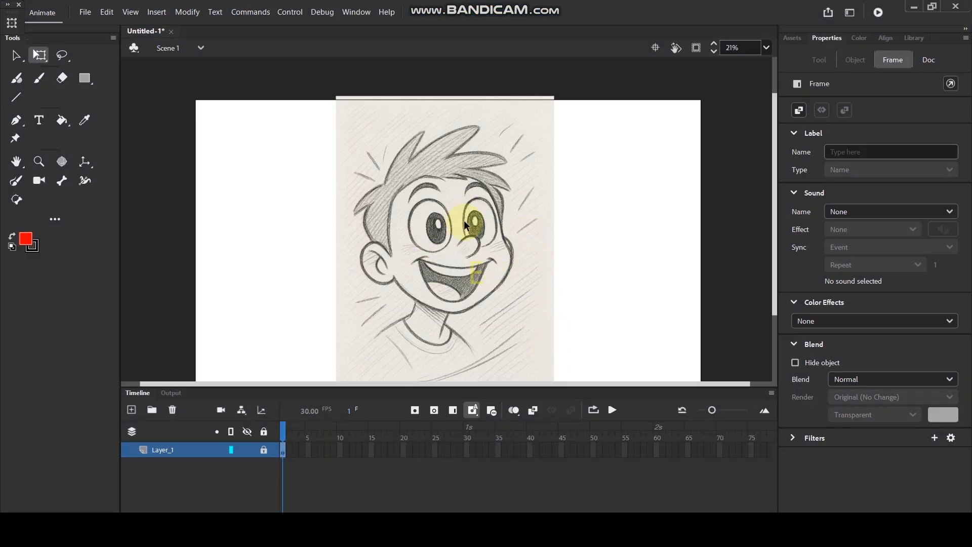
Step: Add a new layer above the locked sketch layer
{"action": "scroll", "coordinate": [447, 287], "scroll_direction": "up", "scroll_amount": 2}
{"action": "scroll", "coordinate": [453, 243], "scroll_direction": "down", "scroll_amount": 1}
{"action": "scroll", "coordinate": [484, 241], "scroll_direction": "up", "scroll_amount": 1}
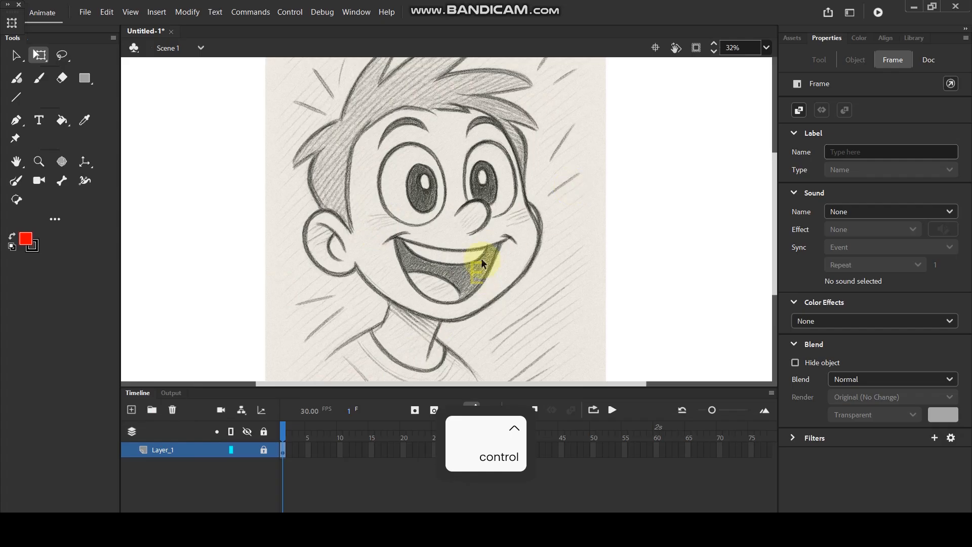
{"action": "left_click", "coordinate": [132, 410]}
Step: Draw a circle about 850 px in diameter over the sketched face with the Oval Tool
{"action": "scroll", "coordinate": [488, 202], "scroll_direction": "up", "scroll_amount": 1}
{"action": "scroll", "coordinate": [489, 205], "scroll_direction": "down", "scroll_amount": 1}
{"action": "key", "text": "space"}
{"action": "left_click_drag", "start_coordinate": [468, 225], "coordinate": [483, 243]}
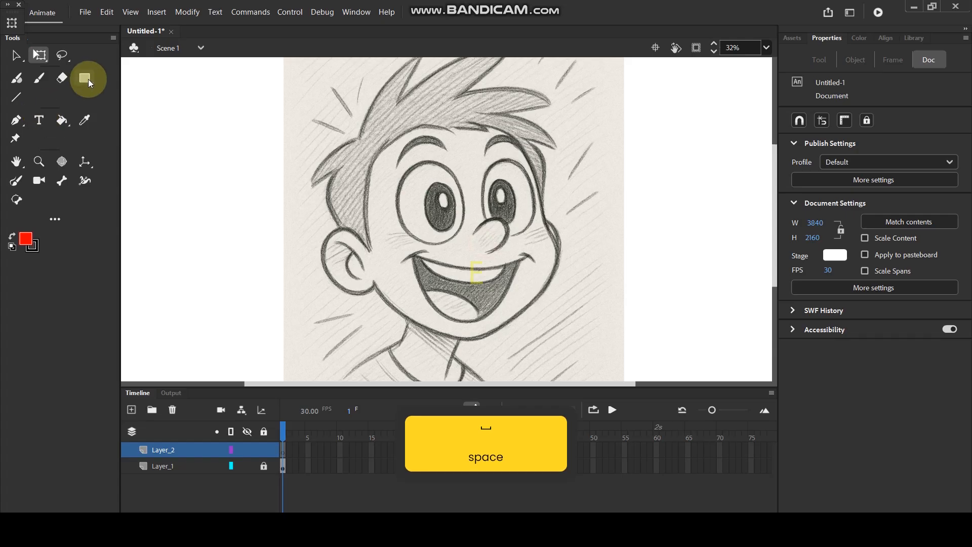
{"action": "left_click", "coordinate": [87, 78]}
{"action": "left_click", "coordinate": [92, 80]}
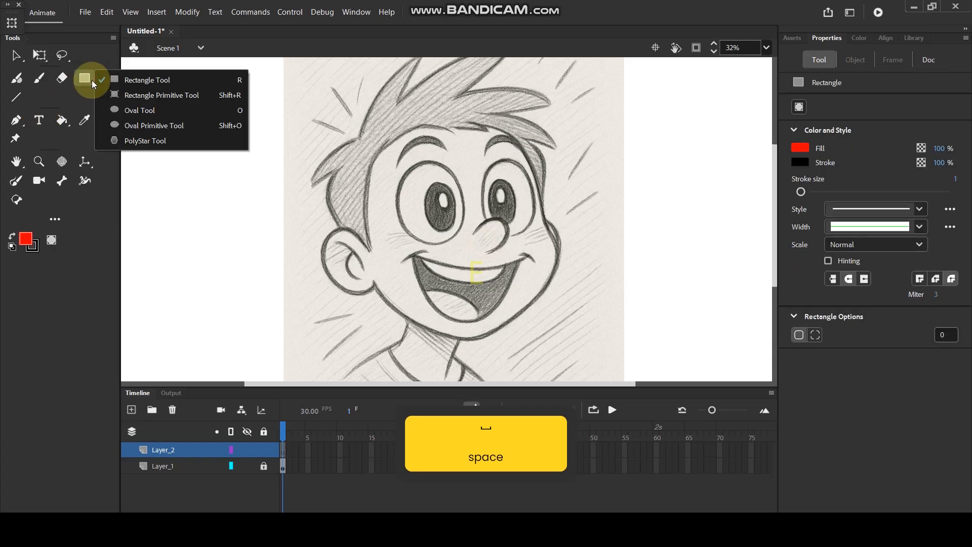
{"action": "left_click", "coordinate": [147, 109]}
{"action": "key", "text": "shift"}
{"action": "key", "text": "alt"}
{"action": "left_click_drag", "start_coordinate": [471, 195], "coordinate": [552, 263]}
Step: Delete the circle's red fill and shift its outline sideways over the sketched head
{"action": "key", "text": "v"}
{"action": "left_click", "coordinate": [521, 217]}
{"action": "key", "text": "Delete"}
{"action": "left_click", "coordinate": [498, 111]}
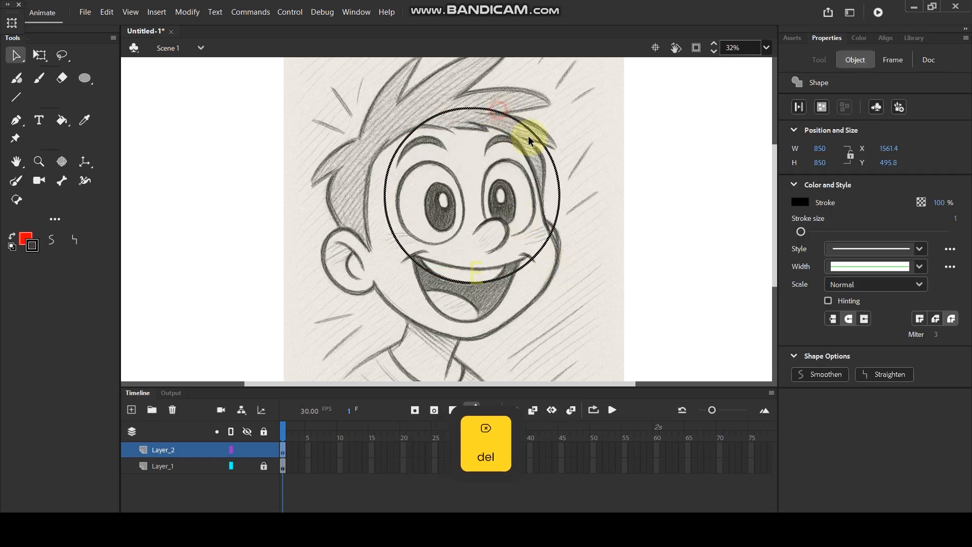
{"action": "left_click_drag", "start_coordinate": [554, 160], "coordinate": [530, 158]}
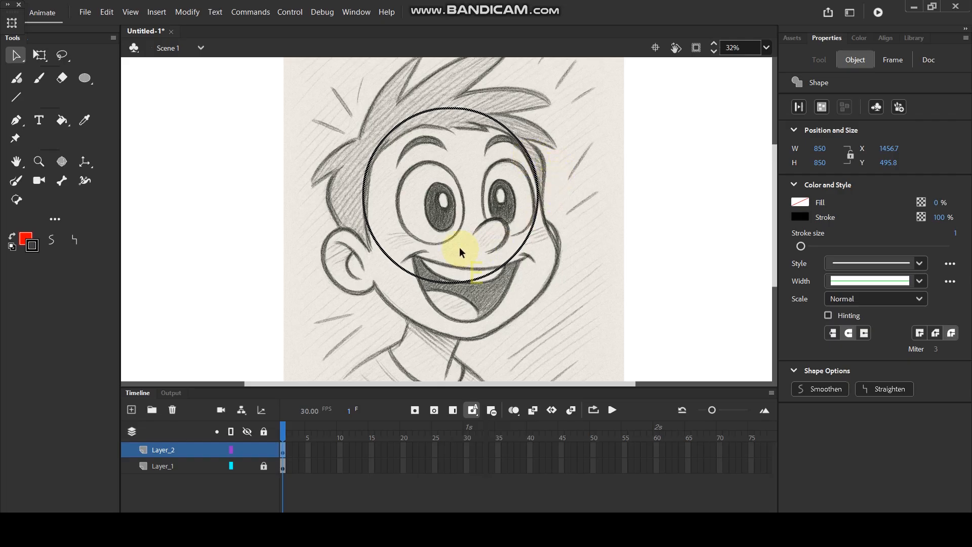
Step: Enlarge the circle outline to about 942 by 955 px with Free Transform and reposition it to fit the head
{"action": "left_click", "coordinate": [39, 55]}
{"action": "left_click_drag", "start_coordinate": [538, 283], "coordinate": [547, 293]}
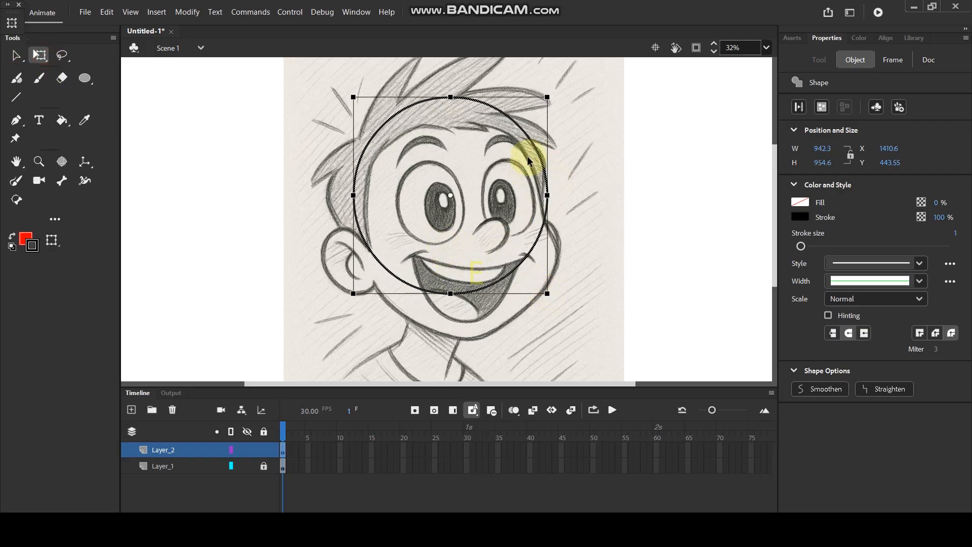
{"action": "left_click_drag", "start_coordinate": [531, 155], "coordinate": [529, 161]}
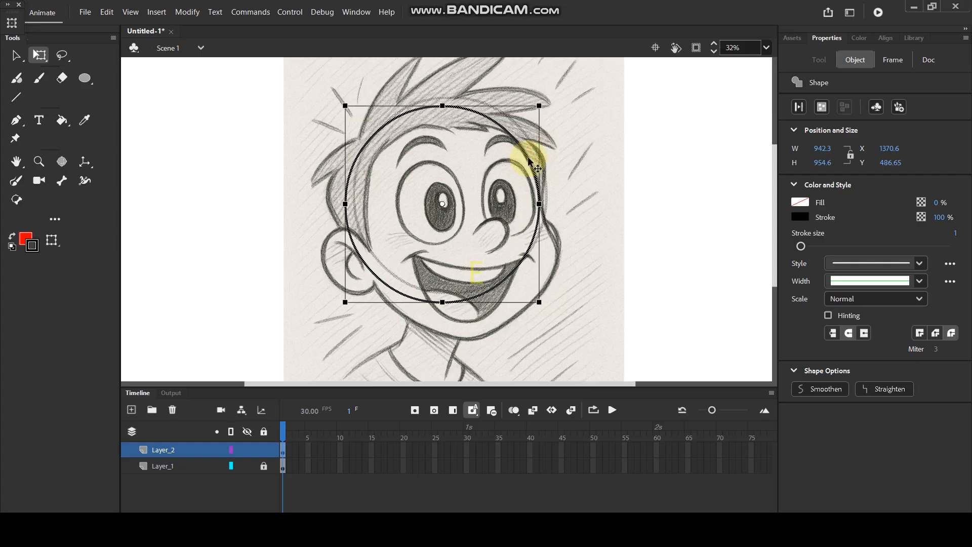
{"action": "left_click", "coordinate": [565, 184]}
Step: Trace the far cheek, chin and jawline around to the ear with the Paint Brush, joining the circle outline
{"action": "scroll", "coordinate": [510, 319], "scroll_direction": "up", "scroll_amount": 1}
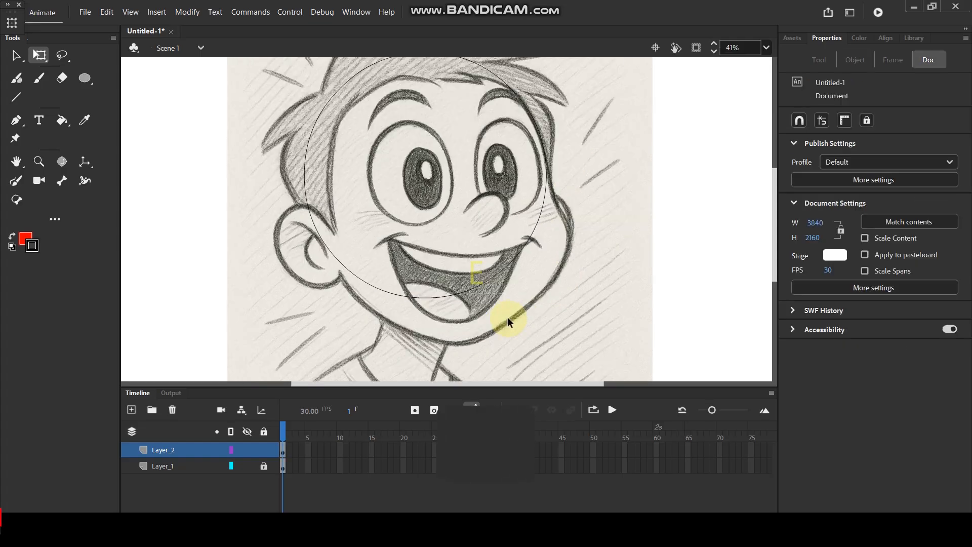
{"action": "key", "text": "b"}
{"action": "key", "text": "y"}
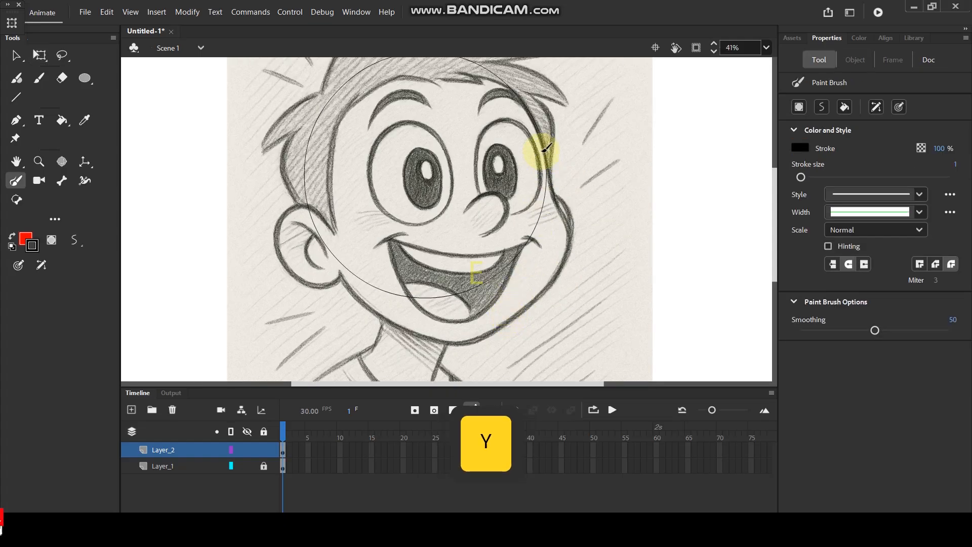
{"action": "mouse_move", "coordinate": [544, 152]}
{"action": "left_mouse_down"}
{"action": "mouse_move", "coordinate": [551, 191]}
{"action": "mouse_move", "coordinate": [566, 206]}
{"action": "mouse_move", "coordinate": [568, 257]}
{"action": "mouse_move", "coordinate": [550, 287]}
{"action": "left_mouse_up"}
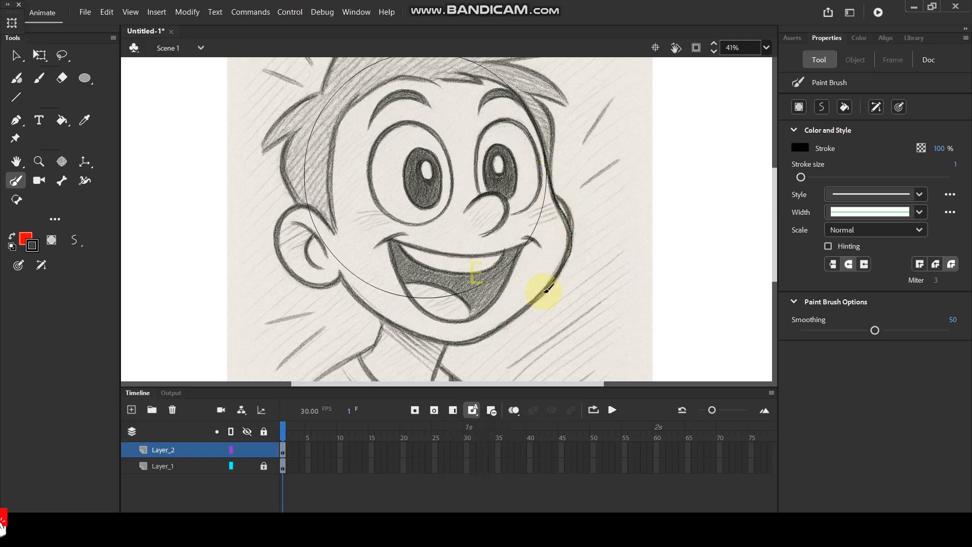
{"action": "left_click_drag", "start_coordinate": [451, 339], "coordinate": [394, 324]}
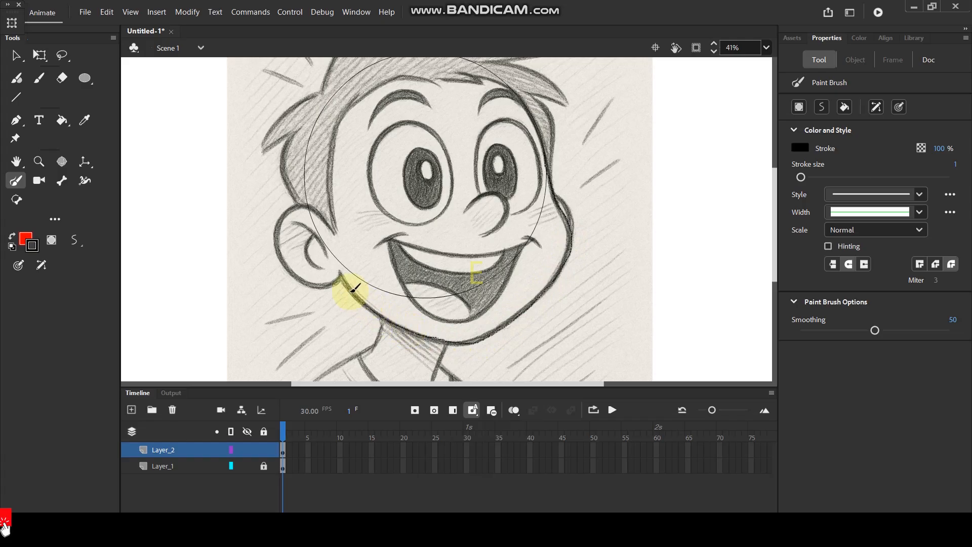
{"action": "left_click_drag", "start_coordinate": [340, 276], "coordinate": [317, 208]}
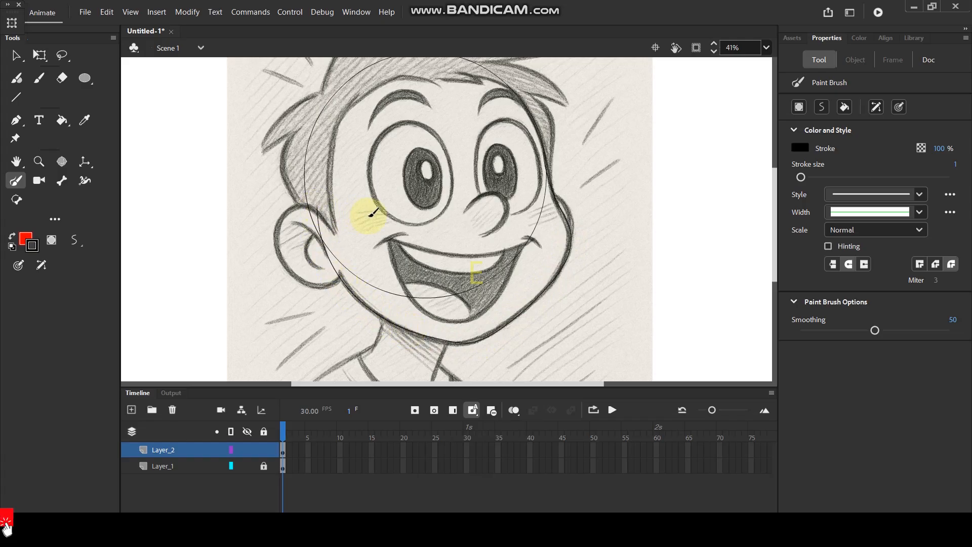
Step: Delete the circle's surplus arc across the lower face and the stray stroke segment beside the ear
{"action": "scroll", "coordinate": [377, 214], "scroll_direction": "down", "scroll_amount": 2}
{"action": "scroll", "coordinate": [377, 213], "scroll_direction": "up", "scroll_amount": 2}
{"action": "key", "text": "b"}
{"action": "key", "text": "v"}
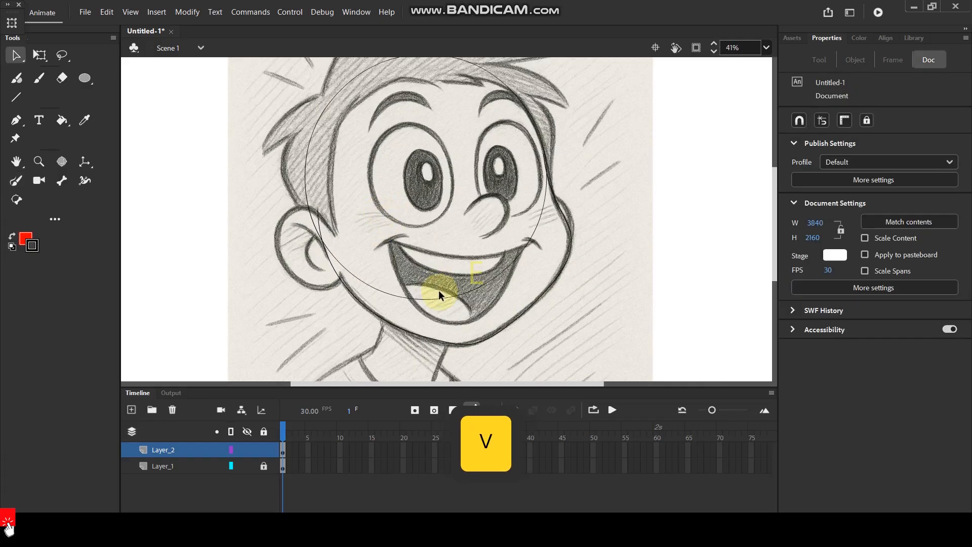
{"action": "left_click", "coordinate": [444, 300]}
{"action": "key", "text": "Delete"}
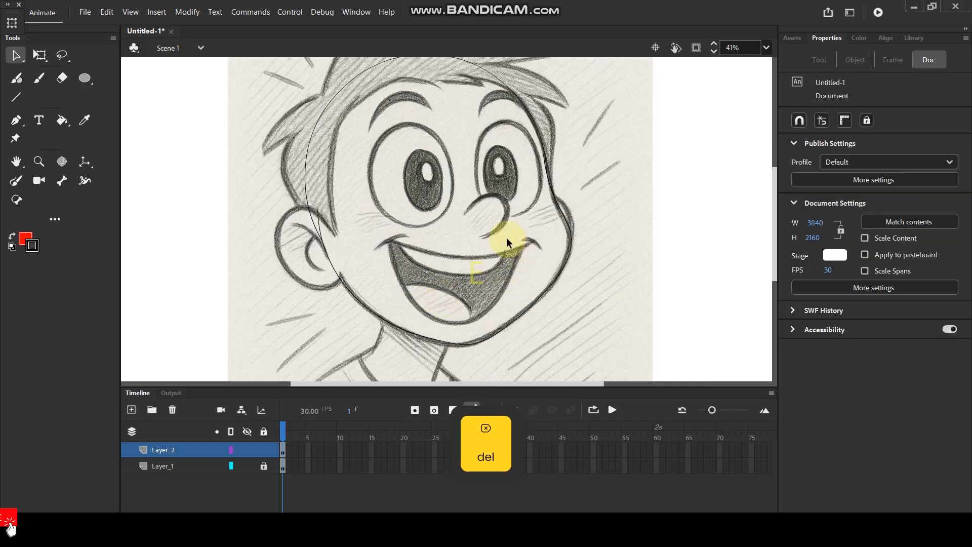
{"action": "scroll", "coordinate": [317, 232], "scroll_direction": "up", "scroll_amount": 1}
{"action": "left_click", "coordinate": [417, 215]}
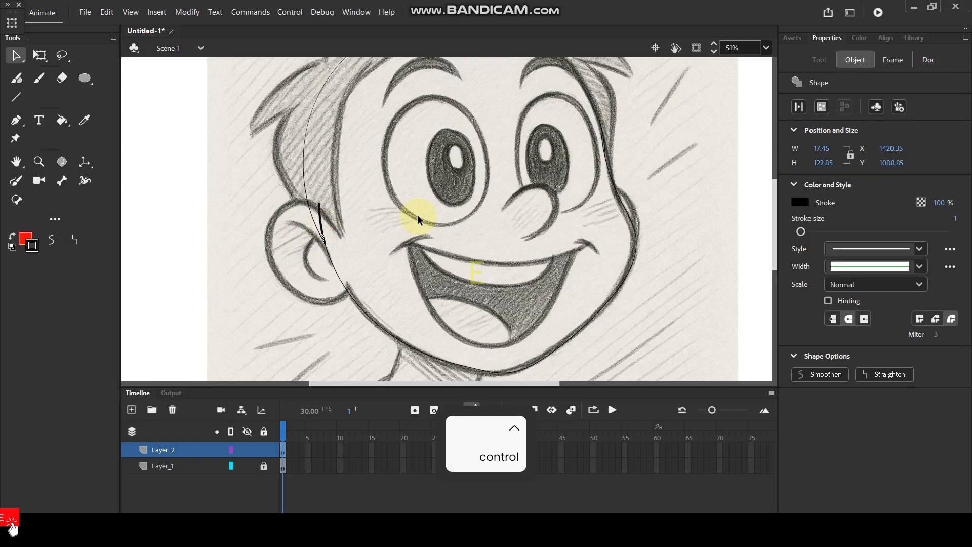
{"action": "key", "text": "Delete"}
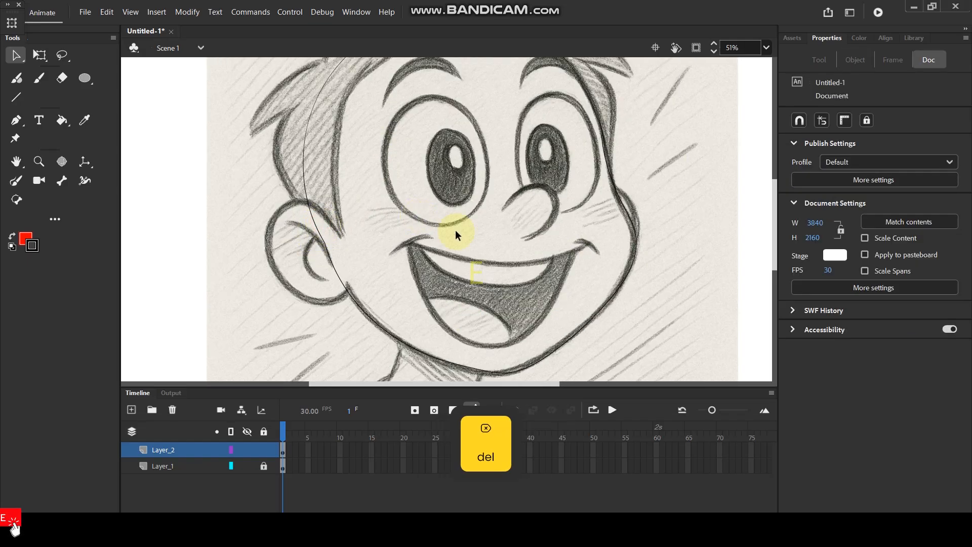
Step: Fill the face outline with a light peach skin colour using the Paint Bucket
{"action": "scroll", "coordinate": [463, 229], "scroll_direction": "down", "scroll_amount": 1}
{"action": "scroll", "coordinate": [464, 189], "scroll_direction": "up", "scroll_amount": 1}
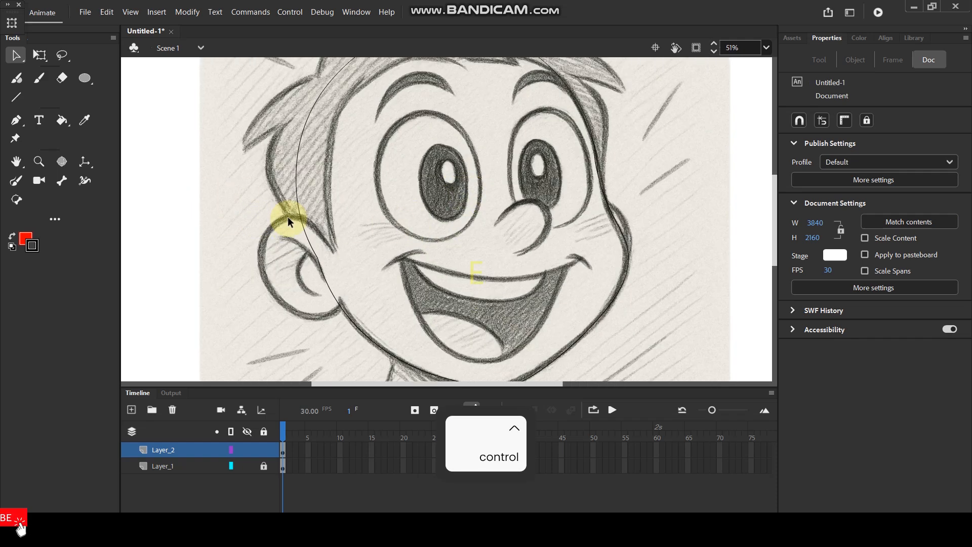
{"action": "left_click", "coordinate": [22, 235]}
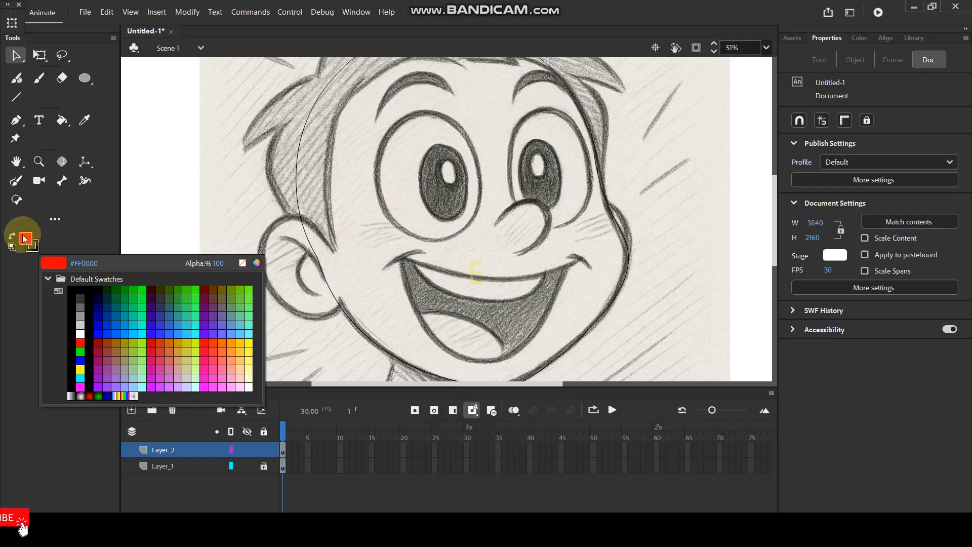
{"action": "left_click", "coordinate": [246, 366]}
{"action": "left_click", "coordinate": [62, 120]}
{"action": "left_click", "coordinate": [431, 172]}
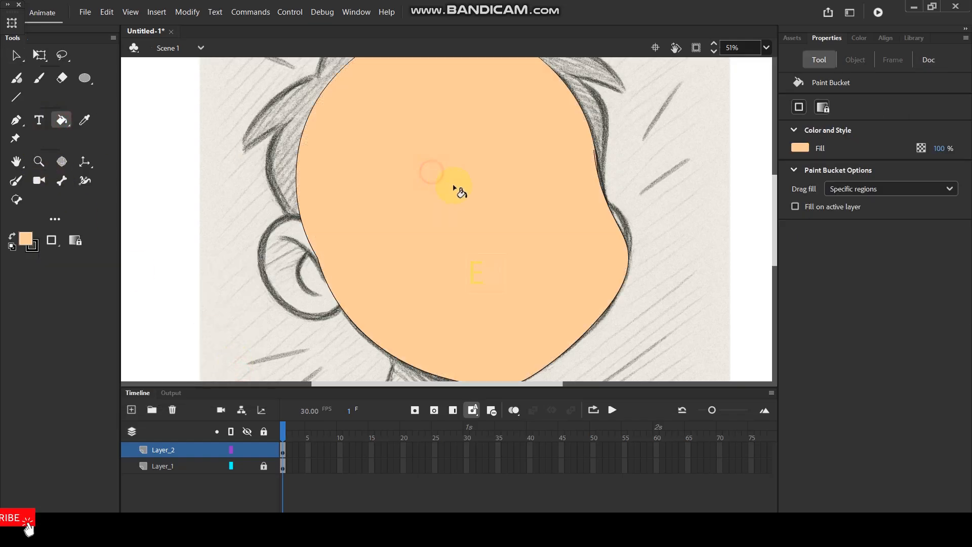
Step: Select the whole face shape and convert it to a Graphic symbol named Symbol 1
{"action": "left_click", "coordinate": [16, 55]}
{"action": "scroll", "coordinate": [506, 185], "scroll_direction": "down", "scroll_amount": 3}
{"action": "left_click_drag", "start_coordinate": [369, 88], "coordinate": [607, 304]}
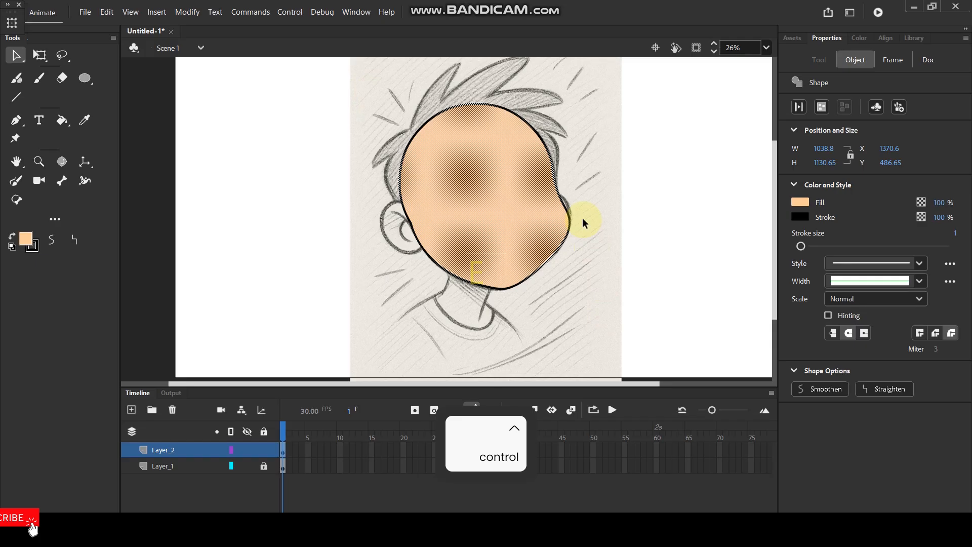
{"action": "key", "text": "F8"}
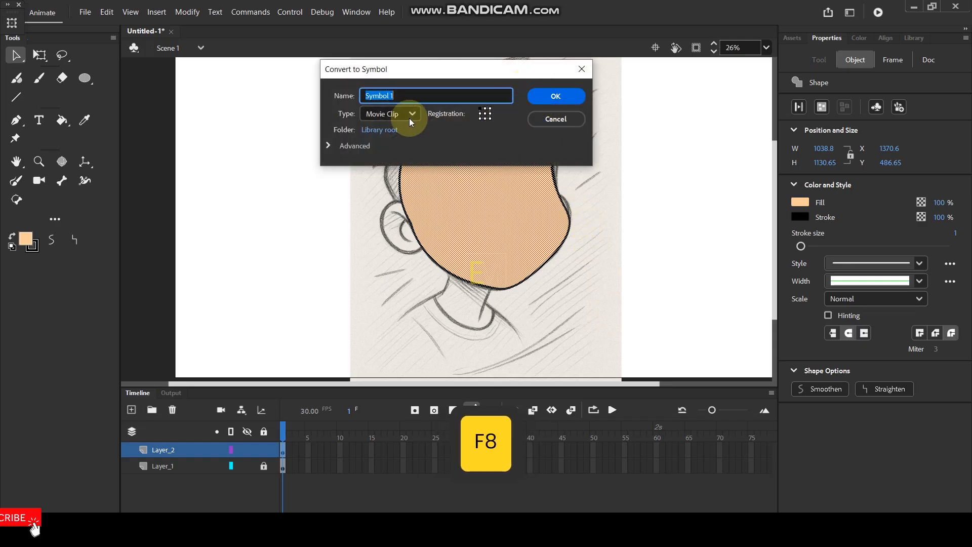
{"action": "left_click", "coordinate": [418, 114]}
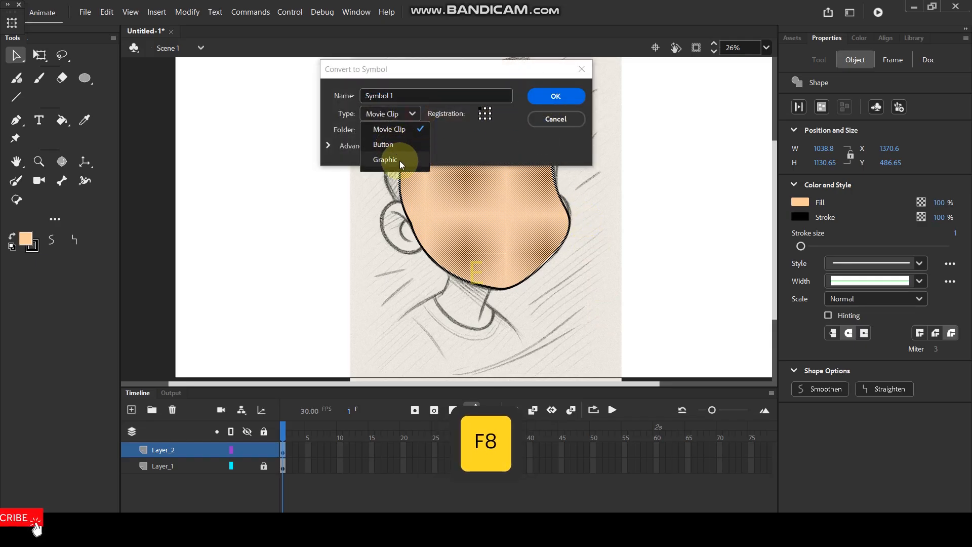
{"action": "left_click", "coordinate": [385, 156]}
{"action": "left_click", "coordinate": [556, 96]}
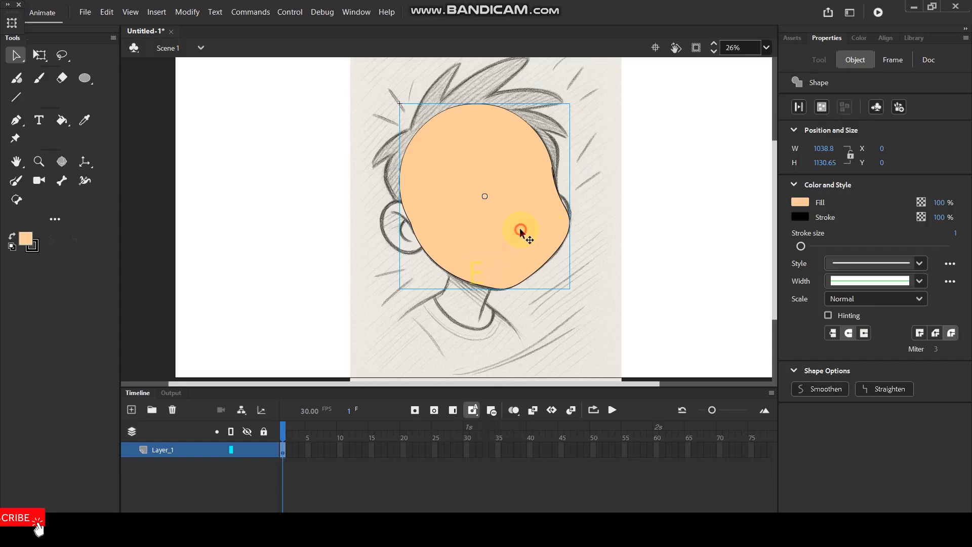
Step: Open the face symbol for editing in place and add a new layer above the face shape
{"action": "double_click", "coordinate": [521, 232]}
{"action": "left_click", "coordinate": [596, 224]}
{"action": "left_click", "coordinate": [136, 410]}
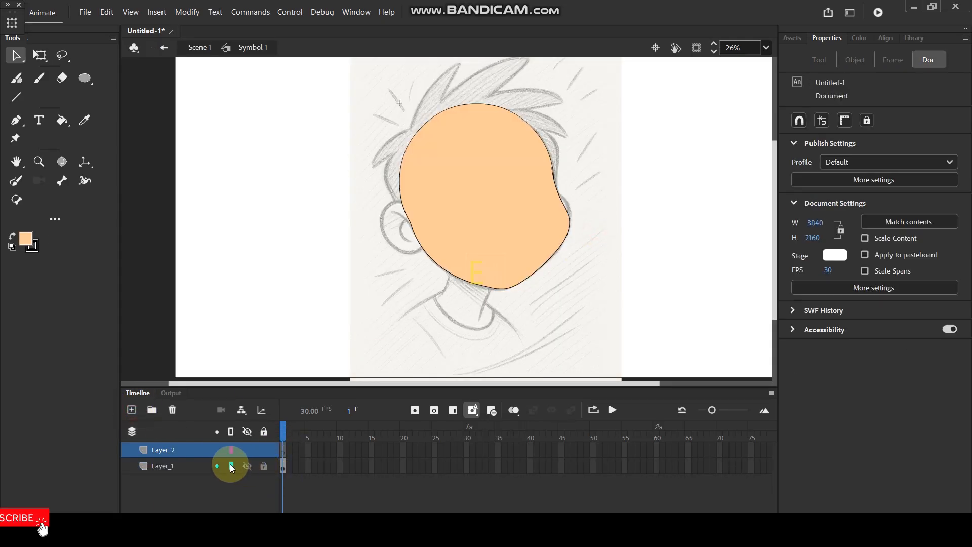
Step: Display the face shape's layer as outlines only inside the symbol
{"action": "left_click", "coordinate": [248, 467]}
{"action": "scroll", "coordinate": [450, 123], "scroll_direction": "up", "scroll_amount": 2, "text": "ctrl"}
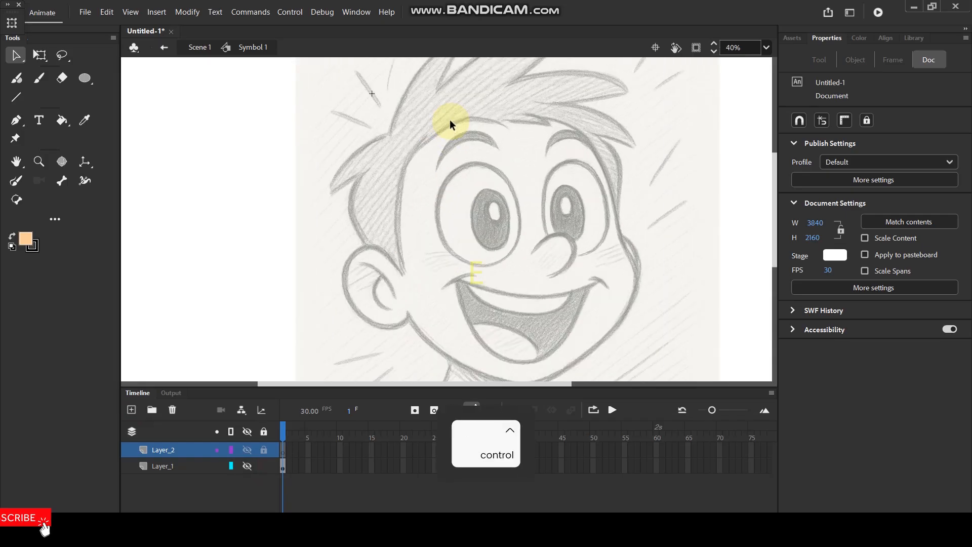
{"action": "left_click", "coordinate": [231, 467]}
{"action": "left_click", "coordinate": [248, 467]}
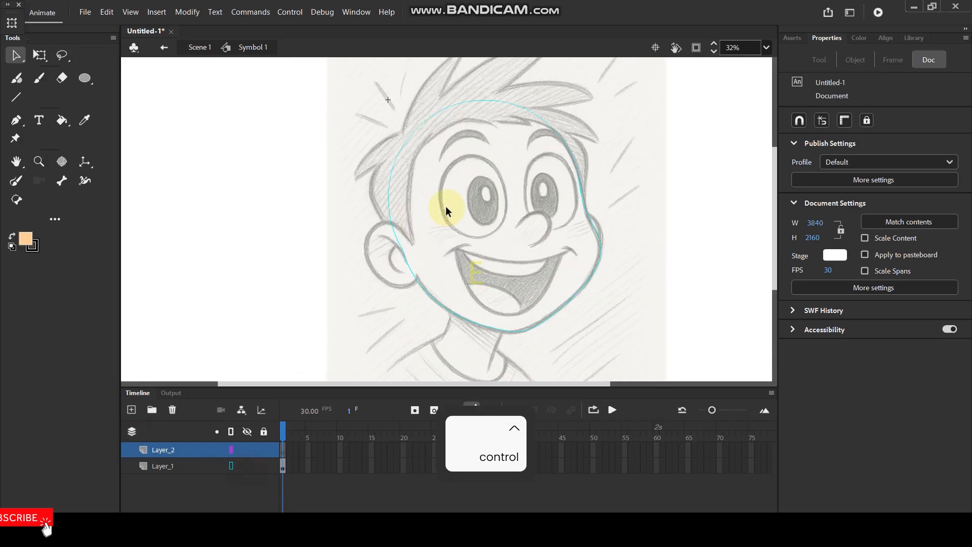
Step: Trace the hairline on the new layer from beside the ear, across the forehead's jagged tips, to the opposite temple
{"action": "scroll", "coordinate": [391, 126], "scroll_direction": "up", "scroll_amount": 2, "text": "ctrl"}
{"action": "mouse_move", "coordinate": [472, 159]}
{"action": "left_mouse_down"}
{"action": "mouse_move", "coordinate": [427, 174]}
{"action": "mouse_move", "coordinate": [441, 191]}
{"action": "mouse_move", "coordinate": [425, 209]}
{"action": "left_mouse_up"}
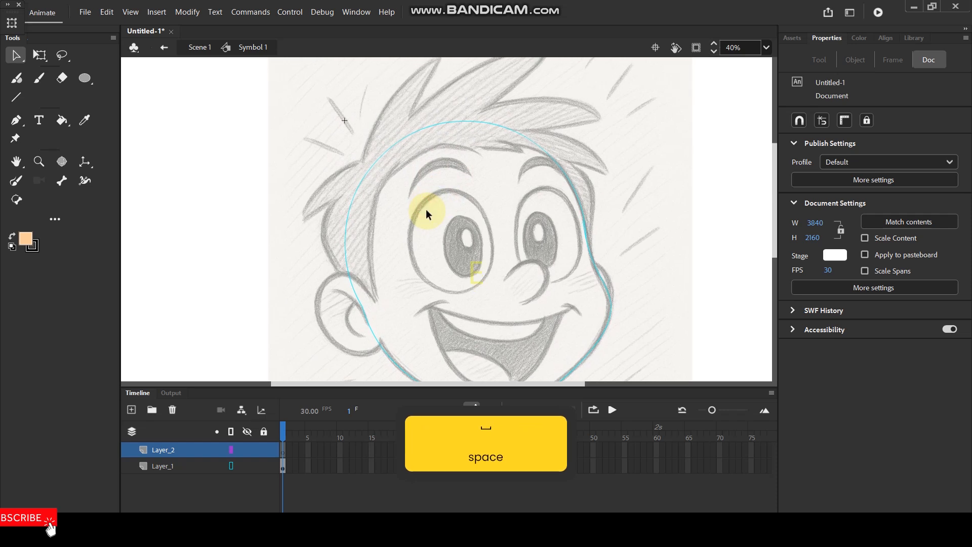
{"action": "key", "text": "y"}
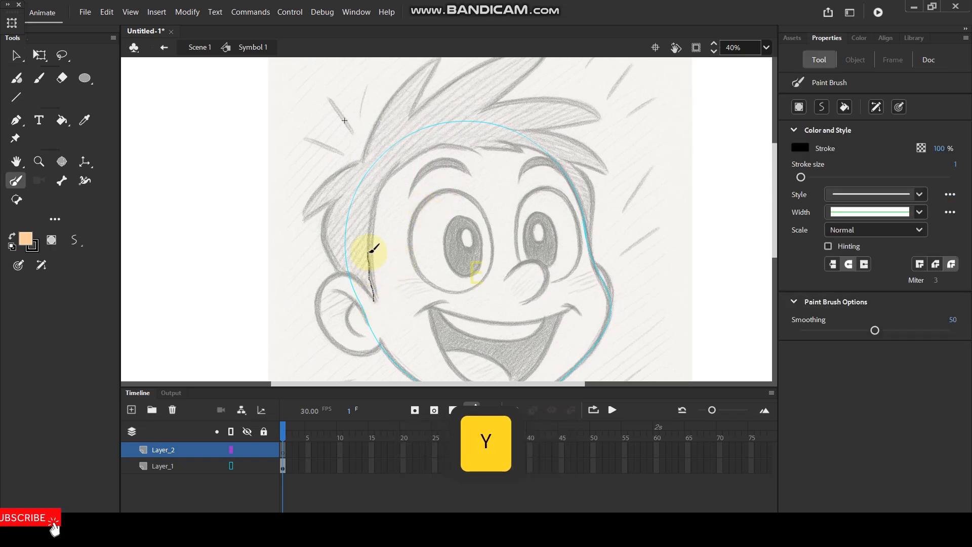
{"action": "mouse_move", "coordinate": [371, 217]}
{"action": "left_mouse_down"}
{"action": "mouse_move", "coordinate": [381, 181]}
{"action": "mouse_move", "coordinate": [419, 152]}
{"action": "left_mouse_up"}
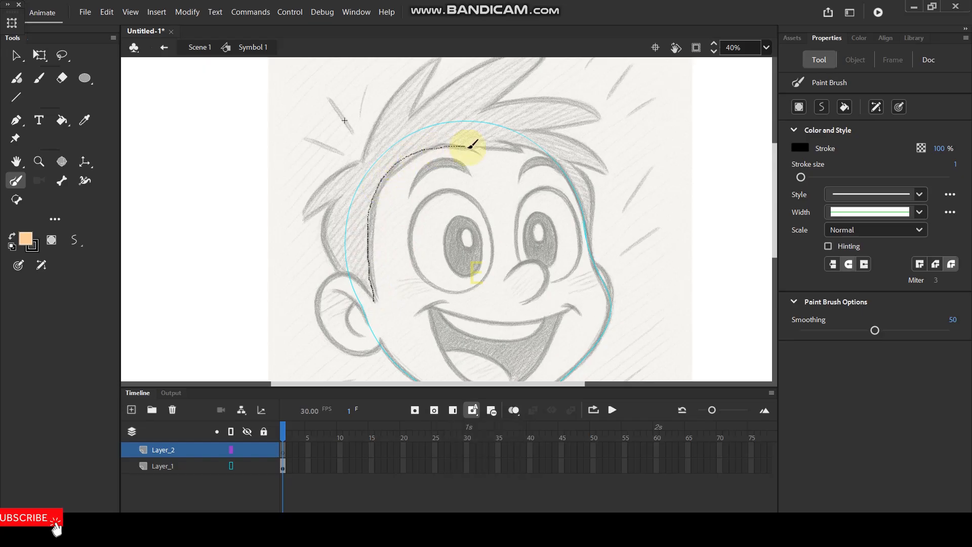
{"action": "left_click_drag", "start_coordinate": [525, 148], "coordinate": [529, 149]}
{"action": "scroll", "coordinate": [529, 149], "scroll_direction": "up", "scroll_amount": 2, "text": "ctrl"}
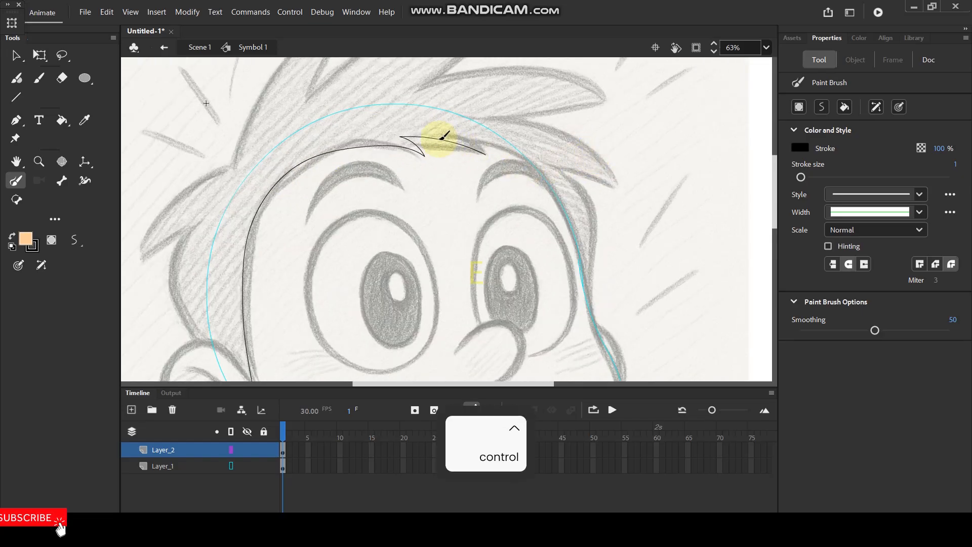
{"action": "left_click_drag", "start_coordinate": [439, 138], "coordinate": [475, 137]}
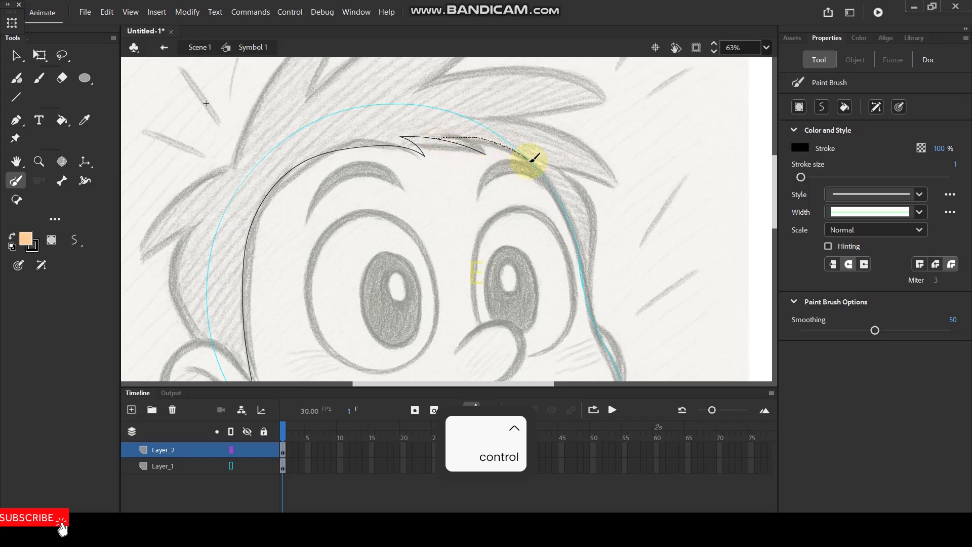
{"action": "left_click_drag", "start_coordinate": [563, 198], "coordinate": [599, 321]}
Step: Trace the outer edges of the three upper hair spikes with the Paint Brush
{"action": "scroll", "coordinate": [587, 213], "scroll_direction": "down", "scroll_amount": 2, "text": "ctrl"}
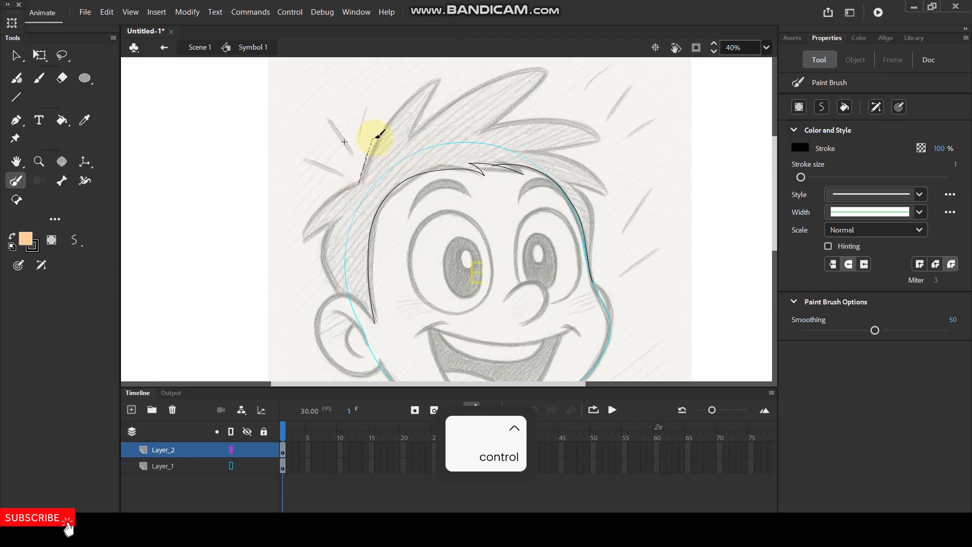
{"action": "mouse_move", "coordinate": [418, 142]}
{"action": "left_mouse_down"}
{"action": "mouse_move", "coordinate": [482, 87]}
{"action": "mouse_move", "coordinate": [550, 73]}
{"action": "left_mouse_up"}
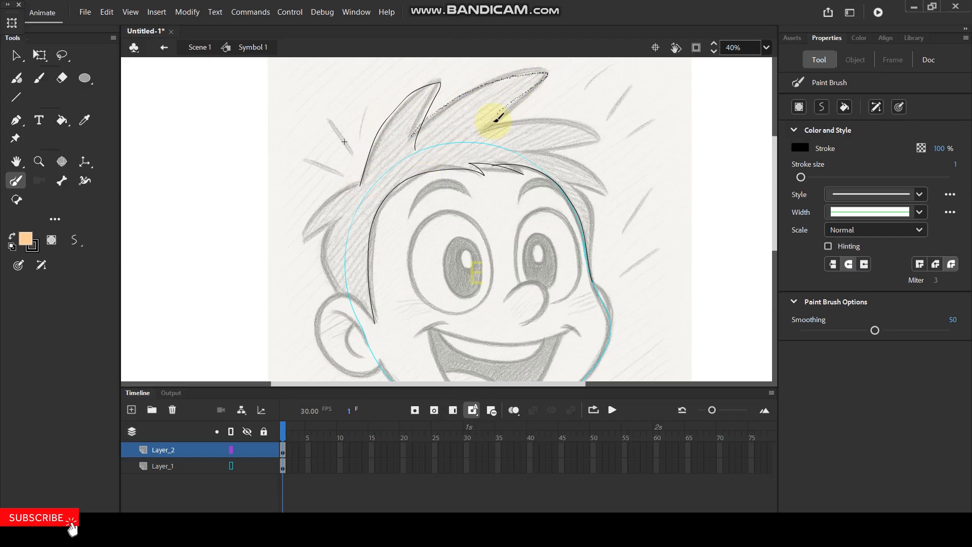
{"action": "left_click_drag", "start_coordinate": [508, 131], "coordinate": [507, 132]}
{"action": "scroll", "coordinate": [621, 126], "scroll_direction": "up", "scroll_amount": 2, "text": "ctrl"}
{"action": "left_click_drag", "start_coordinate": [419, 125], "coordinate": [525, 118]}
{"action": "left_click_drag", "start_coordinate": [485, 165], "coordinate": [485, 164]}
Step: Trace the lowest forward hair spike and the side hair down to the end of the hairline
{"action": "key", "text": "space"}
{"action": "left_click_drag", "start_coordinate": [569, 173], "coordinate": [560, 113]}
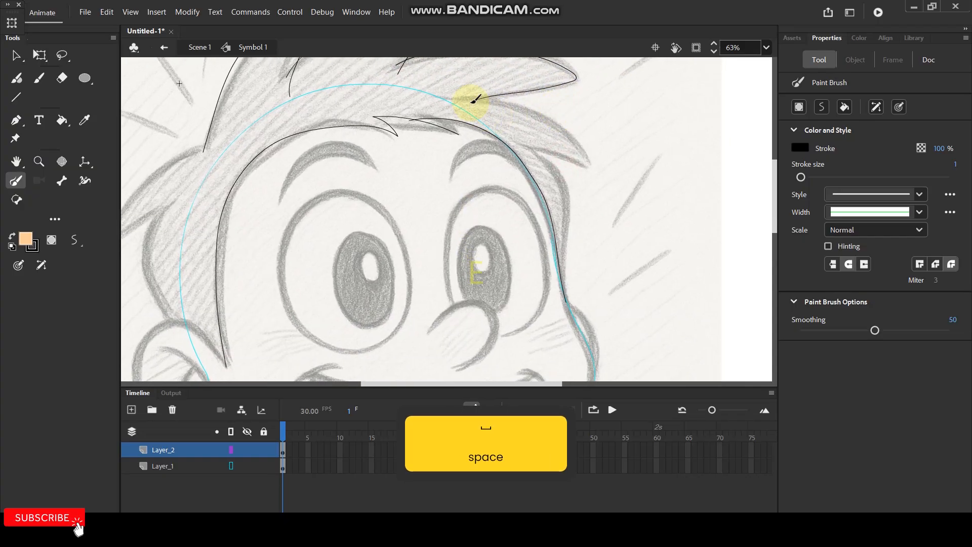
{"action": "left_click_drag", "start_coordinate": [489, 98], "coordinate": [556, 120]}
{"action": "mouse_move", "coordinate": [591, 163]}
{"action": "left_mouse_down"}
{"action": "mouse_move", "coordinate": [513, 142]}
{"action": "mouse_move", "coordinate": [552, 119]}
{"action": "mouse_move", "coordinate": [525, 97]}
{"action": "mouse_move", "coordinate": [557, 159]}
{"action": "mouse_move", "coordinate": [549, 249]}
{"action": "left_mouse_up"}
Step: Trace the hair tuft at the back of the head, out to its tip and back in along its lower edge
{"action": "key", "text": "space"}
{"action": "scroll", "coordinate": [587, 211], "scroll_direction": "down", "scroll_amount": 3}
{"action": "scroll", "coordinate": [202, 132], "scroll_direction": "up", "scroll_amount": 2}
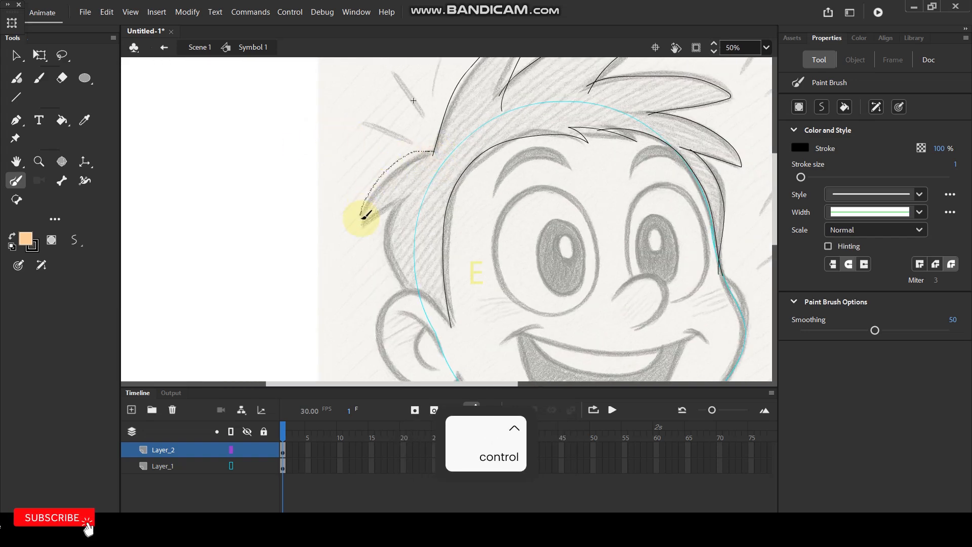
{"action": "left_click_drag", "start_coordinate": [394, 198], "coordinate": [412, 184]}
{"action": "scroll", "coordinate": [423, 228], "scroll_direction": "down", "scroll_amount": 2}
{"action": "scroll", "coordinate": [412, 261], "scroll_direction": "up", "scroll_amount": 3}
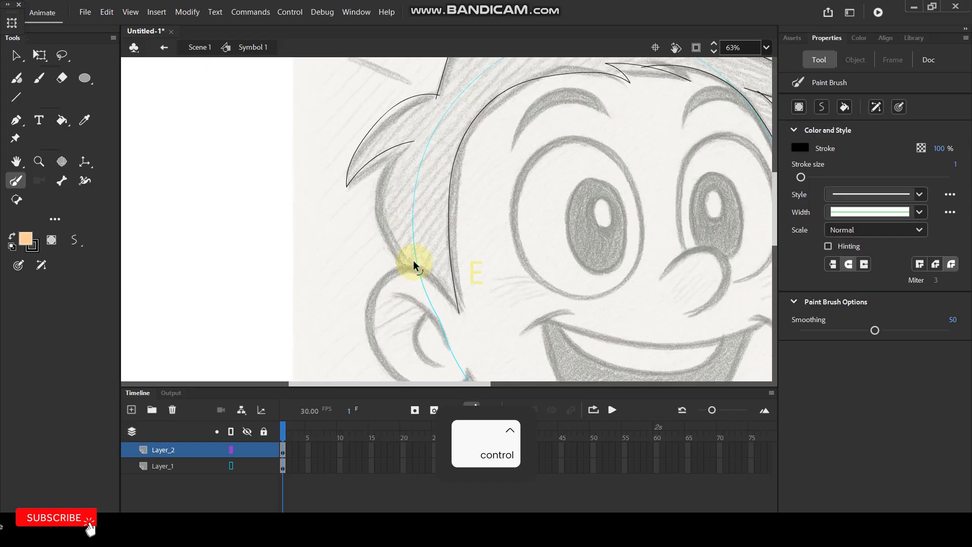
Step: Trace the back of the hair down to the ear and close the outline at the sideburn's tip
{"action": "mouse_move", "coordinate": [407, 139]}
{"action": "left_mouse_down"}
{"action": "mouse_move", "coordinate": [388, 169]}
{"action": "mouse_move", "coordinate": [388, 213]}
{"action": "left_mouse_up"}
{"action": "left_click_drag", "start_coordinate": [415, 284], "coordinate": [415, 284]}
{"action": "scroll", "coordinate": [434, 265], "scroll_direction": "down", "scroll_amount": 2}
{"action": "scroll", "coordinate": [412, 249], "scroll_direction": "up", "scroll_amount": 2}
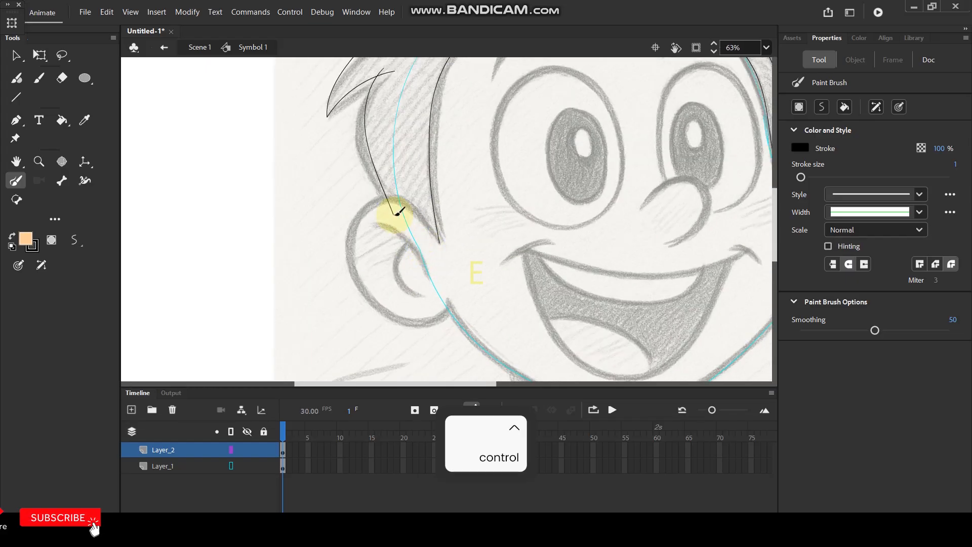
{"action": "scroll", "coordinate": [403, 213], "scroll_direction": "up", "scroll_amount": 2}
{"action": "mouse_move", "coordinate": [377, 196]}
{"action": "left_mouse_down"}
{"action": "mouse_move", "coordinate": [422, 205]}
{"action": "mouse_move", "coordinate": [482, 265]}
{"action": "left_mouse_up"}
{"action": "scroll", "coordinate": [462, 256], "scroll_direction": "down", "scroll_amount": 3}
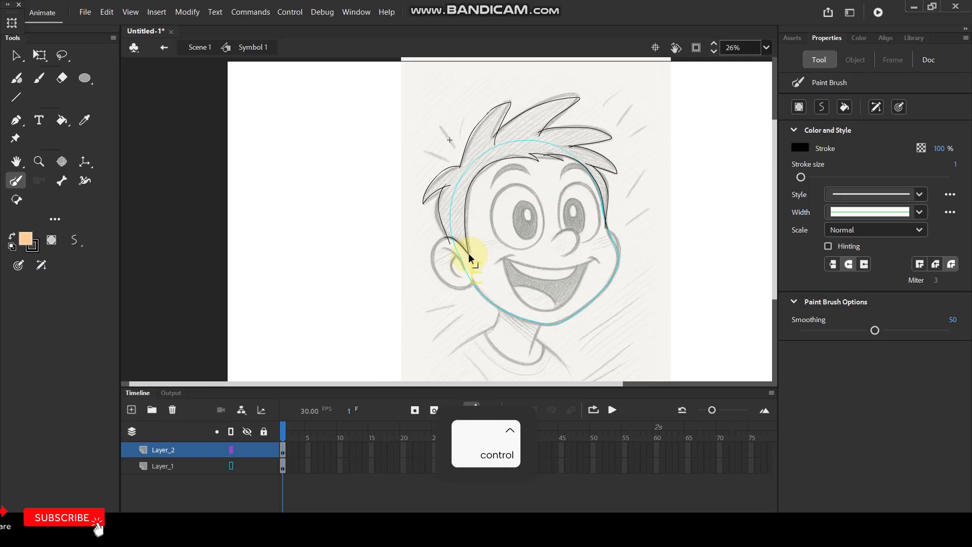
Step: Fill the closed hair outline with black using the Paint Bucket
{"action": "left_click", "coordinate": [25, 238]}
{"action": "left_click", "coordinate": [80, 291]}
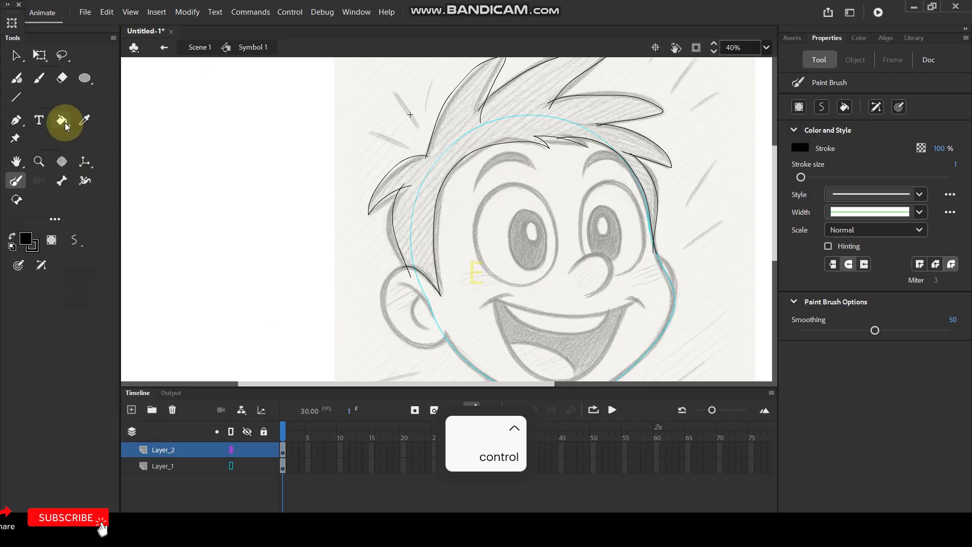
{"action": "left_click", "coordinate": [62, 120]}
{"action": "left_click", "coordinate": [467, 122]}
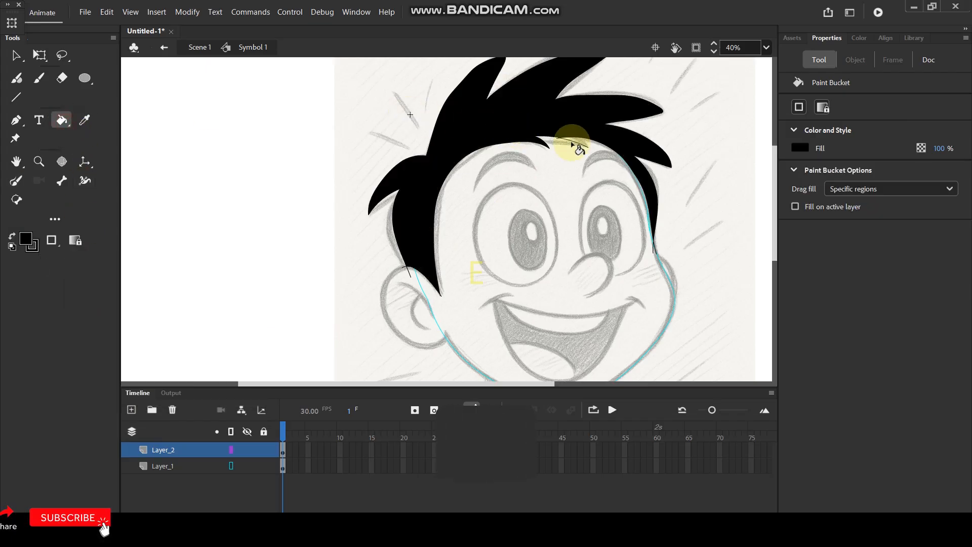
Step: Delete the hair's outline strokes around the black fill and briefly preview the hair over the filled face
{"action": "left_click", "coordinate": [16, 55]}
{"action": "left_click", "coordinate": [558, 159]}
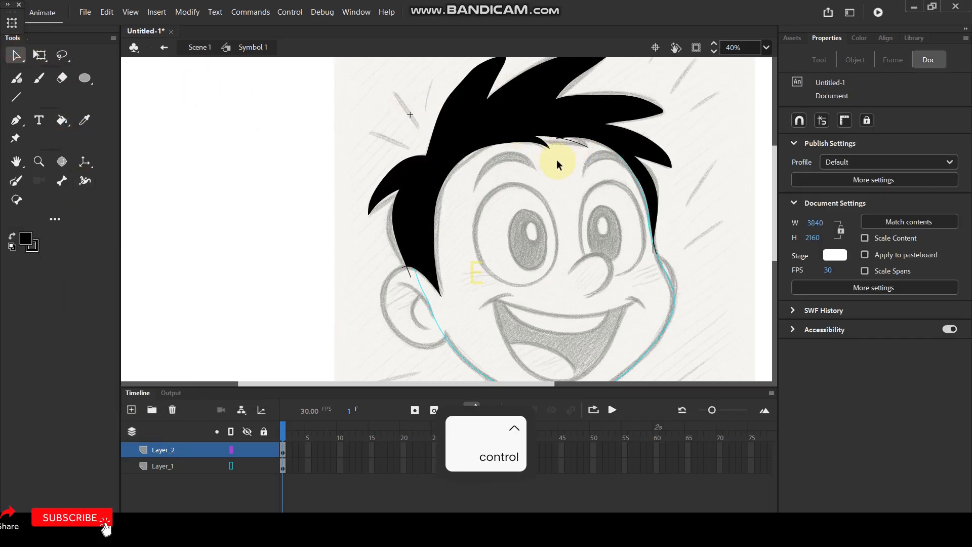
{"action": "left_click", "coordinate": [541, 143]}
{"action": "key", "text": "Delete"}
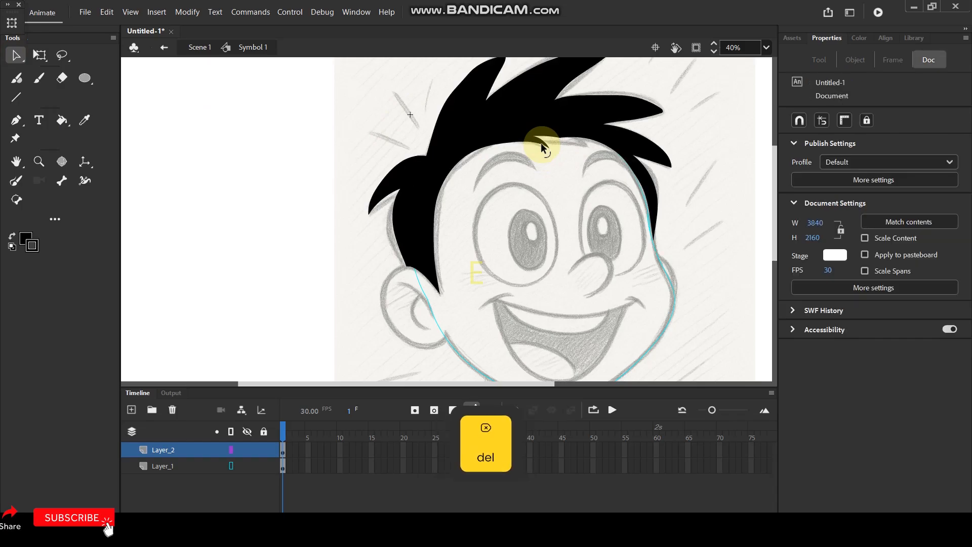
{"action": "key", "text": "ctrl"}
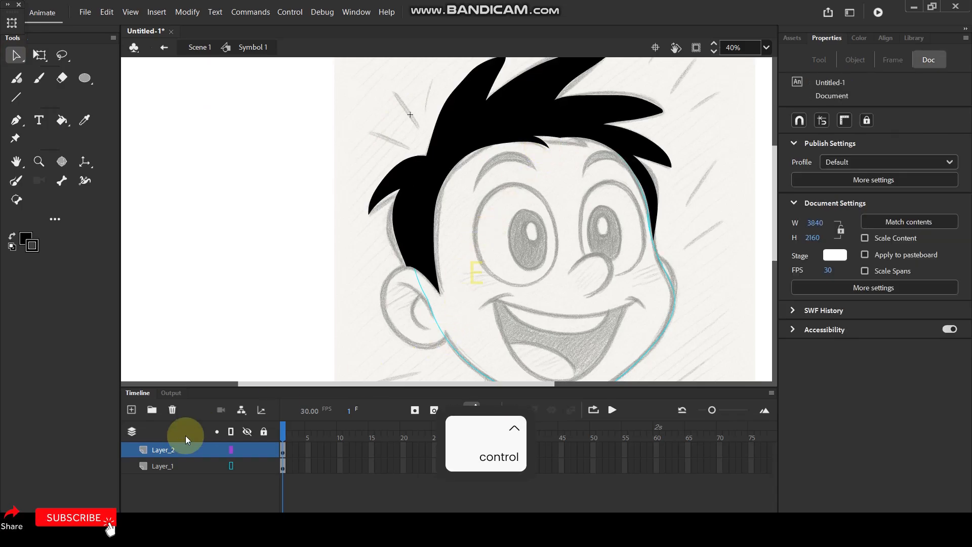
{"action": "left_click", "coordinate": [232, 466]}
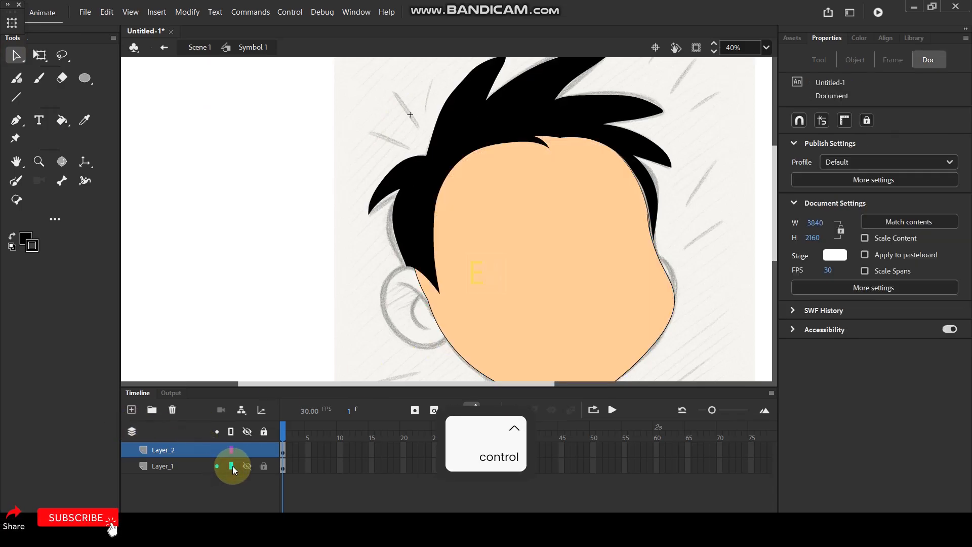
{"action": "left_click", "coordinate": [232, 466]}
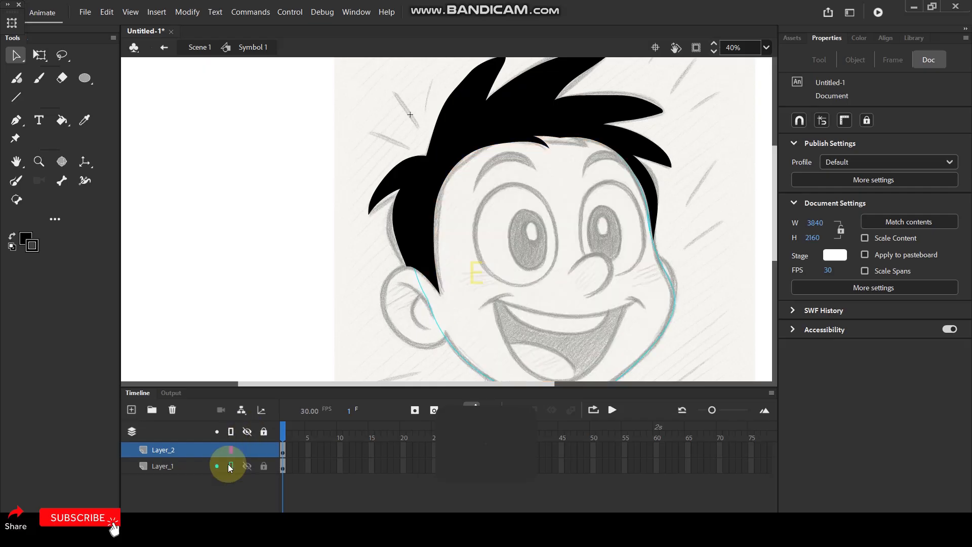
Step: Add a new layer and trace the ear's outer contour from the sideburn's tip around to the jaw with the Paint Brush
{"action": "left_click", "coordinate": [131, 409]}
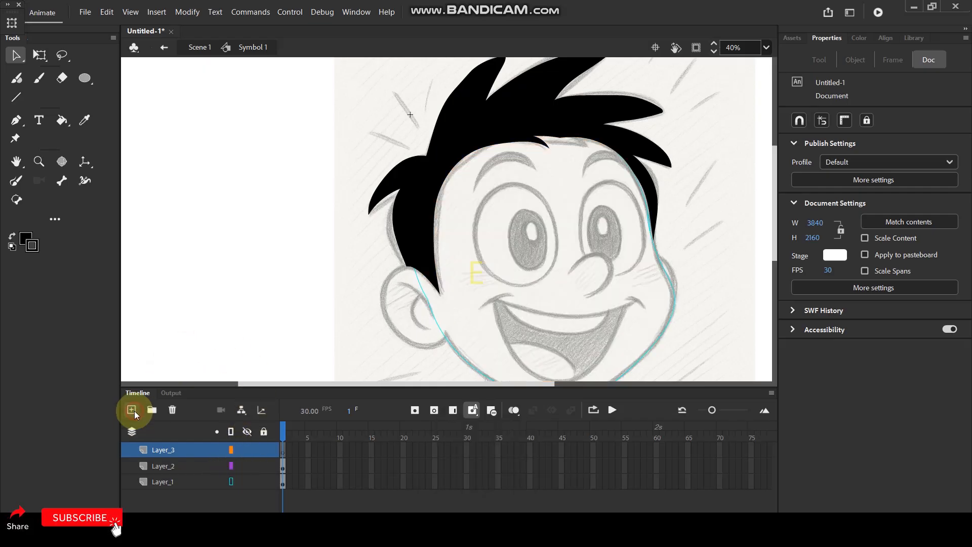
{"action": "scroll", "coordinate": [453, 300], "scroll_direction": "up", "scroll_amount": 3}
{"action": "key", "text": "space"}
{"action": "scroll", "coordinate": [456, 203], "scroll_direction": "up", "scroll_amount": 1}
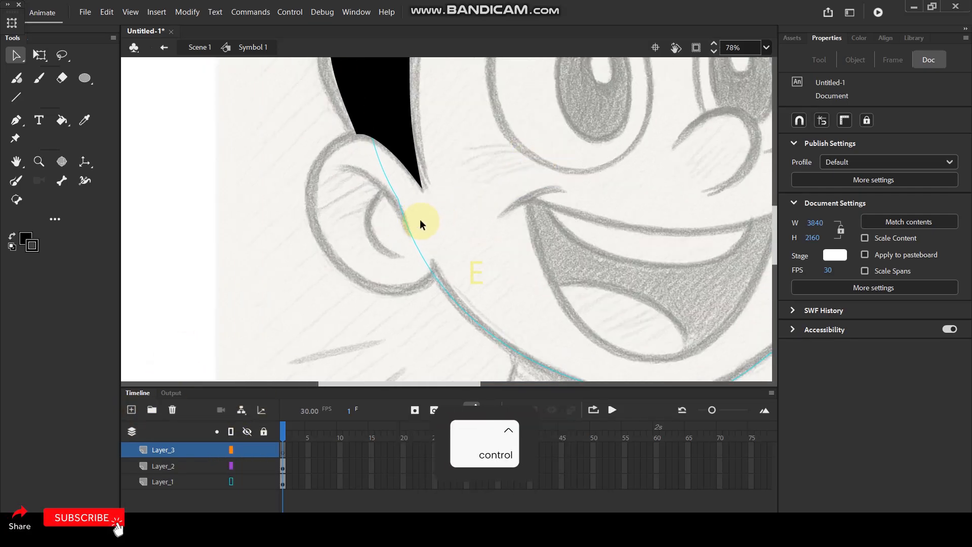
{"action": "key", "text": "y"}
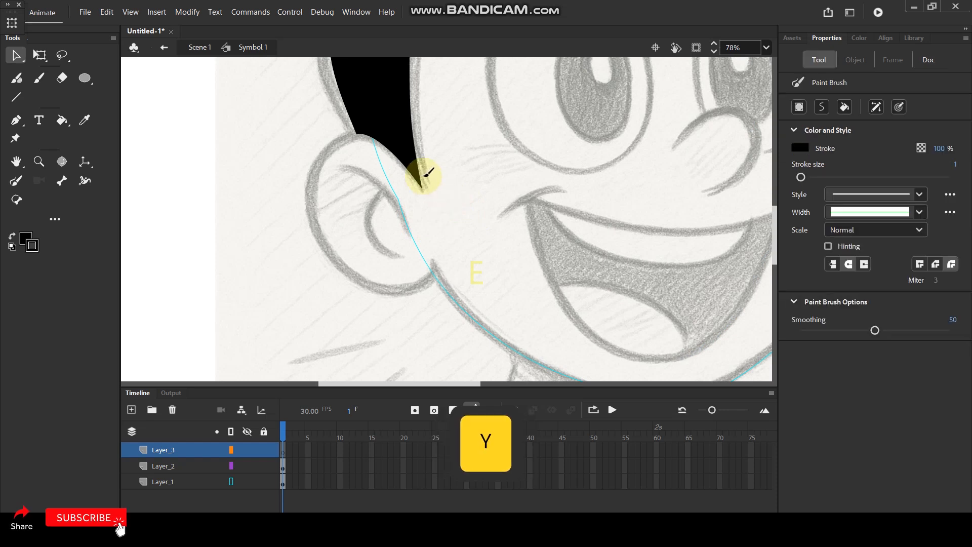
{"action": "mouse_move", "coordinate": [420, 183]}
{"action": "left_mouse_down"}
{"action": "mouse_move", "coordinate": [374, 135]}
{"action": "mouse_move", "coordinate": [336, 143]}
{"action": "mouse_move", "coordinate": [311, 181]}
{"action": "mouse_move", "coordinate": [325, 245]}
{"action": "left_mouse_up"}
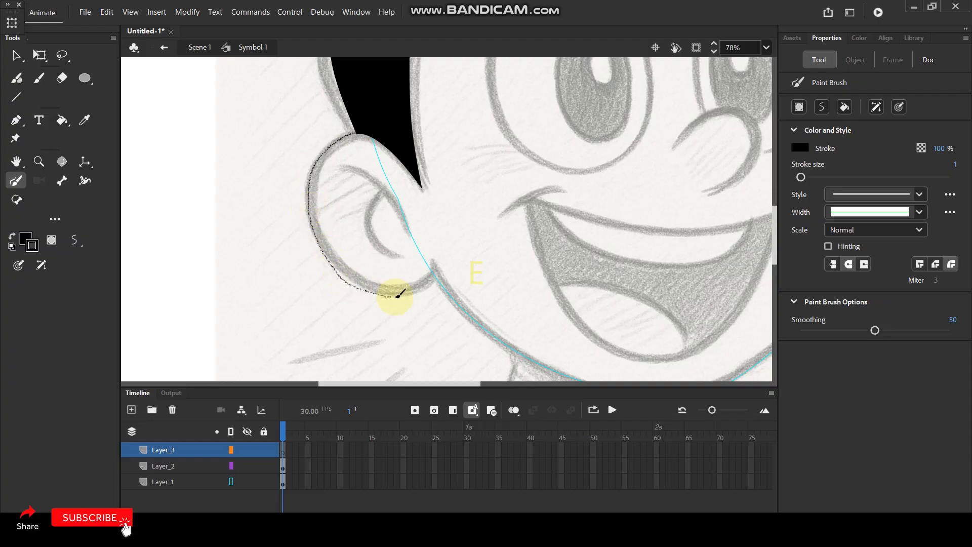
{"action": "left_click_drag", "start_coordinate": [445, 248], "coordinate": [444, 249]}
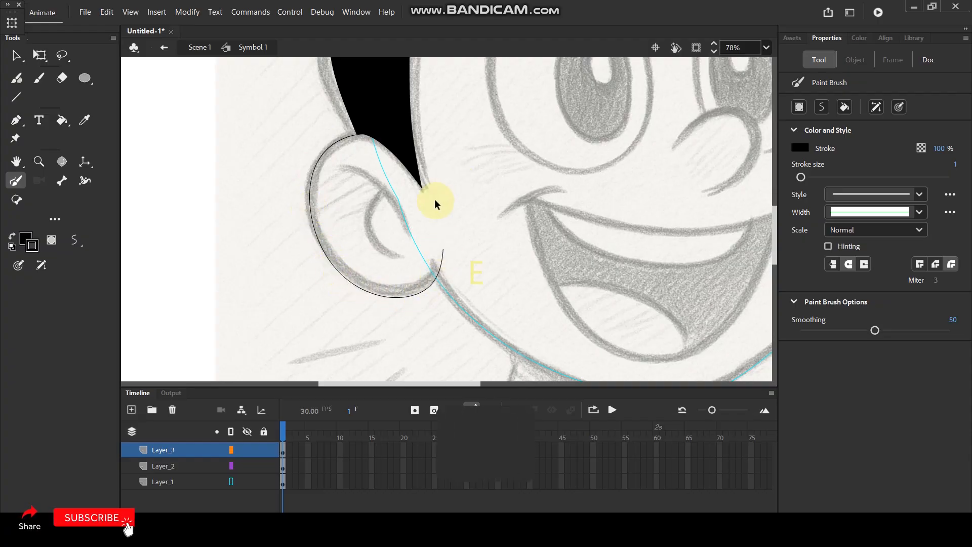
Step: Display the hair layer as outlines only and close the ear's contour on the face side
{"action": "key", "text": "ctrl"}
{"action": "left_click", "coordinate": [233, 464]}
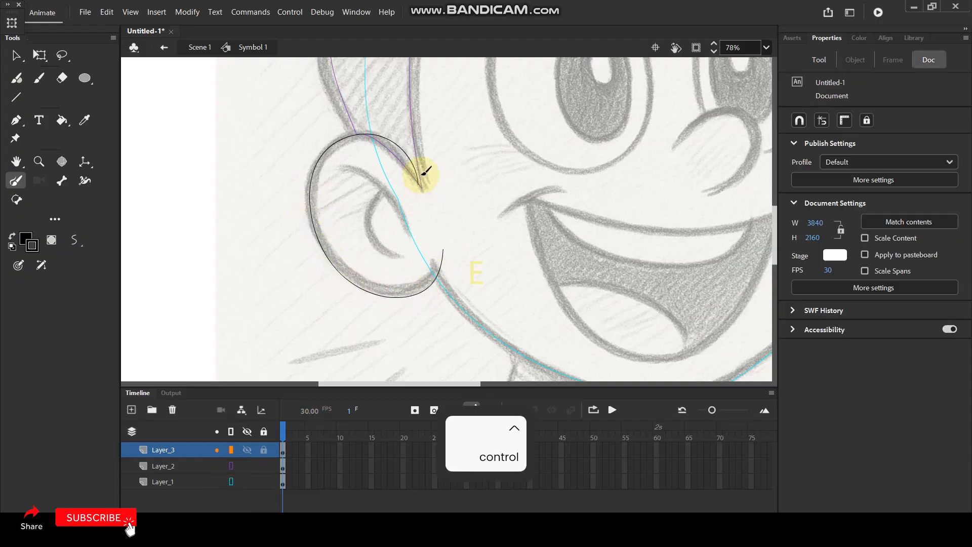
{"action": "scroll", "coordinate": [416, 171], "scroll_direction": "up", "scroll_amount": 2}
{"action": "left_click_drag", "start_coordinate": [412, 172], "coordinate": [423, 194]}
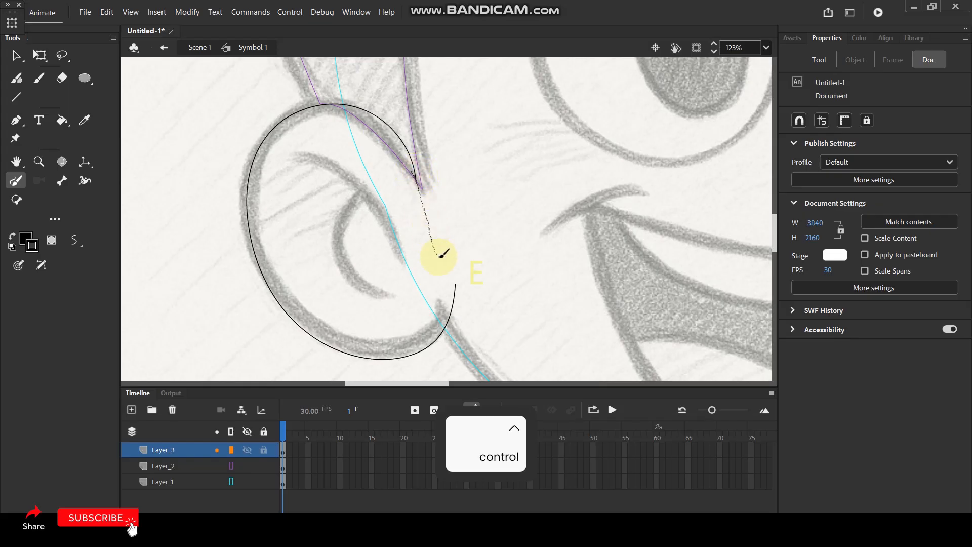
{"action": "left_click_drag", "start_coordinate": [463, 301], "coordinate": [461, 301]}
Step: Trace the two curved fold lines inside the ear
{"action": "mouse_move", "coordinate": [324, 167]}
{"action": "left_mouse_down"}
{"action": "mouse_move", "coordinate": [373, 205]}
{"action": "mouse_move", "coordinate": [407, 260]}
{"action": "left_mouse_up"}
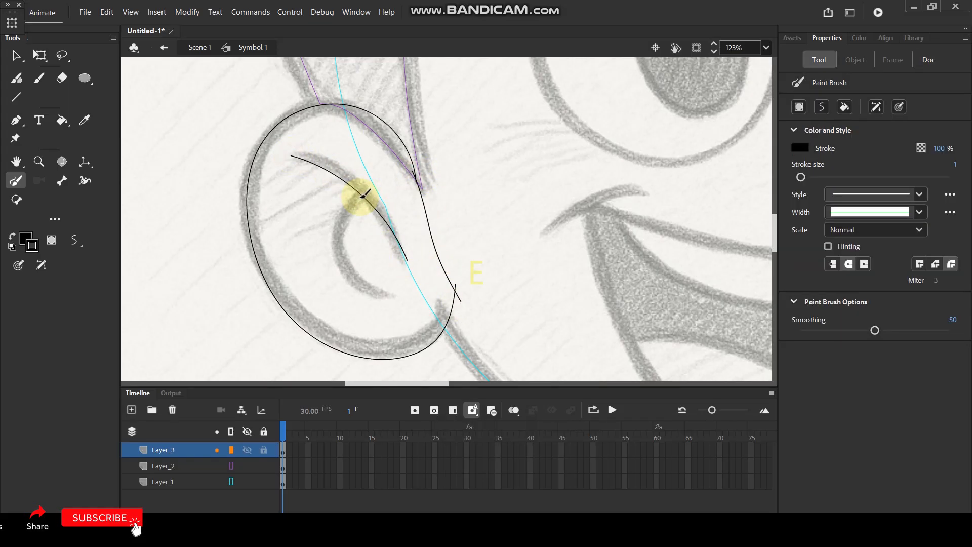
{"action": "mouse_move", "coordinate": [363, 193]}
{"action": "left_mouse_down"}
{"action": "mouse_move", "coordinate": [342, 232]}
{"action": "mouse_move", "coordinate": [347, 260]}
{"action": "left_mouse_up"}
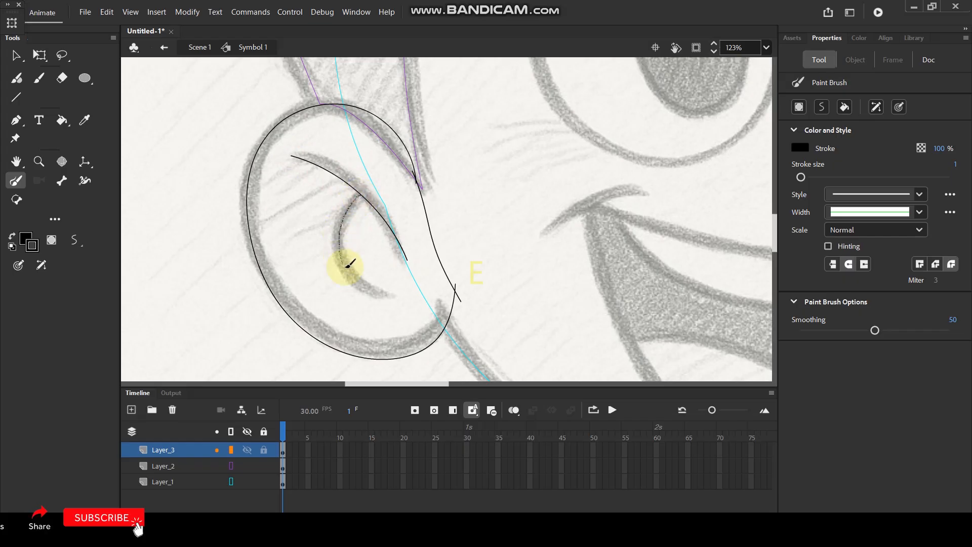
{"action": "left_click_drag", "start_coordinate": [383, 301], "coordinate": [379, 303]}
Step: Fill the ear with the skin colour sampled from the face, with the face and hair layers displayed in full again
{"action": "left_click", "coordinate": [250, 485]}
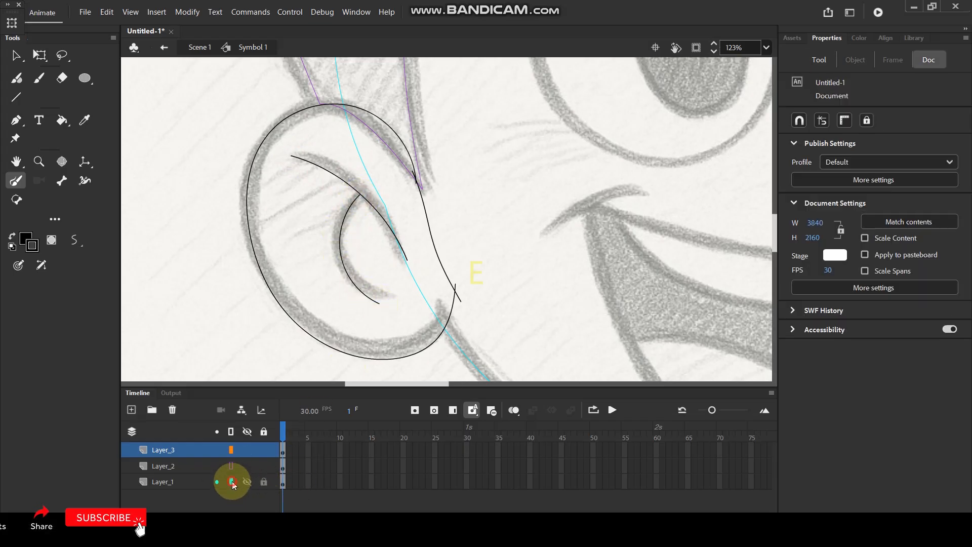
{"action": "key", "text": "i"}
{"action": "left_click", "coordinate": [545, 211]}
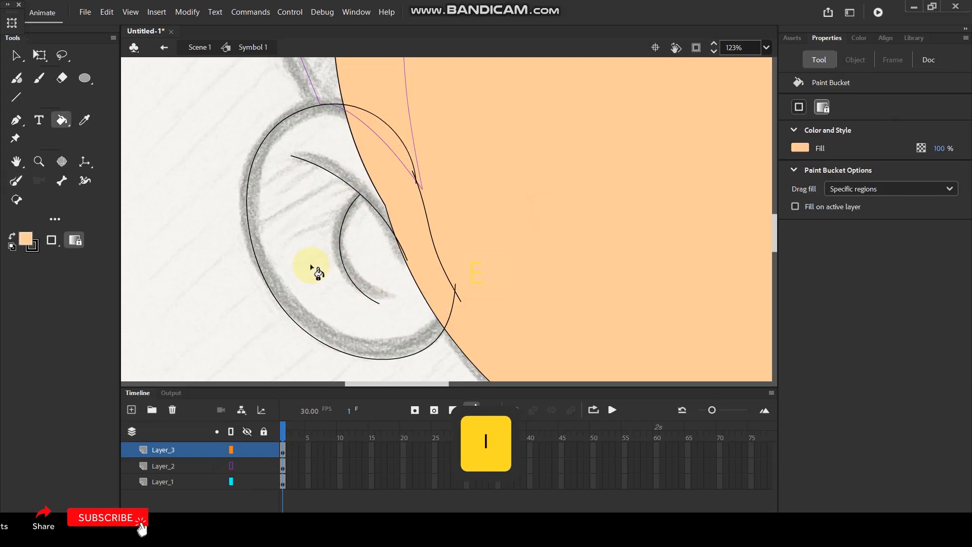
{"action": "left_click", "coordinate": [311, 258]}
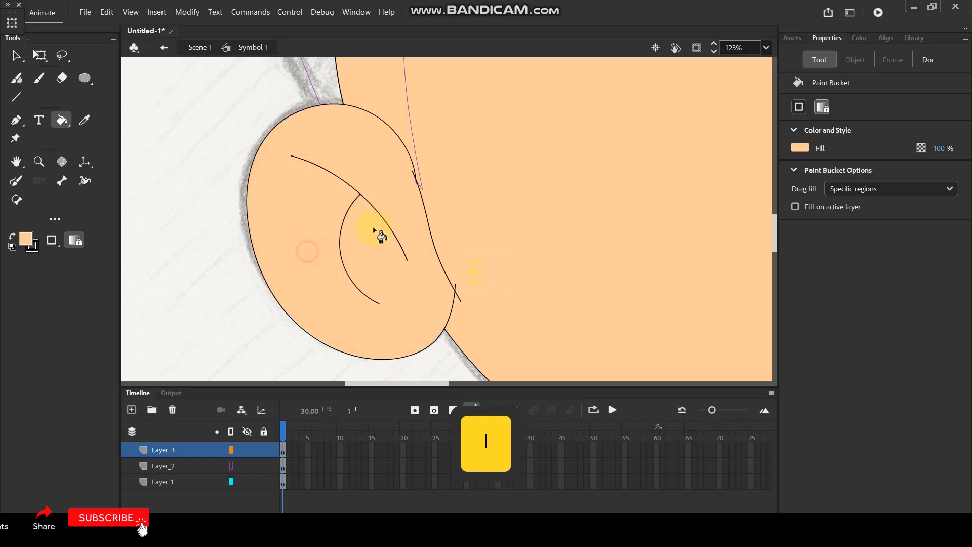
{"action": "left_click", "coordinate": [232, 470]}
{"action": "left_click", "coordinate": [192, 452]}
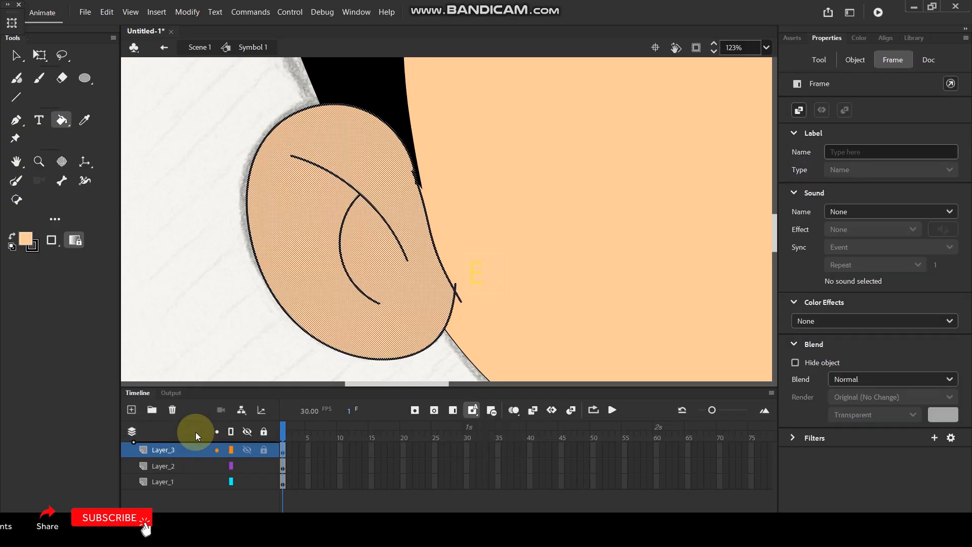
Step: Delete the closing stroke between the ear and face along with its overshooting stroke ends
{"action": "left_click", "coordinate": [13, 54]}
{"action": "left_click", "coordinate": [154, 106]}
{"action": "left_click", "coordinate": [432, 236]}
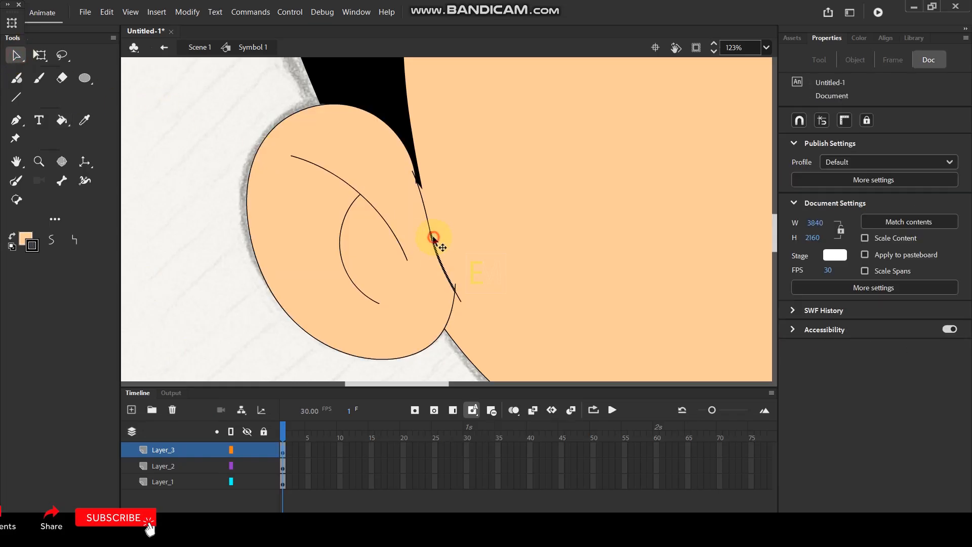
{"action": "key", "text": "Delete"}
{"action": "left_click", "coordinate": [413, 171]}
{"action": "left_click", "coordinate": [428, 210]}
{"action": "key", "text": "Delete"}
{"action": "left_click", "coordinate": [459, 299]}
{"action": "key", "text": "Delete"}
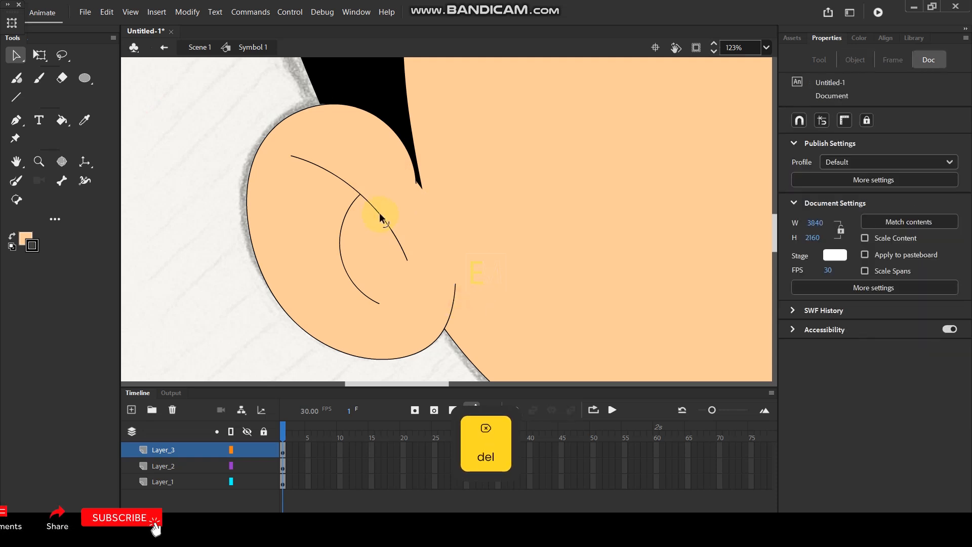
Step: Set the stroke size of the two inner ear fold lines to 5
{"action": "left_click", "coordinate": [379, 213]}
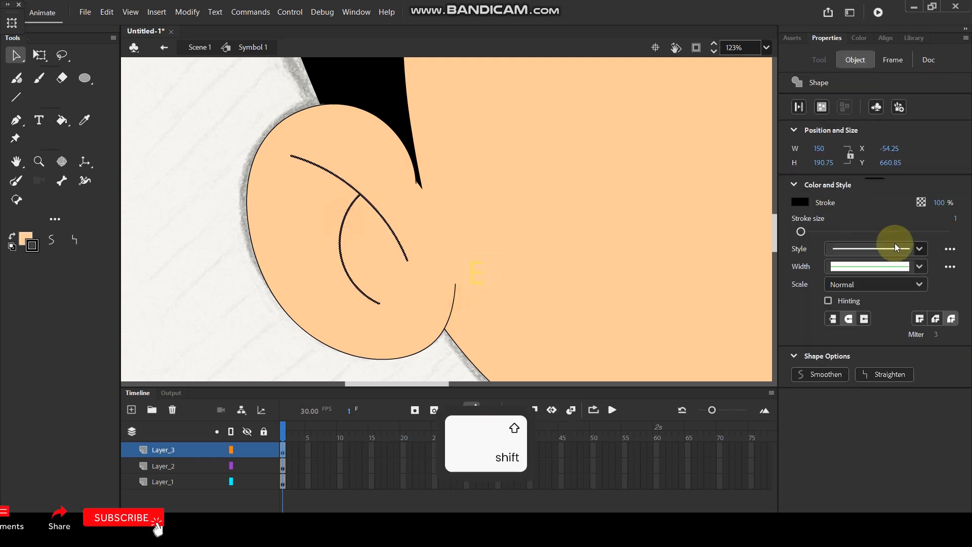
{"action": "type", "text": "5"}
{"action": "key", "text": "Return"}
{"action": "left_click", "coordinate": [215, 91]}
{"action": "scroll", "coordinate": [378, 198], "scroll_direction": "down", "scroll_amount": 5}
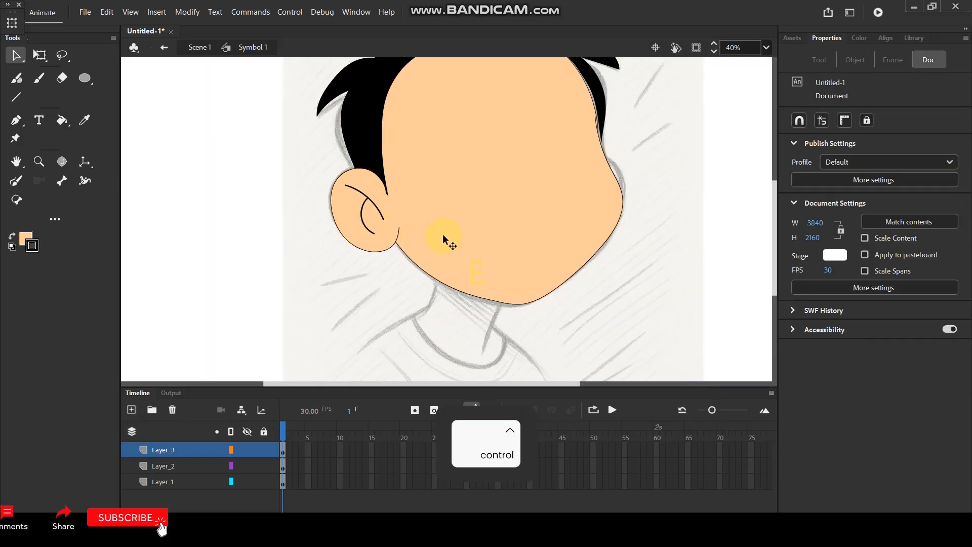
Step: Display the ear, hair and face layers as outlines only to reveal the sketch underneath
{"action": "scroll", "coordinate": [501, 201], "scroll_direction": "up", "scroll_amount": 2}
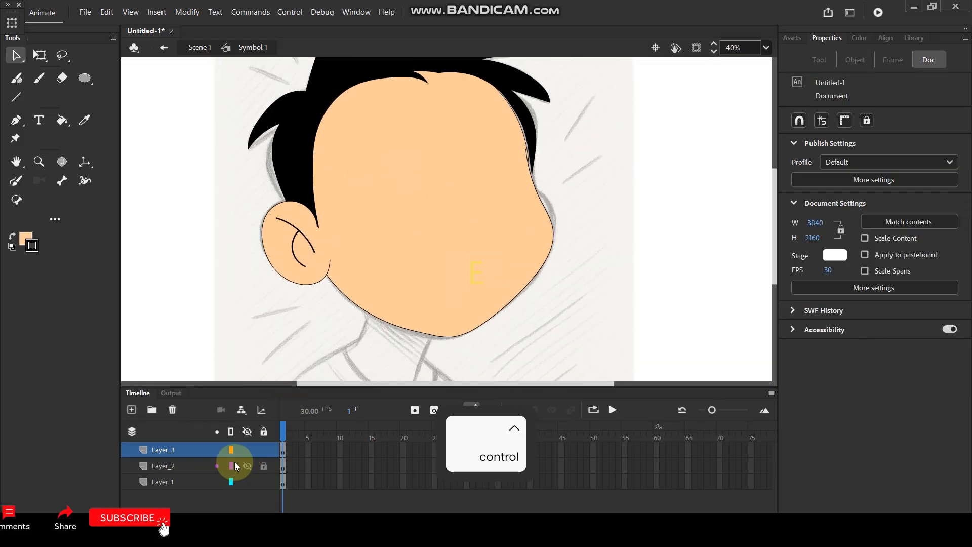
{"action": "left_click", "coordinate": [336, 80]}
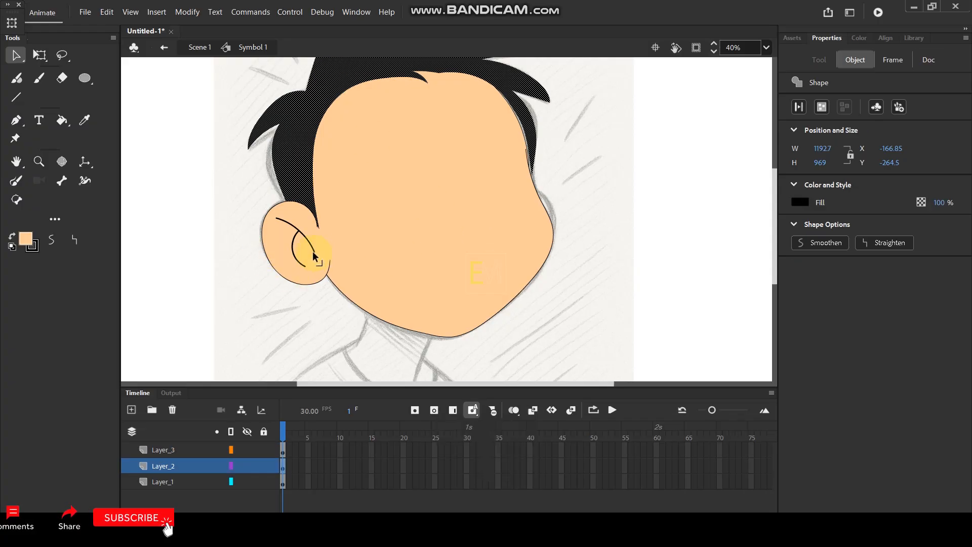
{"action": "left_click", "coordinate": [235, 223]}
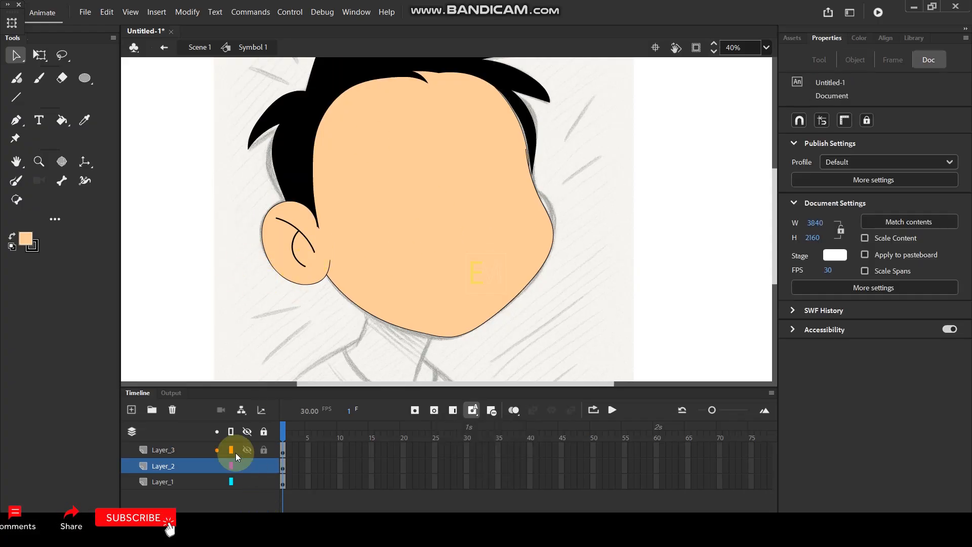
{"action": "left_click", "coordinate": [233, 470]}
{"action": "left_click", "coordinate": [232, 480]}
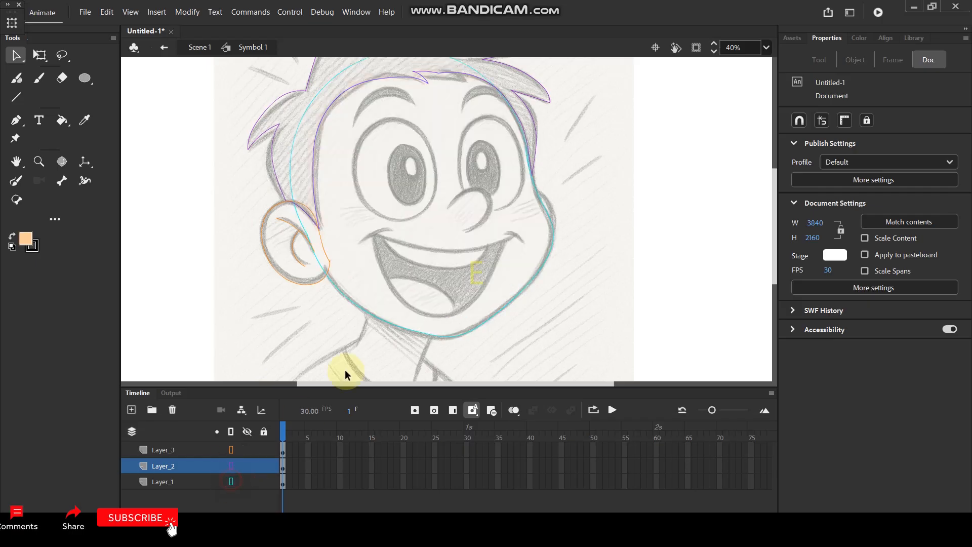
{"action": "scroll", "coordinate": [461, 168], "scroll_direction": "up", "scroll_amount": 1}
{"action": "left_click_drag", "start_coordinate": [509, 151], "coordinate": [552, 169]}
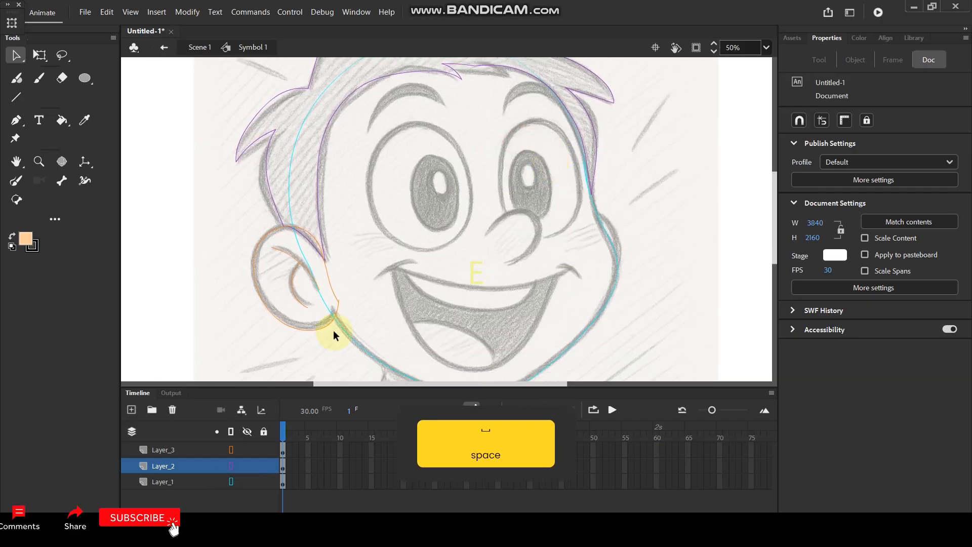
Step: Add a layer above the ear layer and draw an oval about 320 by 398 px over the sketch's larger eye
{"action": "left_click", "coordinate": [157, 449]}
{"action": "left_click", "coordinate": [132, 410]}
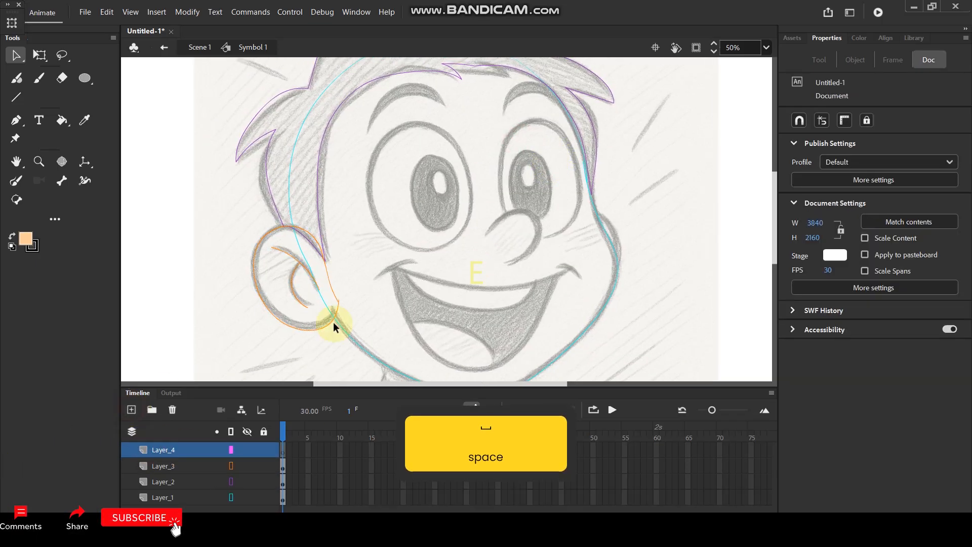
{"action": "scroll", "coordinate": [472, 156], "scroll_direction": "up", "scroll_amount": 1}
{"action": "left_click", "coordinate": [84, 78]}
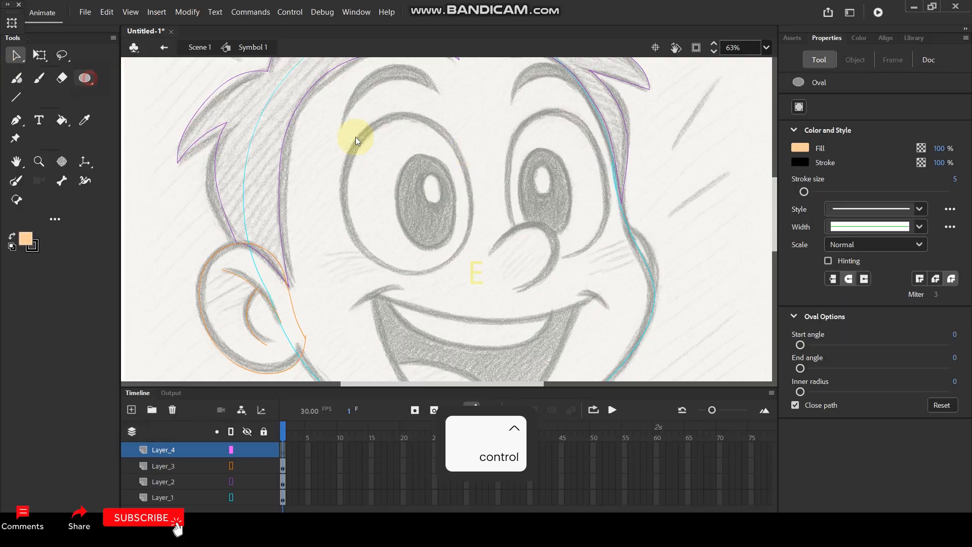
{"action": "left_click_drag", "start_coordinate": [342, 121], "coordinate": [475, 277]}
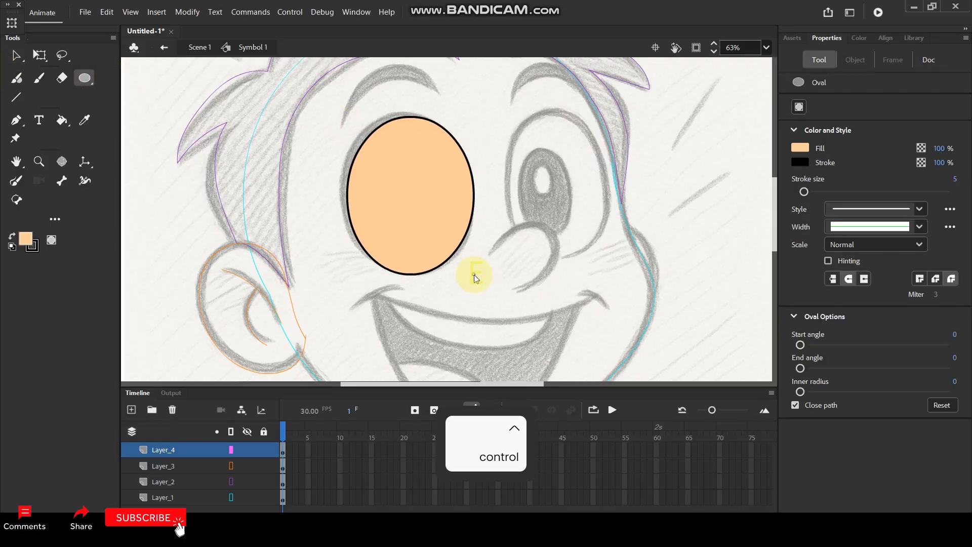
Step: Delete the eye oval's fill and shift its outline to line up with the sketched eye
{"action": "key", "text": "v"}
{"action": "left_click", "coordinate": [441, 210]}
{"action": "key", "text": "Delete"}
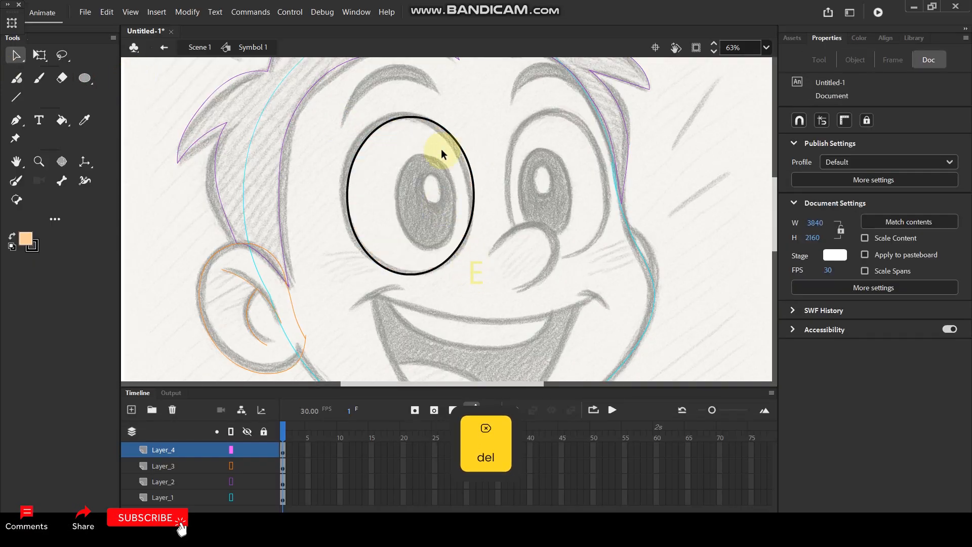
{"action": "left_click", "coordinate": [451, 134]}
{"action": "left_click_drag", "start_coordinate": [466, 155], "coordinate": [460, 147]}
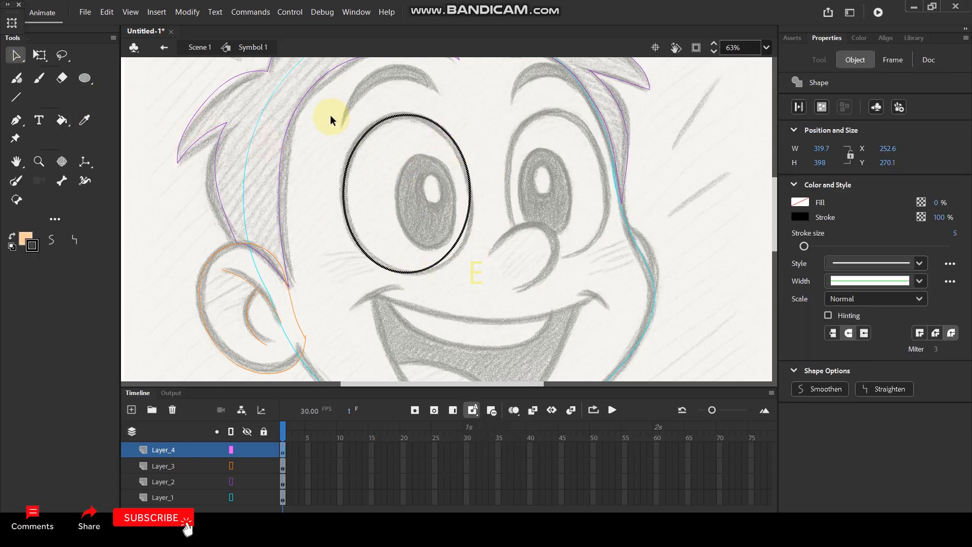
Step: Draw an oval about 161 by 245 px over the larger eye's sketched pupil and delete its fill
{"action": "left_click", "coordinate": [85, 77]}
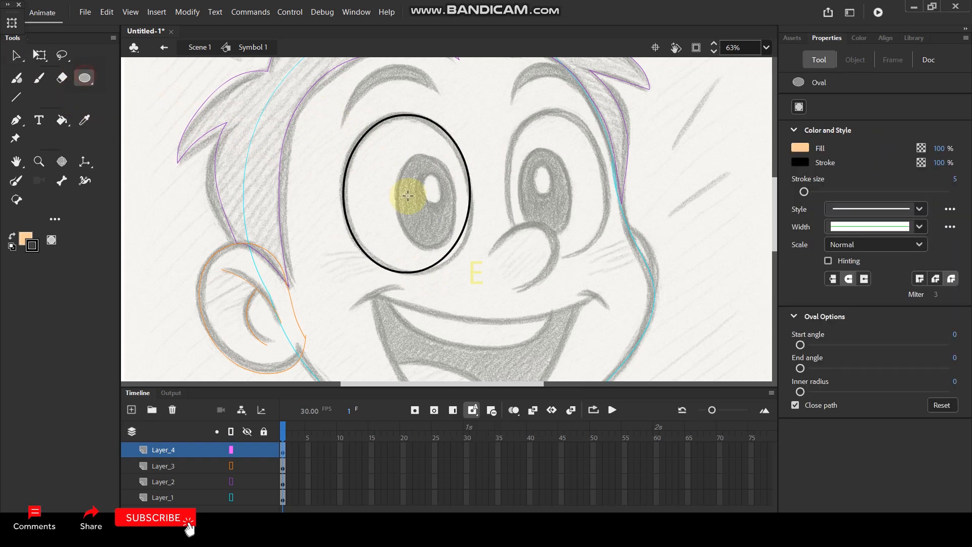
{"action": "left_click_drag", "start_coordinate": [391, 154], "coordinate": [456, 250]}
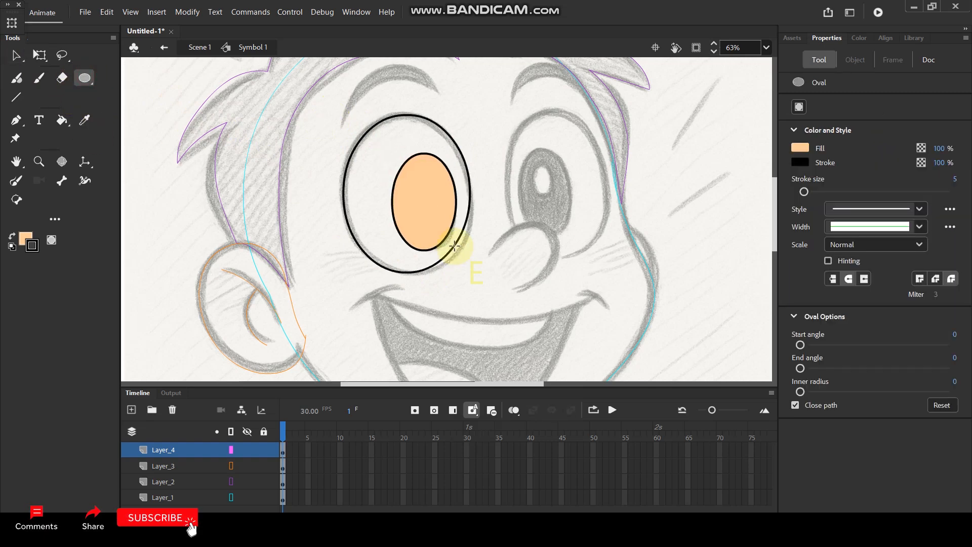
{"action": "key", "text": "v"}
{"action": "left_click", "coordinate": [432, 214]}
{"action": "key", "text": "Delete"}
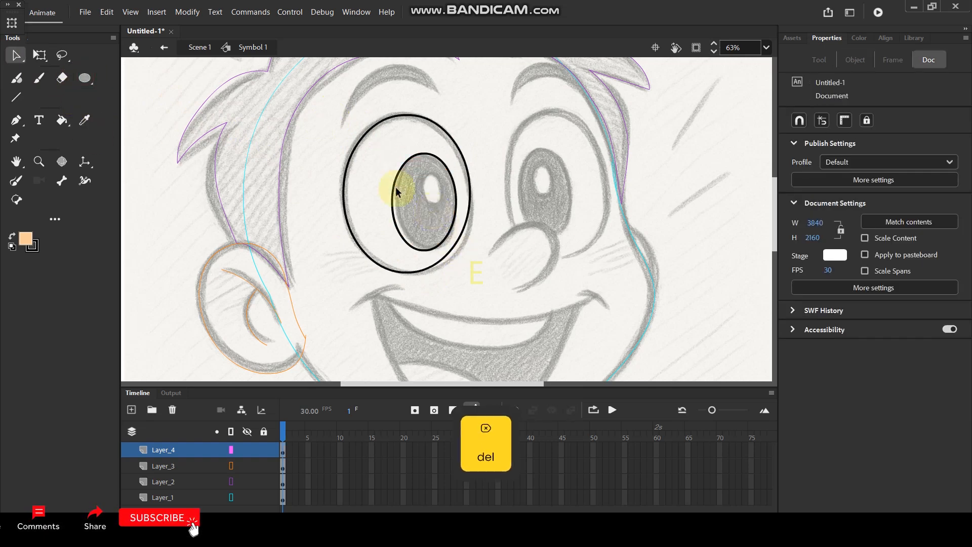
Step: Draw an oval about 61 by 91 px over the highlight inside the larger eye's pupil
{"action": "left_click", "coordinate": [85, 78]}
{"action": "left_click_drag", "start_coordinate": [419, 170], "coordinate": [444, 209]}
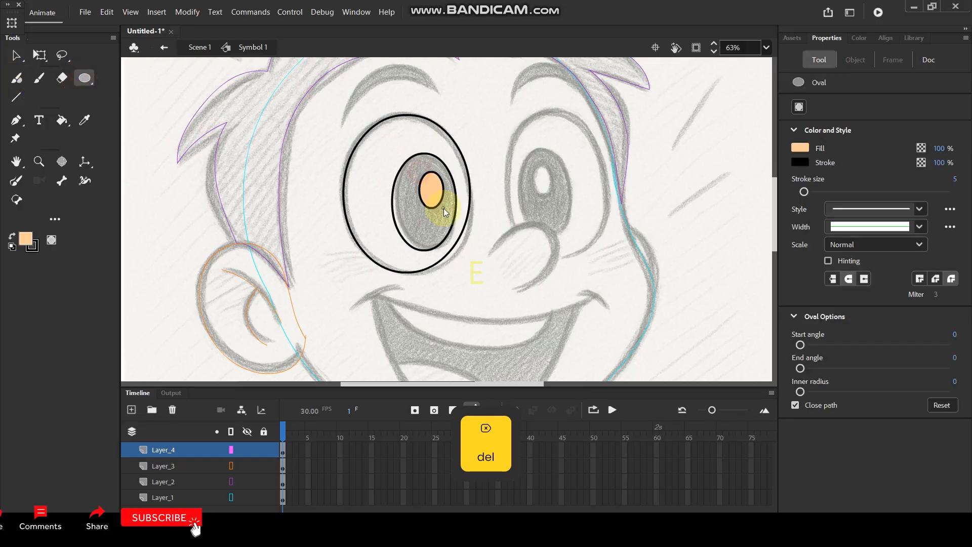
{"action": "scroll", "coordinate": [482, 188], "scroll_direction": "down", "scroll_amount": 4}
{"action": "scroll", "coordinate": [390, 199], "scroll_direction": "up", "scroll_amount": 3}
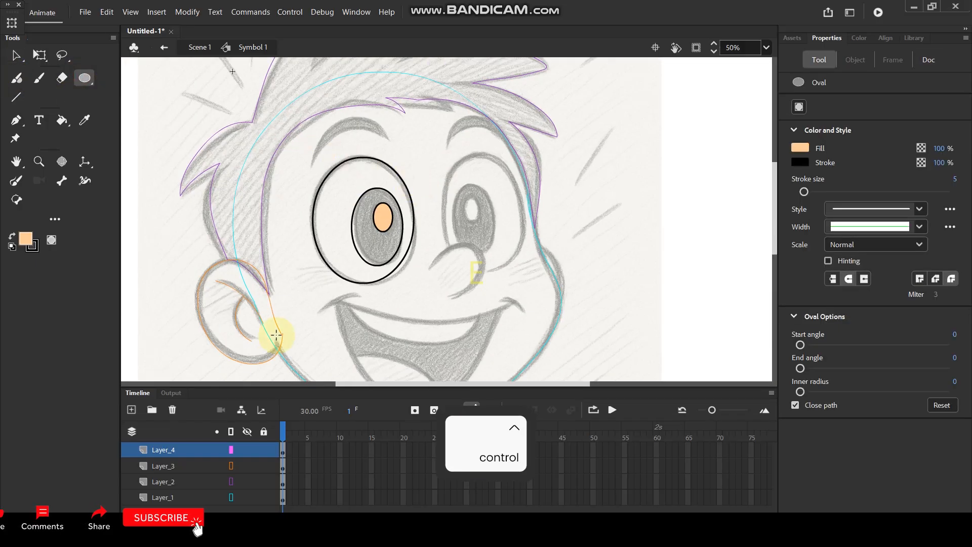
Step: Lock the ear, hair and face layers so that only the eye shapes can be selected
{"action": "left_click", "coordinate": [16, 56]}
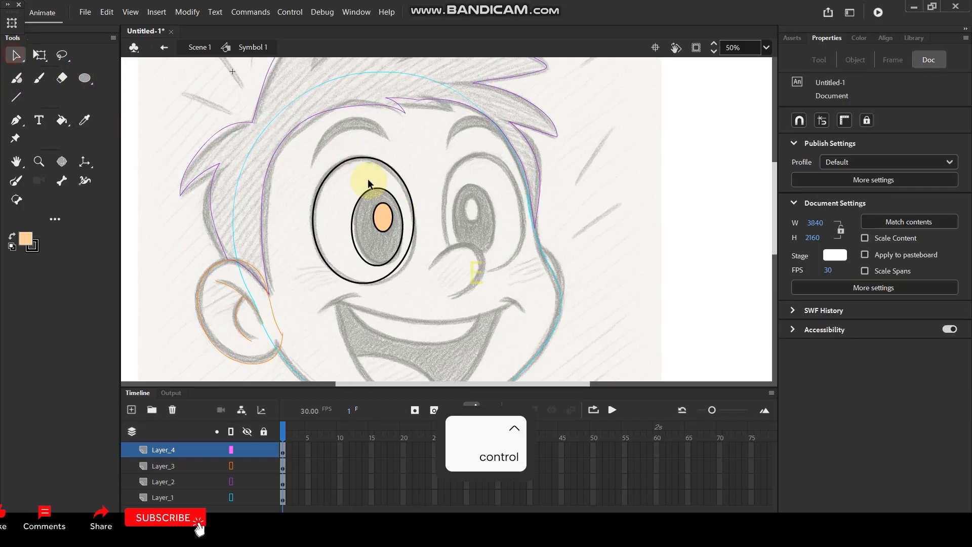
{"action": "left_click_drag", "start_coordinate": [287, 142], "coordinate": [435, 314]}
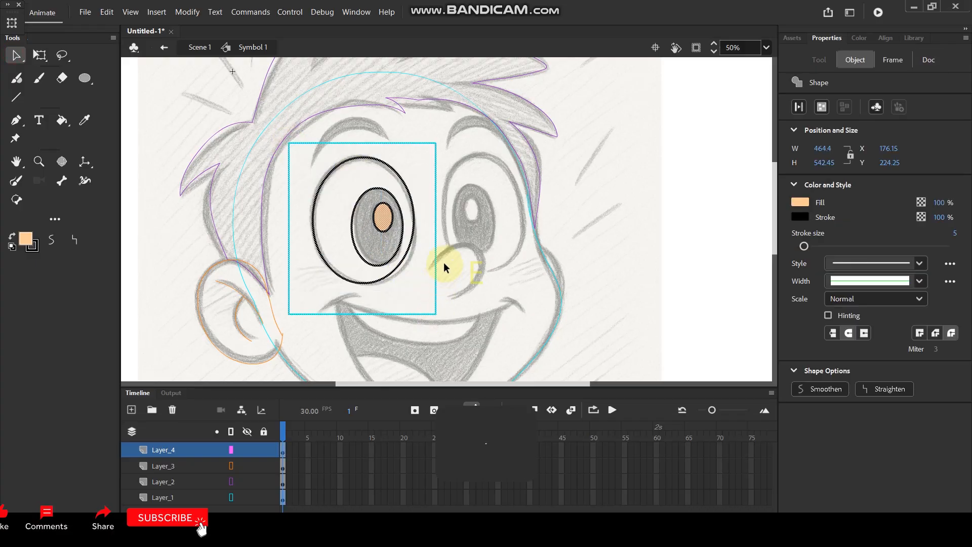
{"action": "left_click", "coordinate": [576, 200]}
{"action": "left_click_drag", "start_coordinate": [263, 466], "coordinate": [263, 498]}
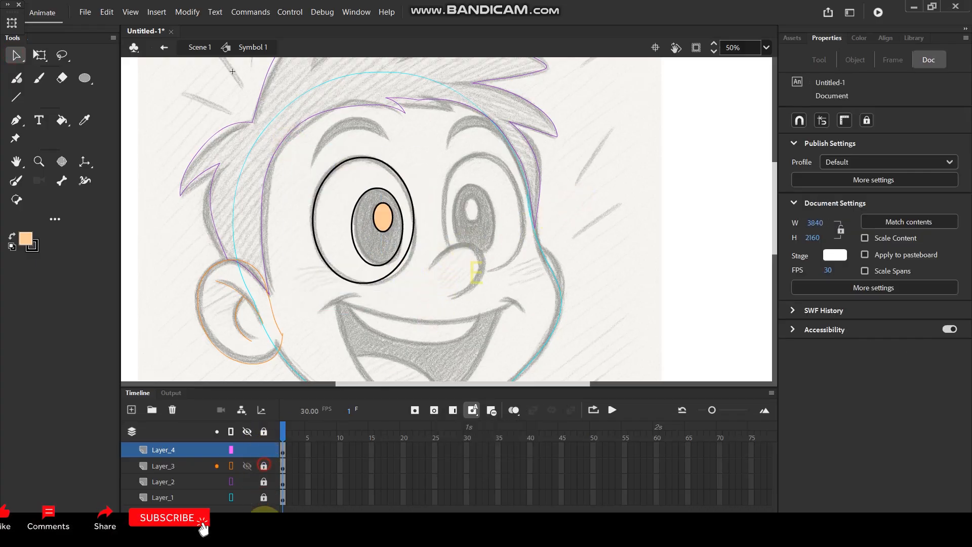
Step: Convert all the eye ovals into the graphic symbol Symbol 2 and open it for editing
{"action": "left_click_drag", "start_coordinate": [303, 148], "coordinate": [416, 265]}
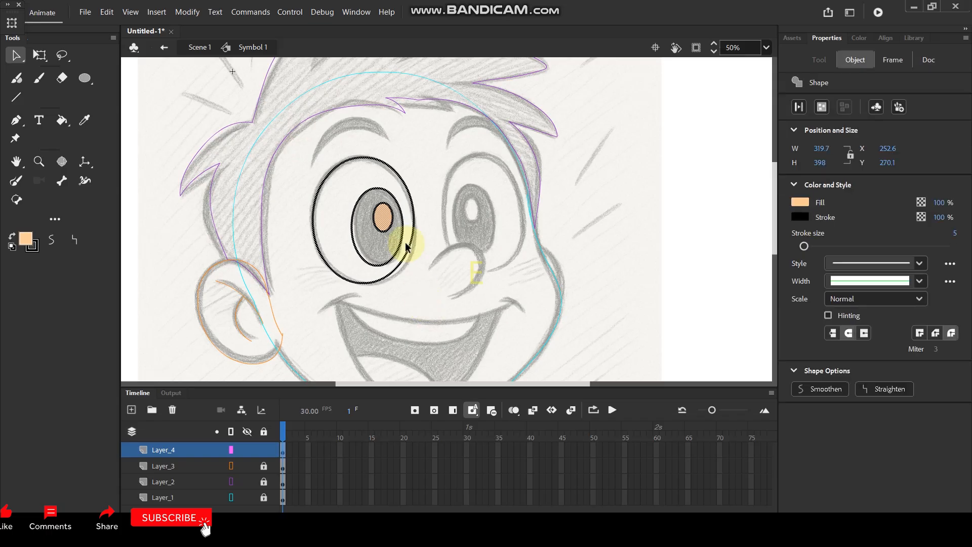
{"action": "key", "text": "F8"}
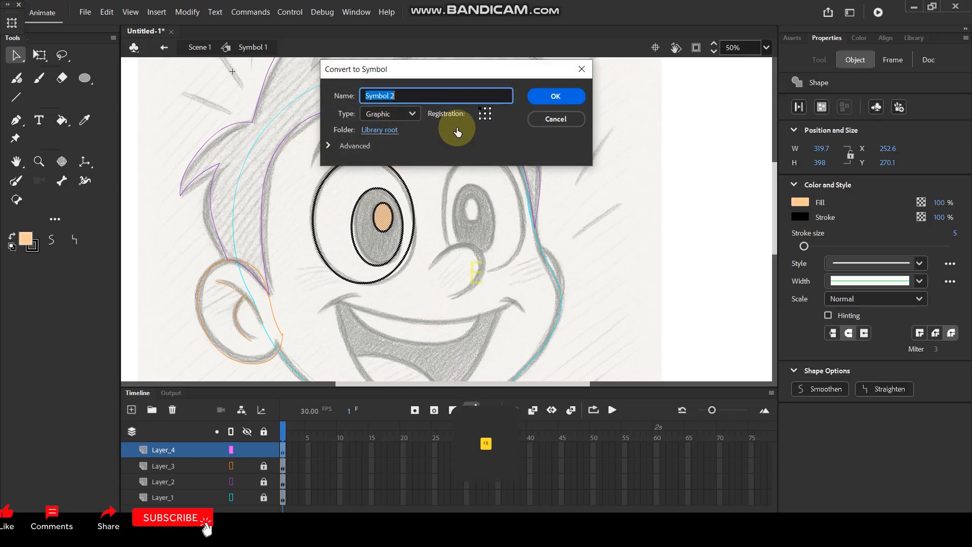
{"action": "left_click", "coordinate": [555, 95]}
{"action": "double_click", "coordinate": [394, 199]}
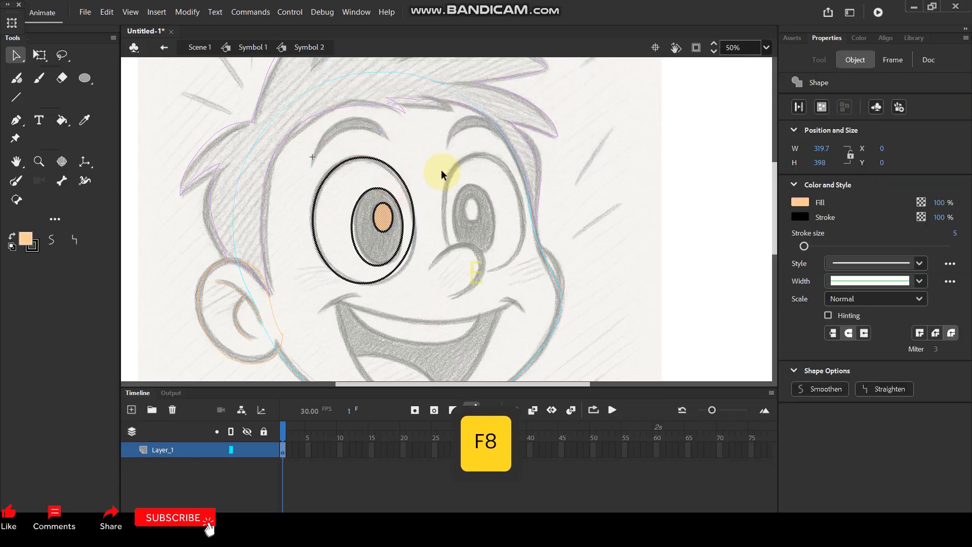
Step: Move the pupil and its highlight onto a new layer above the eye outline, keeping them in place
{"action": "double_click", "coordinate": [384, 221]}
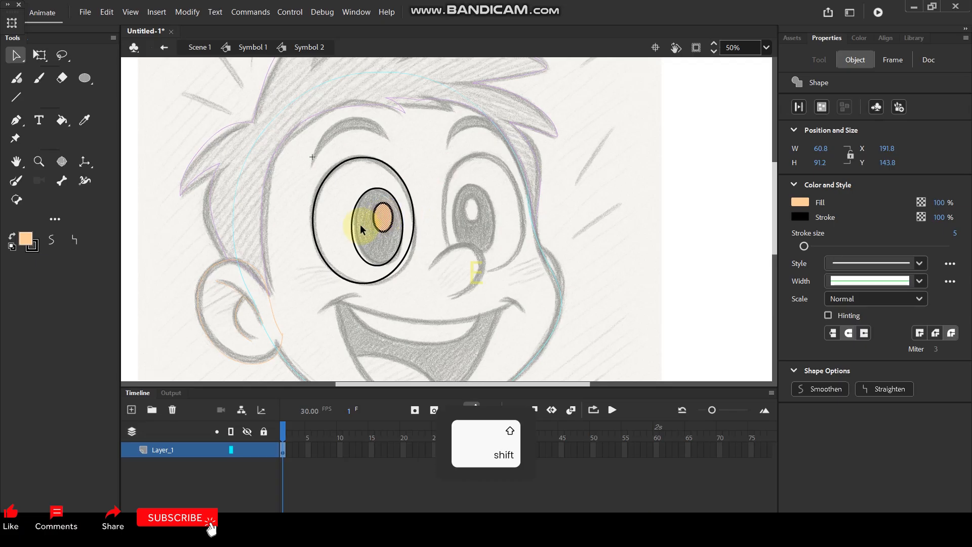
{"action": "double_click", "coordinate": [357, 204], "text": "shift"}
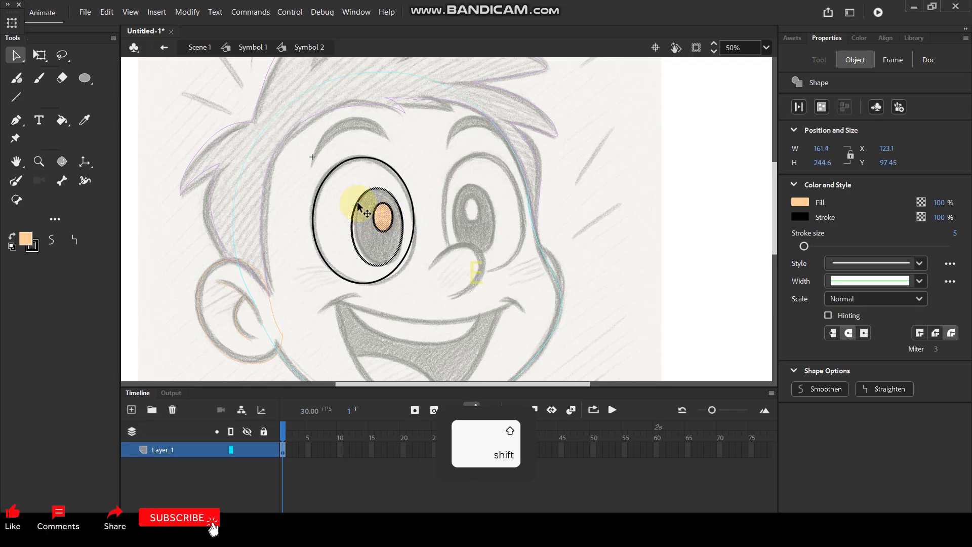
{"action": "key", "text": "ctrl+x"}
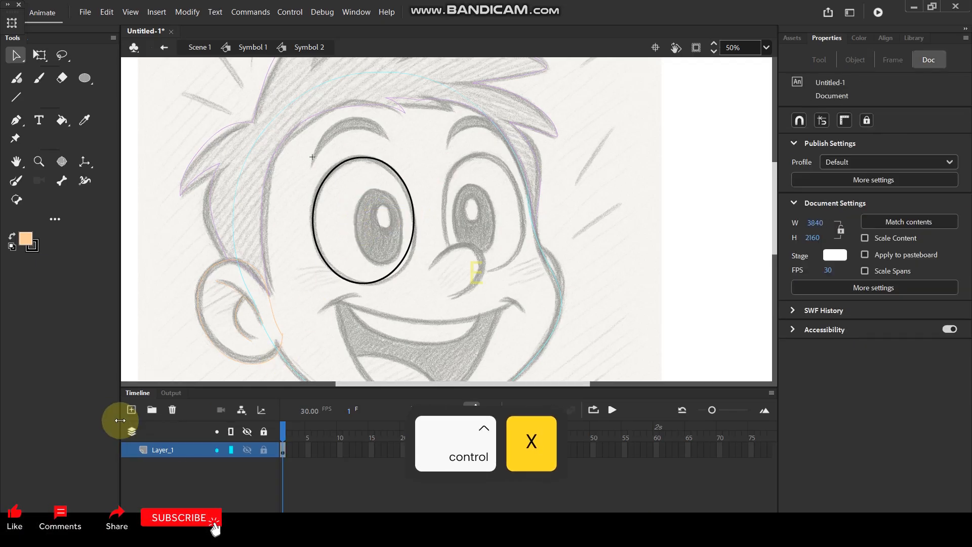
{"action": "left_click", "coordinate": [132, 410]}
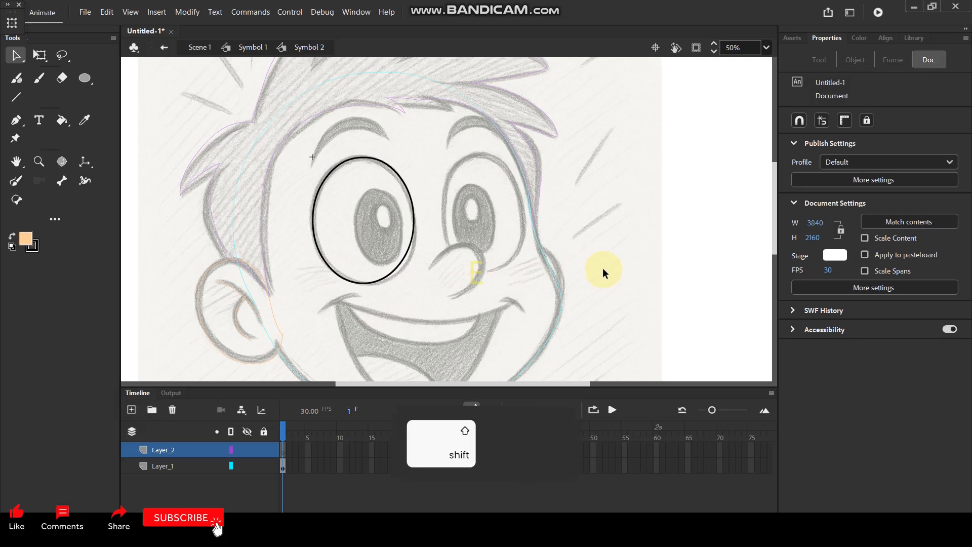
{"action": "key", "text": "ctrl+shift+v"}
{"action": "left_click", "coordinate": [273, 152]}
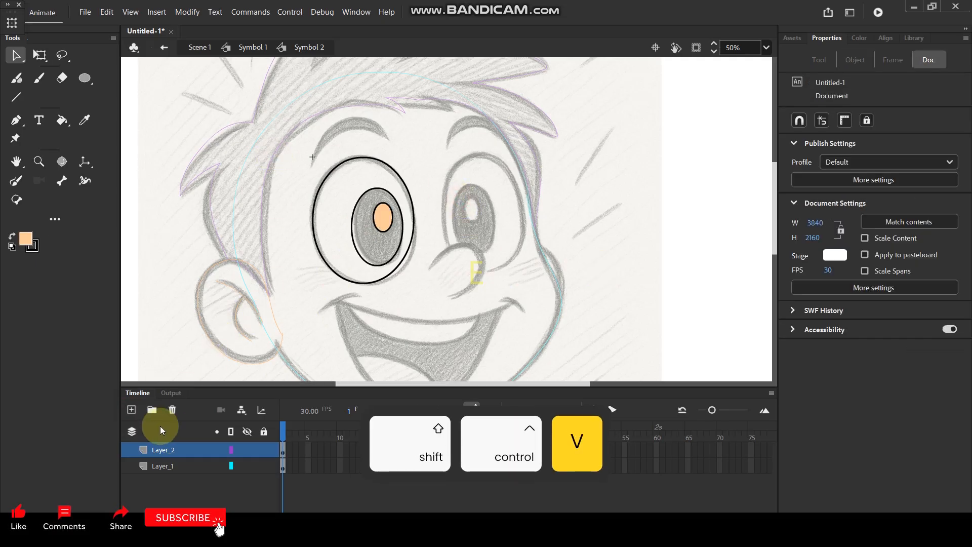
Step: Add another layer in the eye symbol and trace the lower and upper edges of the eyebrow with the Paint Brush
{"action": "left_click", "coordinate": [129, 409]}
{"action": "scroll", "coordinate": [370, 171], "scroll_direction": "up", "scroll_amount": 3}
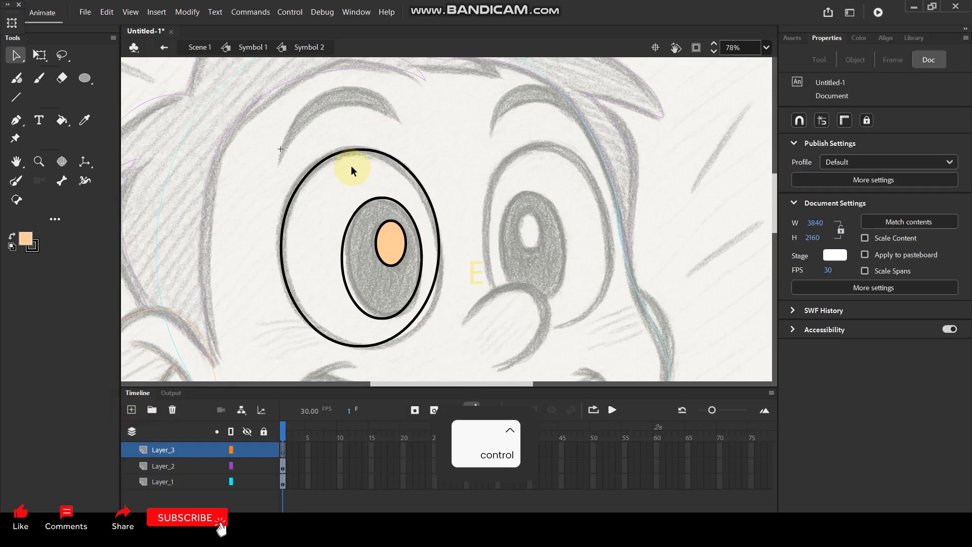
{"action": "left_click_drag", "start_coordinate": [339, 126], "coordinate": [351, 152]}
{"action": "key", "text": "y"}
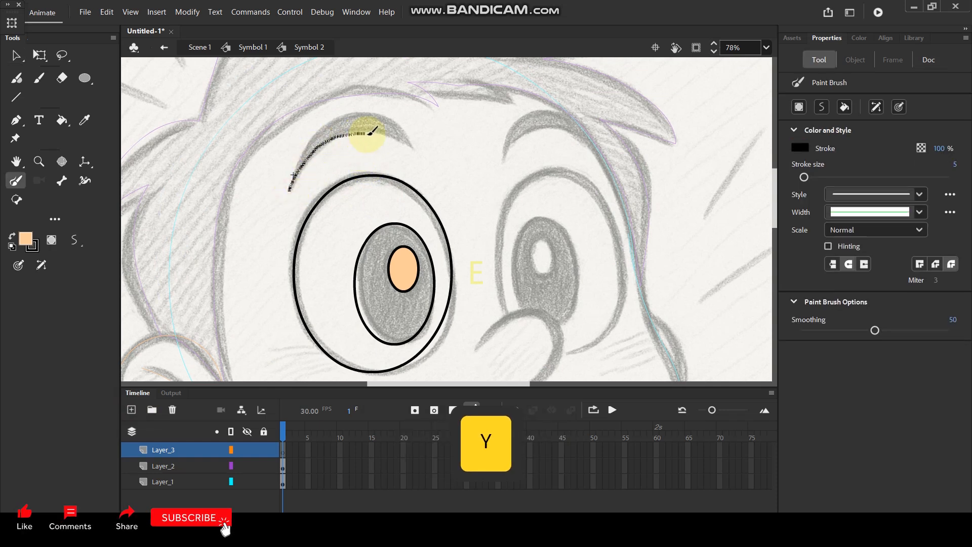
{"action": "left_click_drag", "start_coordinate": [410, 144], "coordinate": [409, 146]}
{"action": "left_click_drag", "start_coordinate": [290, 191], "coordinate": [303, 152]}
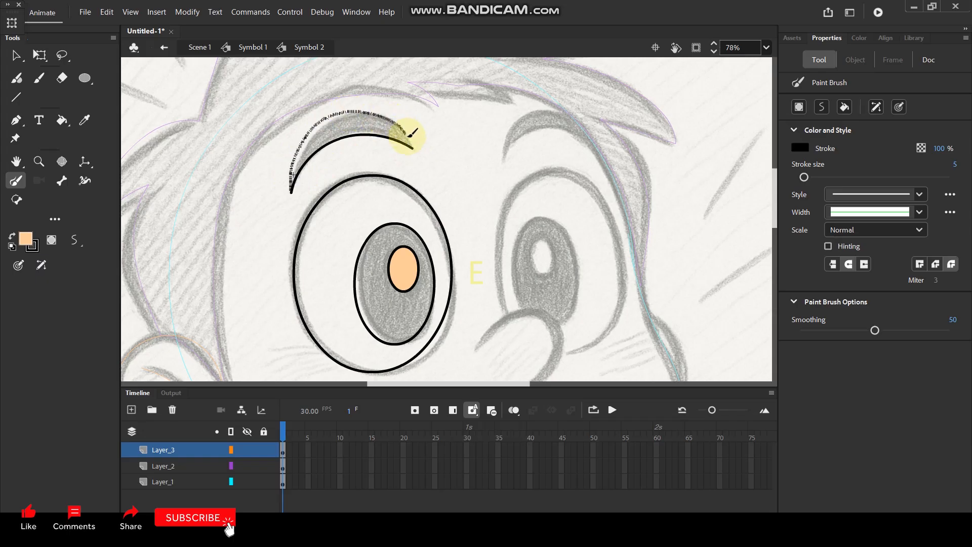
{"action": "left_click_drag", "start_coordinate": [415, 150], "coordinate": [413, 149]}
{"action": "scroll", "coordinate": [398, 137], "scroll_direction": "down", "scroll_amount": 1, "text": "ctrl"}
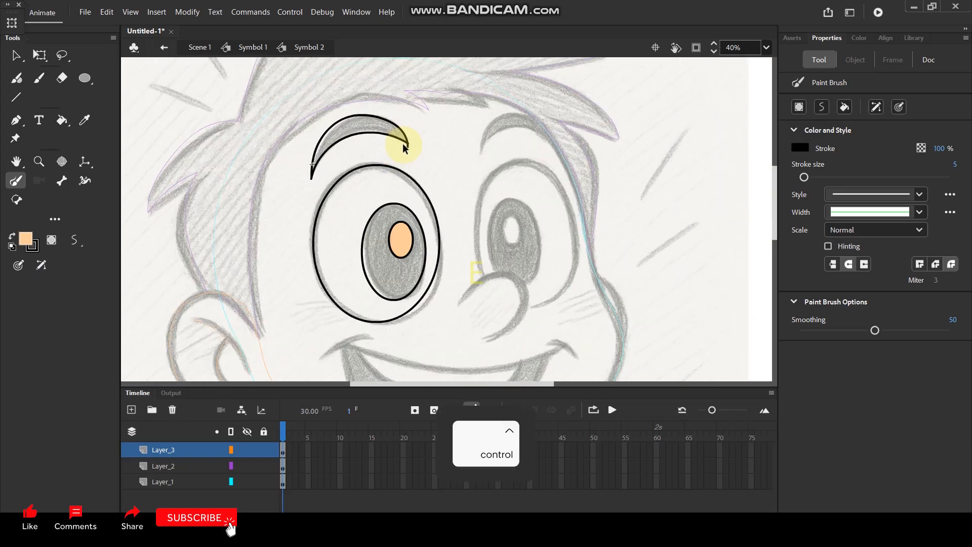
Step: Swap the fill and stroke colours and fill the eyebrow with black
{"action": "left_click", "coordinate": [10, 236]}
{"action": "key", "text": "k"}
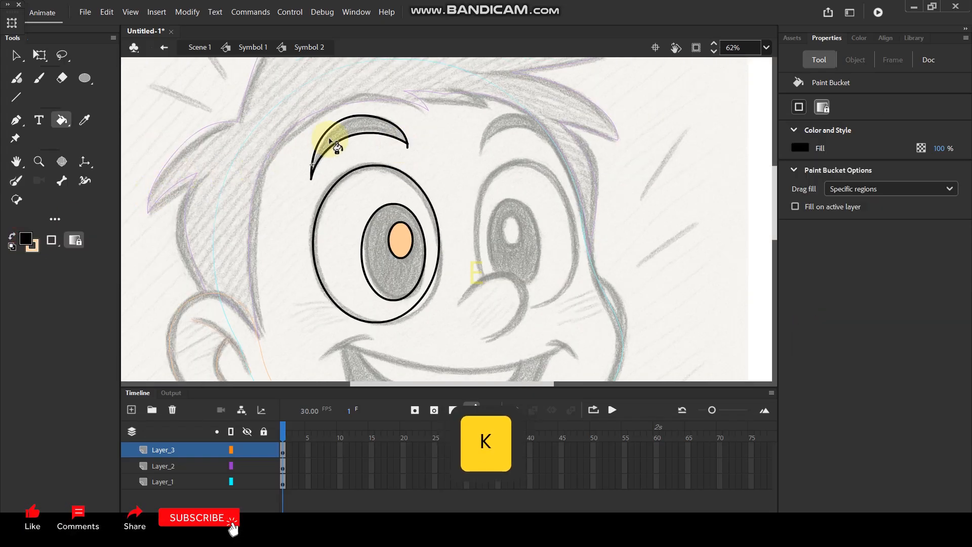
{"action": "left_click", "coordinate": [347, 130]}
Step: Delete the stroke ends that overshoot the tips of the eyebrow
{"action": "left_click", "coordinate": [15, 54]}
{"action": "left_click", "coordinate": [422, 152]}
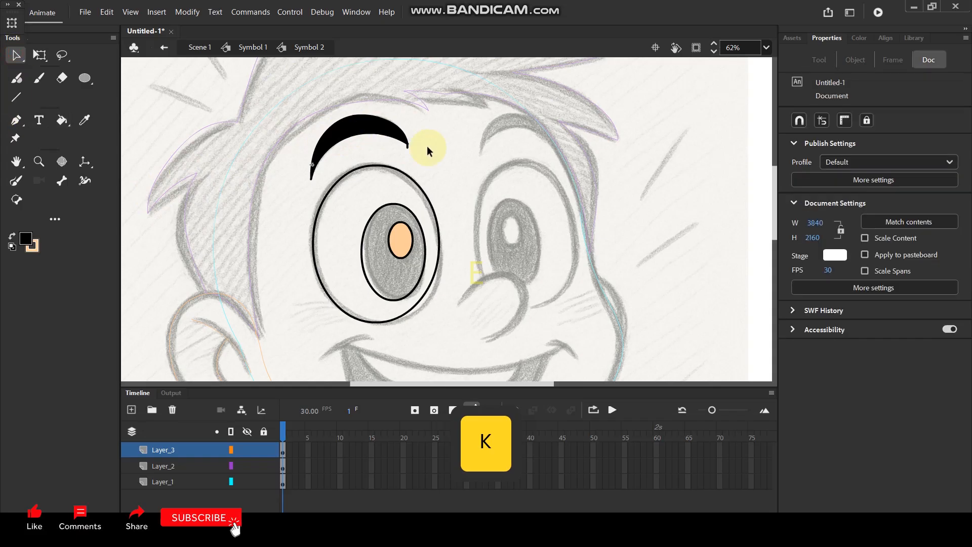
{"action": "left_click", "coordinate": [405, 144]}
{"action": "left_click", "coordinate": [417, 147]}
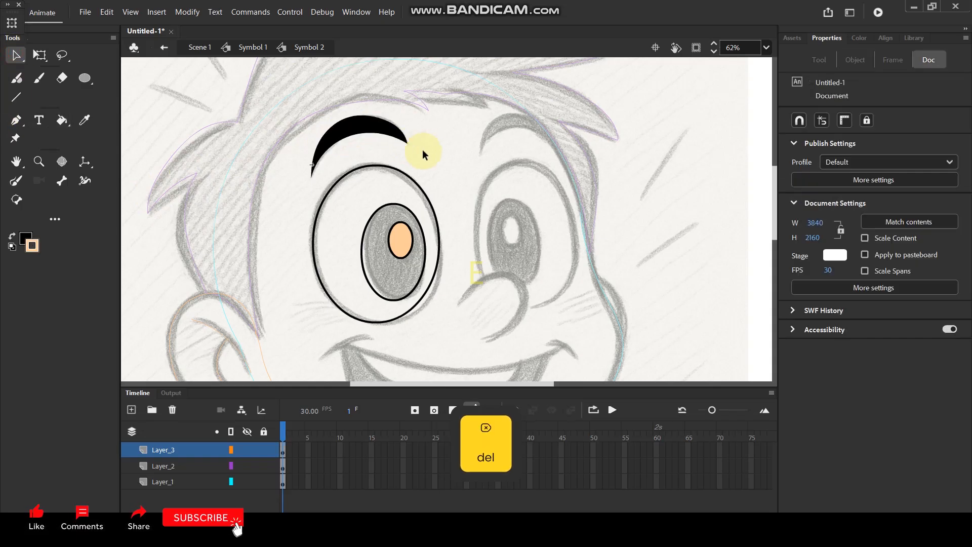
{"action": "scroll", "coordinate": [421, 150], "scroll_direction": "down", "scroll_amount": 2}
{"action": "key", "text": "space"}
{"action": "left_click_drag", "start_coordinate": [460, 228], "coordinate": [421, 196]}
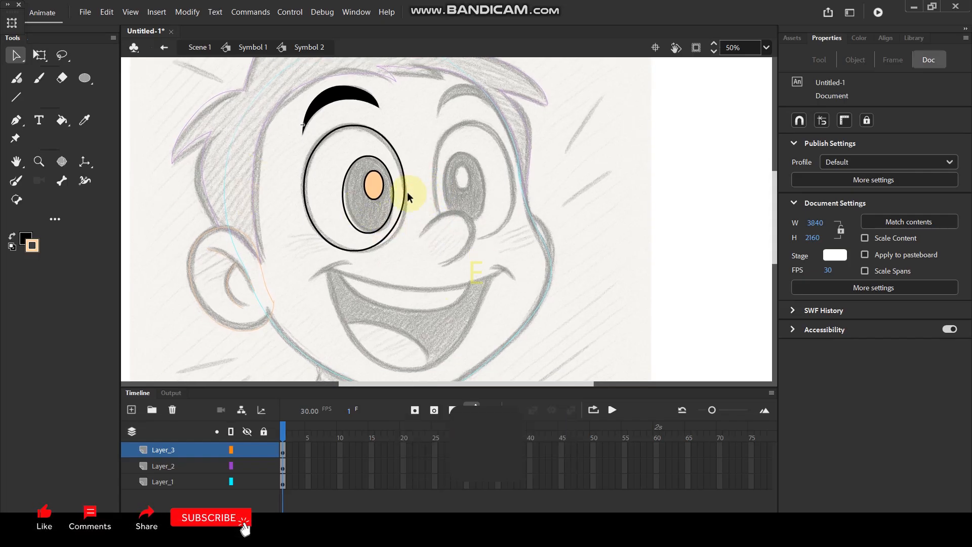
{"action": "double_click", "coordinate": [282, 151]}
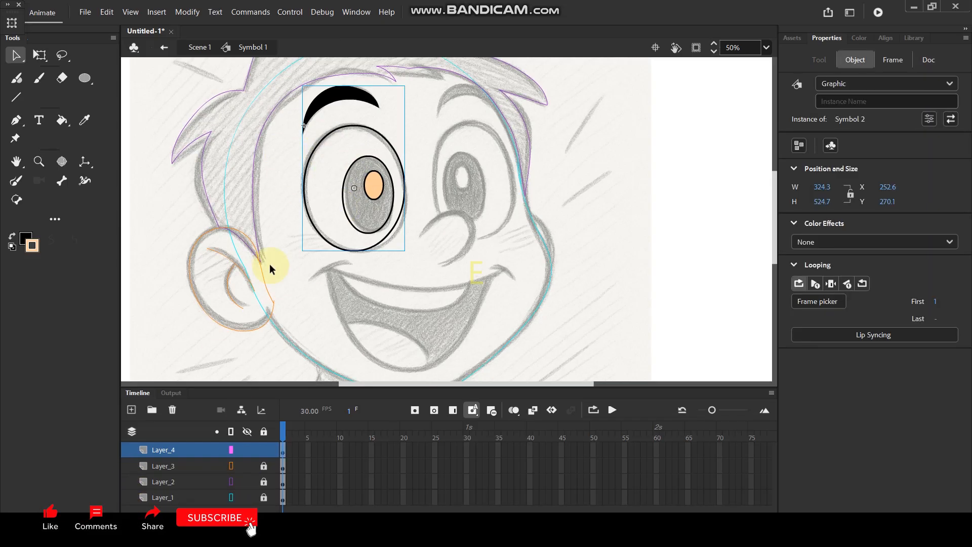
{"action": "double_click", "coordinate": [315, 147]}
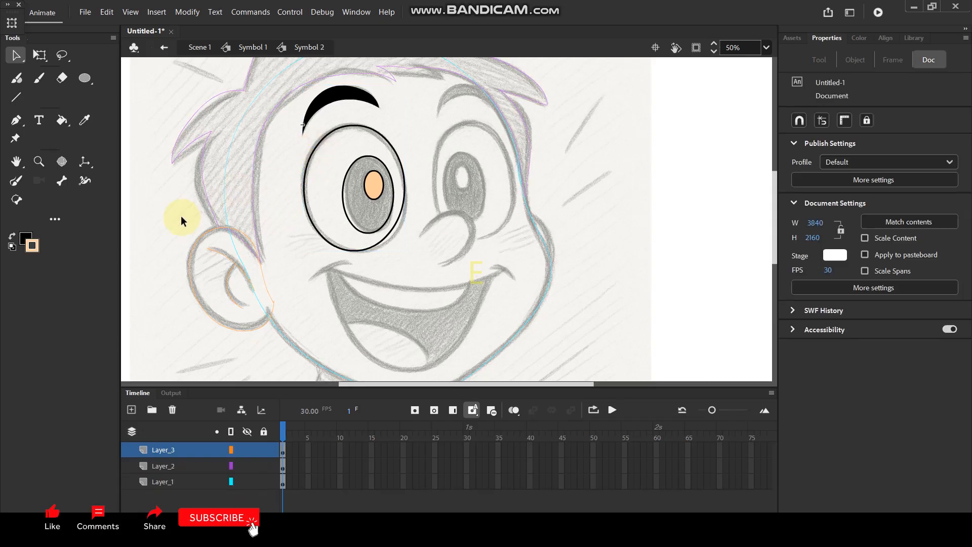
Step: Fill the pupil with black, and fill its highlight and the surrounding eyeball with white (#FFFFFF)
{"action": "key", "text": "k"}
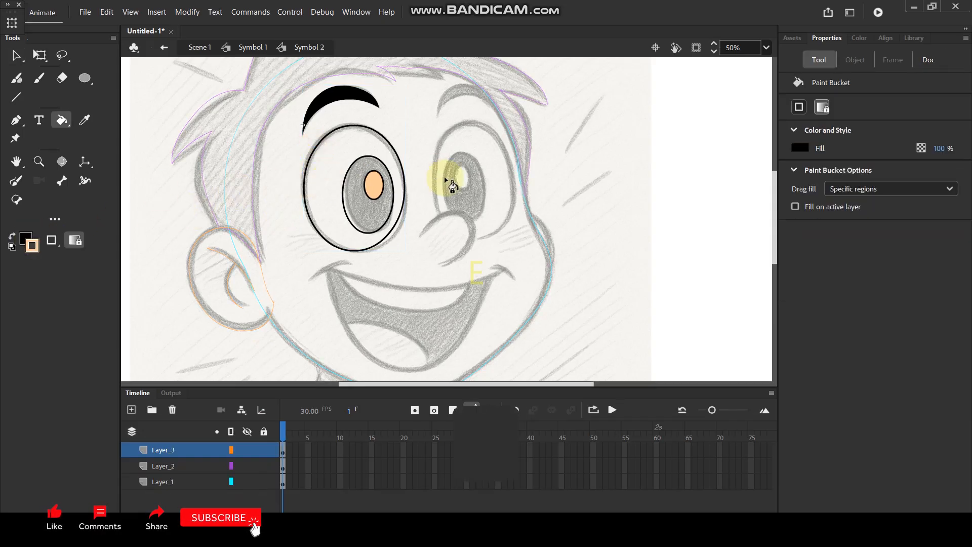
{"action": "left_click", "coordinate": [373, 211]}
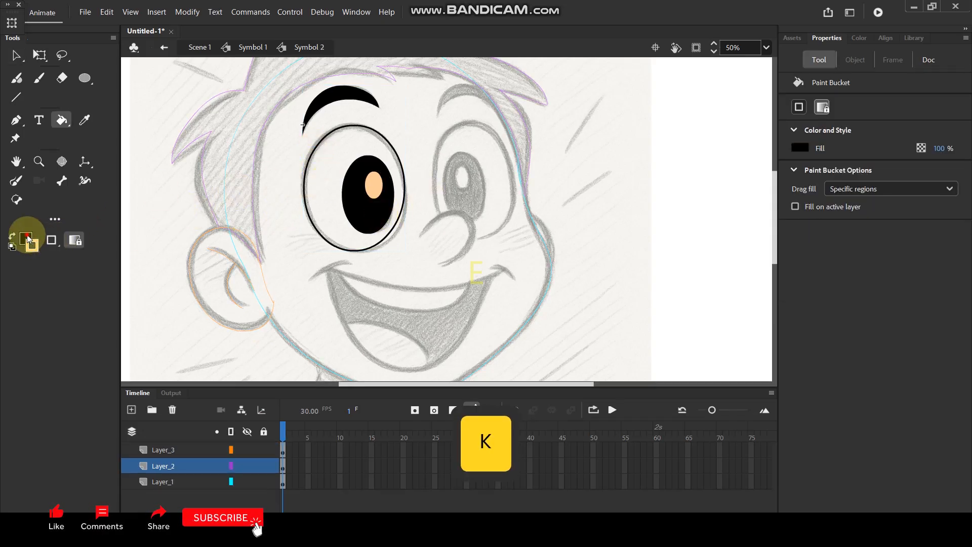
{"action": "left_click", "coordinate": [28, 239]}
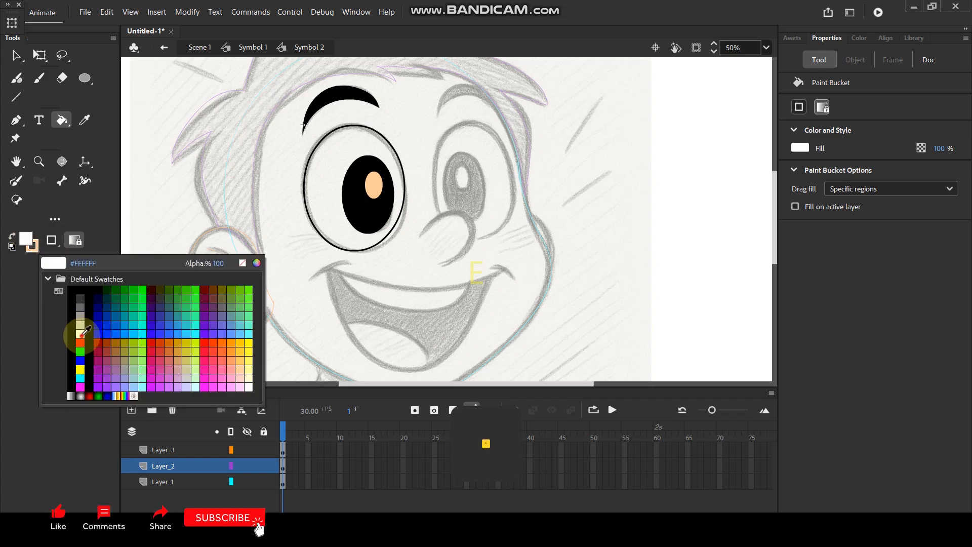
{"action": "left_click", "coordinate": [83, 334]}
{"action": "left_click", "coordinate": [374, 187]}
{"action": "left_click", "coordinate": [312, 196]}
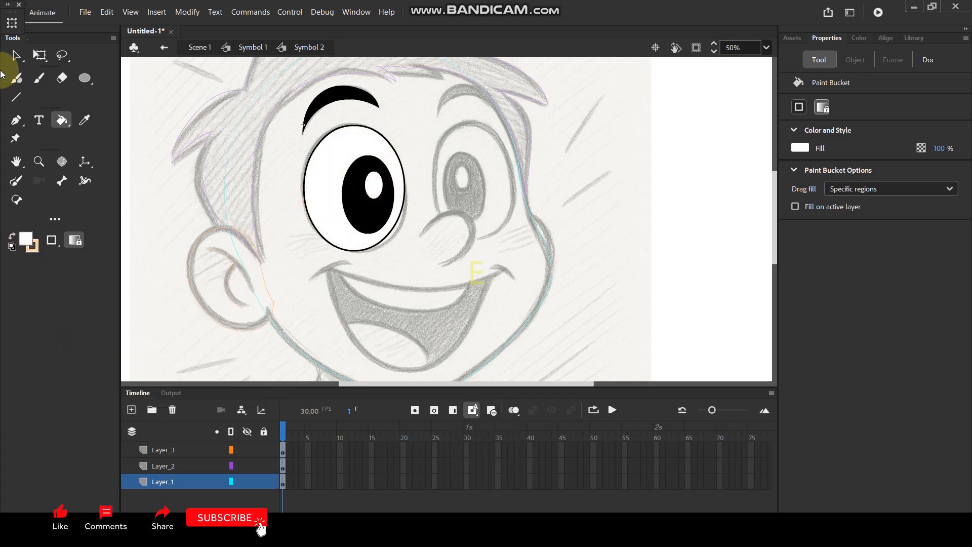
Step: Return to editing Symbol 1 and display the face layer as an outline so the sketch shows beneath
{"action": "left_click", "coordinate": [253, 47]}
{"action": "scroll", "coordinate": [418, 188], "scroll_direction": "down", "scroll_amount": 3}
{"action": "scroll", "coordinate": [418, 187], "scroll_direction": "up", "scroll_amount": 1}
{"action": "left_click", "coordinate": [231, 498]}
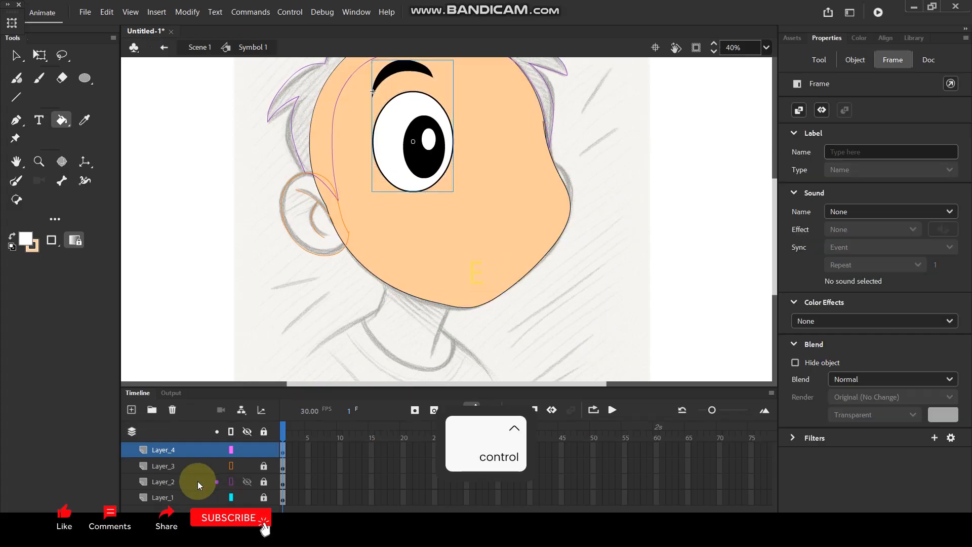
{"action": "left_click", "coordinate": [231, 497]}
Step: Try a duplicate of the finished eye over the sketch's second eye and delete the copy
{"action": "left_click", "coordinate": [15, 54]}
{"action": "scroll", "coordinate": [445, 196], "scroll_direction": "up", "scroll_amount": 2}
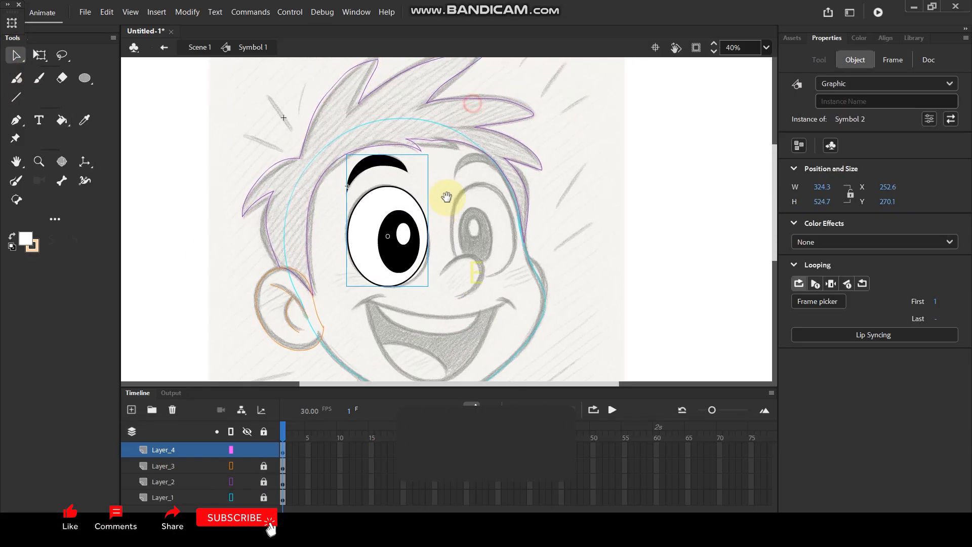
{"action": "left_click_drag", "start_coordinate": [398, 233], "coordinate": [481, 229]}
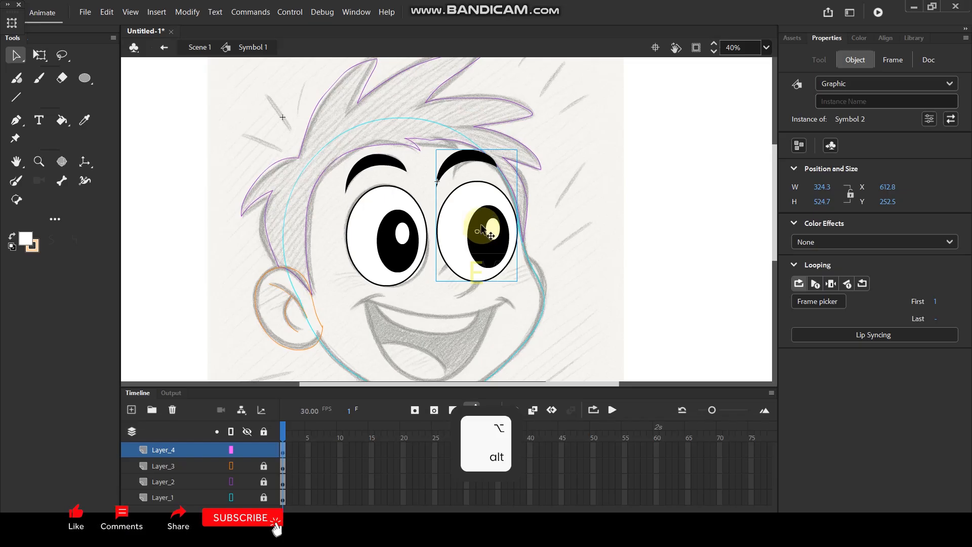
{"action": "key", "text": "Delete"}
Step: Add a layer for the nose and set the Paint Brush stroke colour to black (#000000)
{"action": "left_click_drag", "start_coordinate": [512, 250], "coordinate": [419, 230]}
{"action": "scroll", "coordinate": [427, 223], "scroll_direction": "up", "scroll_amount": 1}
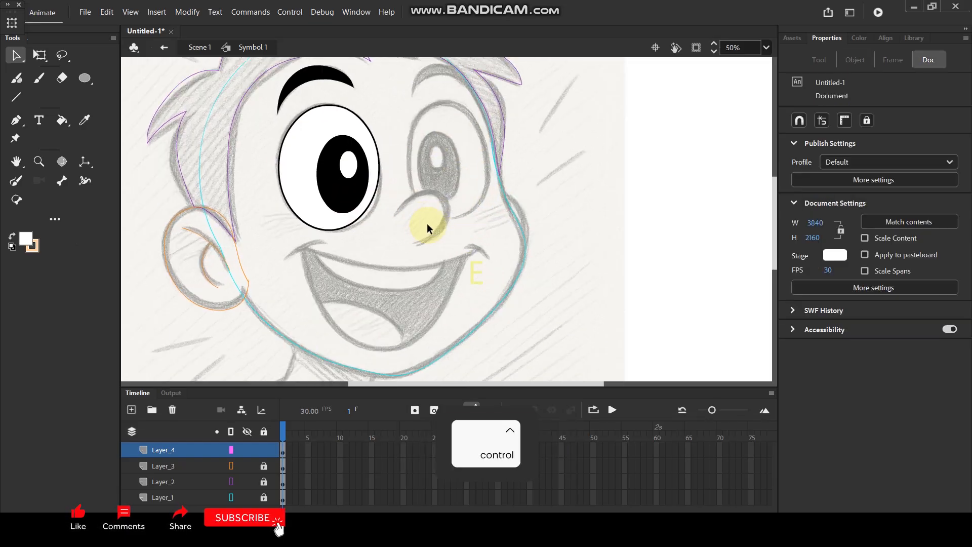
{"action": "left_click", "coordinate": [131, 410]}
{"action": "scroll", "coordinate": [412, 219], "scroll_direction": "up", "scroll_amount": 3}
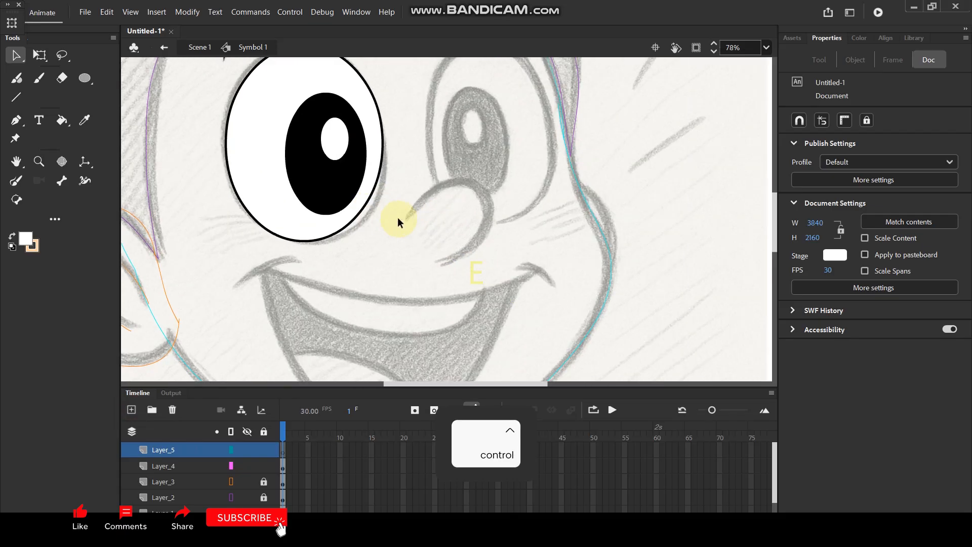
{"action": "key", "text": "y"}
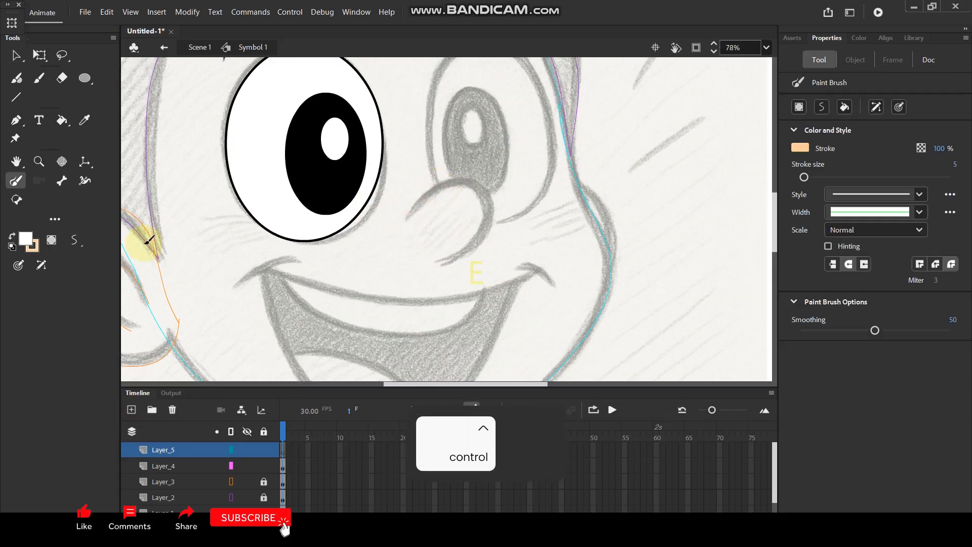
{"action": "key", "text": "ctrl+z"}
{"action": "left_click", "coordinate": [39, 252]}
{"action": "left_click", "coordinate": [81, 291]}
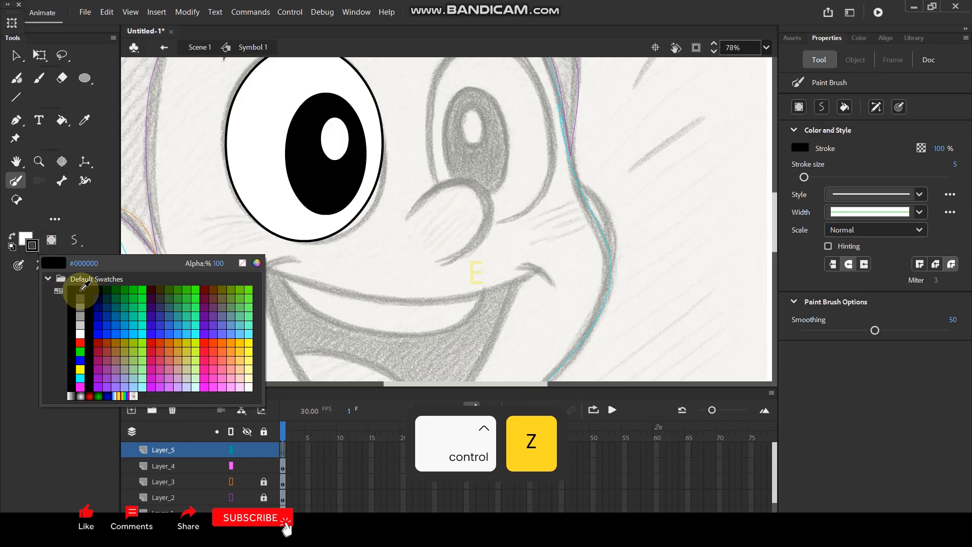
Step: Trace the curve of the nose with the Paint Brush and close its open side with a temporary stroke
{"action": "mouse_move", "coordinate": [428, 195]}
{"action": "left_mouse_down"}
{"action": "mouse_move", "coordinate": [459, 188]}
{"action": "mouse_move", "coordinate": [491, 197]}
{"action": "left_mouse_up"}
{"action": "left_click_drag", "start_coordinate": [439, 262], "coordinate": [438, 263]}
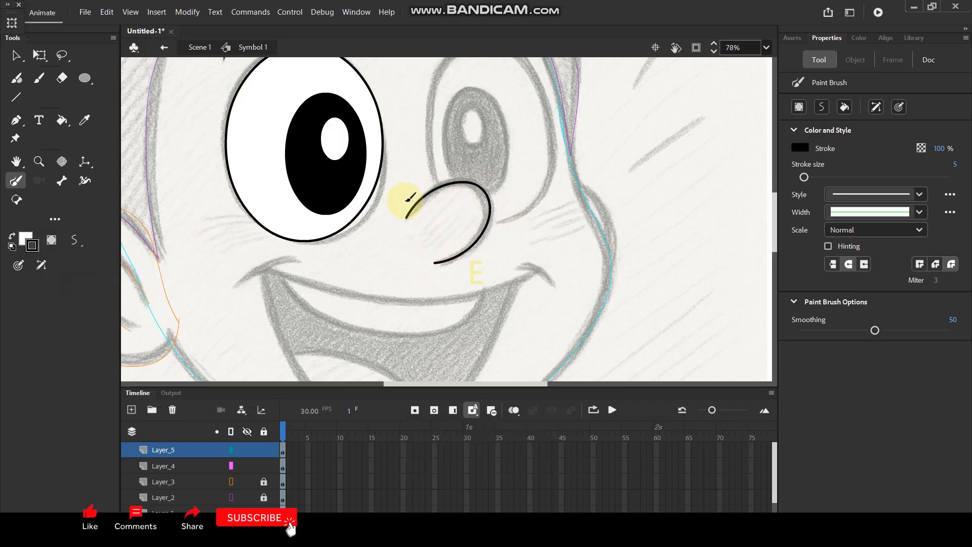
{"action": "mouse_move", "coordinate": [416, 206]}
{"action": "left_mouse_down"}
{"action": "mouse_move", "coordinate": [406, 212]}
{"action": "mouse_move", "coordinate": [414, 248]}
{"action": "mouse_move", "coordinate": [458, 264]}
{"action": "left_mouse_up"}
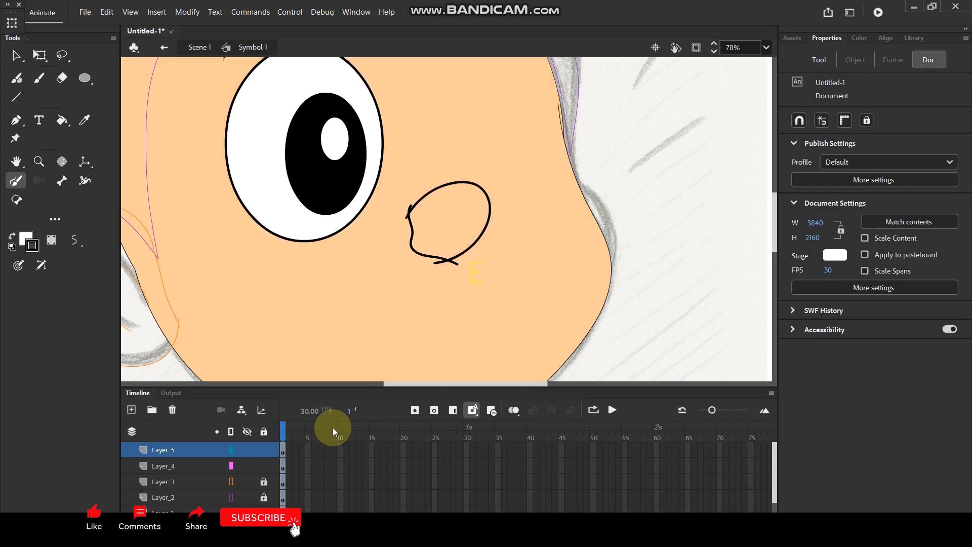
Step: Sample the face's skin colour, fill the nose with it, and display the face layer as an outline again
{"action": "key", "text": "i"}
{"action": "left_click", "coordinate": [460, 331]}
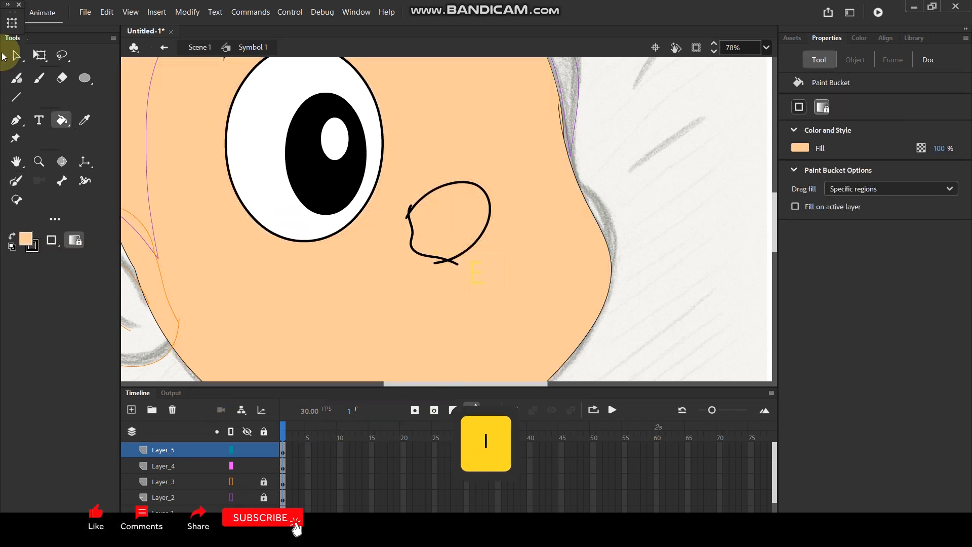
{"action": "left_click", "coordinate": [16, 55]}
{"action": "left_click", "coordinate": [231, 509]}
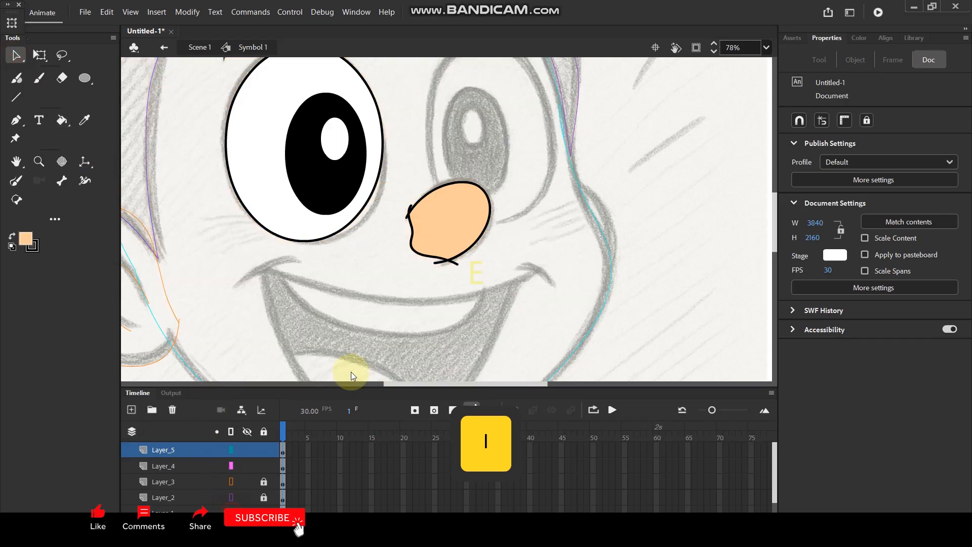
Step: Delete the temporary closing stroke and the overshooting stroke ends on the open side of the nose
{"action": "left_click", "coordinate": [412, 230]}
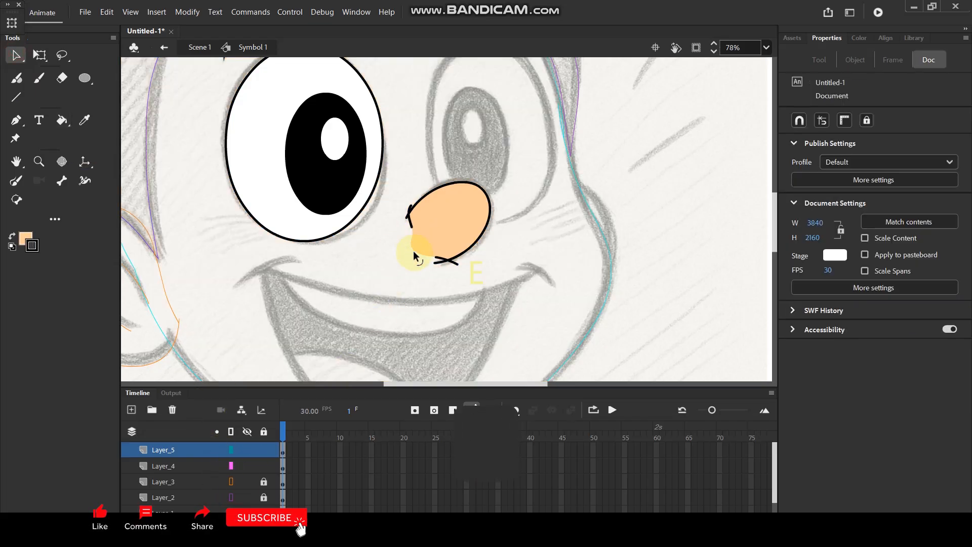
{"action": "key", "text": "Delete"}
{"action": "left_click", "coordinate": [439, 262]}
{"action": "key", "text": "Delete"}
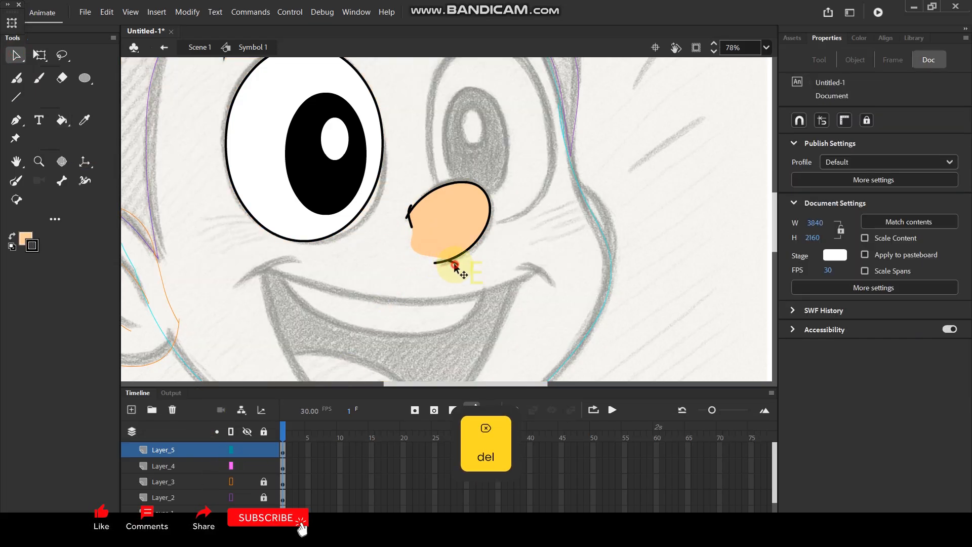
{"action": "left_click", "coordinate": [408, 223]}
{"action": "key", "text": "Delete"}
{"action": "left_click", "coordinate": [416, 209]}
{"action": "key", "text": "Delete"}
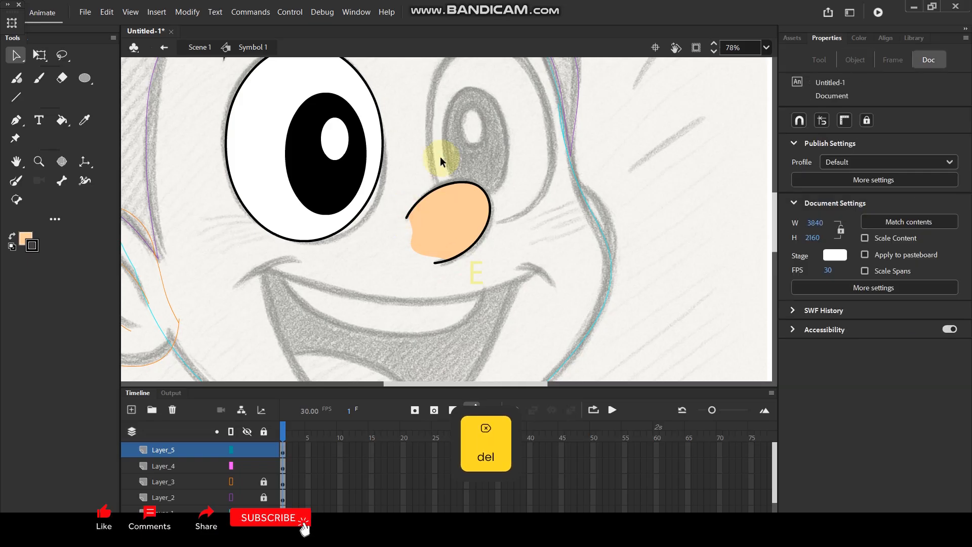
Step: Add a layer for the mouth and trace its upper lip line, lower outline and both corner creases with the Paint Brush
{"action": "scroll", "coordinate": [441, 150], "scroll_direction": "down", "scroll_amount": 4}
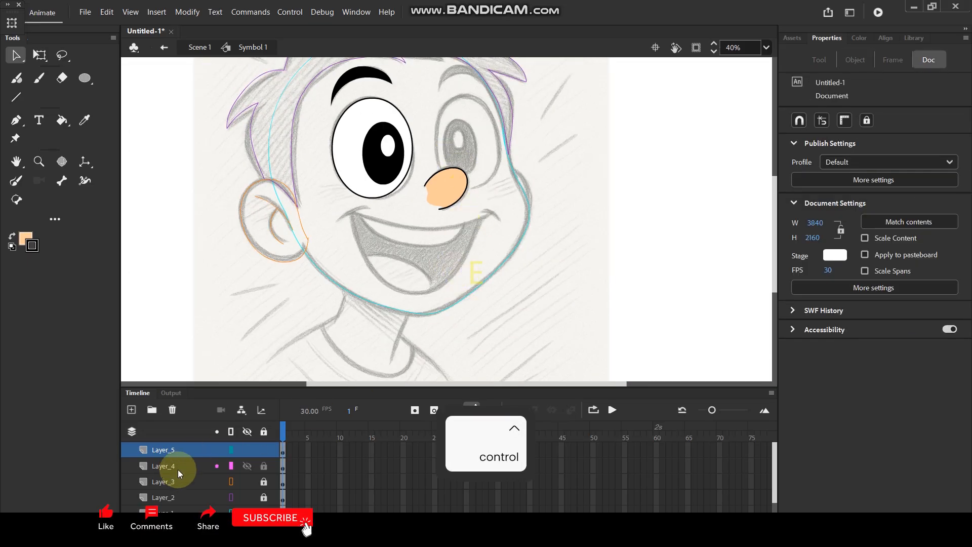
{"action": "left_click", "coordinate": [132, 410]}
{"action": "scroll", "coordinate": [427, 263], "scroll_direction": "up", "scroll_amount": 4}
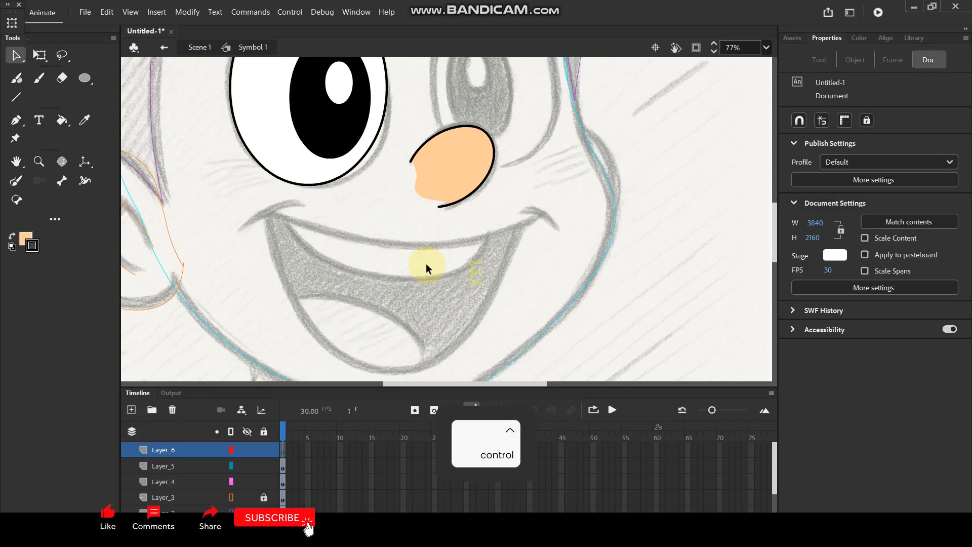
{"action": "key", "text": "space"}
{"action": "left_click_drag", "start_coordinate": [427, 264], "coordinate": [406, 198]}
{"action": "key", "text": "y"}
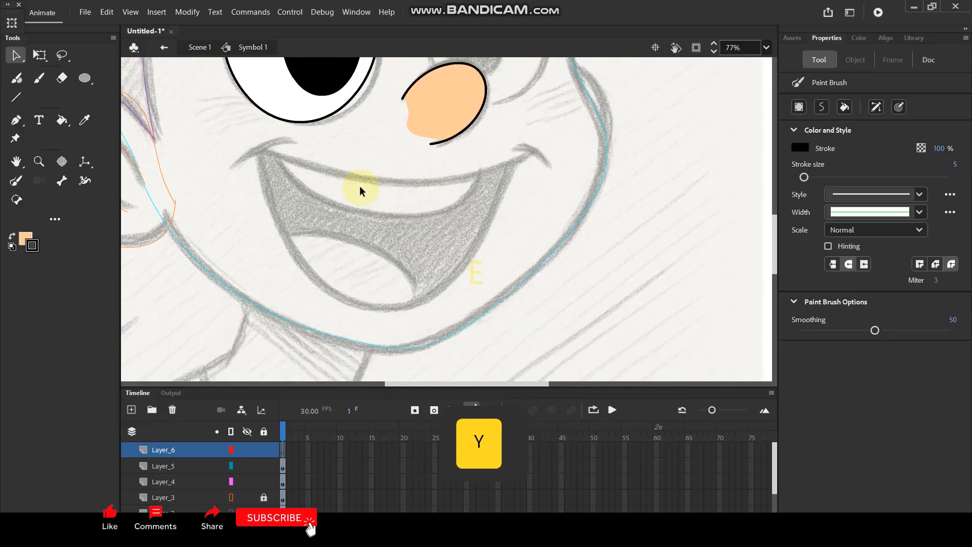
{"action": "left_click_drag", "start_coordinate": [250, 146], "coordinate": [343, 174]}
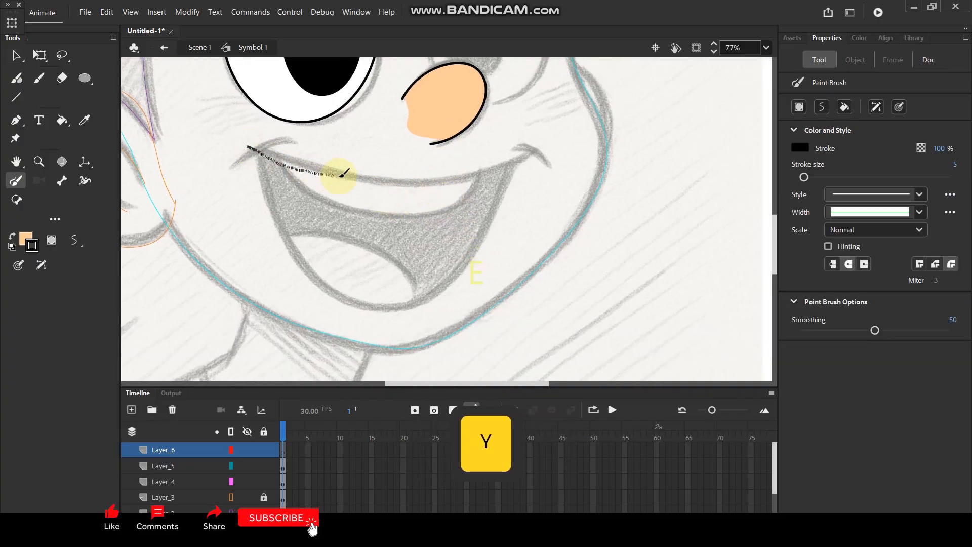
{"action": "left_click_drag", "start_coordinate": [534, 150], "coordinate": [536, 150]}
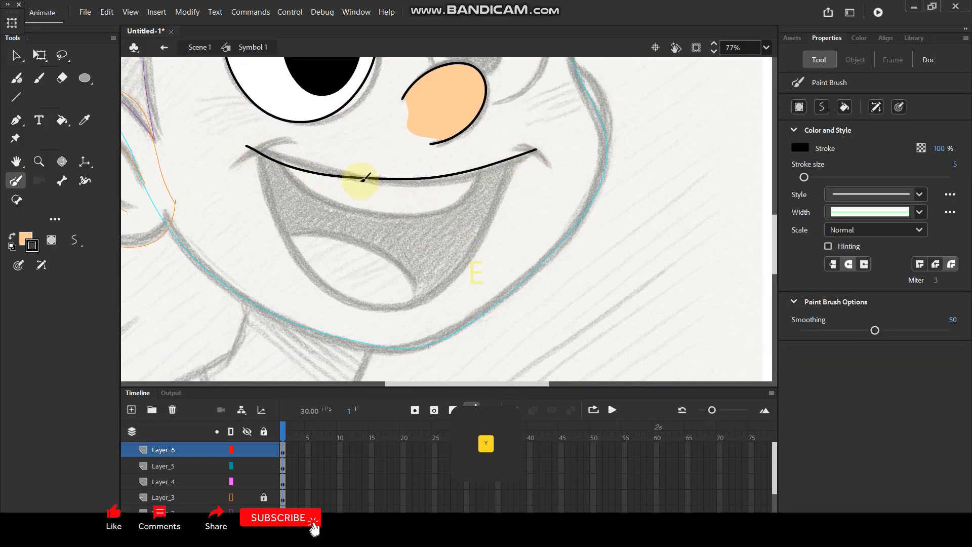
{"action": "left_click_drag", "start_coordinate": [260, 146], "coordinate": [277, 213]}
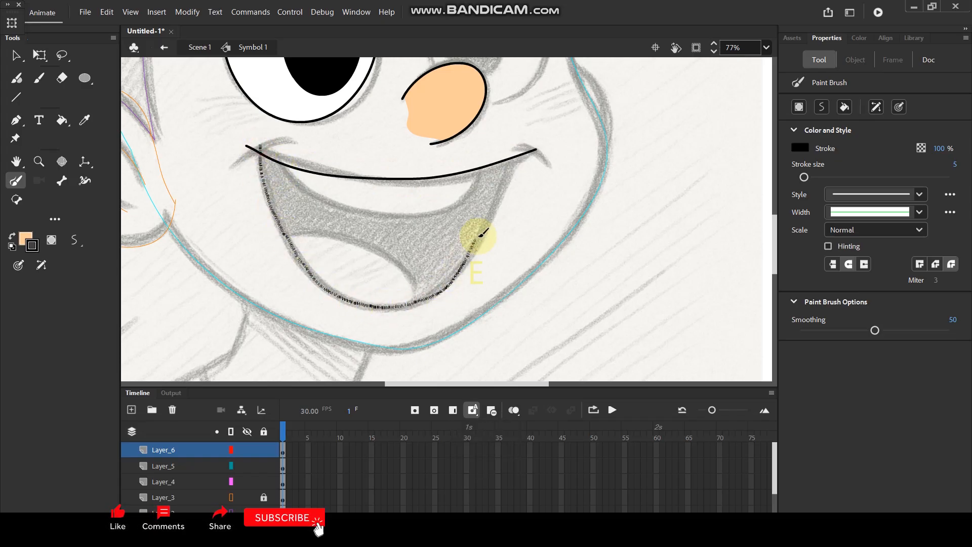
{"action": "mouse_move", "coordinate": [513, 173]}
{"action": "left_mouse_down"}
{"action": "mouse_move", "coordinate": [526, 146]}
{"action": "mouse_move", "coordinate": [551, 163]}
{"action": "left_mouse_up"}
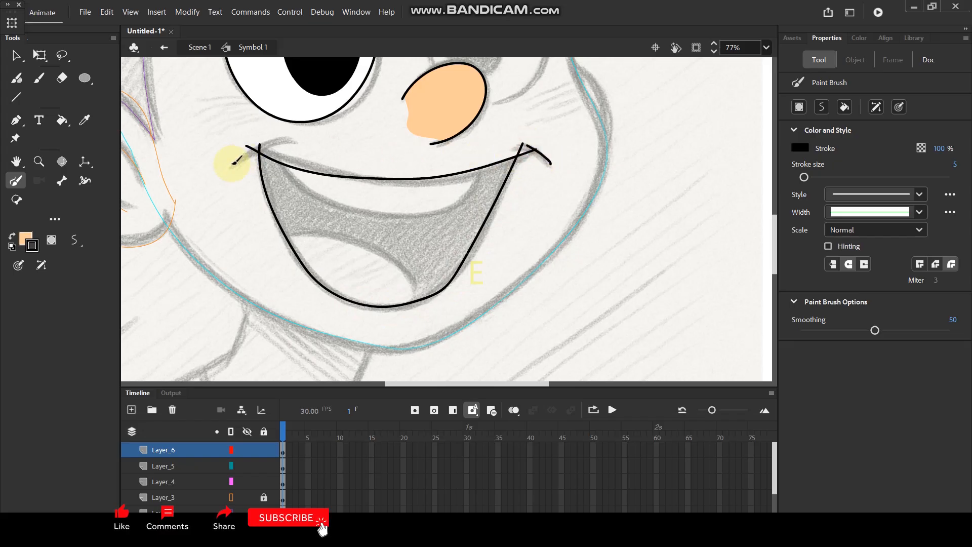
{"action": "mouse_move", "coordinate": [304, 137]}
{"action": "left_mouse_down"}
{"action": "mouse_move", "coordinate": [273, 178]}
{"action": "mouse_move", "coordinate": [302, 195]}
{"action": "left_mouse_up"}
Step: Trace the lower edge of the teeth and the upper edge of the tongue inside the mouth
{"action": "scroll", "coordinate": [355, 177], "scroll_direction": "down", "scroll_amount": 1}
{"action": "scroll", "coordinate": [256, 159], "scroll_direction": "up", "scroll_amount": 2}
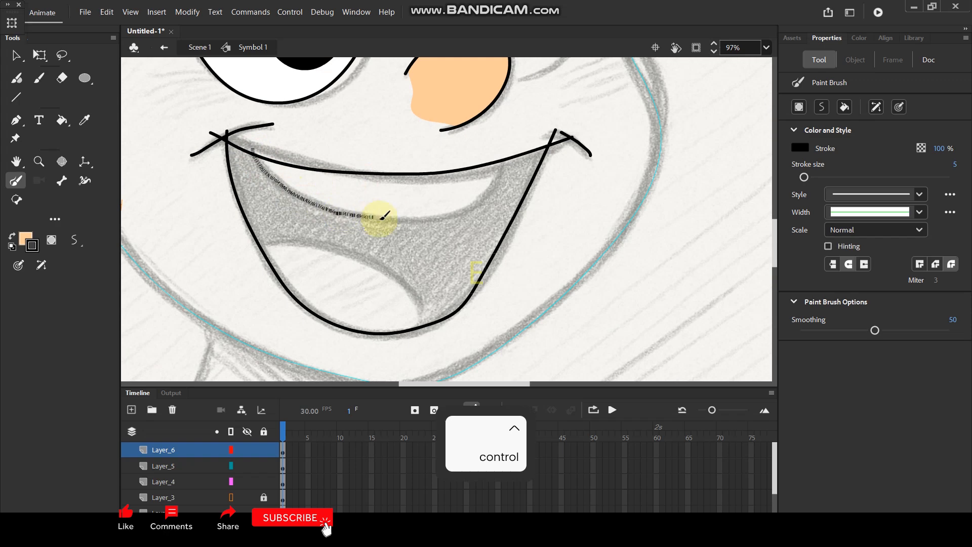
{"action": "left_click_drag", "start_coordinate": [513, 152], "coordinate": [513, 152]}
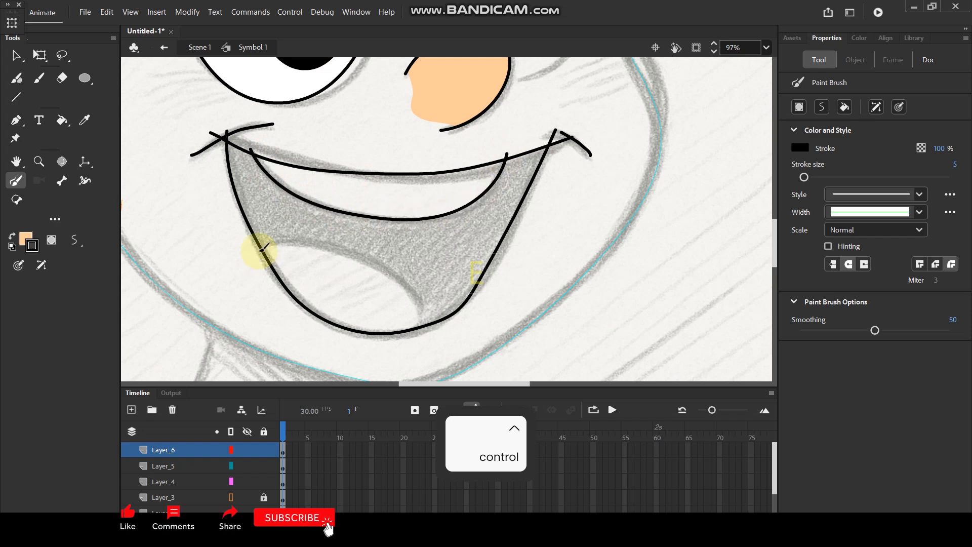
{"action": "left_click_drag", "start_coordinate": [257, 247], "coordinate": [357, 249]}
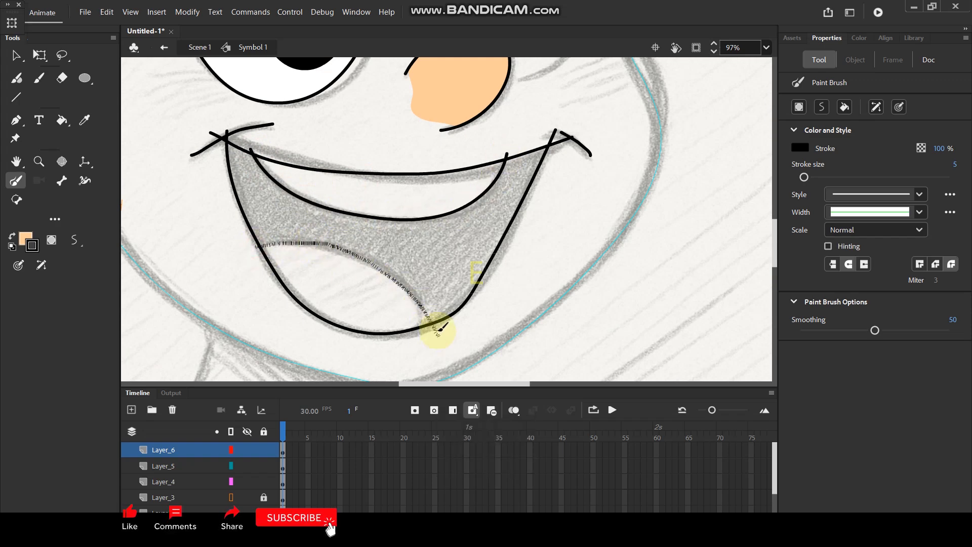
{"action": "left_click_drag", "start_coordinate": [442, 334], "coordinate": [442, 335]}
Step: Swap the fill and stroke colours and fill the mouth interior between teeth and tongue with black
{"action": "scroll", "coordinate": [402, 202], "scroll_direction": "down", "scroll_amount": 2}
{"action": "scroll", "coordinate": [434, 217], "scroll_direction": "up", "scroll_amount": 1}
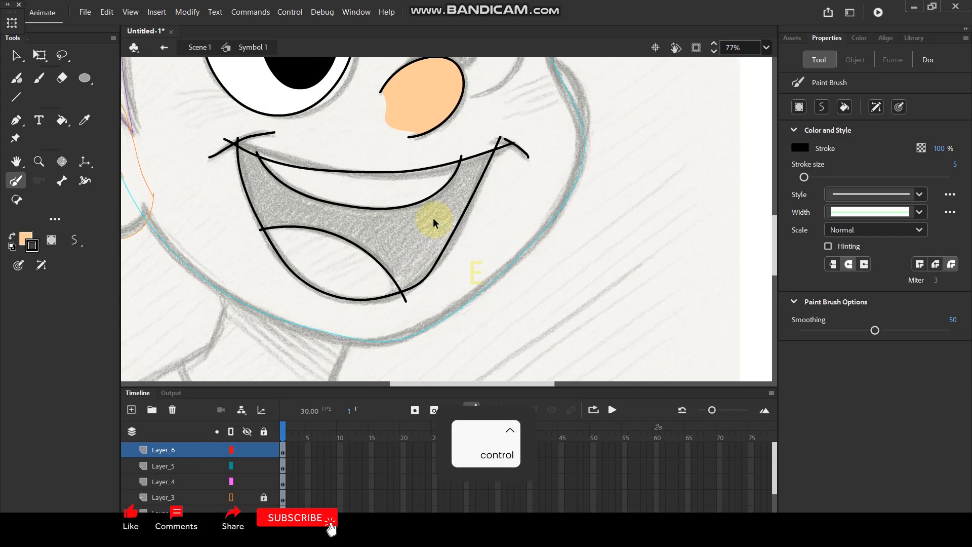
{"action": "left_click", "coordinate": [12, 237]}
{"action": "key", "text": "k"}
{"action": "left_click", "coordinate": [406, 236]}
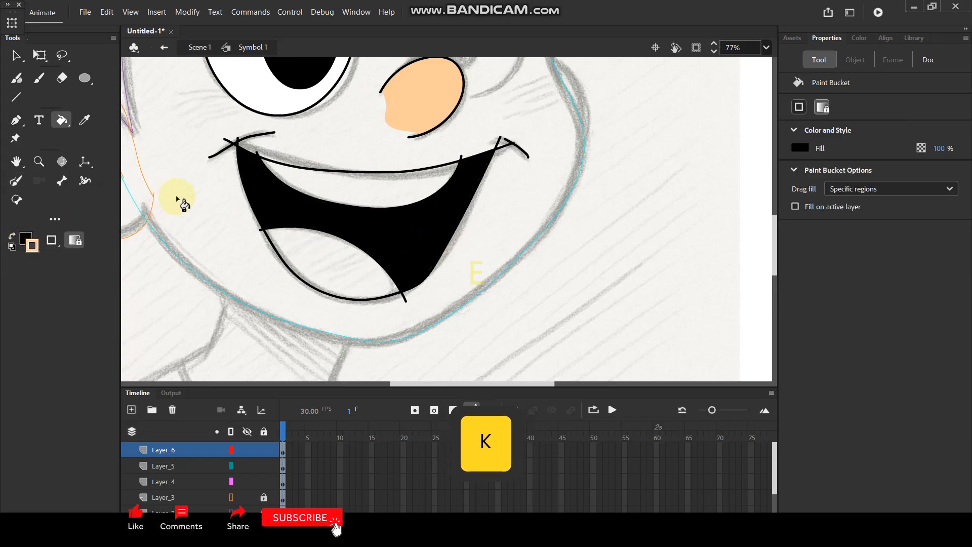
Step: Fill the teeth with white sampled from the eyeball and fill the tongue with red (#FF0000)
{"action": "key", "text": "i"}
{"action": "left_click", "coordinate": [238, 79]}
{"action": "left_click", "coordinate": [352, 190]}
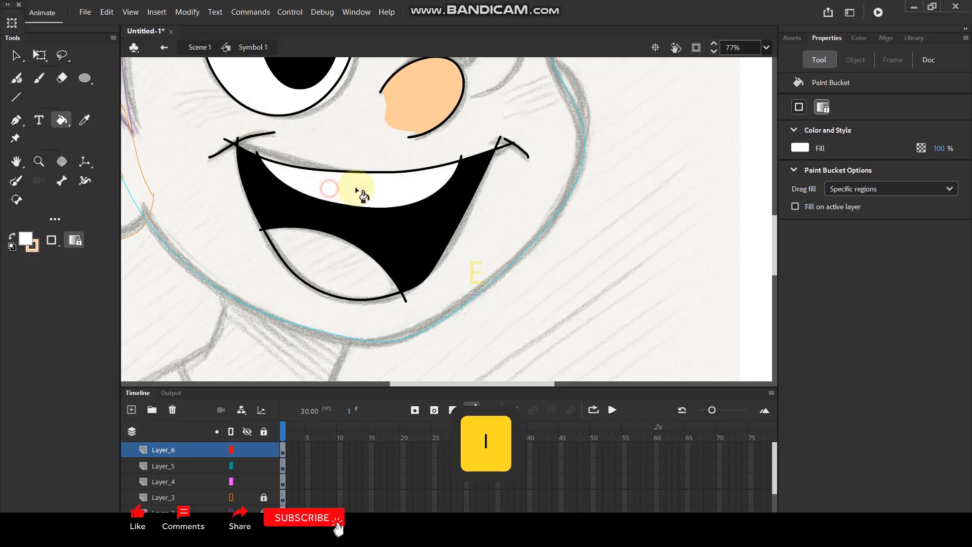
{"action": "left_click", "coordinate": [26, 241]}
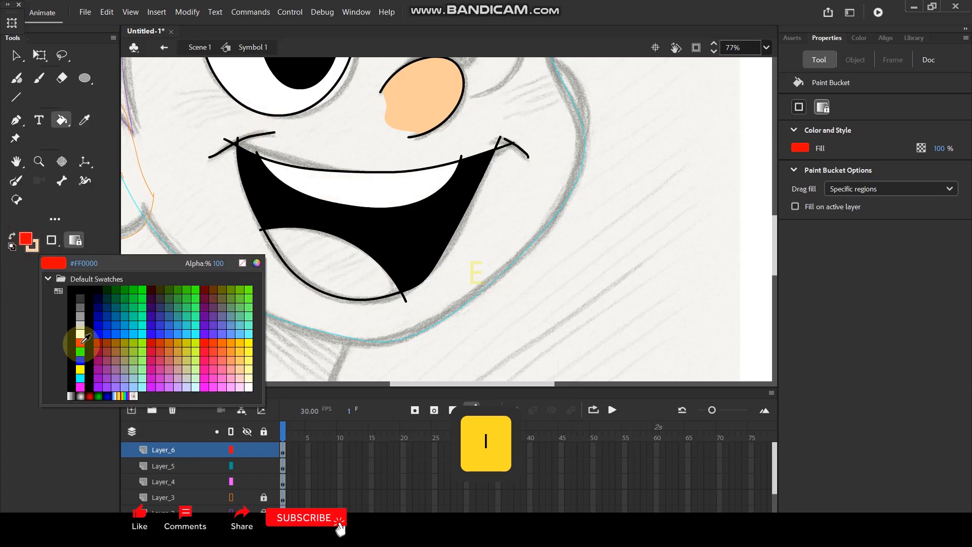
{"action": "left_click", "coordinate": [80, 340]}
{"action": "left_click", "coordinate": [311, 281]}
Step: Delete the stroke ends that overshoot at both mouth corners and at the right end of the teeth line
{"action": "left_click", "coordinate": [16, 55]}
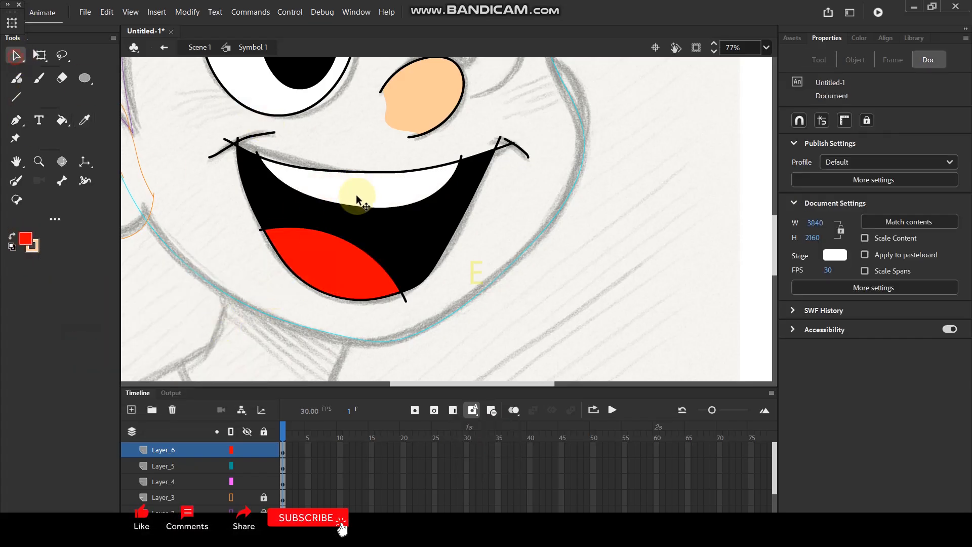
{"action": "left_click", "coordinate": [223, 146]}
{"action": "key", "text": "Delete"}
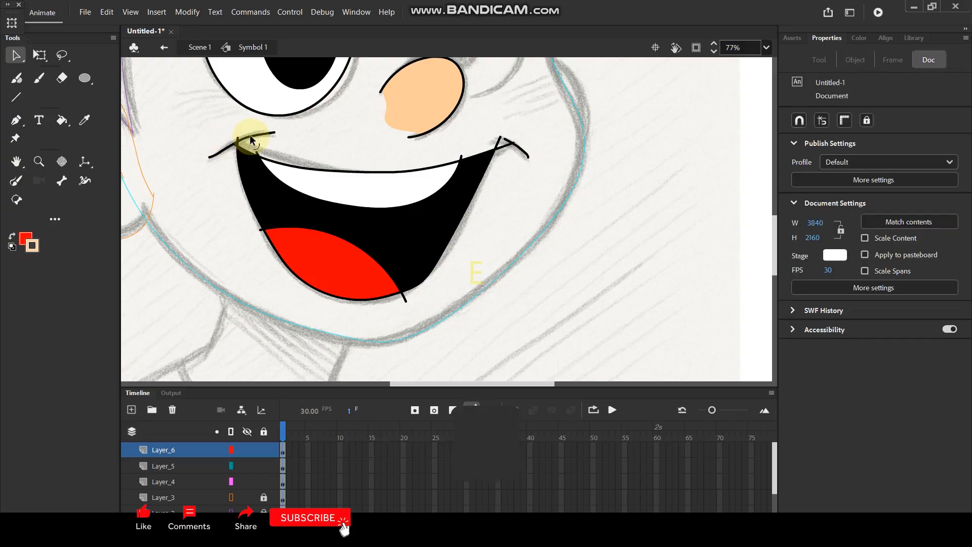
{"action": "left_click", "coordinate": [242, 138]}
{"action": "left_click", "coordinate": [523, 146]}
{"action": "left_click", "coordinate": [500, 143]}
{"action": "key", "text": "Delete"}
{"action": "left_click", "coordinate": [462, 161]}
{"action": "key", "text": "Delete"}
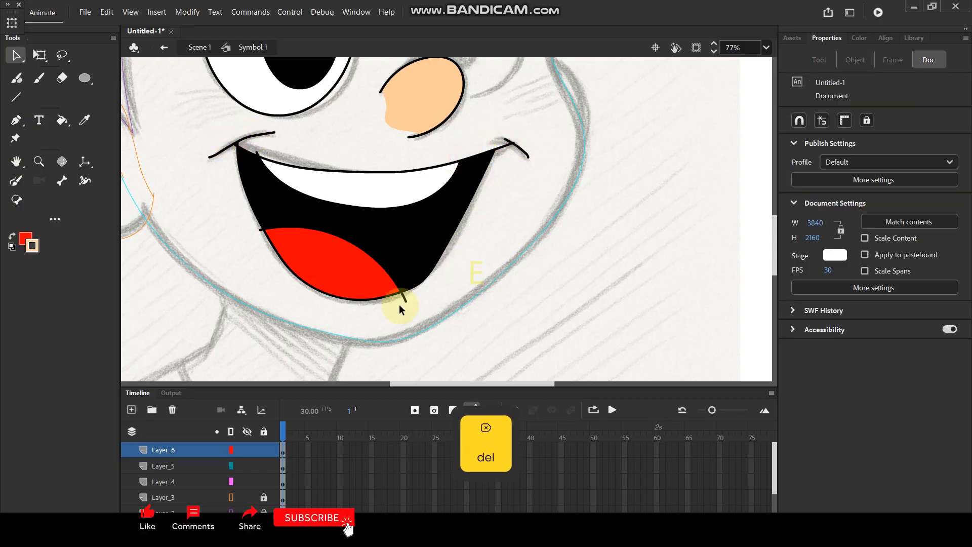
Step: Delete the stroke ends of the tongue line that stick out past the mouth's outline
{"action": "left_click", "coordinate": [405, 299]}
{"action": "key", "text": "Delete"}
{"action": "left_click", "coordinate": [261, 230]}
{"action": "key", "text": "Delete"}
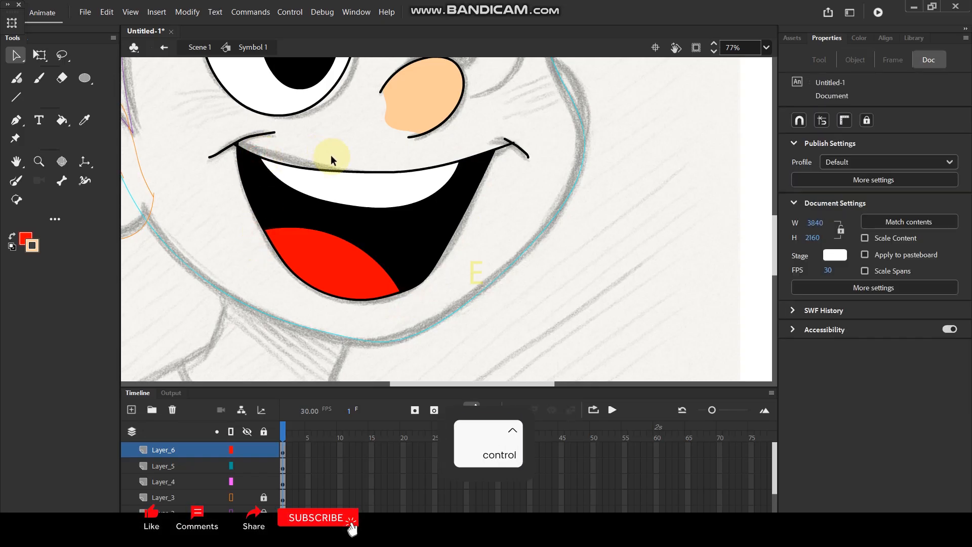
Step: Turn off outline display for all layers of the head symbol to show their fills
{"action": "scroll", "coordinate": [330, 155], "scroll_direction": "down", "scroll_amount": 2}
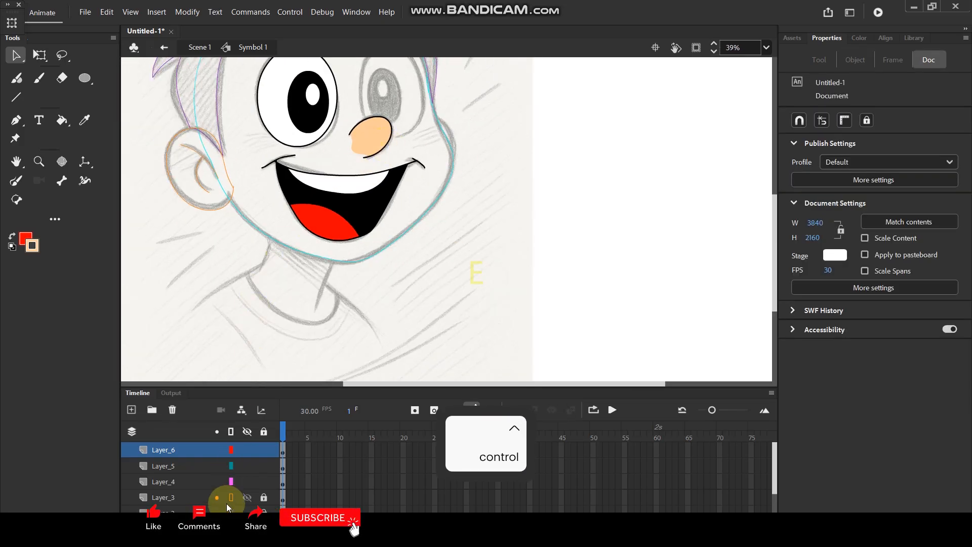
{"action": "left_click", "coordinate": [231, 431]}
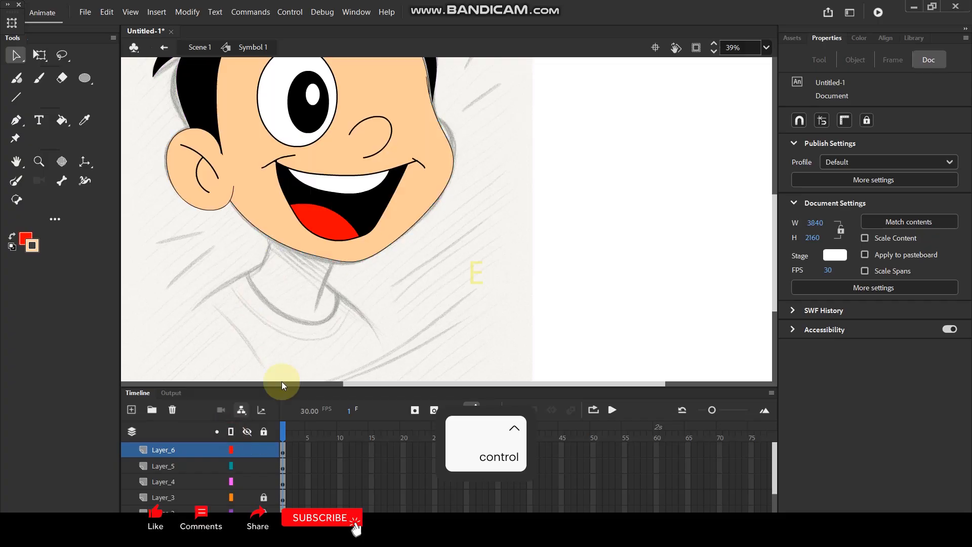
{"action": "scroll", "coordinate": [385, 187], "scroll_direction": "down", "scroll_amount": 3}
{"action": "scroll", "coordinate": [394, 169], "scroll_direction": "up", "scroll_amount": 1}
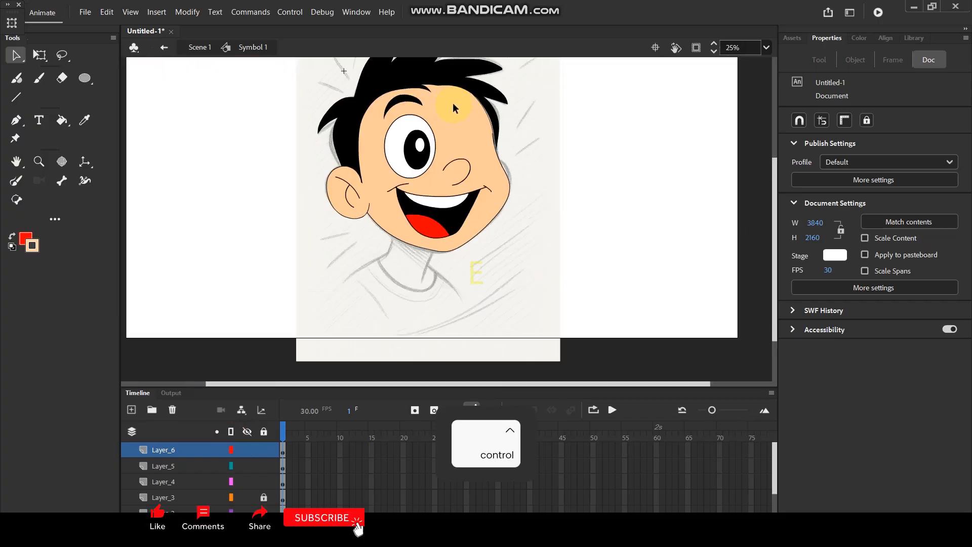
Step: Convert the mouth artwork on Layer_6 of the head symbol into a graphic symbol
{"action": "scroll", "coordinate": [466, 260], "scroll_direction": "up", "scroll_amount": 1}
{"action": "scroll", "coordinate": [467, 261], "scroll_direction": "up", "scroll_amount": 1}
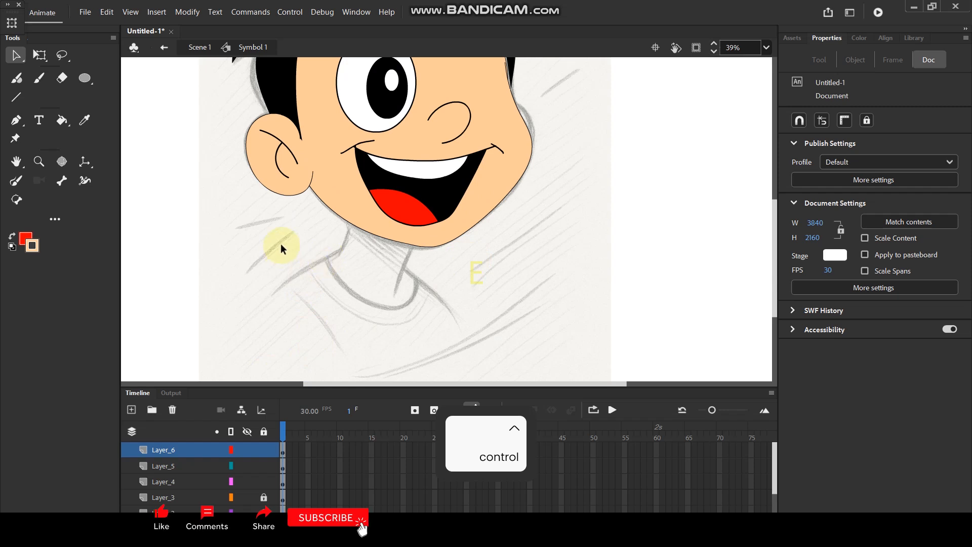
{"action": "scroll", "coordinate": [348, 245], "scroll_direction": "down", "scroll_amount": 1}
{"action": "scroll", "coordinate": [418, 191], "scroll_direction": "up", "scroll_amount": 1}
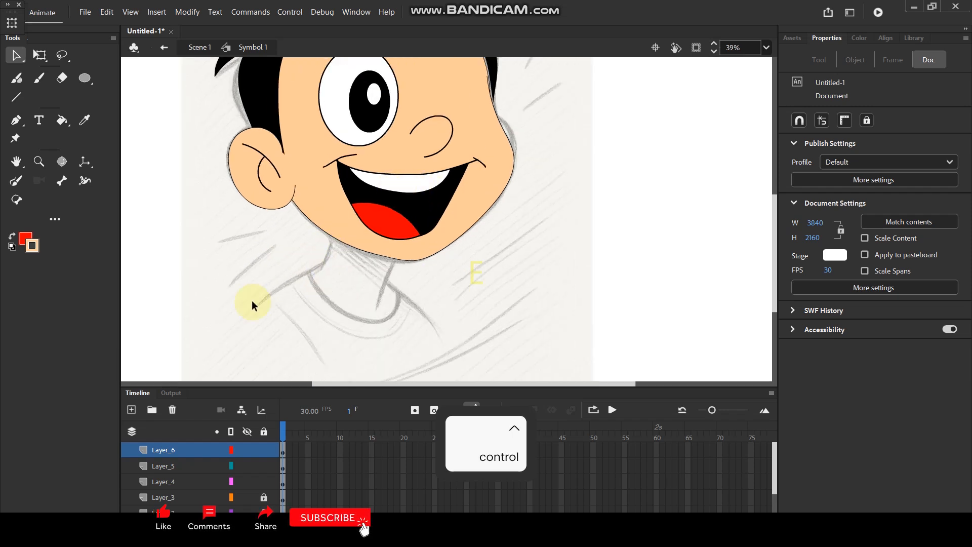
{"action": "left_click", "coordinate": [179, 450]}
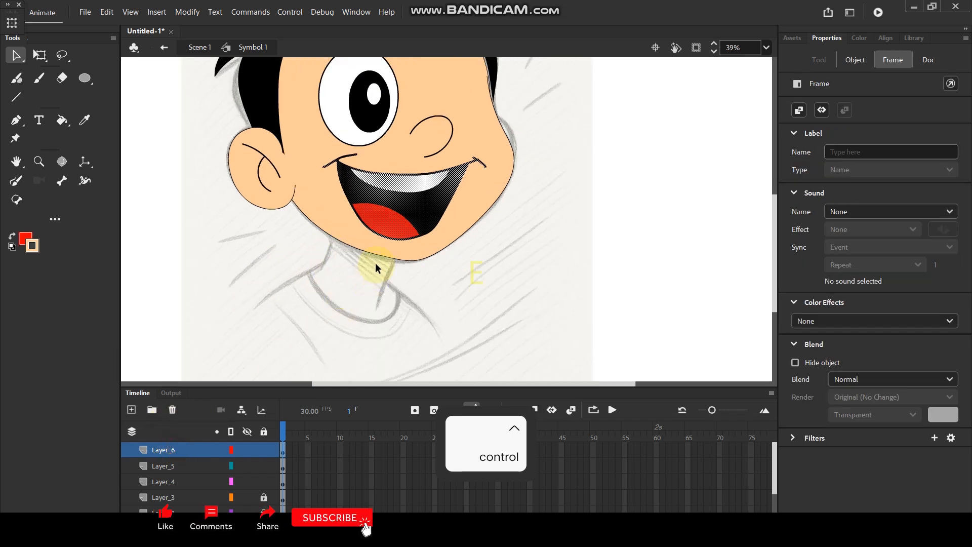
{"action": "key", "text": "F8"}
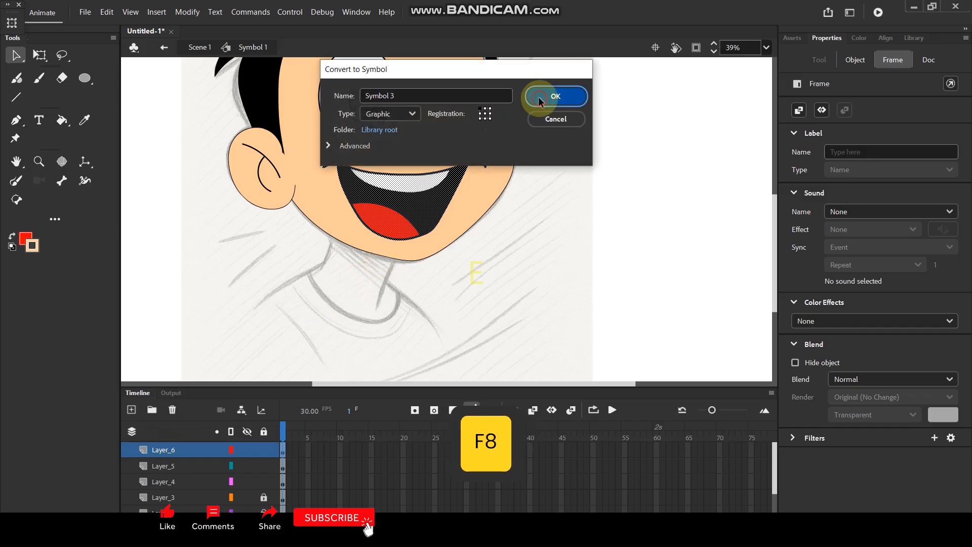
{"action": "left_click", "coordinate": [560, 96]}
Step: Inside the mouth symbol, add a blank keyframe at frame 2 and turn on onion skinning
{"action": "double_click", "coordinate": [415, 214]}
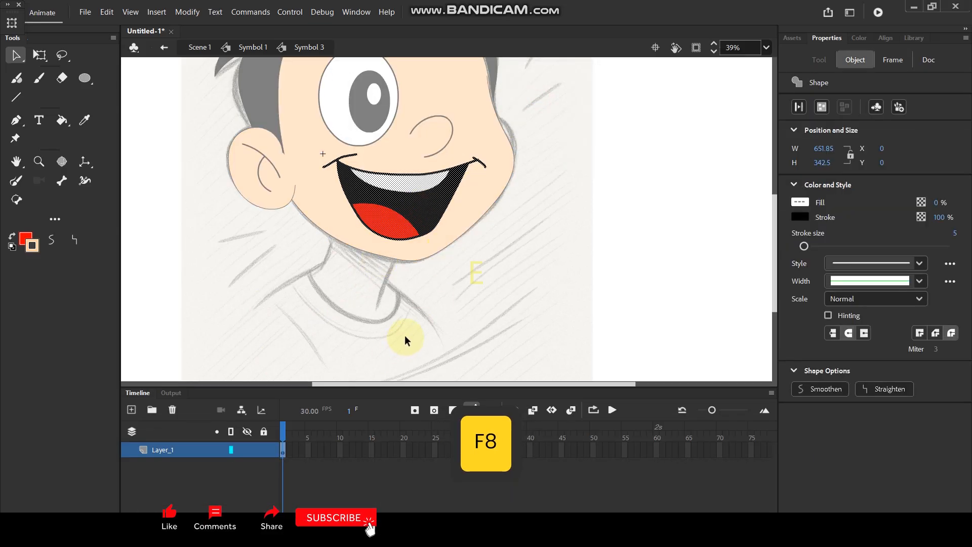
{"action": "key", "text": "F7"}
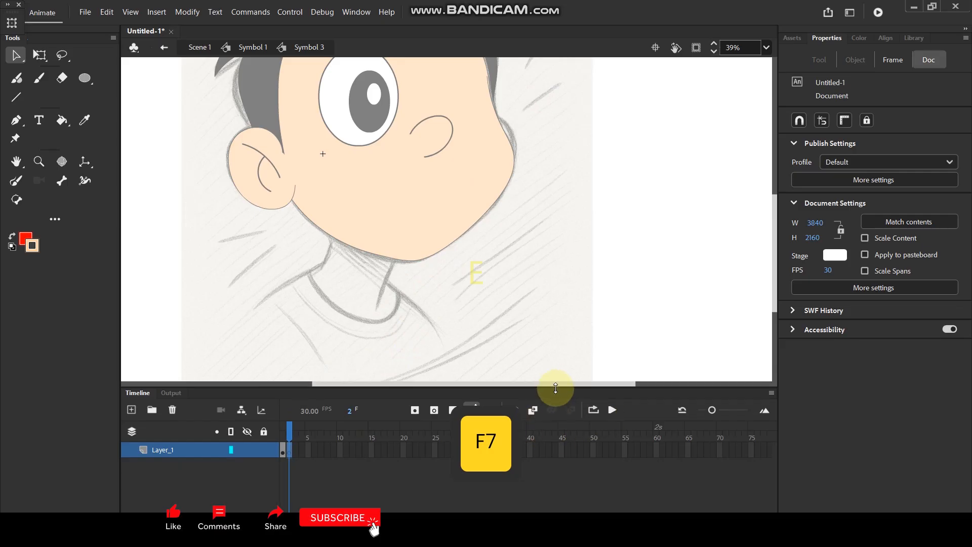
{"action": "left_click_drag", "start_coordinate": [557, 388], "coordinate": [563, 321]}
{"action": "left_click", "coordinate": [514, 342]}
Step: Paint a closed smile curve across the onion-skinned mouth on frame 2, and turn off onion skinning
{"action": "scroll", "coordinate": [437, 193], "scroll_direction": "up", "scroll_amount": 1}
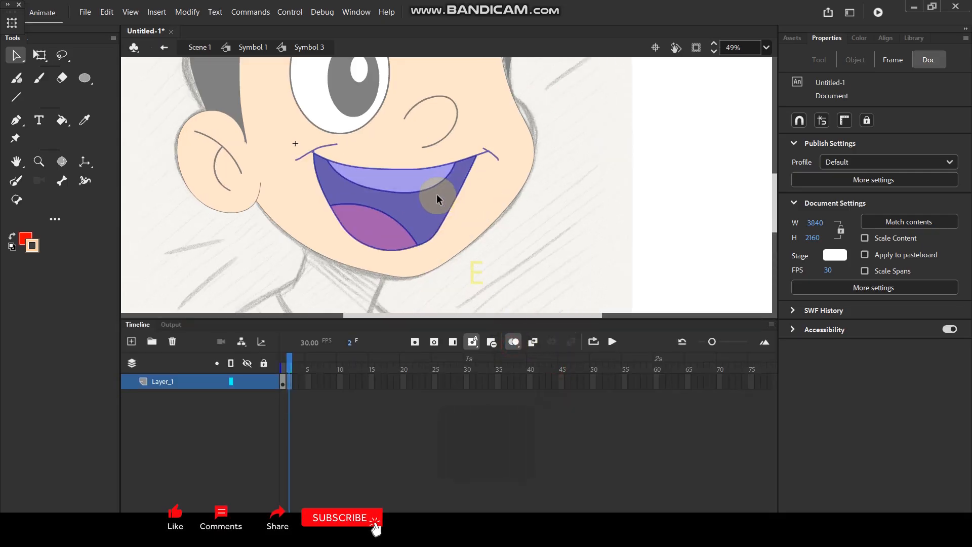
{"action": "key", "text": "y"}
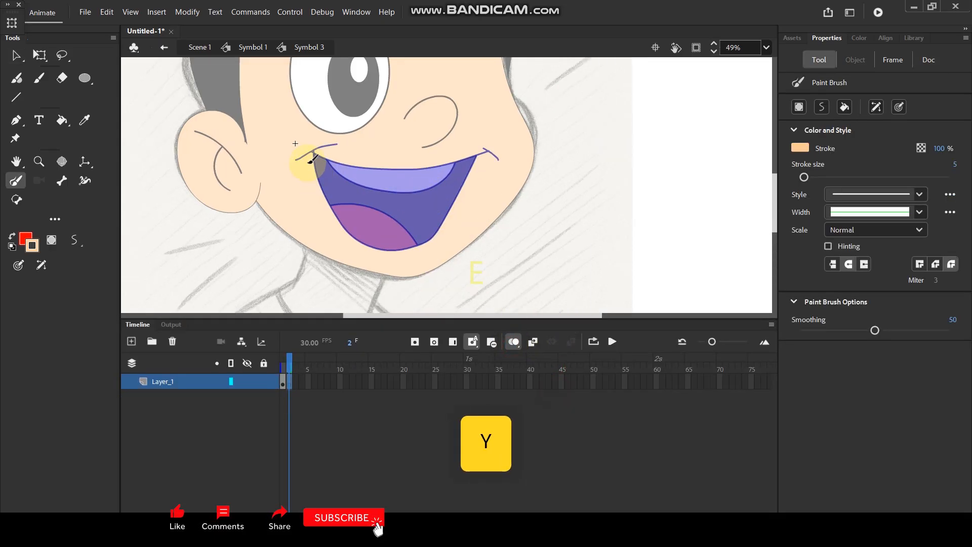
{"action": "mouse_move", "coordinate": [308, 157]}
{"action": "left_mouse_down"}
{"action": "mouse_move", "coordinate": [383, 193]}
{"action": "mouse_move", "coordinate": [465, 183]}
{"action": "left_mouse_up"}
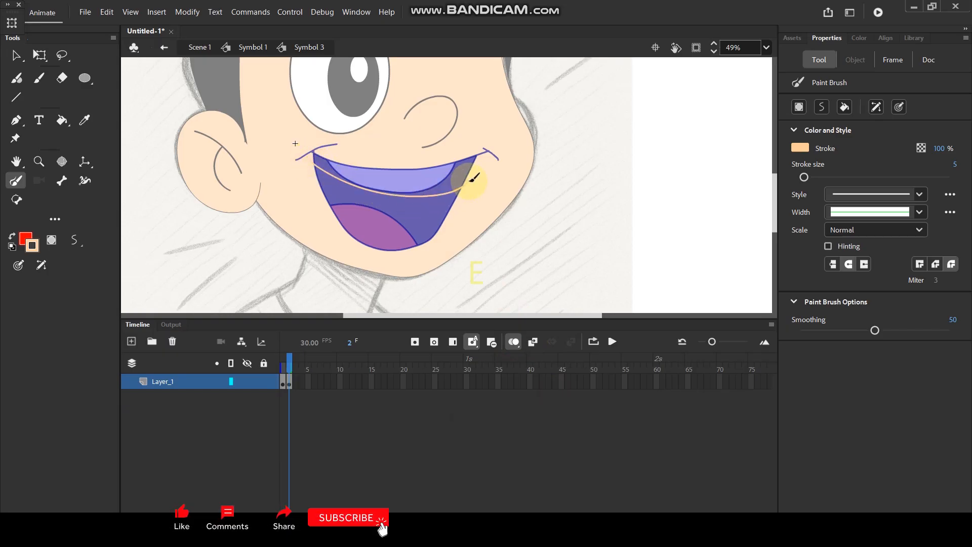
{"action": "left_click", "coordinate": [514, 342]}
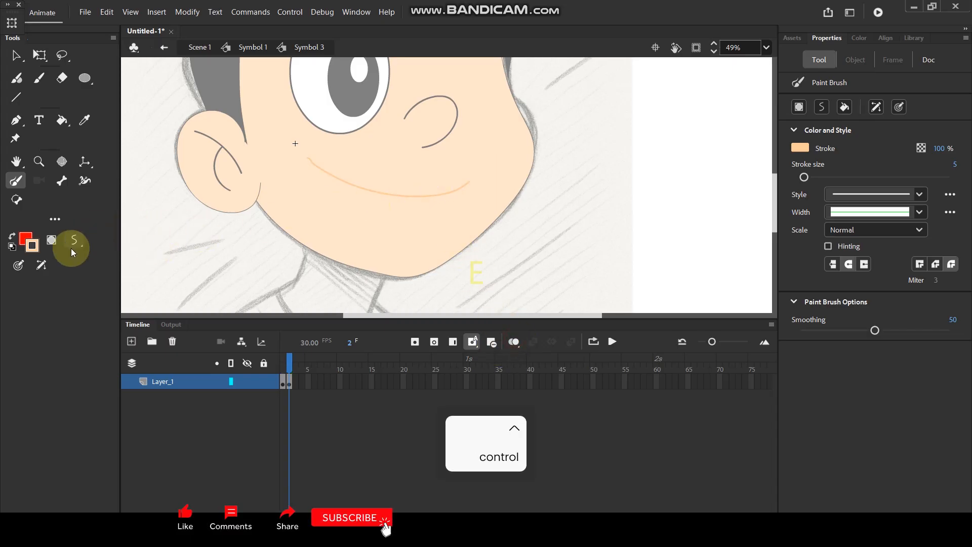
Step: Set the stroke colour to black and recolour the smile curve with the Ink Bottle tool
{"action": "left_click", "coordinate": [31, 245]}
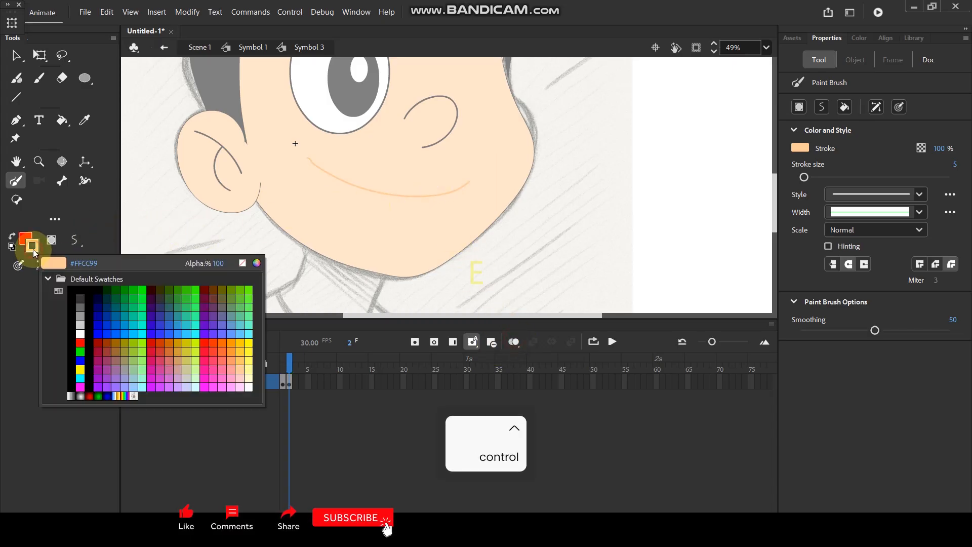
{"action": "left_click", "coordinate": [79, 290]}
{"action": "left_click", "coordinate": [68, 119]}
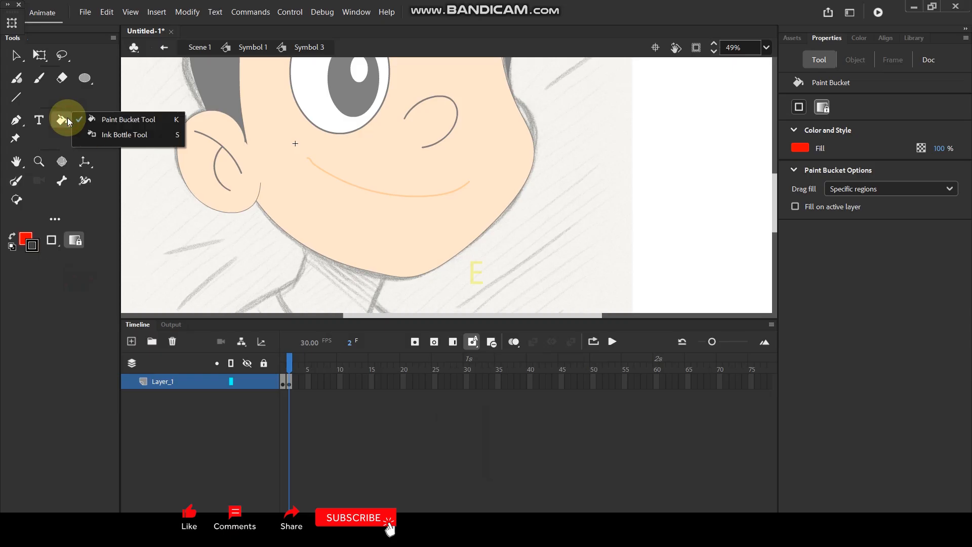
{"action": "left_click", "coordinate": [112, 133]}
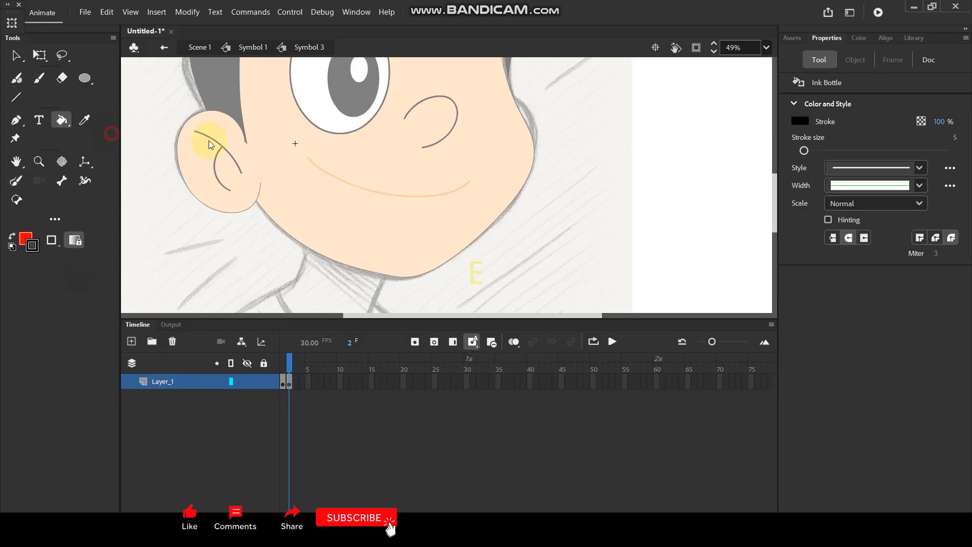
{"action": "left_click", "coordinate": [398, 198]}
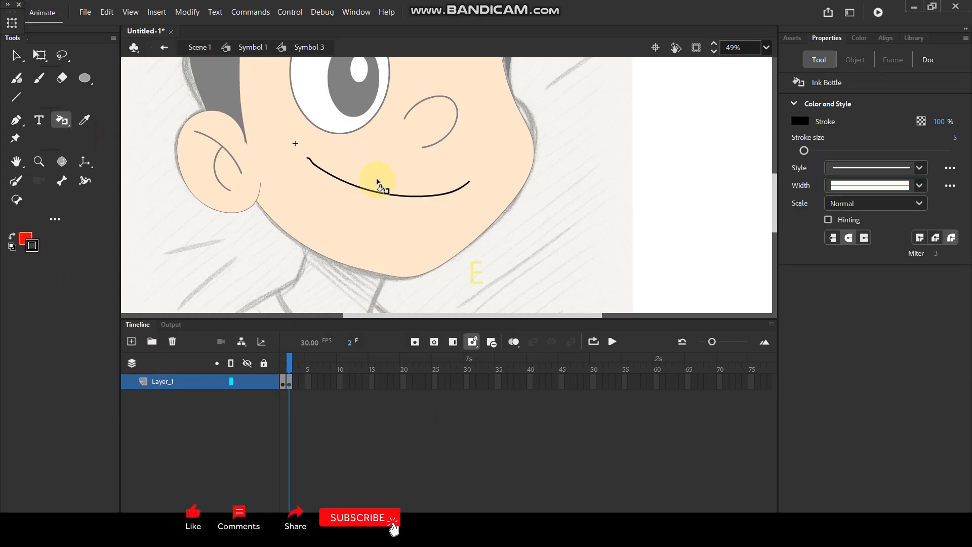
Step: Paint a short black crease stroke across the right end of the smile with the Paint Brush
{"action": "scroll", "coordinate": [420, 171], "scroll_direction": "up", "scroll_amount": 3}
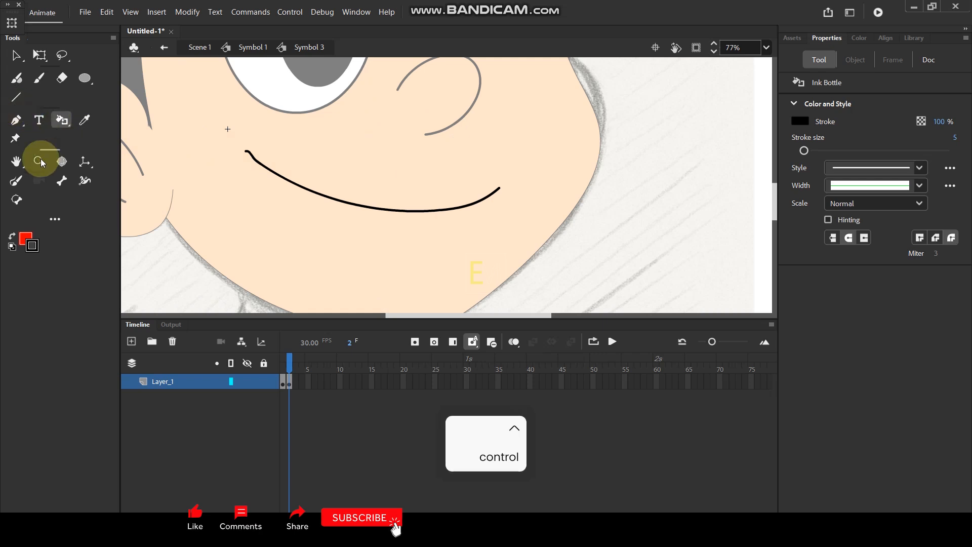
{"action": "left_click", "coordinate": [16, 180]}
{"action": "scroll", "coordinate": [647, 195], "scroll_direction": "up", "scroll_amount": 4}
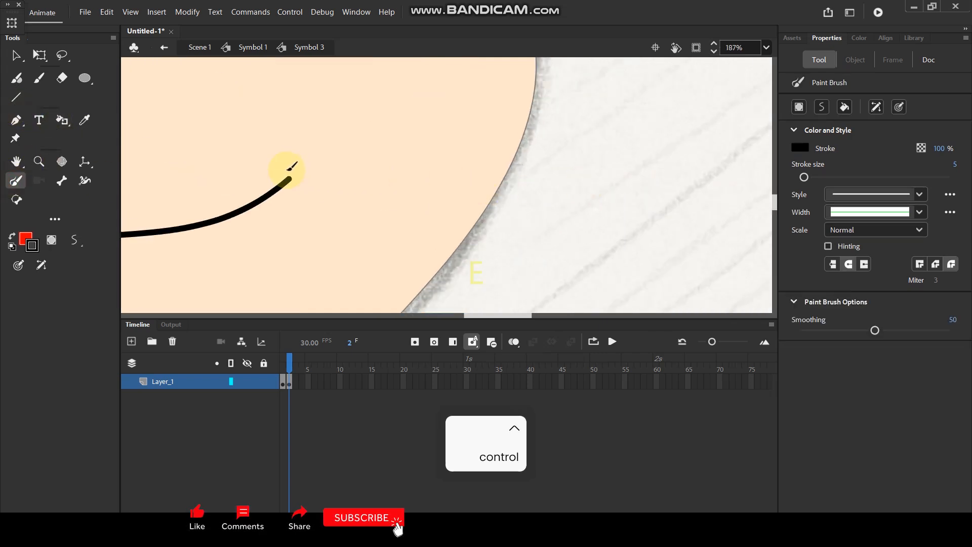
{"action": "left_click_drag", "start_coordinate": [310, 191], "coordinate": [311, 192]}
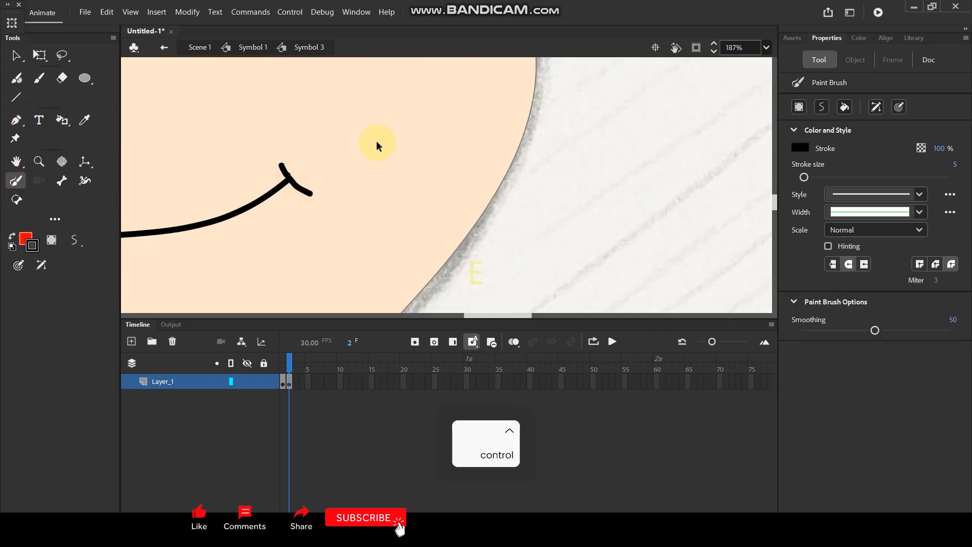
{"action": "scroll", "coordinate": [428, 163], "scroll_direction": "down", "scroll_amount": 5}
{"action": "scroll", "coordinate": [304, 126], "scroll_direction": "up", "scroll_amount": 4}
{"action": "scroll", "coordinate": [268, 177], "scroll_direction": "up", "scroll_amount": 2}
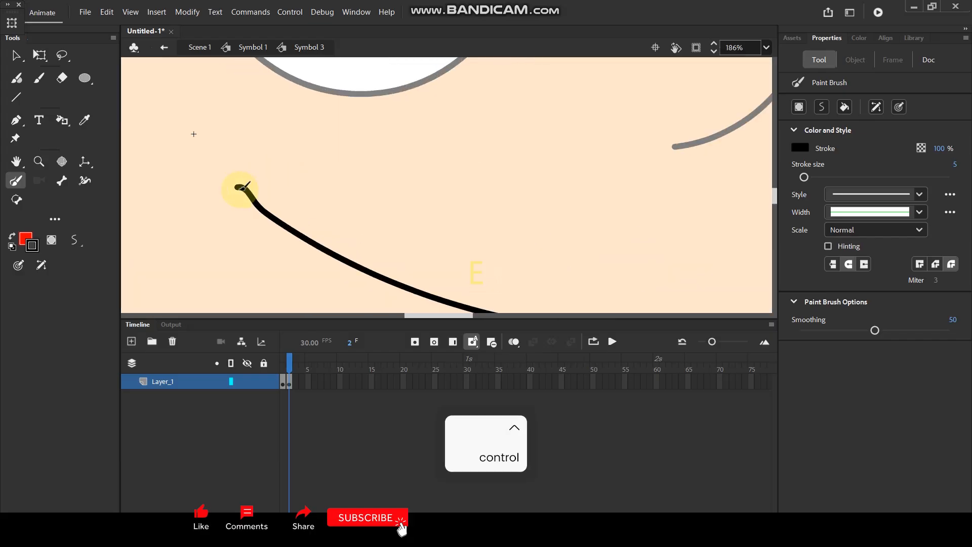
{"action": "scroll", "coordinate": [305, 165], "scroll_direction": "down", "scroll_amount": 4}
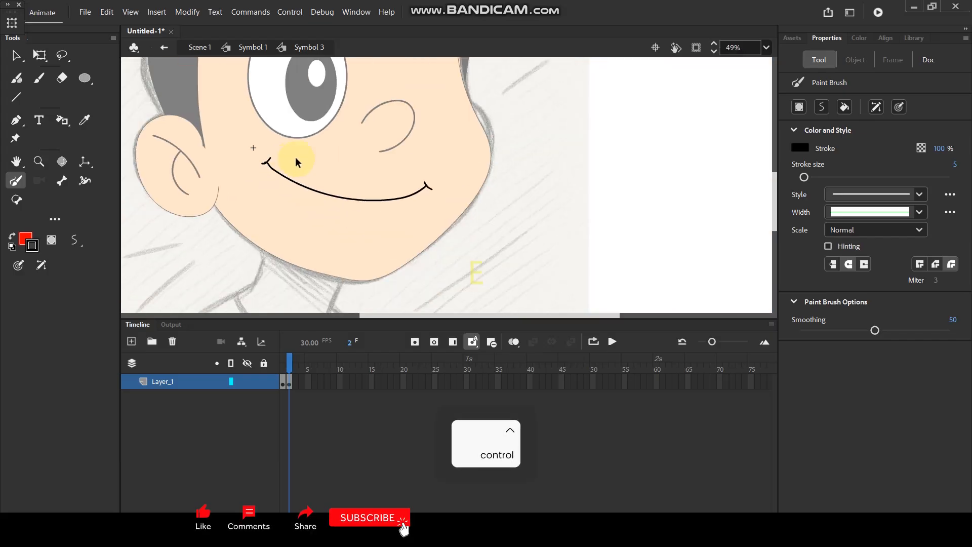
{"action": "scroll", "coordinate": [709, 170], "scroll_direction": "up", "scroll_amount": 3}
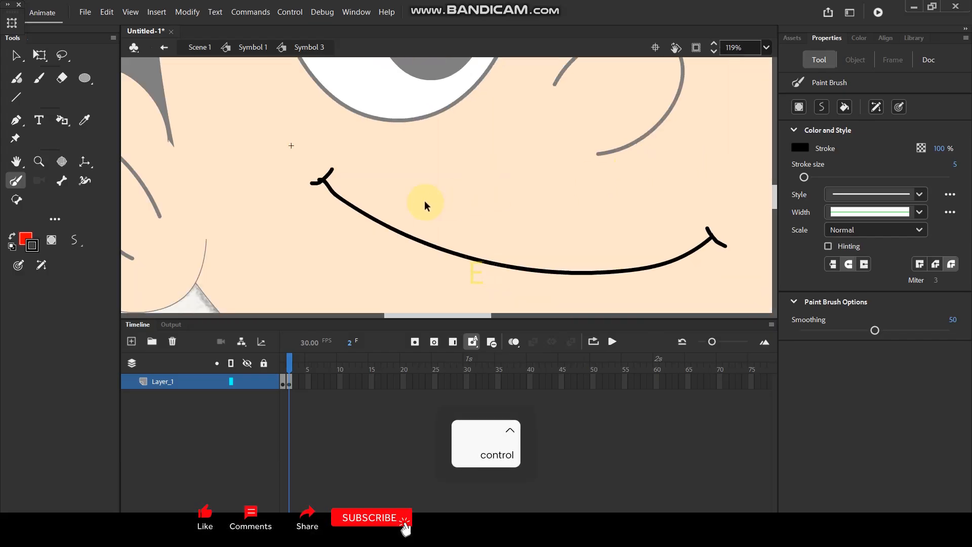
{"action": "scroll", "coordinate": [356, 182], "scroll_direction": "up", "scroll_amount": 3}
{"action": "key", "text": "ctrl+z"}
Step: Bend the left end of the smile curve upward and paint a short crease stroke across its tip
{"action": "key", "text": "v"}
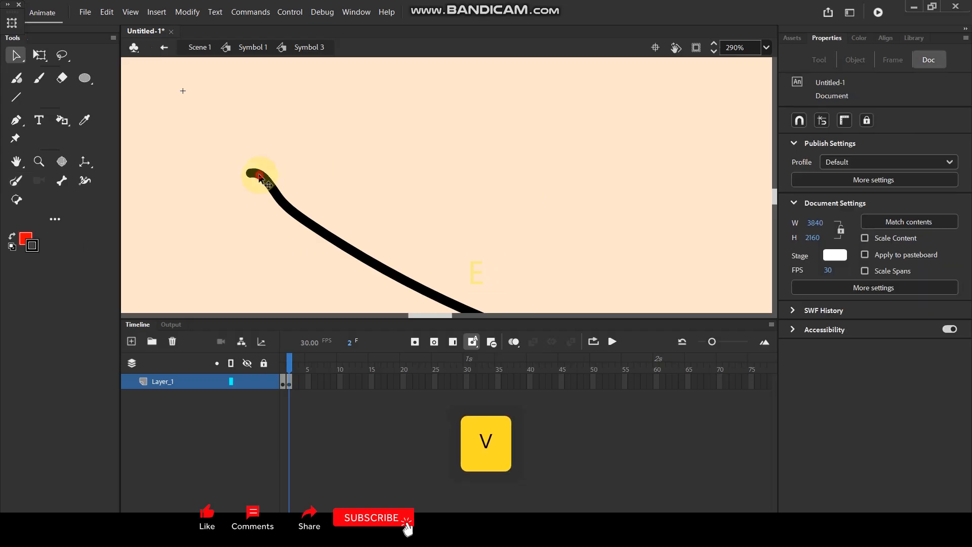
{"action": "left_click", "coordinate": [259, 177]}
{"action": "left_click", "coordinate": [226, 209]}
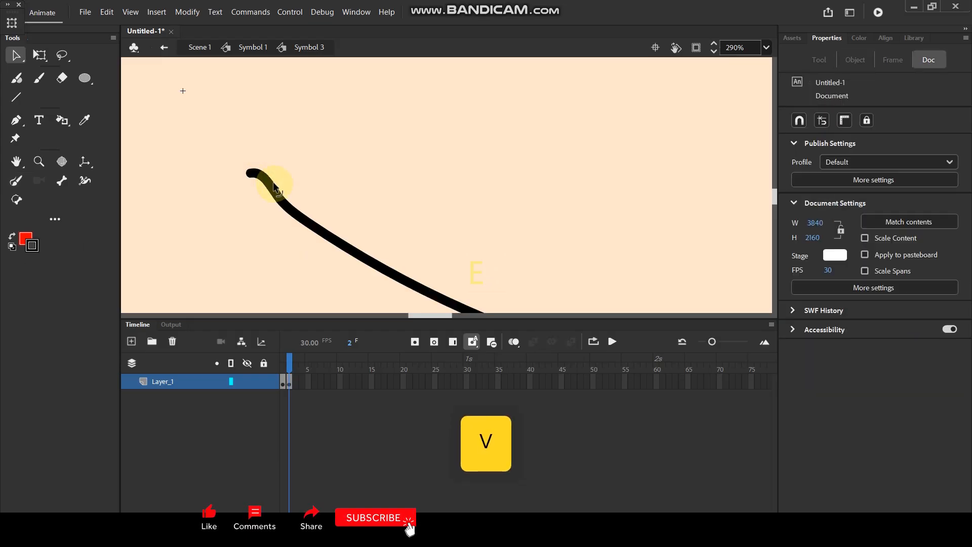
{"action": "mouse_move", "coordinate": [271, 189]}
{"action": "left_mouse_down"}
{"action": "mouse_move", "coordinate": [253, 178]}
{"action": "mouse_move", "coordinate": [261, 167]}
{"action": "left_mouse_up"}
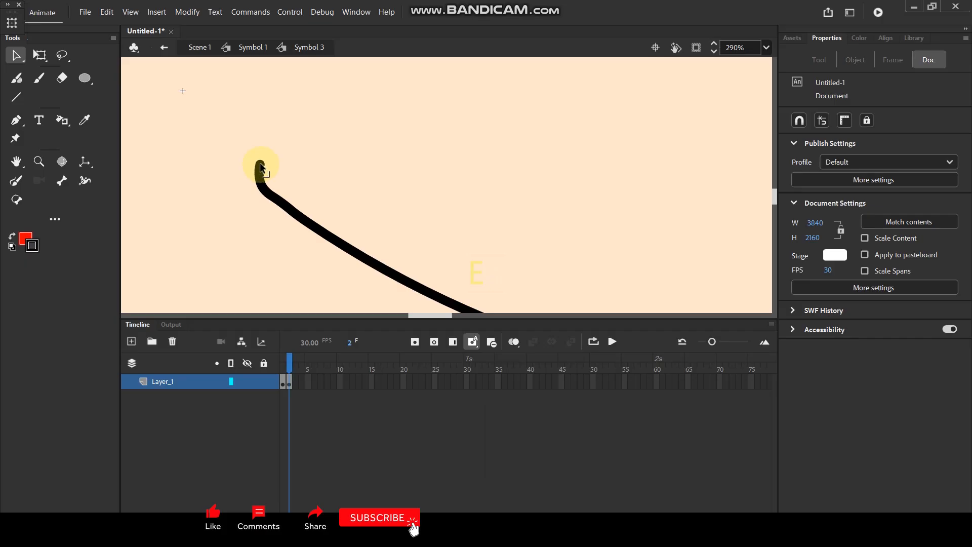
{"action": "key", "text": "y"}
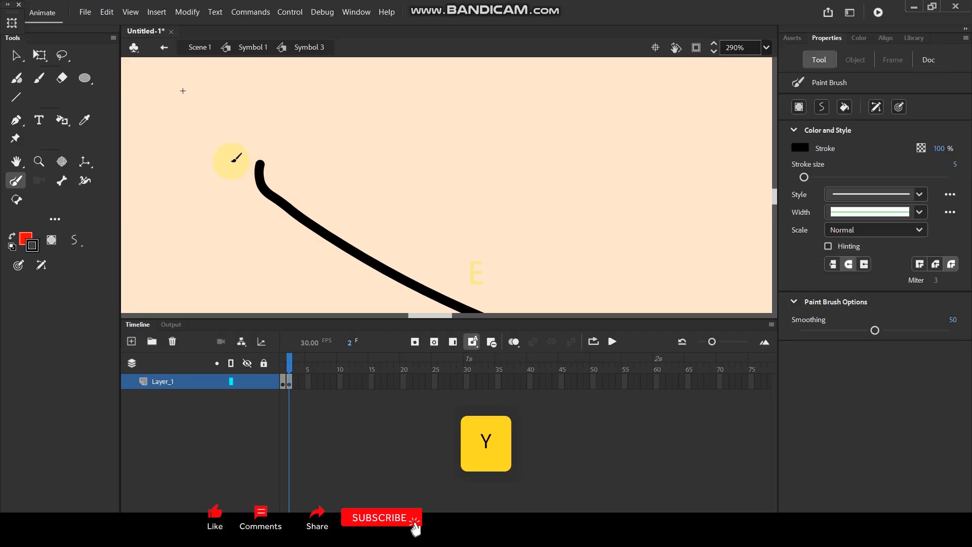
{"action": "left_click_drag", "start_coordinate": [287, 158], "coordinate": [314, 147]}
{"action": "scroll", "coordinate": [324, 149], "scroll_direction": "down", "scroll_amount": 10, "text": "ctrl"}
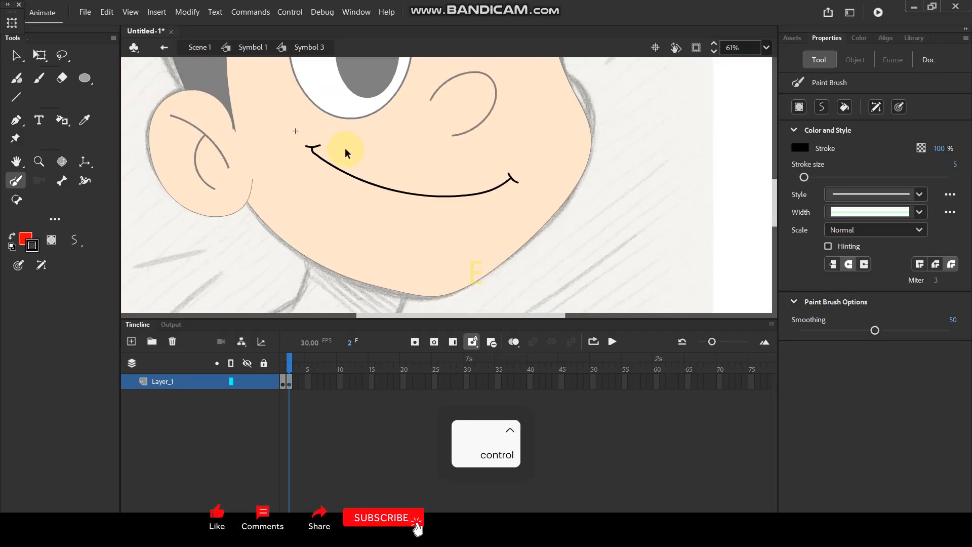
Step: Scrub through the mouth symbol's frames to compare them, and return through the head symbol to Scene 1
{"action": "left_click_drag", "start_coordinate": [288, 366], "coordinate": [305, 364]}
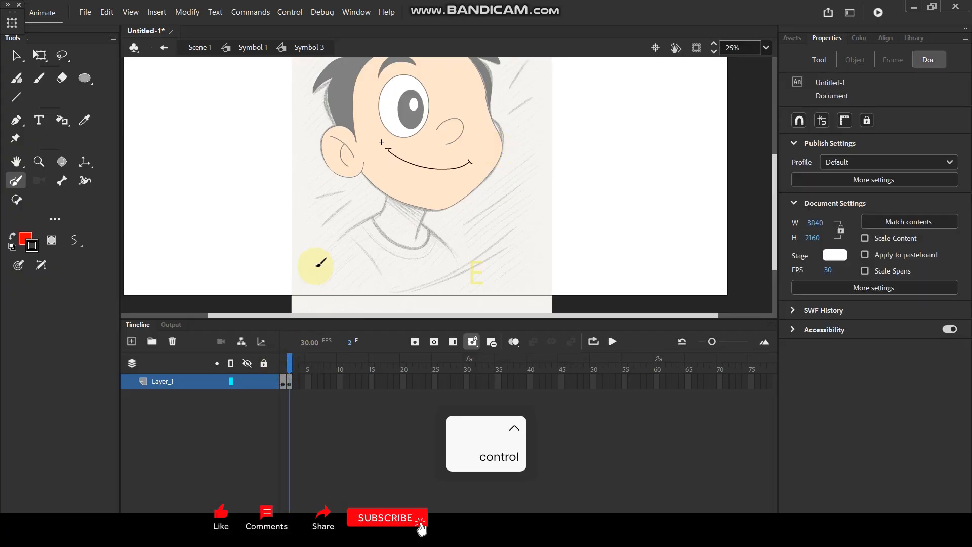
{"action": "left_click", "coordinate": [251, 48]}
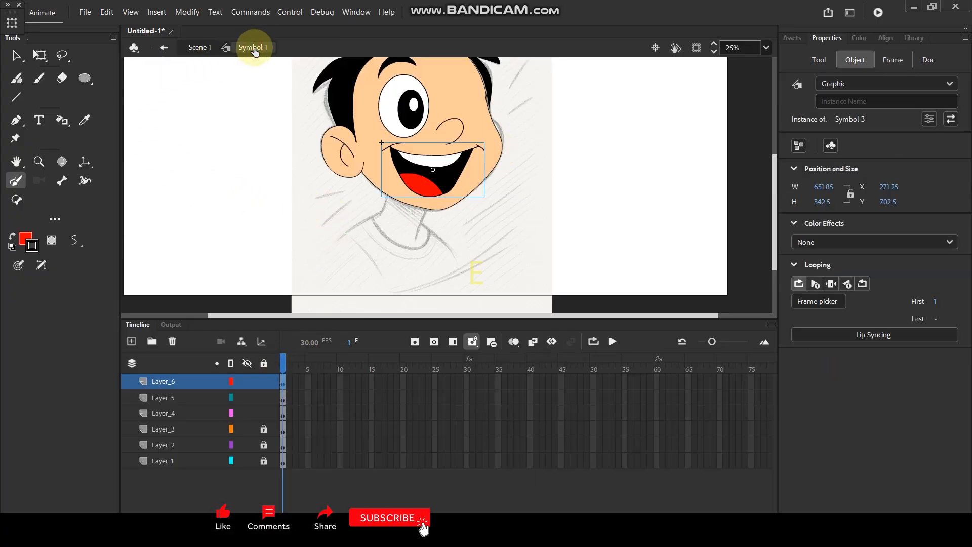
{"action": "scroll", "coordinate": [494, 133], "scroll_direction": "up", "scroll_amount": 1}
{"action": "left_click_drag", "start_coordinate": [466, 111], "coordinate": [471, 154]}
{"action": "left_click", "coordinate": [193, 48]}
Step: Reopen the head symbol to examine its nested mouth symbol, and return to Scene 1
{"action": "scroll", "coordinate": [474, 276], "scroll_direction": "down", "scroll_amount": 3}
{"action": "scroll", "coordinate": [474, 276], "scroll_direction": "up", "scroll_amount": 3}
{"action": "mouse_move", "coordinate": [443, 272]}
{"action": "left_mouse_down"}
{"action": "mouse_move", "coordinate": [481, 238]}
{"action": "mouse_move", "coordinate": [456, 210]}
{"action": "mouse_move", "coordinate": [429, 202]}
{"action": "left_mouse_up"}
{"action": "left_click", "coordinate": [15, 55]}
{"action": "left_click_drag", "start_coordinate": [418, 260], "coordinate": [407, 226]}
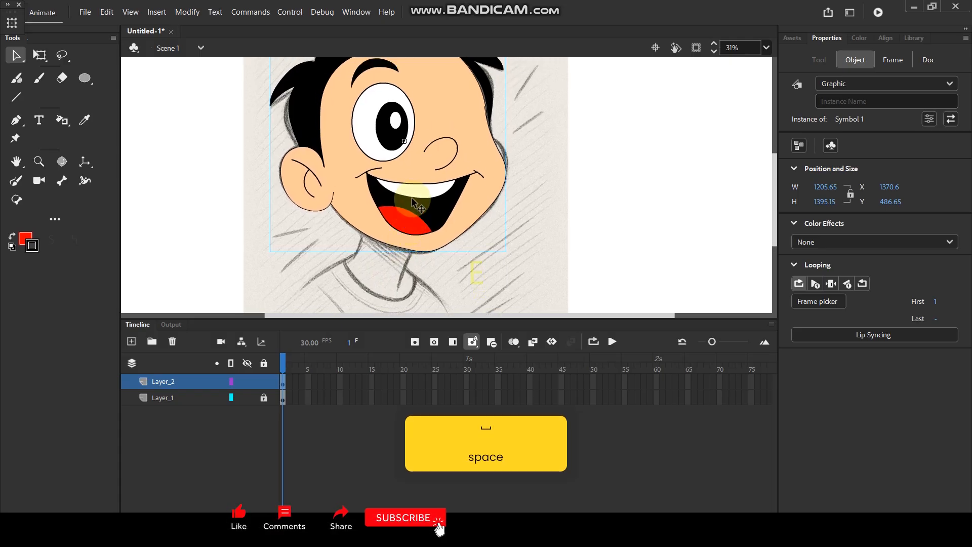
{"action": "double_click", "coordinate": [413, 200]}
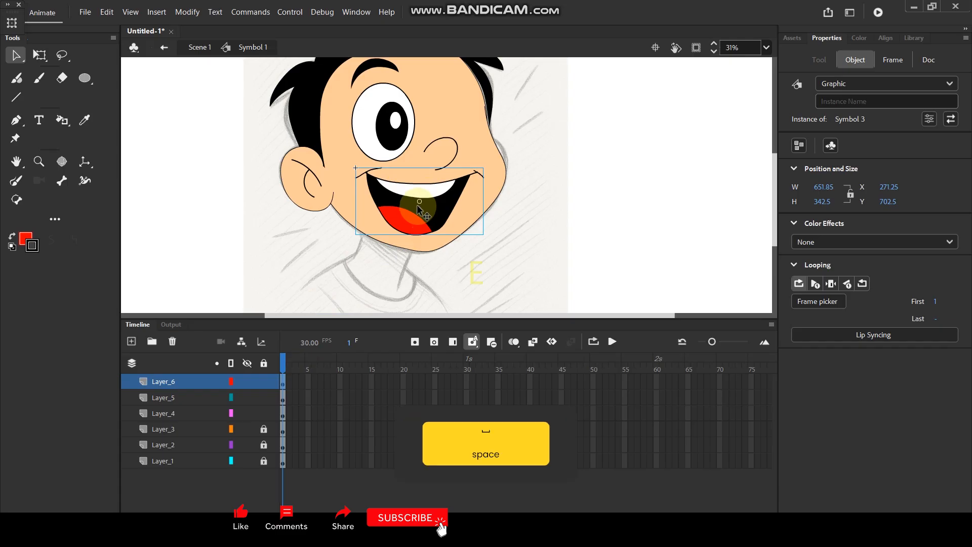
{"action": "left_click", "coordinate": [195, 48]}
Step: Add a layer above Layer_2 in Scene 1 and trace both neck sides and the collar curve with black Paint Brush strokes
{"action": "scroll", "coordinate": [349, 261], "scroll_direction": "down", "scroll_amount": 3}
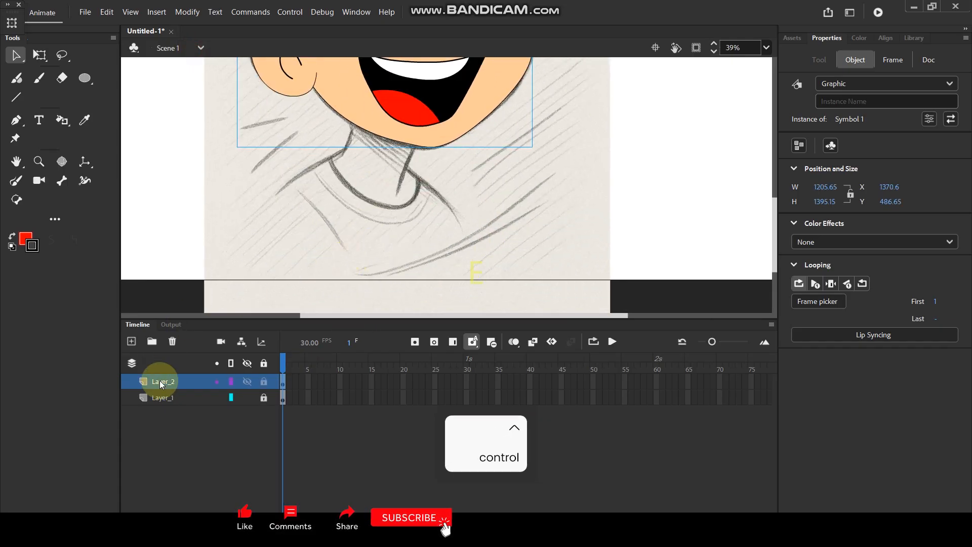
{"action": "left_click", "coordinate": [131, 341]}
{"action": "scroll", "coordinate": [372, 154], "scroll_direction": "up", "scroll_amount": 2}
{"action": "key", "text": "space"}
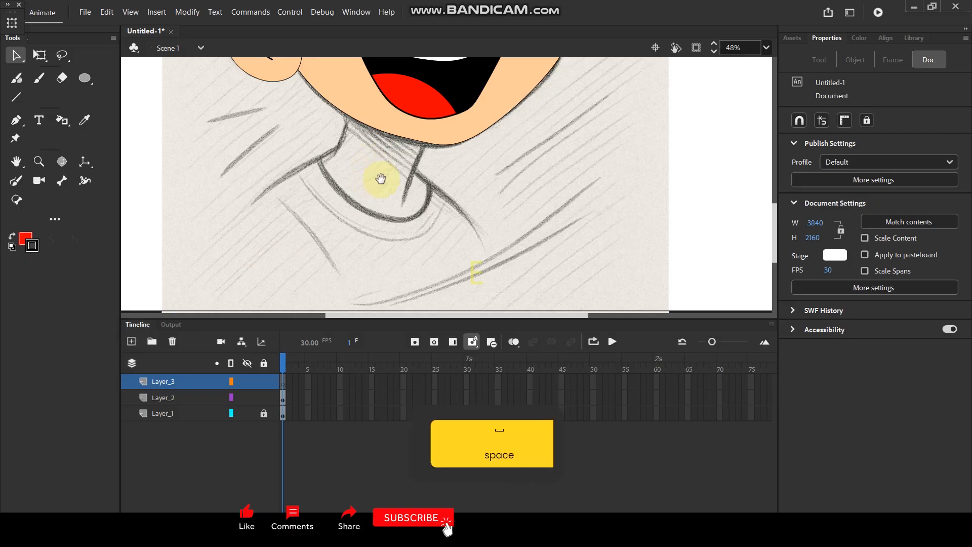
{"action": "left_click_drag", "start_coordinate": [380, 178], "coordinate": [414, 199]}
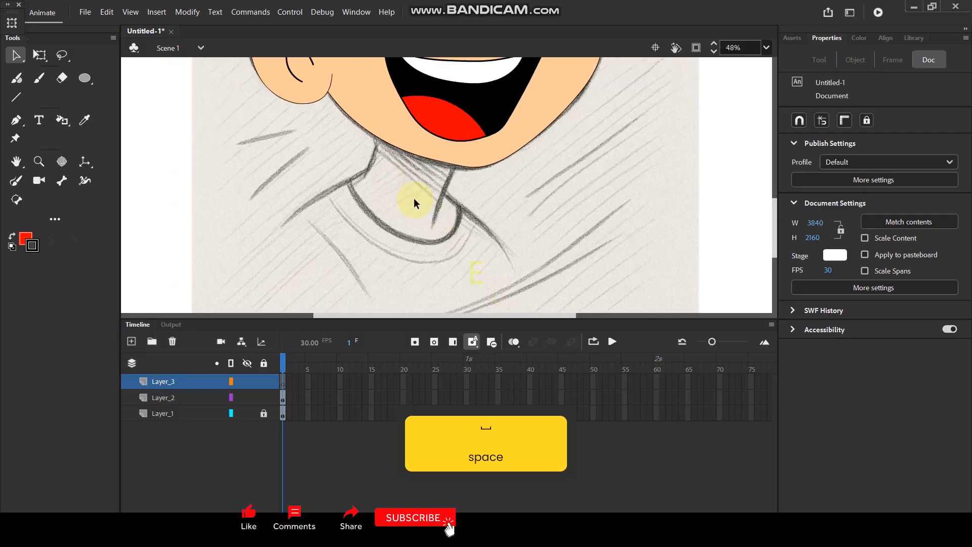
{"action": "key", "text": "y"}
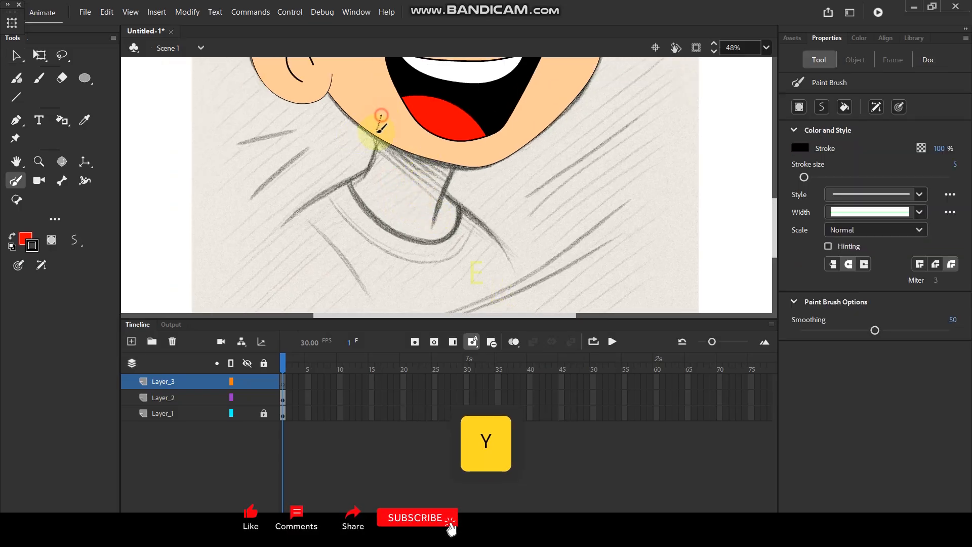
{"action": "left_click_drag", "start_coordinate": [364, 174], "coordinate": [357, 180]}
{"action": "mouse_move", "coordinate": [466, 143]}
{"action": "left_mouse_down"}
{"action": "mouse_move", "coordinate": [441, 192]}
{"action": "mouse_move", "coordinate": [434, 234]}
{"action": "left_mouse_up"}
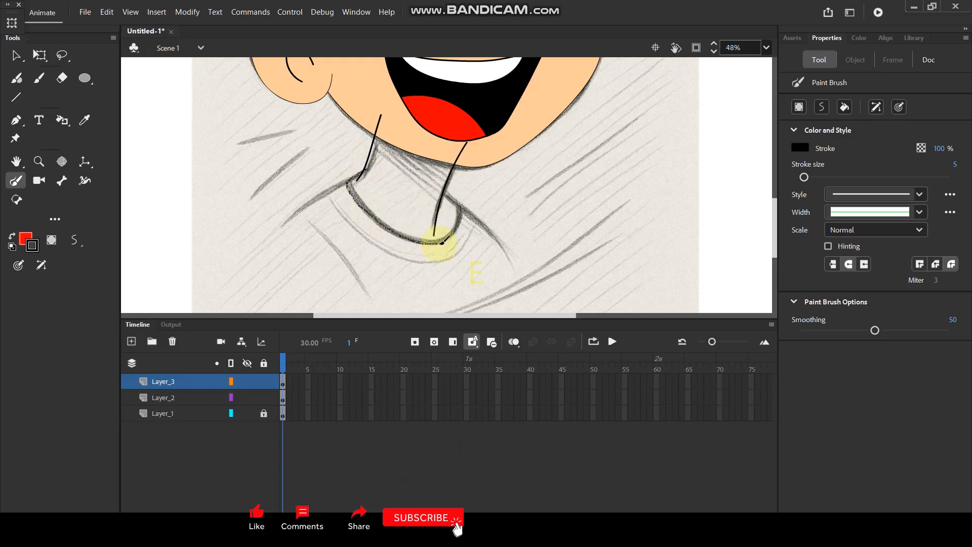
{"action": "left_click_drag", "start_coordinate": [439, 184], "coordinate": [441, 183]}
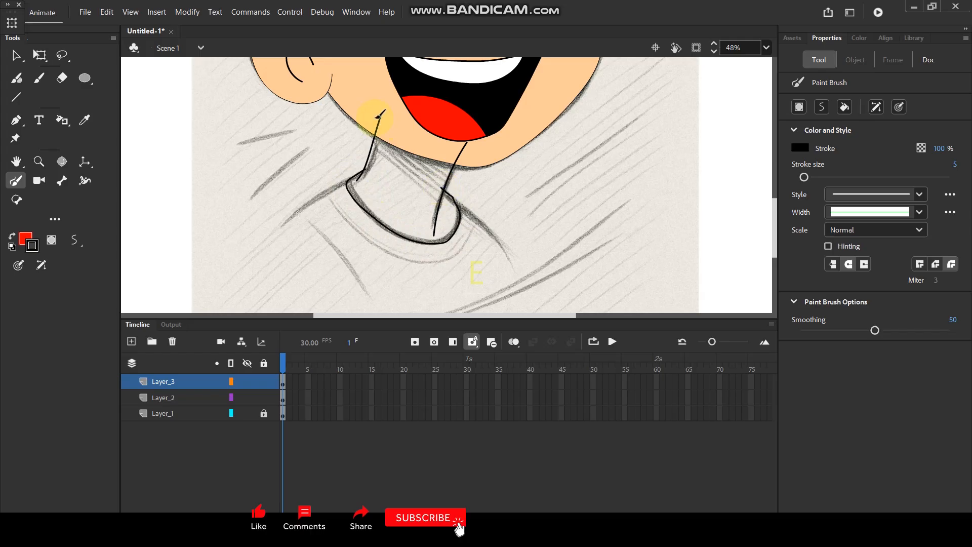
Step: Paint a black stroke across the top of the neck beneath the chin and trace both shoulder lines of the sketch
{"action": "left_click_drag", "start_coordinate": [395, 123], "coordinate": [473, 145]}
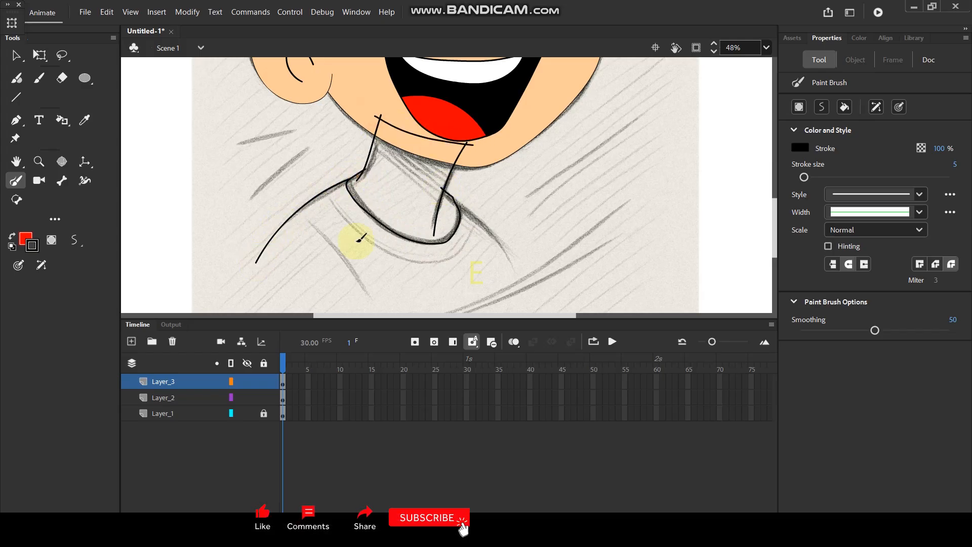
{"action": "left_click_drag", "start_coordinate": [449, 198], "coordinate": [494, 236]}
{"action": "left_click_drag", "start_coordinate": [529, 287], "coordinate": [528, 288]}
Step: Sample the face's skin tone and fill the neck area with it
{"action": "scroll", "coordinate": [415, 131], "scroll_direction": "down", "scroll_amount": 3}
{"action": "scroll", "coordinate": [440, 205], "scroll_direction": "up", "scroll_amount": 2}
{"action": "left_click_drag", "start_coordinate": [390, 142], "coordinate": [391, 192]}
{"action": "key", "text": "i"}
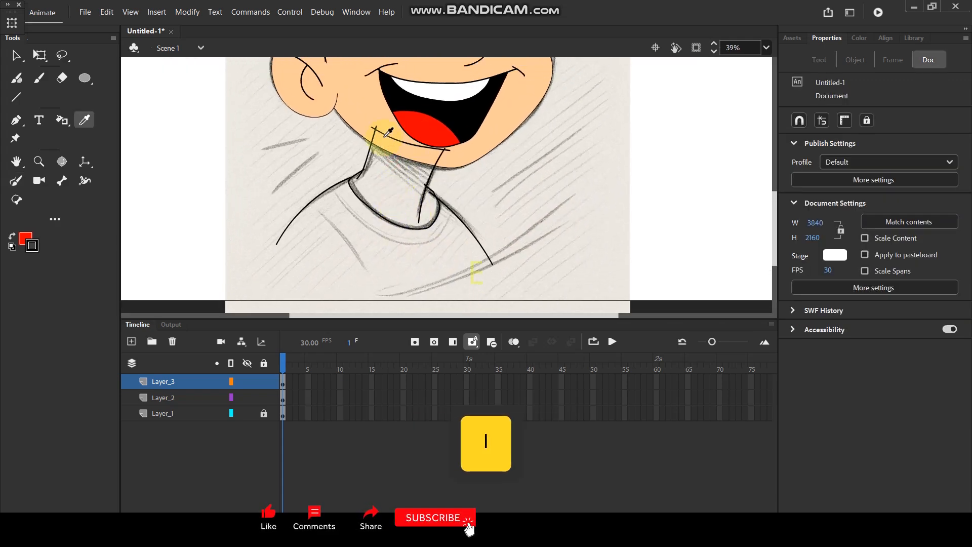
{"action": "left_click", "coordinate": [388, 133]}
{"action": "left_click", "coordinate": [390, 175]}
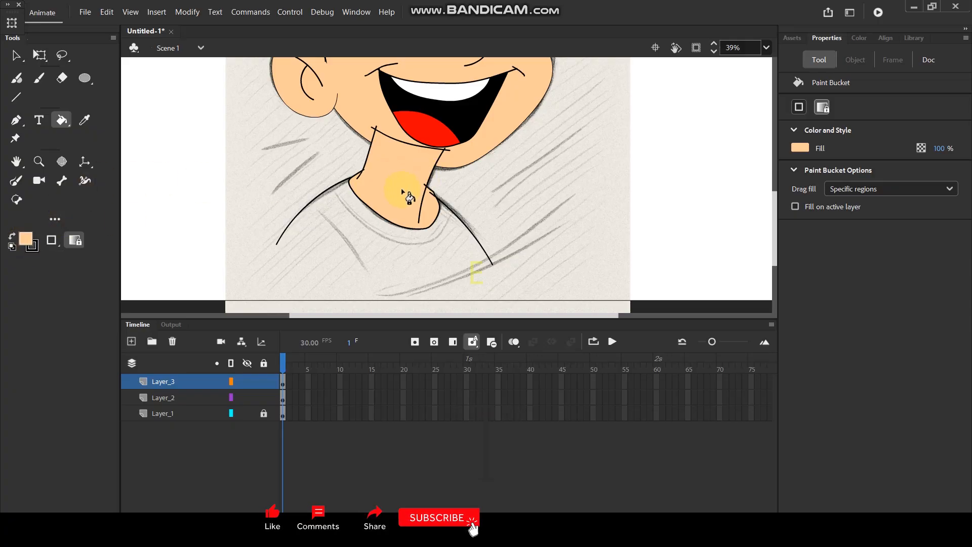
Step: Paint a curved shadow line across the neck and fill the area above it with dark orange D38537
{"action": "key", "text": "y"}
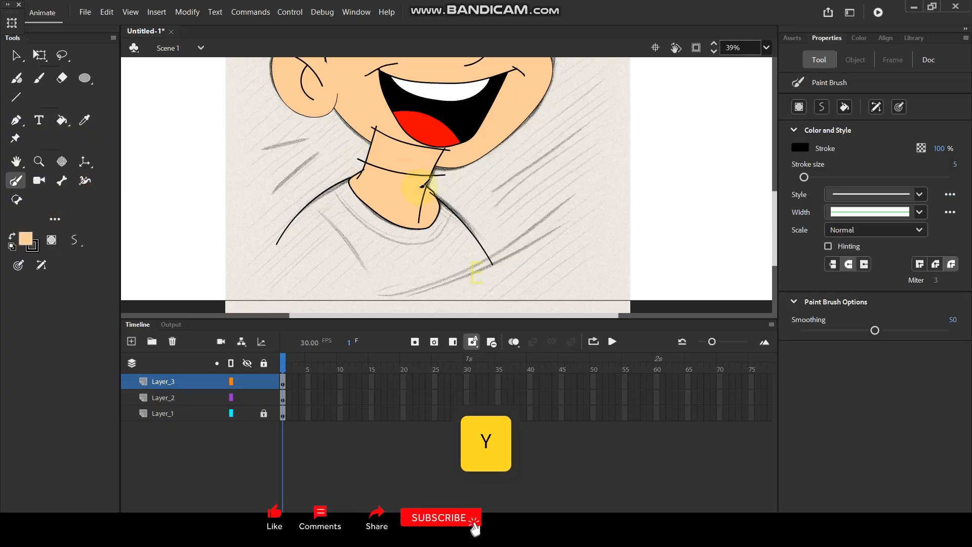
{"action": "left_click", "coordinate": [26, 239]}
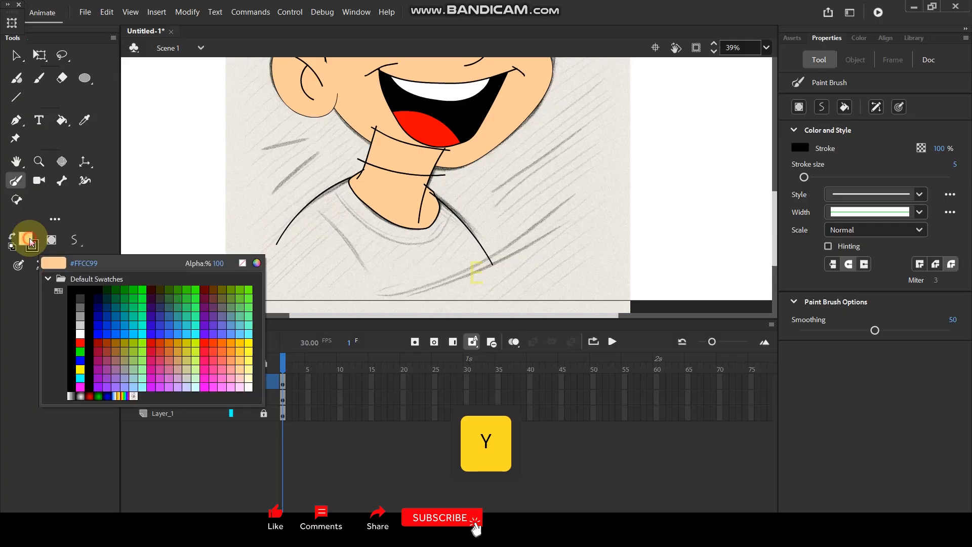
{"action": "left_click", "coordinate": [258, 268]}
{"action": "left_click_drag", "start_coordinate": [152, 119], "coordinate": [175, 142]}
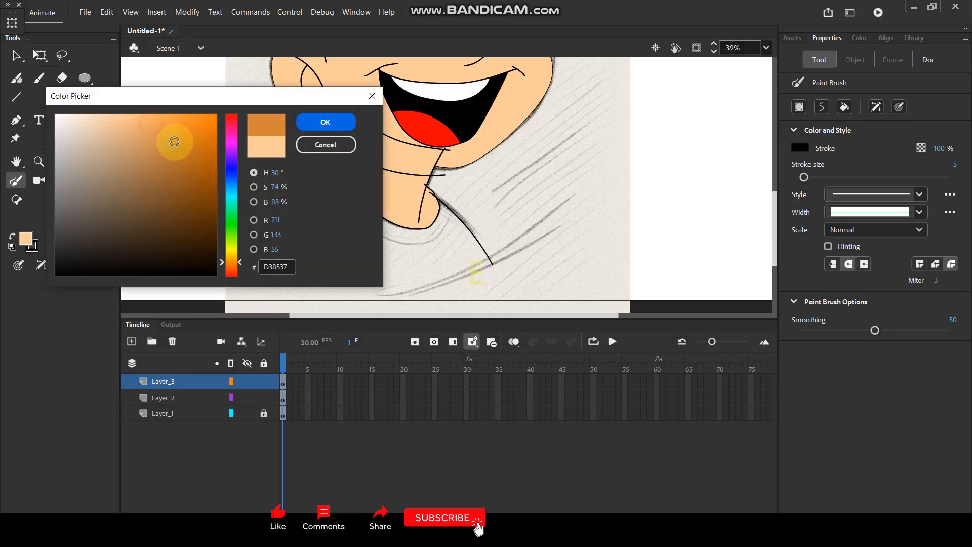
{"action": "left_click", "coordinate": [325, 123]}
{"action": "key", "text": "k"}
{"action": "left_click", "coordinate": [400, 154]}
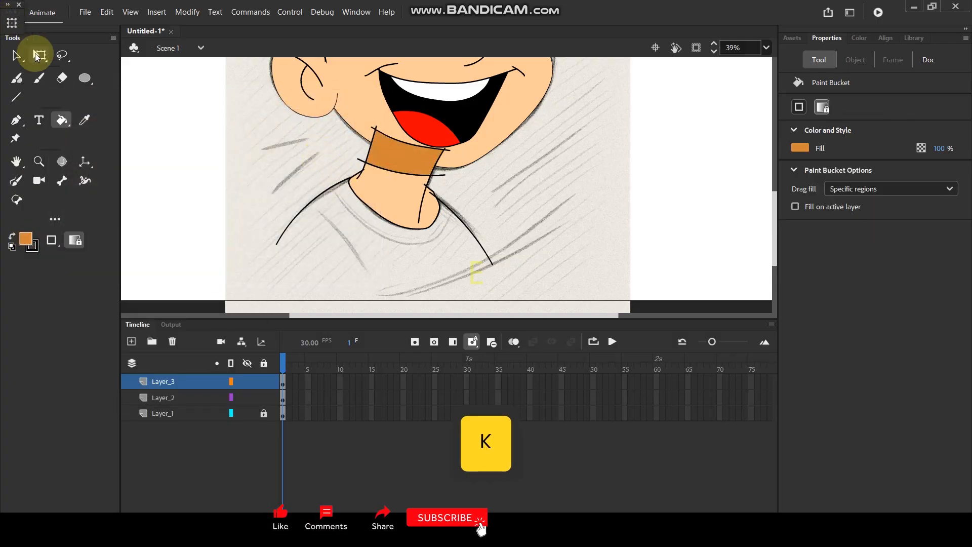
Step: Move Layer_3 with the neck and shoulders below Layer_2 so the head covers the top of the neck
{"action": "left_click", "coordinate": [15, 55]}
{"action": "left_click_drag", "start_coordinate": [193, 387], "coordinate": [193, 406]}
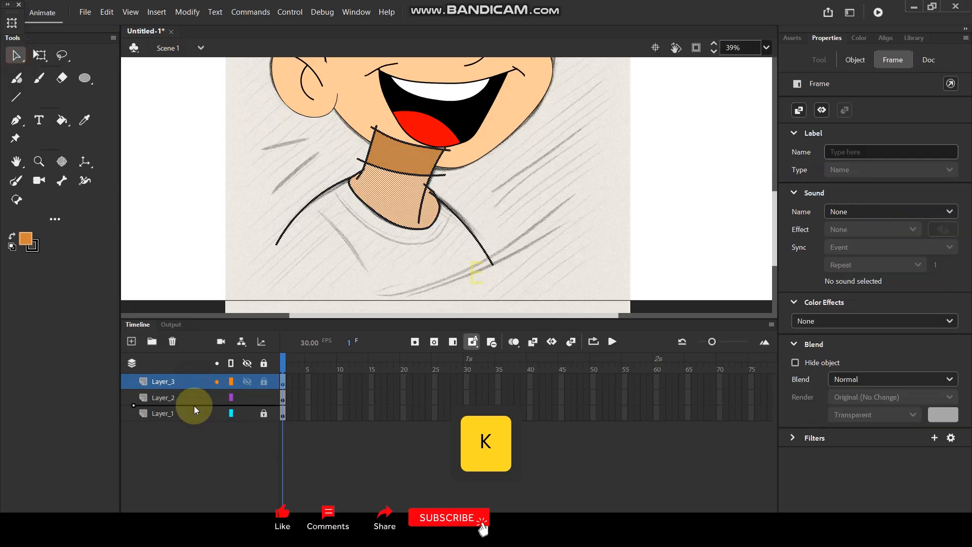
{"action": "left_click", "coordinate": [492, 196]}
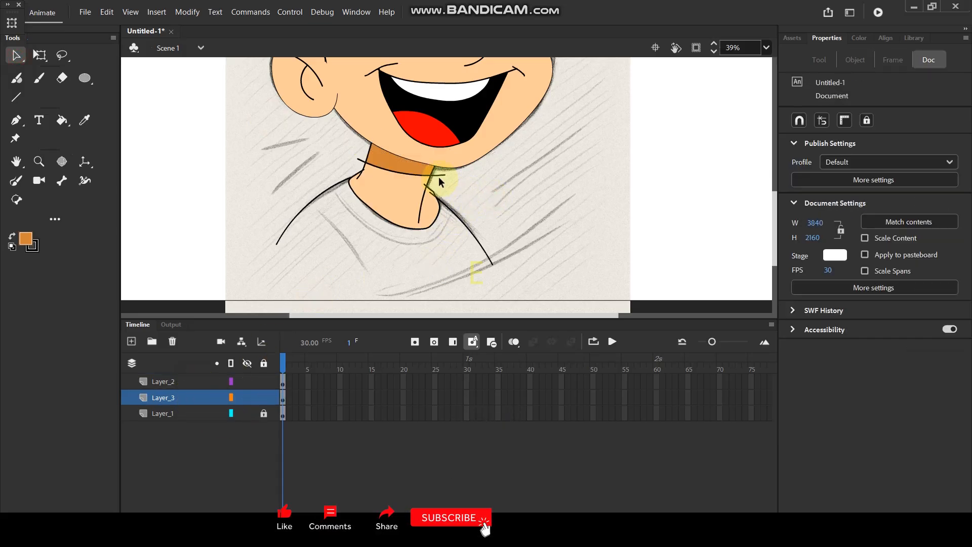
Step: Delete the neck shadow's boundary line with its overhanging ends and the stray stroke end where the neck meets the collar
{"action": "left_click", "coordinate": [439, 176]}
{"action": "key", "text": "Delete"}
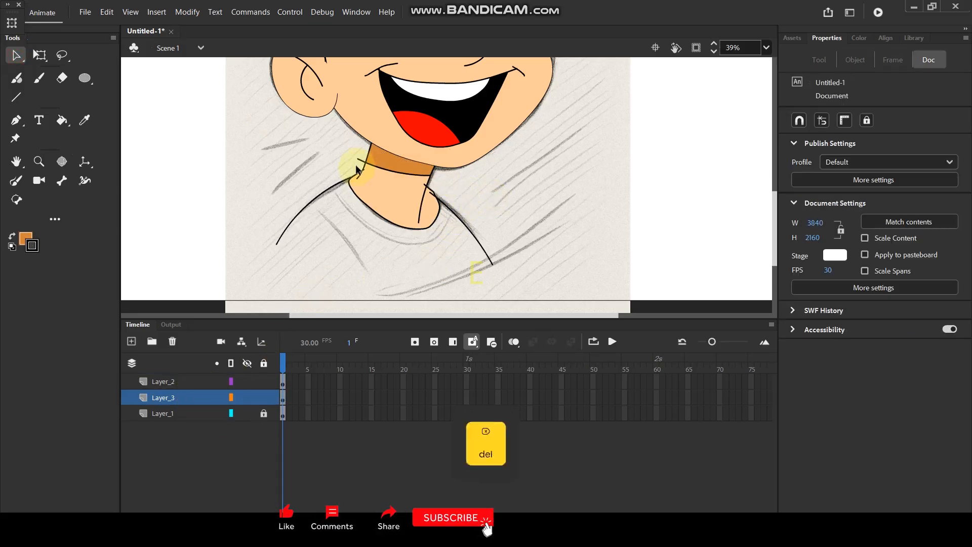
{"action": "left_click", "coordinate": [359, 161]}
{"action": "key", "text": "Delete"}
{"action": "left_click", "coordinate": [392, 171]}
{"action": "key", "text": "Delete"}
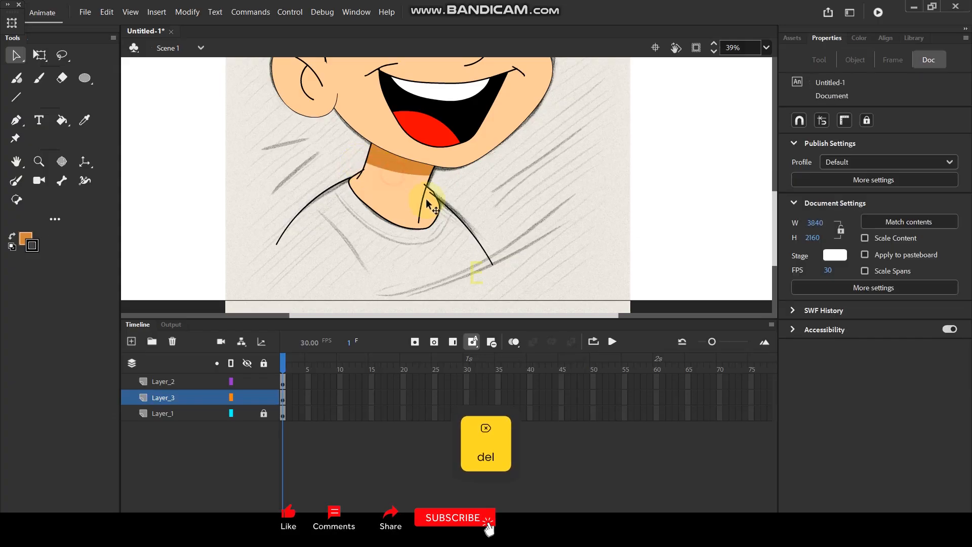
{"action": "left_click", "coordinate": [427, 189]}
{"action": "key", "text": "Delete"}
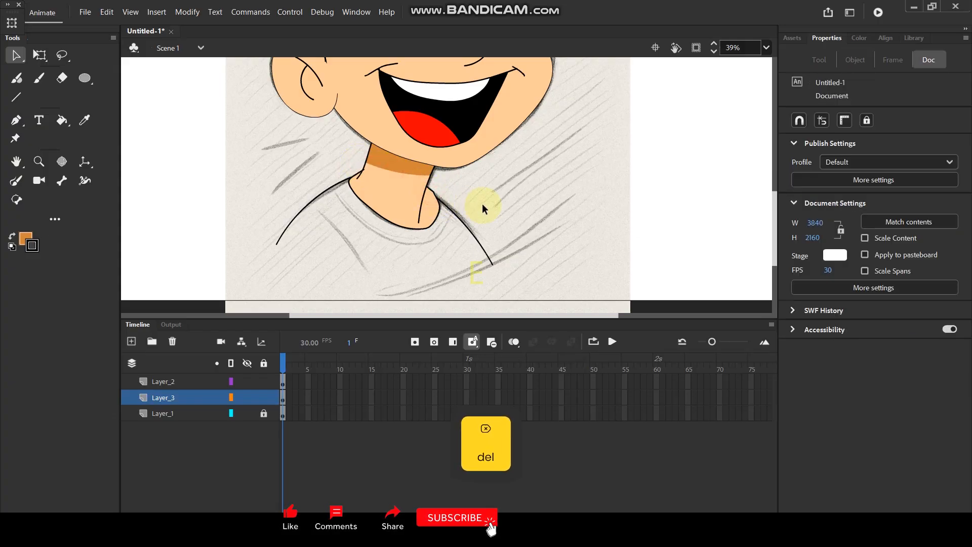
Step: Open the head symbol and the nested eye symbol (Symbol 2) for editing
{"action": "scroll", "coordinate": [414, 247], "scroll_direction": "down", "scroll_amount": 3}
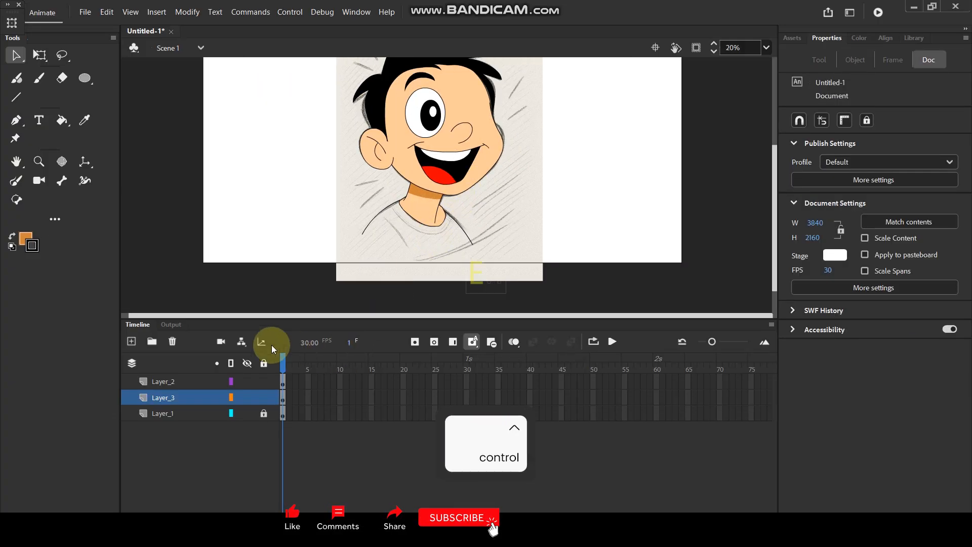
{"action": "left_click", "coordinate": [431, 109]}
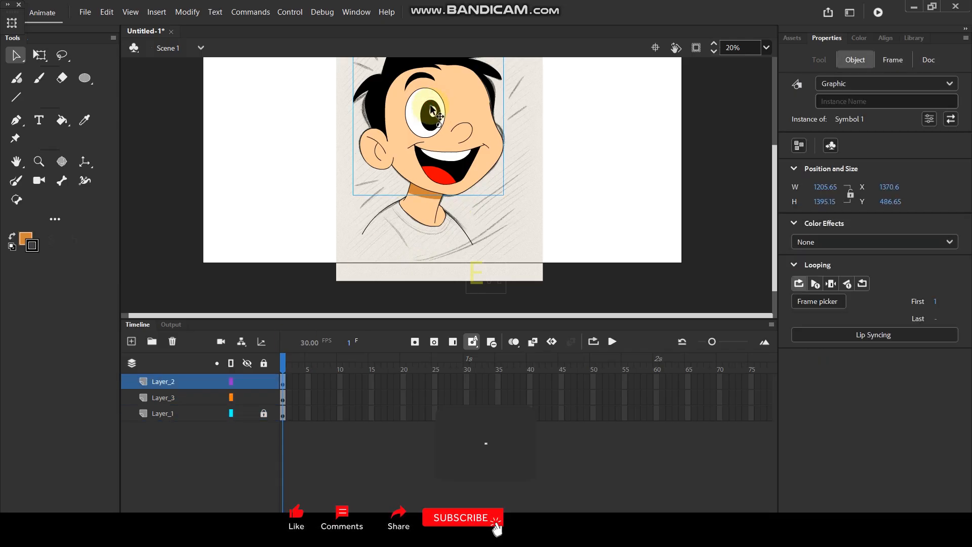
{"action": "scroll", "coordinate": [431, 109], "scroll_direction": "up", "scroll_amount": 3}
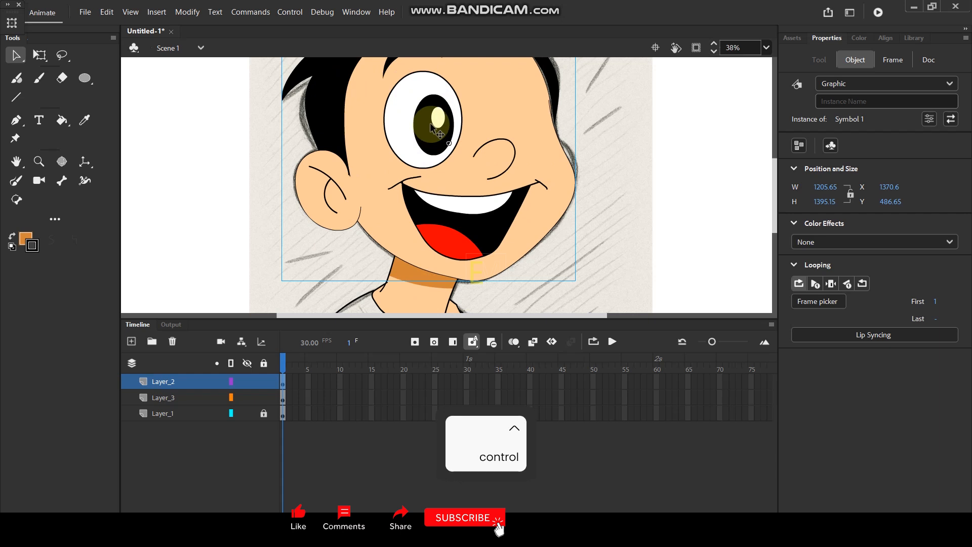
{"action": "double_click", "coordinate": [432, 127]}
{"action": "left_click_drag", "start_coordinate": [435, 131], "coordinate": [435, 160]}
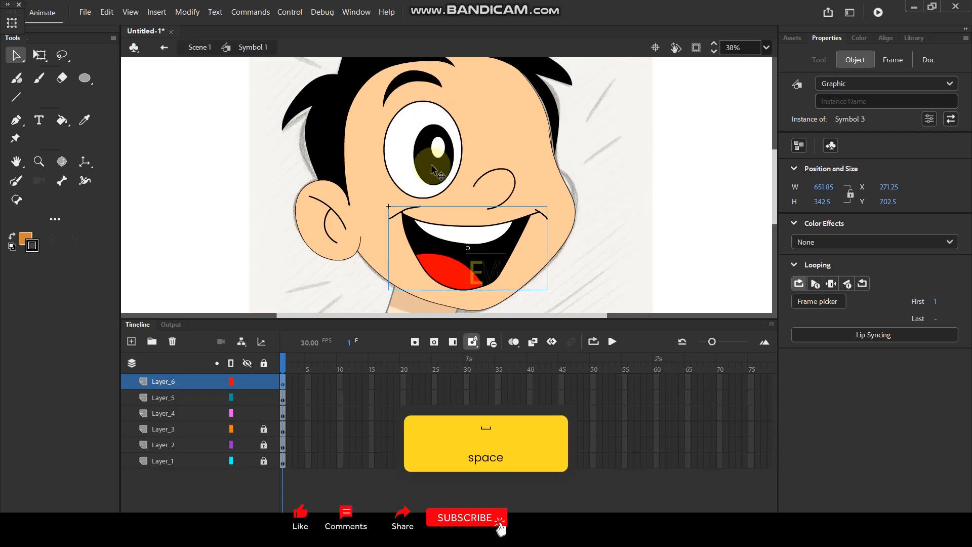
{"action": "left_click", "coordinate": [442, 151]}
{"action": "double_click", "coordinate": [439, 150]}
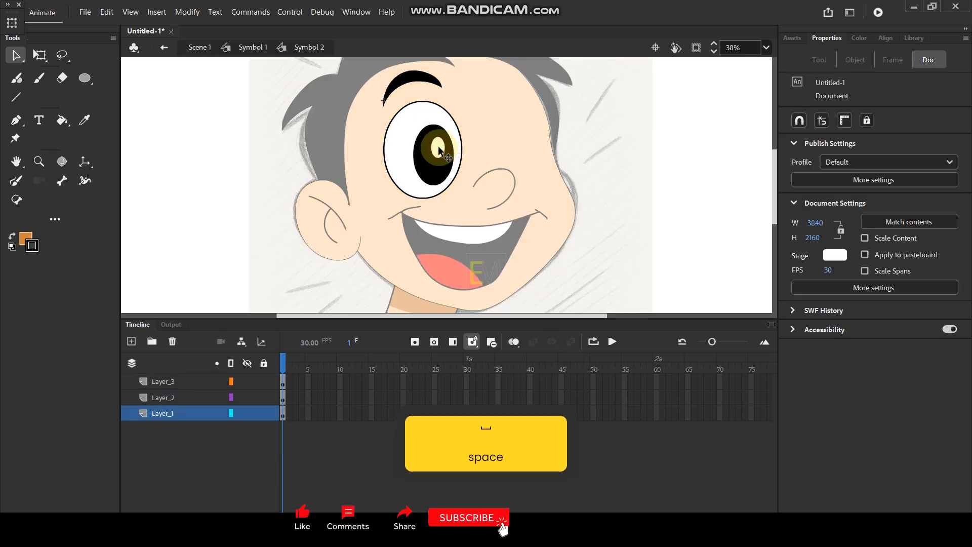
Step: Paste a copy of the eye's outline in place on a new layer above Layer_2, and hide Layer_2 and Layer_1
{"action": "left_click", "coordinate": [397, 118]}
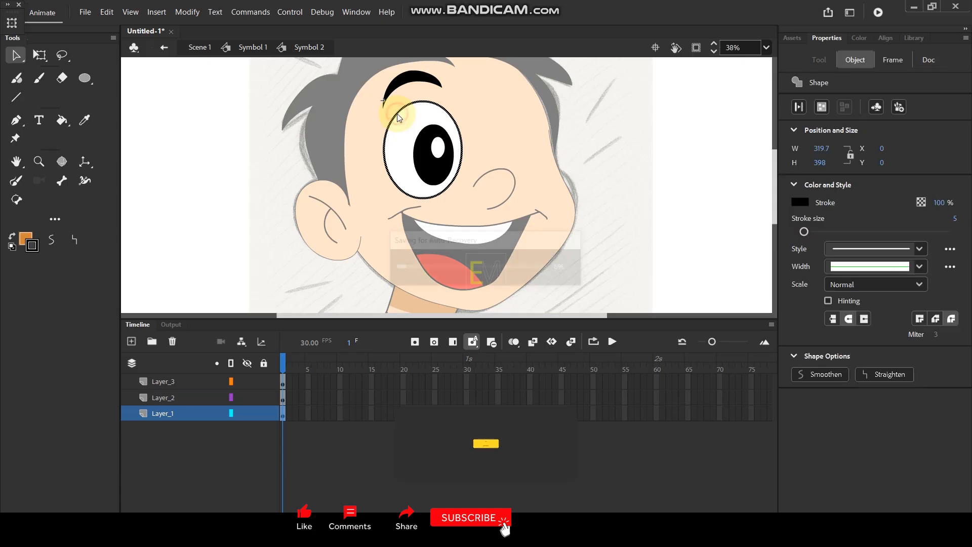
{"action": "key", "text": "ctrl+c"}
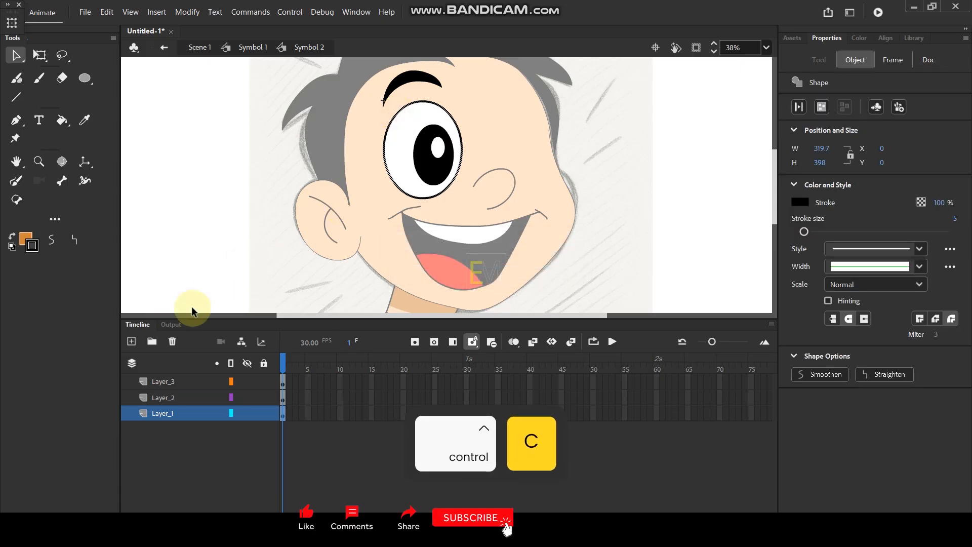
{"action": "left_click", "coordinate": [132, 346]}
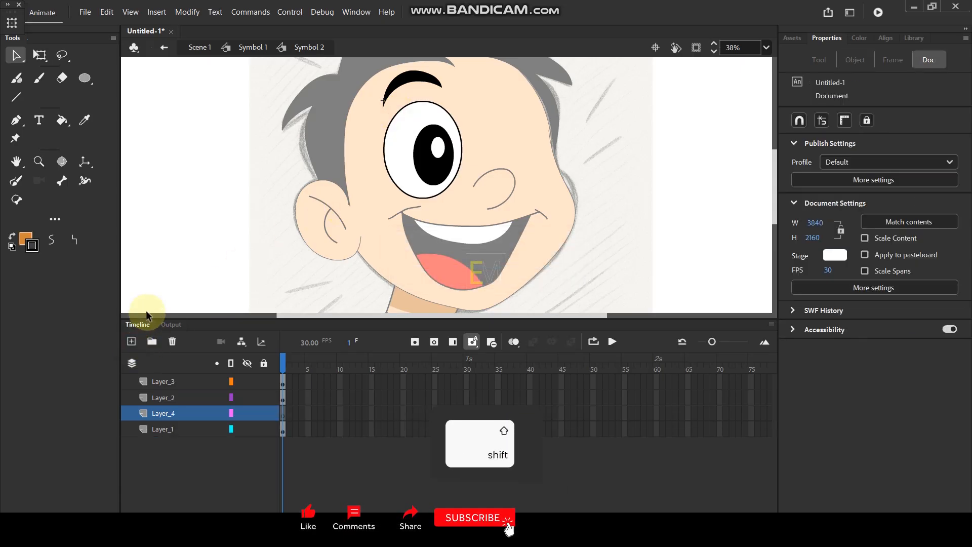
{"action": "key", "text": "ctrl+shift+v"}
{"action": "left_click_drag", "start_coordinate": [183, 412], "coordinate": [185, 393]}
{"action": "left_click", "coordinate": [602, 129]}
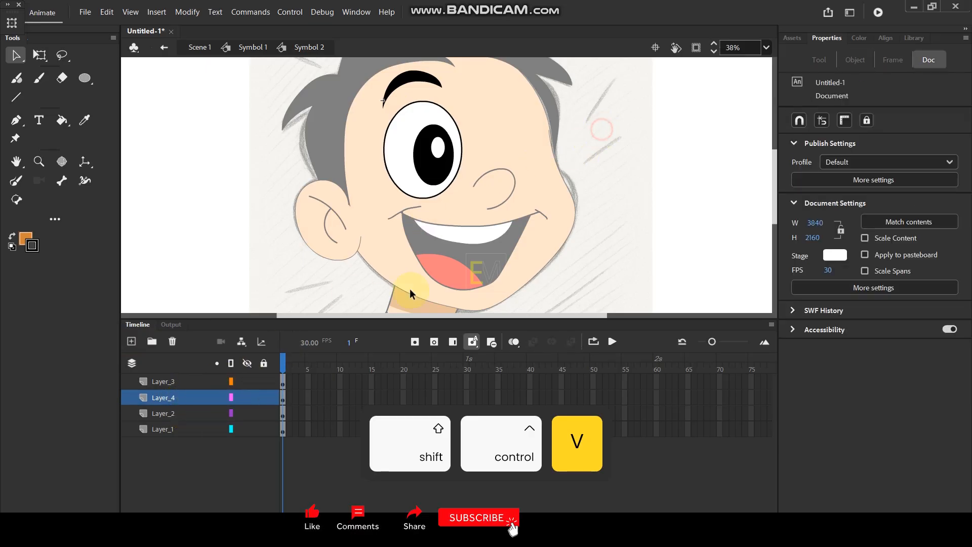
{"action": "left_click", "coordinate": [246, 418]}
{"action": "left_click", "coordinate": [246, 433]}
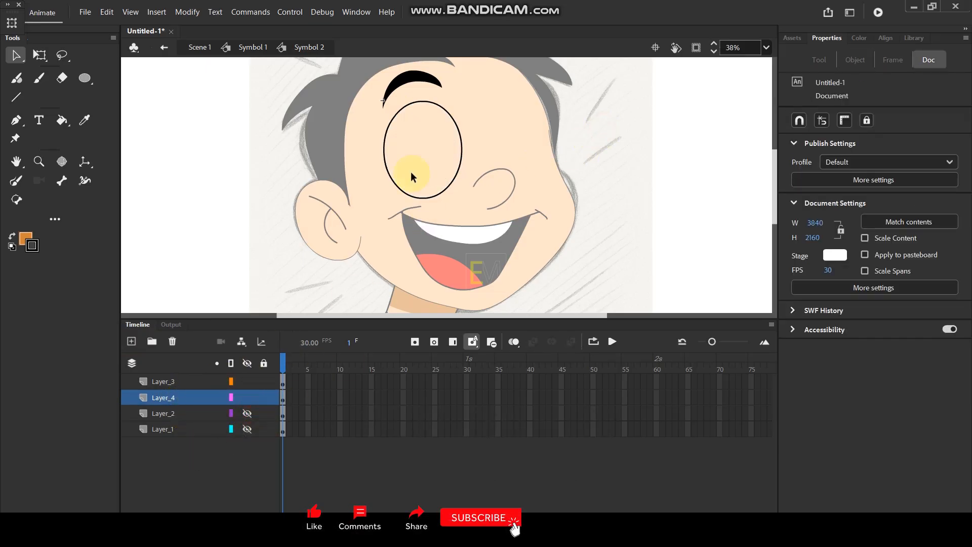
{"action": "scroll", "coordinate": [426, 123], "scroll_direction": "up", "scroll_amount": 2}
{"action": "scroll", "coordinate": [425, 123], "scroll_direction": "up", "scroll_amount": 2}
{"action": "key", "text": "n"}
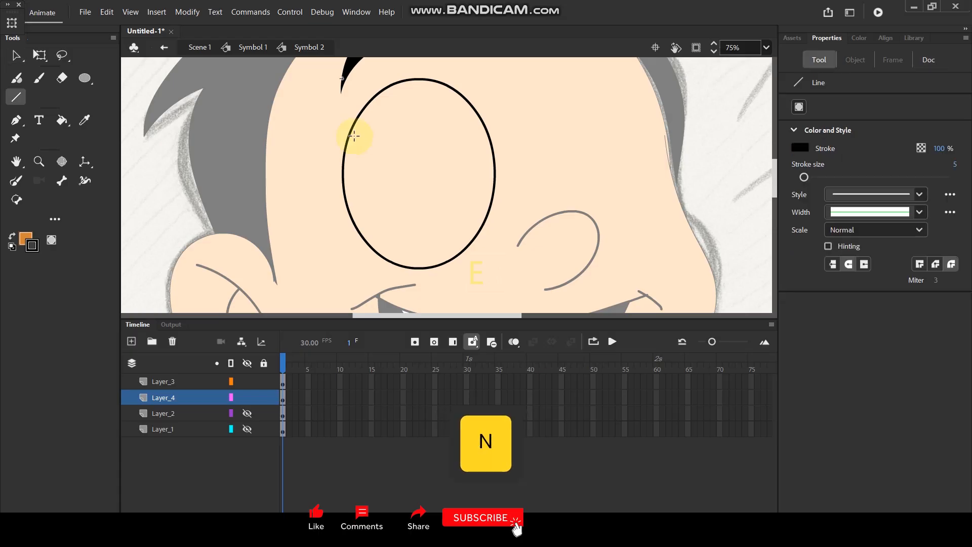
{"action": "left_click_drag", "start_coordinate": [337, 144], "coordinate": [488, 114]}
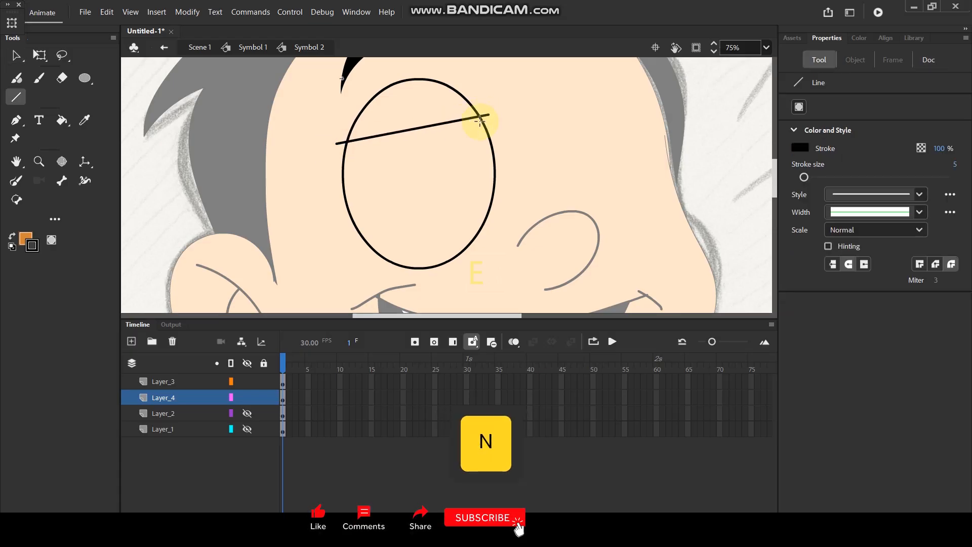
{"action": "key", "text": "v"}
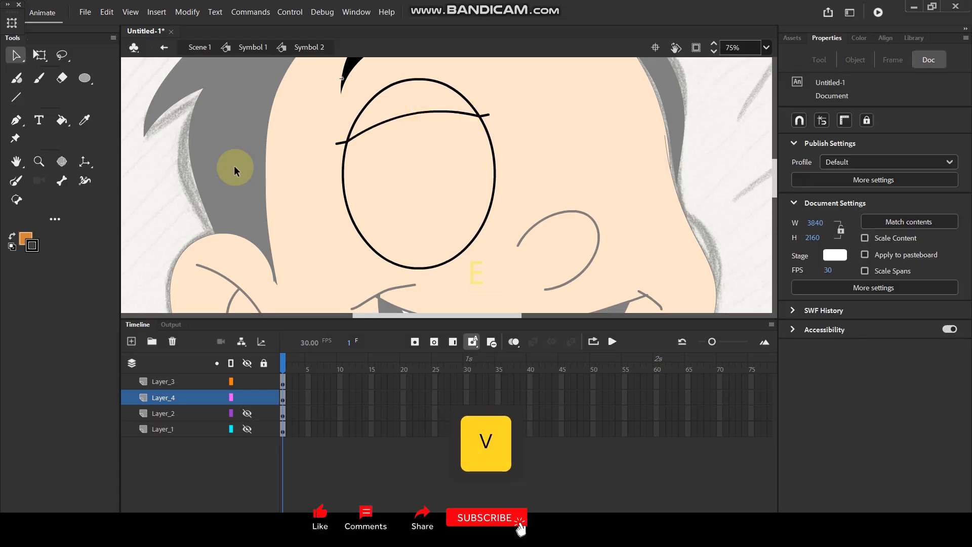
{"action": "key", "text": "k"}
{"action": "left_click", "coordinate": [405, 97]}
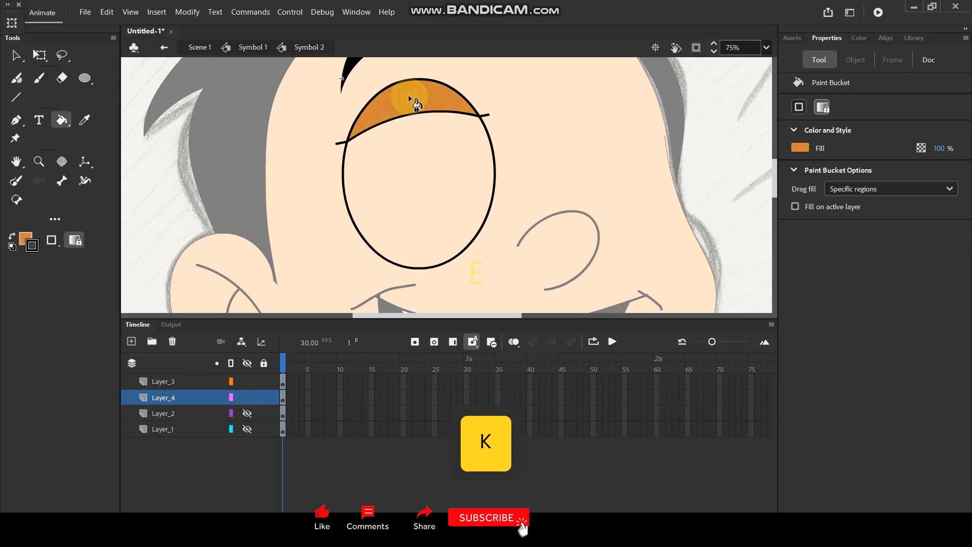
{"action": "key", "text": "ctrl+z"}
{"action": "key", "text": "ctrl+z"}
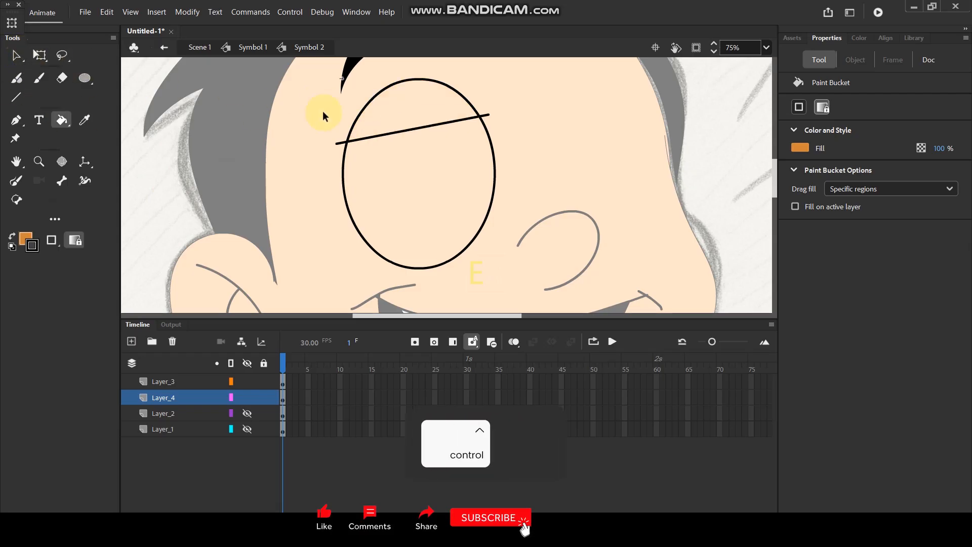
Step: On a new Layer_4 keyframe at frame 3, draw an upward-curved eyelid line across the upper eye outline and fill the area above it dark orange
{"action": "left_click", "coordinate": [295, 397]}
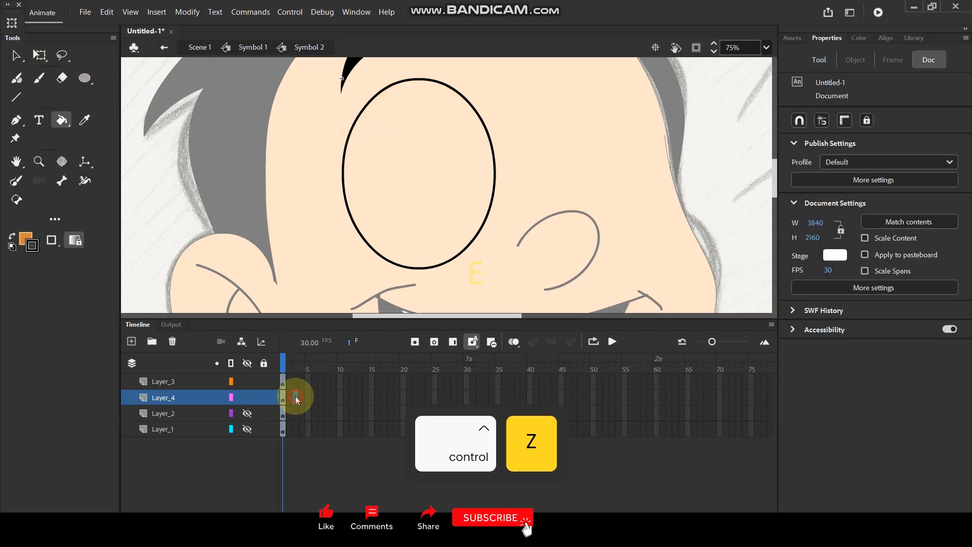
{"action": "key", "text": "F6"}
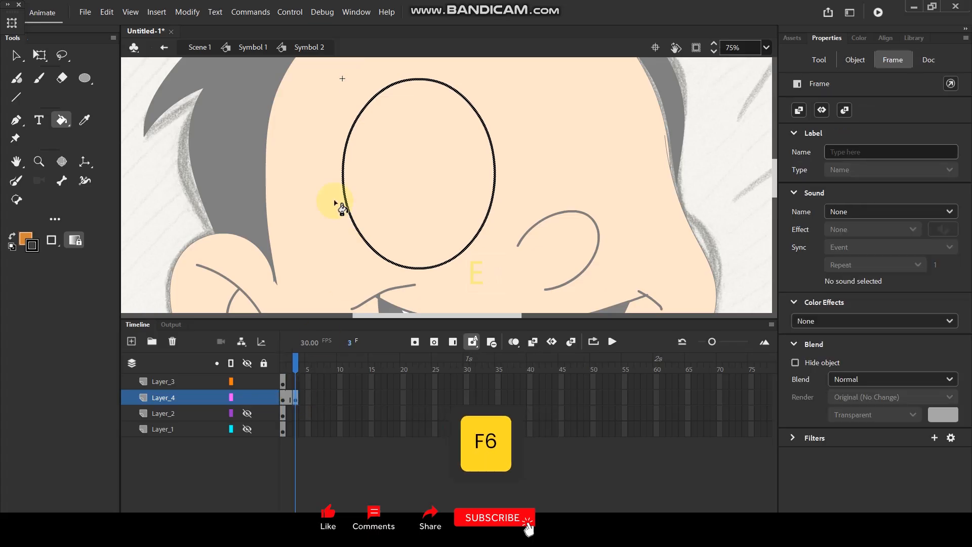
{"action": "key", "text": "n"}
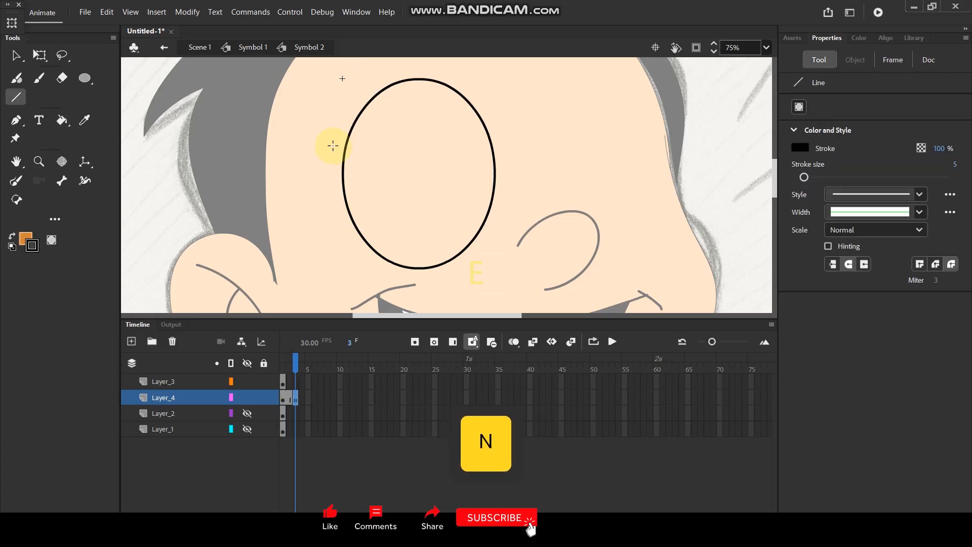
{"action": "left_click_drag", "start_coordinate": [329, 149], "coordinate": [496, 120]}
{"action": "key", "text": "v"}
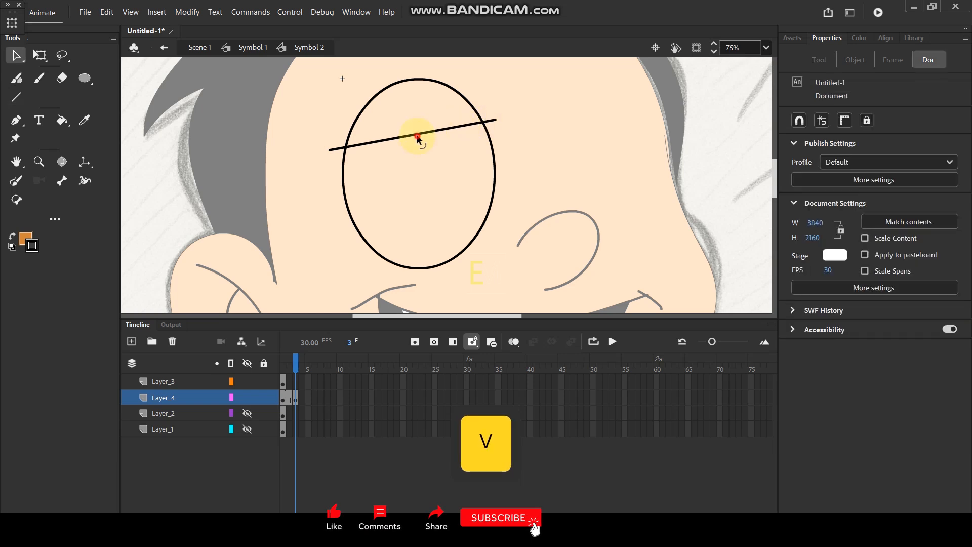
{"action": "key", "text": "k"}
{"action": "left_click", "coordinate": [413, 108]}
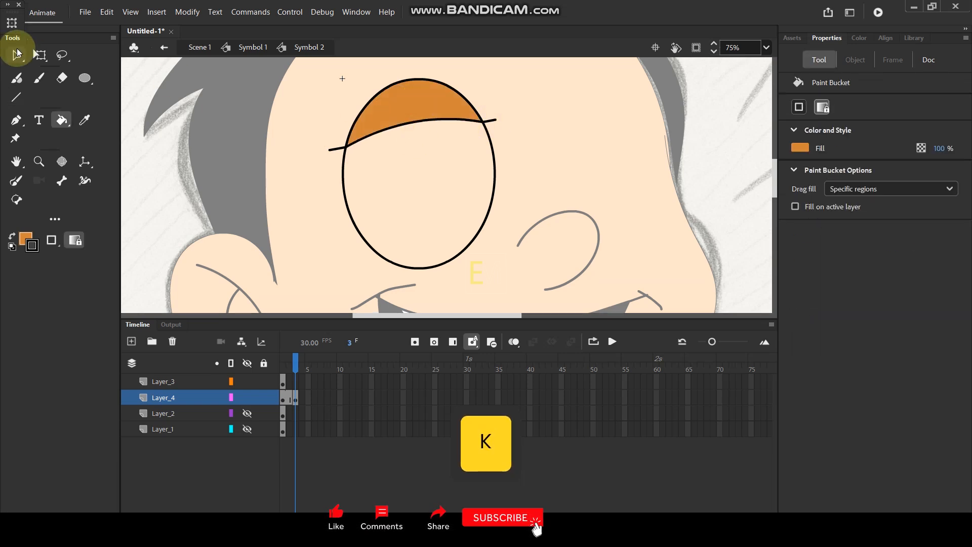
Step: Delete the eyelid's lower line and both ends that overhang the eye outline, keeping the orange fill
{"action": "left_click", "coordinate": [16, 53]}
{"action": "left_click", "coordinate": [333, 150]}
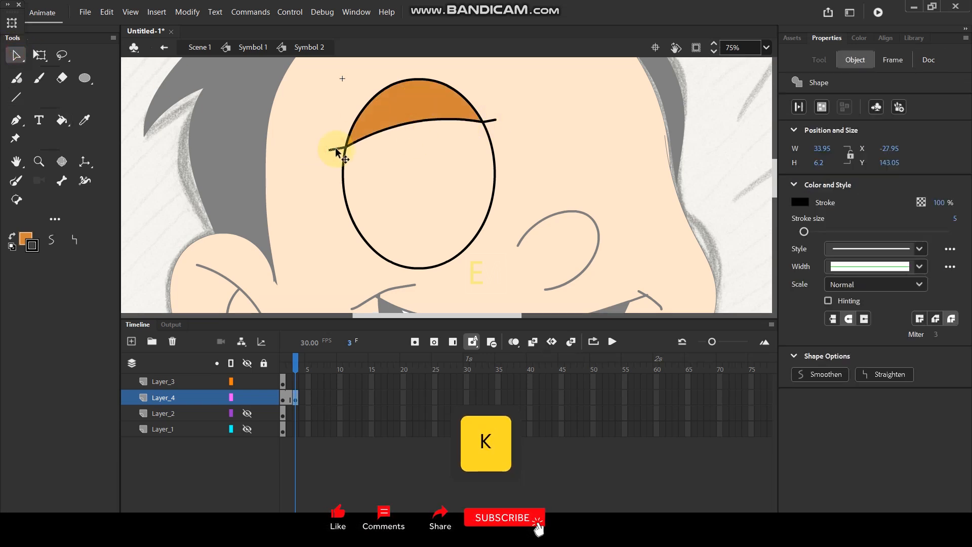
{"action": "key", "text": "Delete"}
{"action": "left_click", "coordinate": [489, 121]}
{"action": "key", "text": "Delete"}
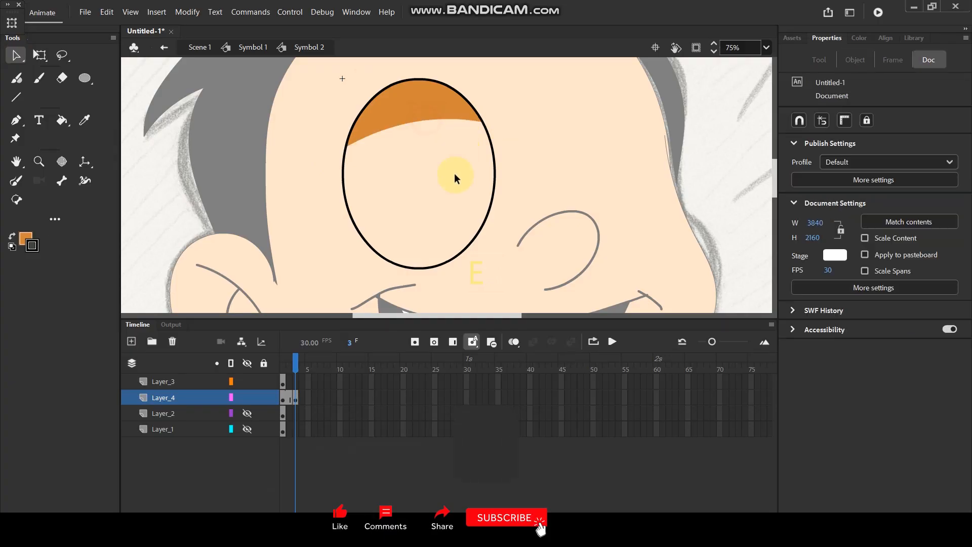
Step: On a new Layer_4 keyframe at frame 5, draw an upward-curved eyelid line across the middle of the eye and fill down to it with dark orange
{"action": "left_click", "coordinate": [308, 398]}
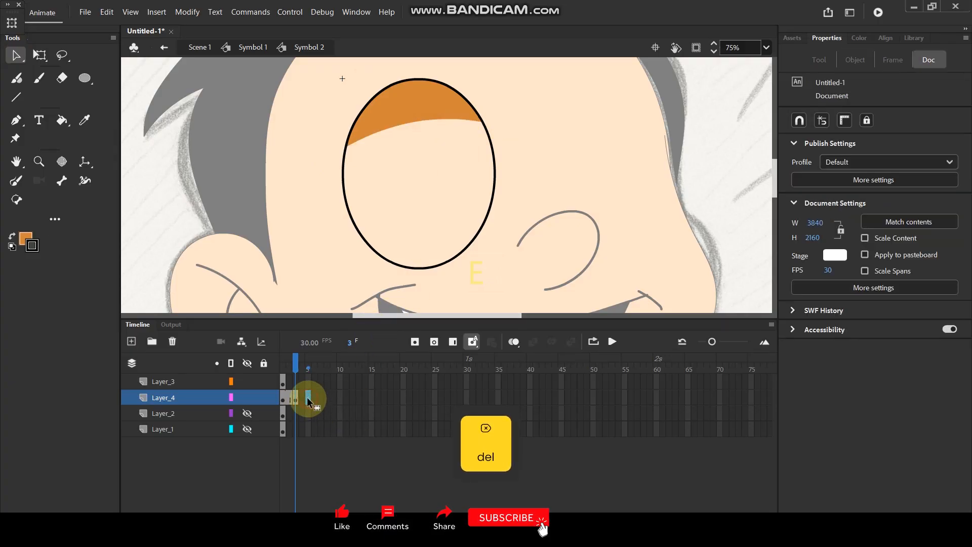
{"action": "key", "text": "F6"}
{"action": "left_click", "coordinate": [162, 196]}
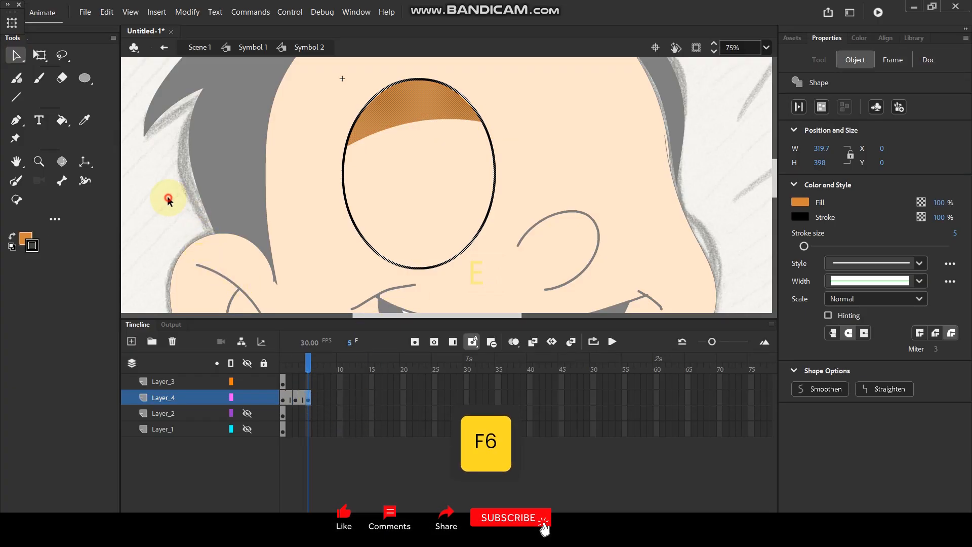
{"action": "key", "text": "n"}
{"action": "left_click_drag", "start_coordinate": [335, 186], "coordinate": [501, 150]}
{"action": "key", "text": "v"}
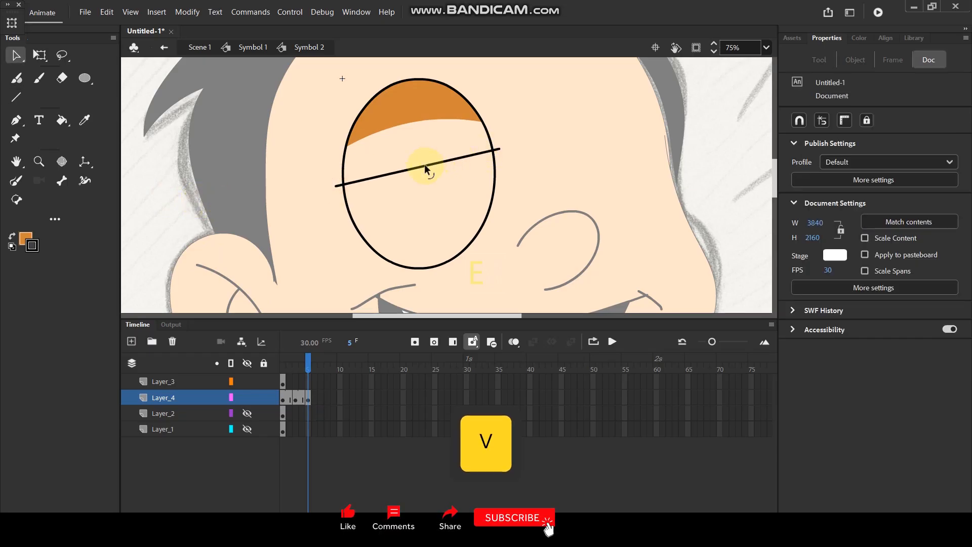
{"action": "left_click_drag", "start_coordinate": [423, 165], "coordinate": [421, 161]}
{"action": "key", "text": "k"}
{"action": "left_click", "coordinate": [412, 147]}
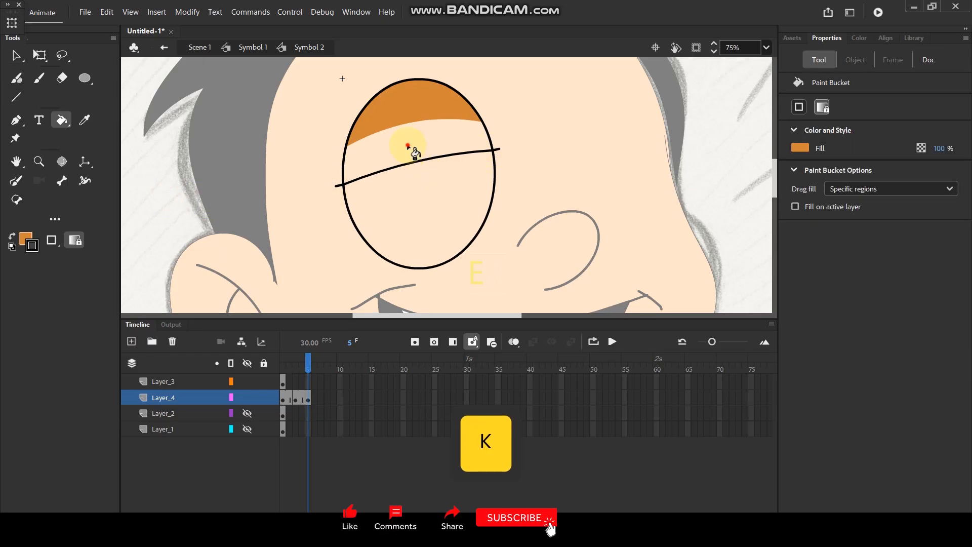
Step: Delete the frame 5 eyelid line and its ends overhanging the eye outline, keeping the orange fill
{"action": "left_click", "coordinate": [16, 55]}
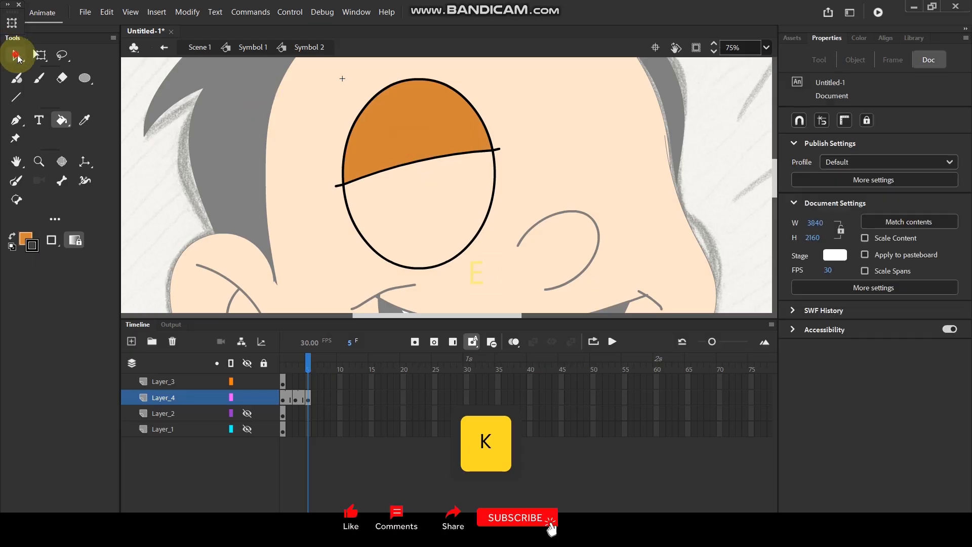
{"action": "left_click", "coordinate": [337, 186]}
{"action": "key", "text": "Delete"}
{"action": "left_click", "coordinate": [463, 157]}
{"action": "key", "text": "Delete"}
{"action": "left_click", "coordinate": [459, 151]}
{"action": "key", "text": "Delete"}
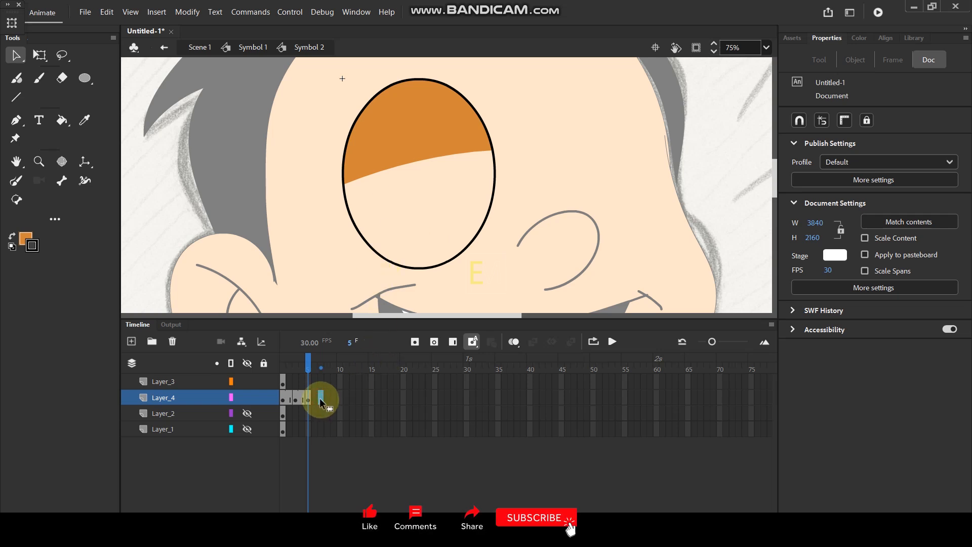
Step: On a new Layer_4 keyframe at frame 7, draw a curved eyelid line below the orange area and extend the dark orange fill to it
{"action": "key", "text": "F7"}
{"action": "key", "text": "n"}
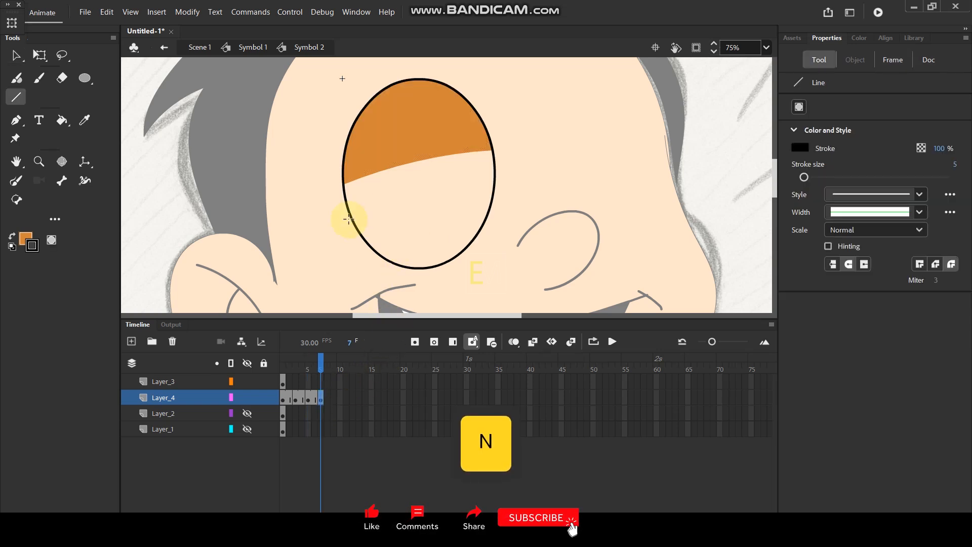
{"action": "left_click_drag", "start_coordinate": [346, 224], "coordinate": [509, 183]}
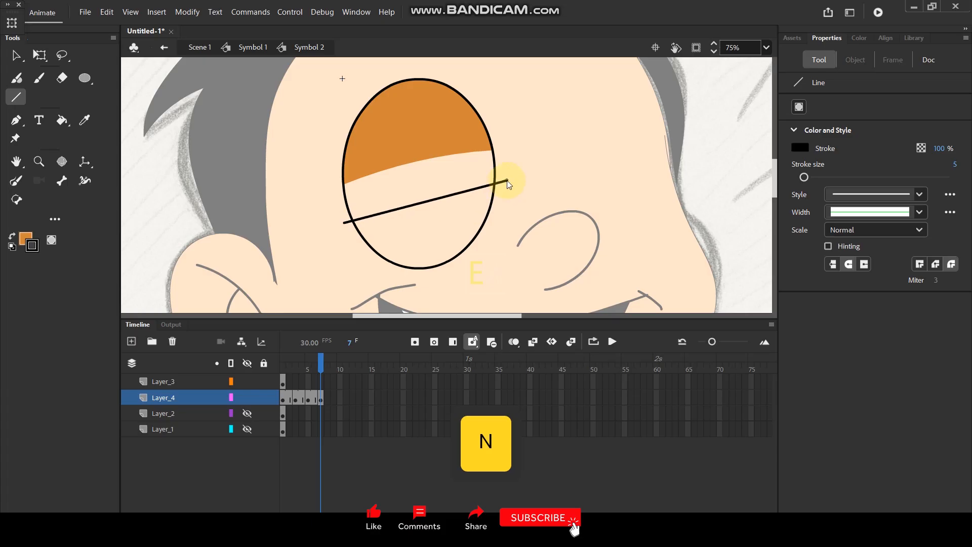
{"action": "key", "text": "v"}
{"action": "left_click_drag", "start_coordinate": [432, 201], "coordinate": [432, 191]}
{"action": "key", "text": "k"}
{"action": "left_click", "coordinate": [433, 183]}
Step: Remove the frame 7 eyelid line and both ends that overhang the eye outline, leaving only the orange fill
{"action": "left_click", "coordinate": [18, 55]}
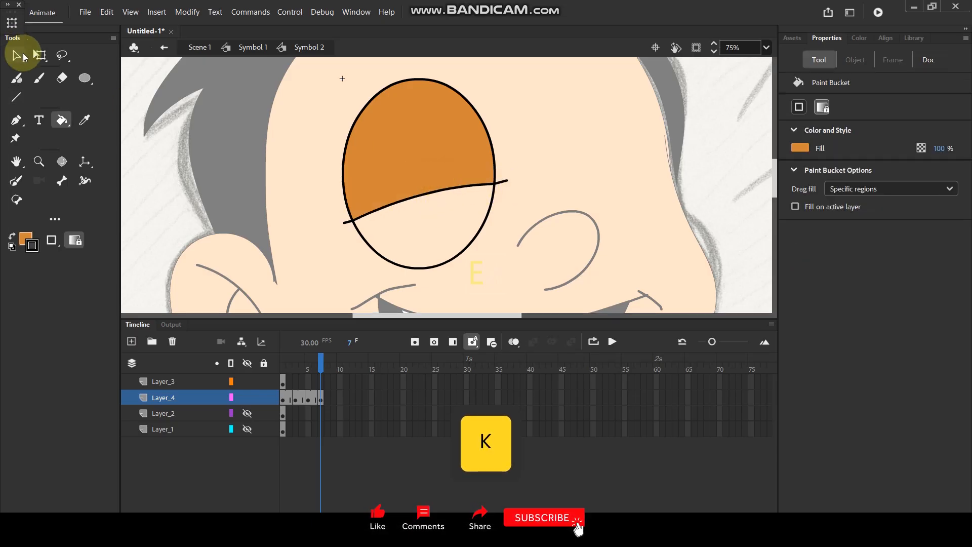
{"action": "left_click", "coordinate": [349, 224]}
{"action": "key", "text": "Delete"}
{"action": "left_click", "coordinate": [503, 180]}
{"action": "key", "text": "Delete"}
{"action": "left_click", "coordinate": [451, 186]}
{"action": "key", "text": "Delete"}
Step: Still on frame 7, draw another upward-curved eyelid line near the bottom of the eye and fill the gap above it dark orange
{"action": "key", "text": "n"}
{"action": "left_click_drag", "start_coordinate": [362, 251], "coordinate": [503, 216]}
{"action": "key", "text": "v"}
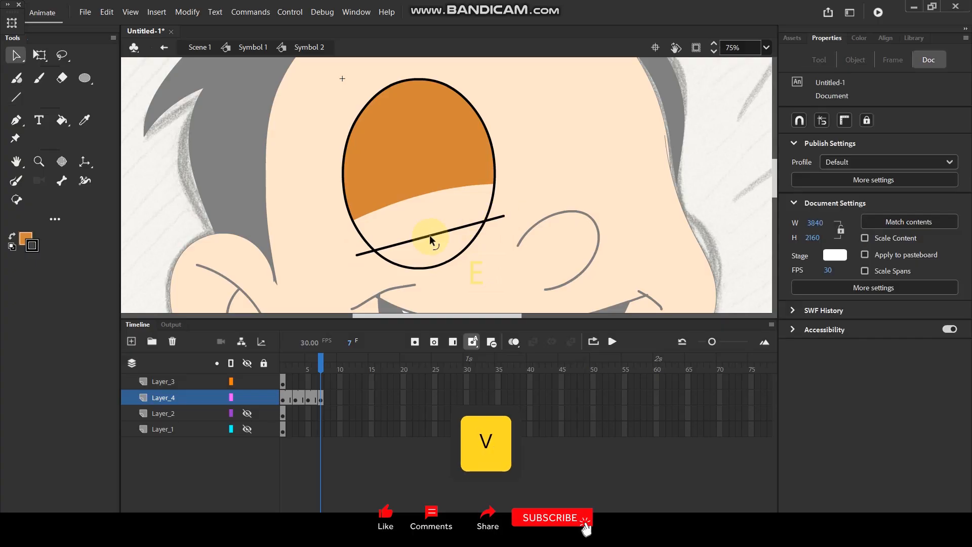
{"action": "key", "text": "k"}
{"action": "left_click", "coordinate": [431, 225]}
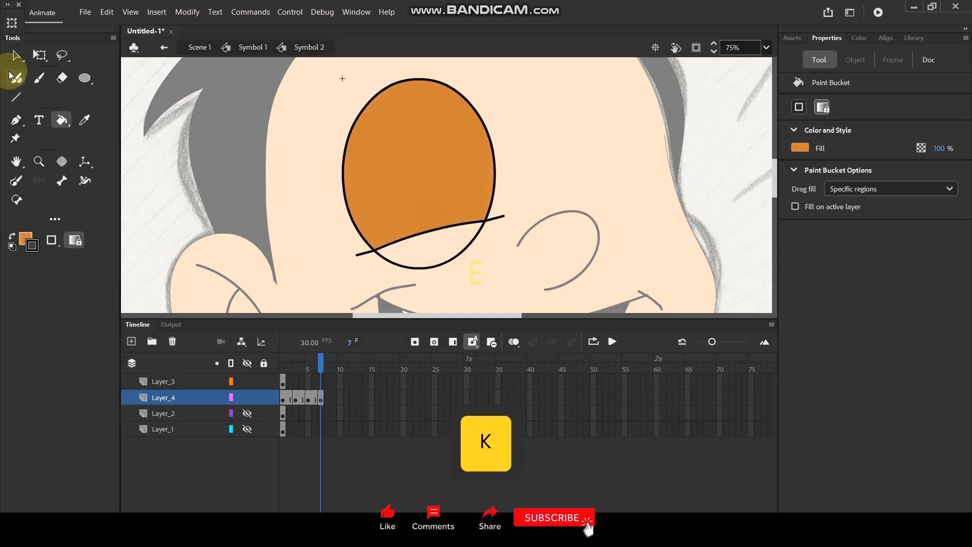
Step: Delete the lowest eyelid line on frame 7 together with its overhanging ends, keeping the orange fill
{"action": "left_click", "coordinate": [14, 56]}
{"action": "left_click", "coordinate": [358, 254]}
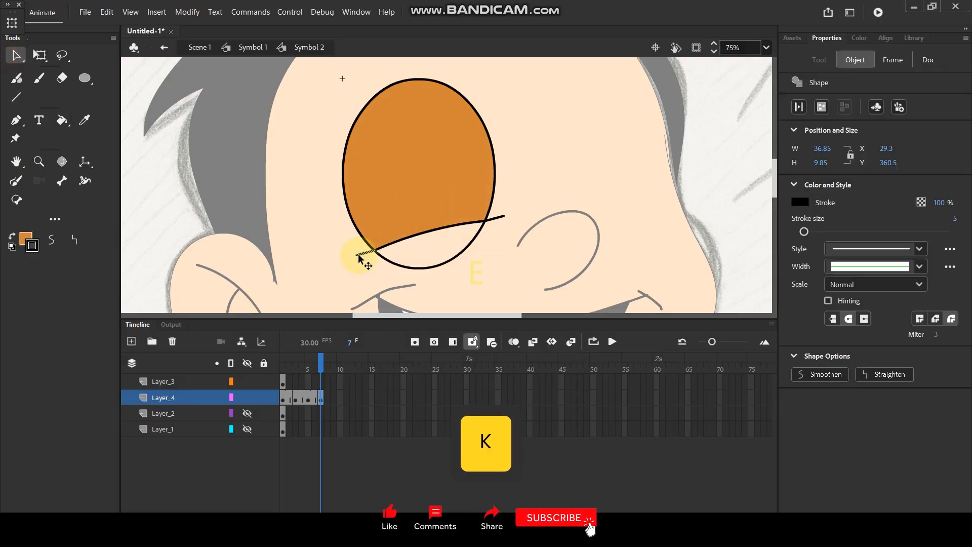
{"action": "key", "text": "Delete"}
{"action": "left_click", "coordinate": [476, 222]}
{"action": "key", "text": "Delete"}
{"action": "left_click", "coordinate": [497, 221]}
{"action": "key", "text": "Delete"}
Step: Insert a keyframe at frame 9 on Layer_4
{"action": "left_click_drag", "start_coordinate": [327, 396], "coordinate": [335, 396]}
{"action": "key", "text": "F6"}
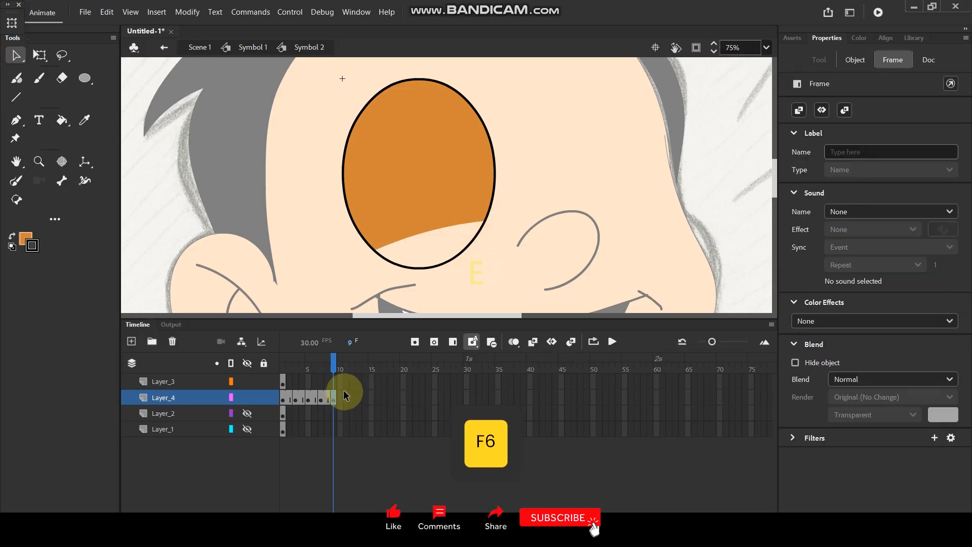
Step: Fill the empty lower part of the eye oval on Layer_4 frame 9 with the orange eyelid color
{"action": "left_click", "coordinate": [305, 272]}
{"action": "key", "text": "n"}
{"action": "key", "text": "k"}
{"action": "left_click", "coordinate": [421, 251]}
{"action": "scroll", "coordinate": [388, 194], "scroll_direction": "down", "scroll_amount": 1, "text": "ctrl"}
{"action": "scroll", "coordinate": [388, 194], "scroll_direction": "down", "scroll_amount": 3, "text": "ctrl"}
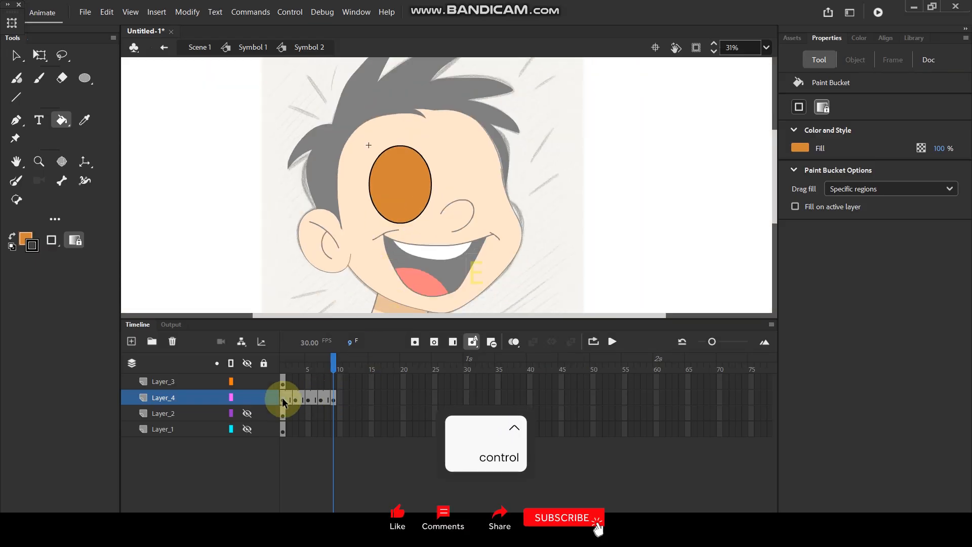
Step: Insert a keyframe at frame 3 of Layer_3 and move the eyebrow slightly down
{"action": "left_click", "coordinate": [298, 382]}
{"action": "key", "text": "F6"}
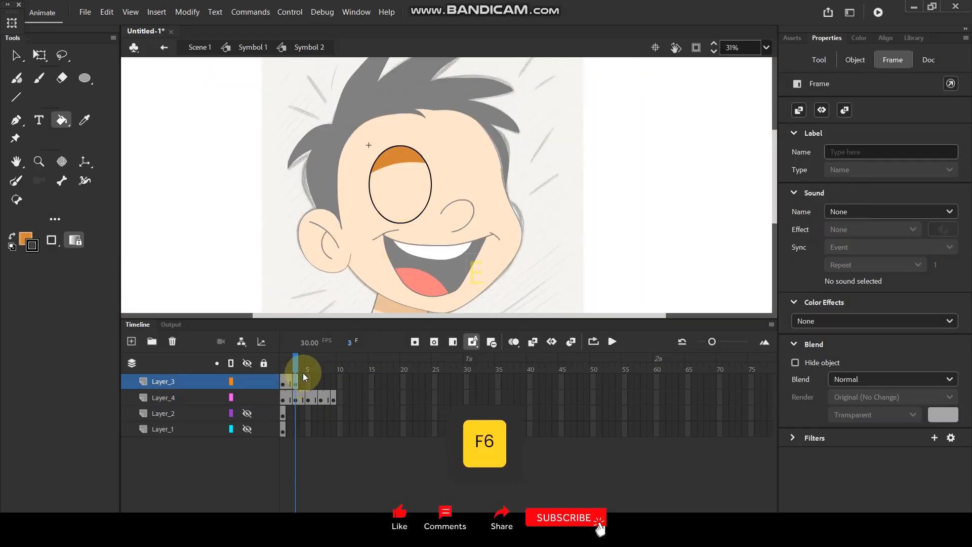
{"action": "left_click", "coordinate": [17, 54]}
{"action": "left_click", "coordinate": [391, 130]}
{"action": "scroll", "coordinate": [391, 131], "scroll_direction": "up", "scroll_amount": 3, "text": "ctrl"}
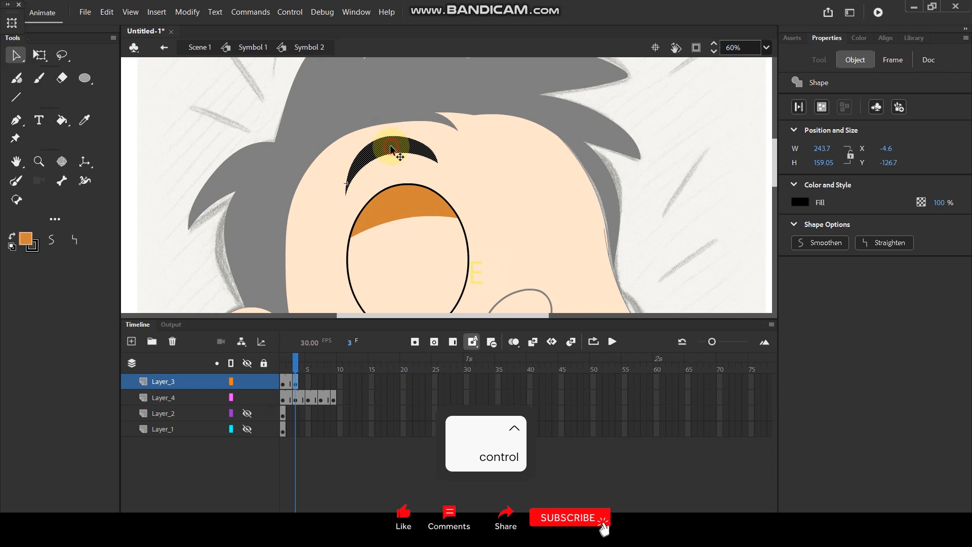
{"action": "left_click_drag", "start_coordinate": [390, 148], "coordinate": [392, 154]}
Step: Insert a keyframe at frame 5 of Layer_3 and lower the eyebrow a little further
{"action": "left_click", "coordinate": [311, 383]}
{"action": "left_click", "coordinate": [308, 383]}
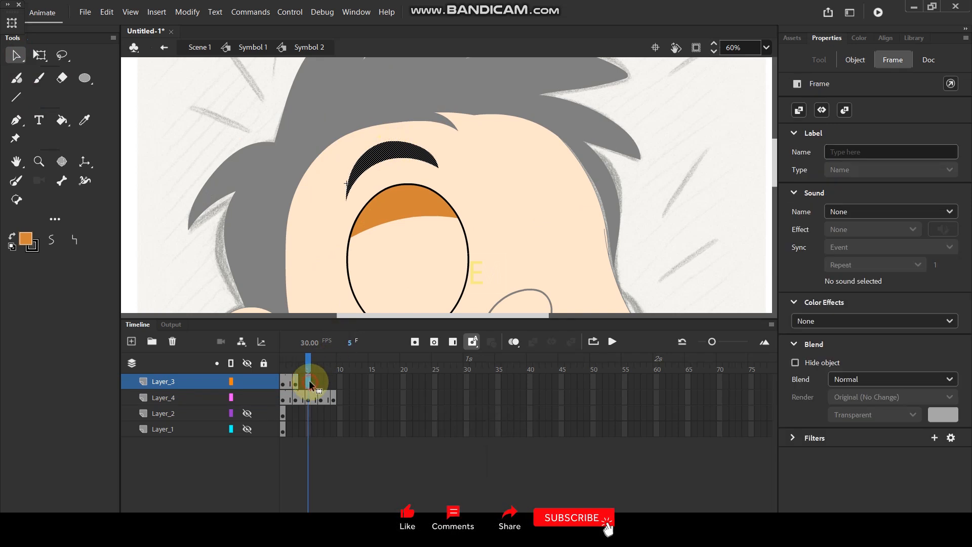
{"action": "key", "text": "F6"}
{"action": "left_click_drag", "start_coordinate": [386, 152], "coordinate": [385, 157]}
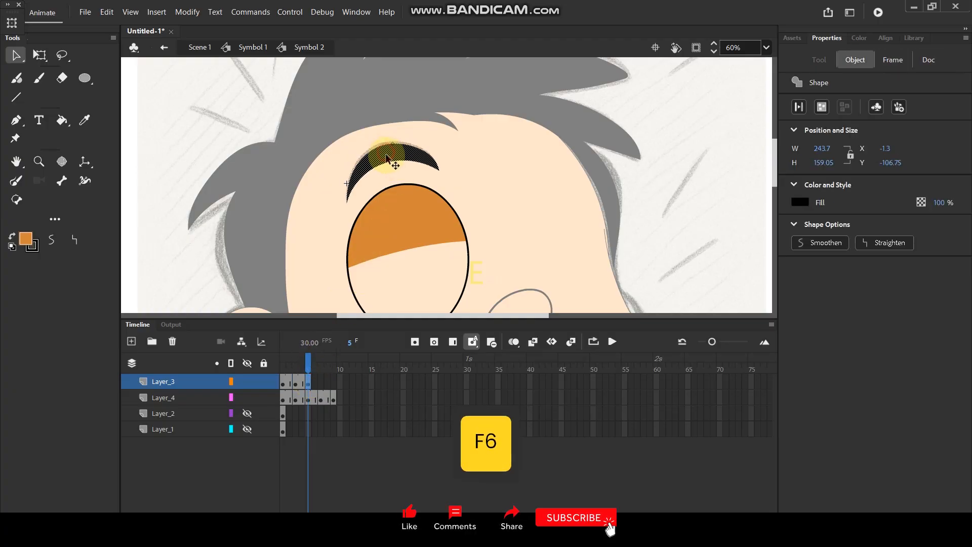
Step: Insert a keyframe at frame 7 of Layer_3 and lower the eyebrow to about Y -80
{"action": "left_click", "coordinate": [315, 382]}
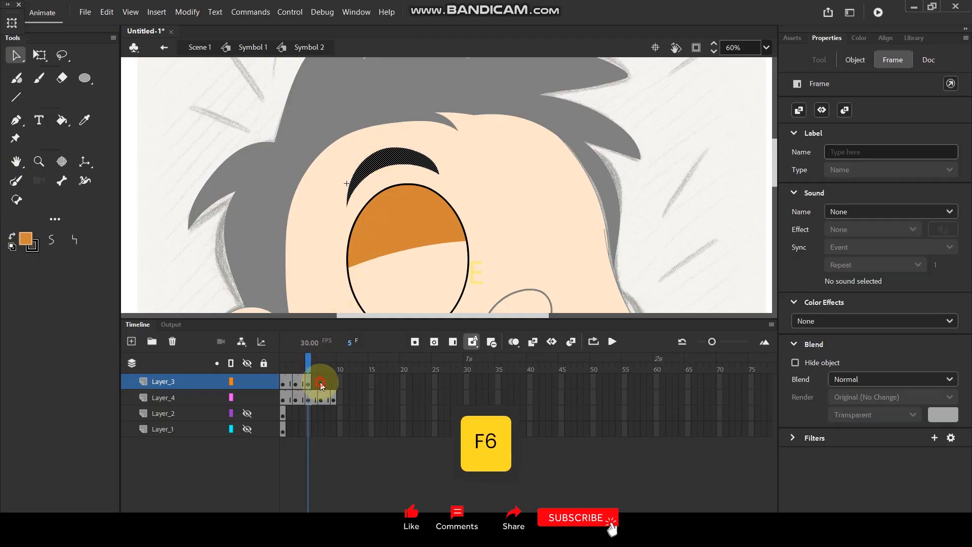
{"action": "left_click", "coordinate": [320, 382]}
{"action": "key", "text": "F6"}
{"action": "left_click_drag", "start_coordinate": [382, 159], "coordinate": [383, 169]}
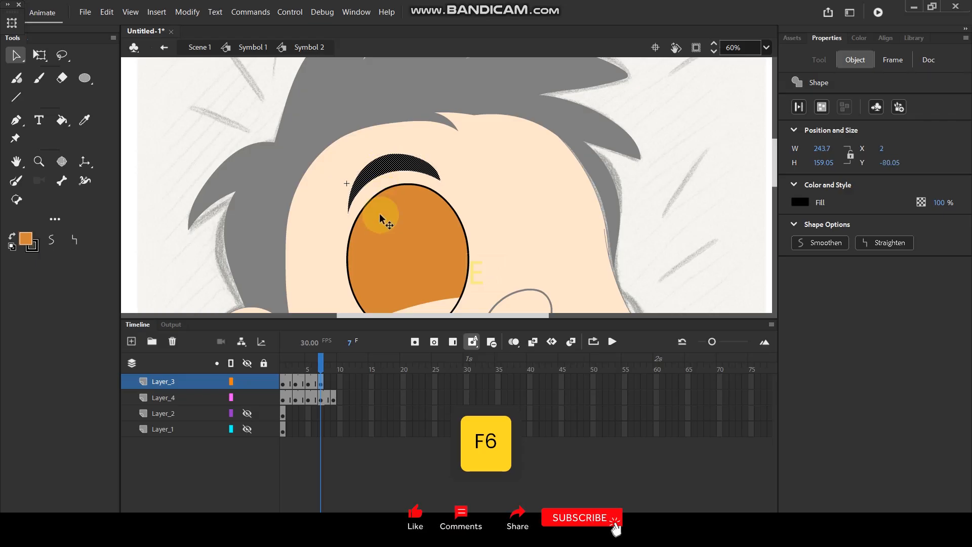
Step: Insert a keyframe at frame 9 of Layer_3 and lower the eyebrow to about Y -63, close to the closed eyelid
{"action": "left_click", "coordinate": [334, 384]}
{"action": "key", "text": "F6"}
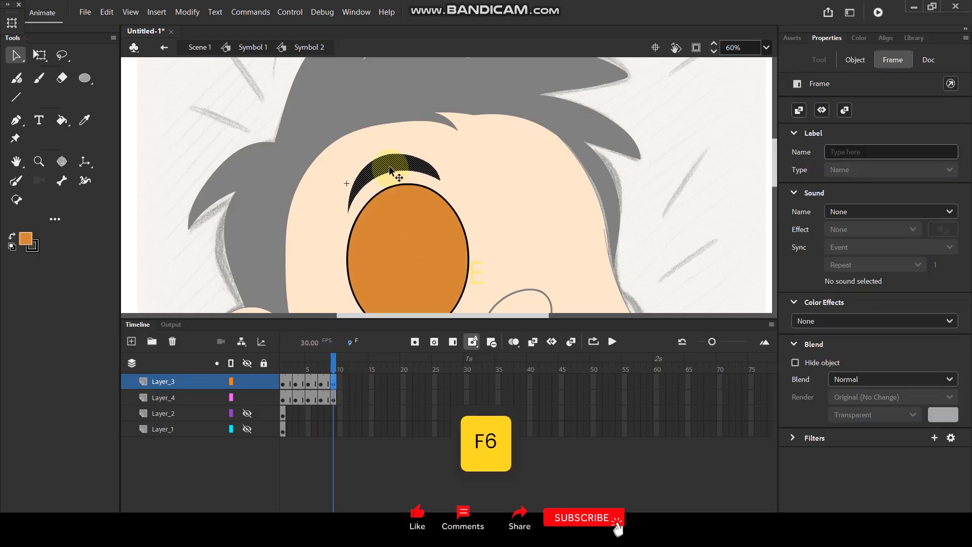
{"action": "left_click", "coordinate": [389, 171]}
{"action": "left_click_drag", "start_coordinate": [389, 172], "coordinate": [391, 178]}
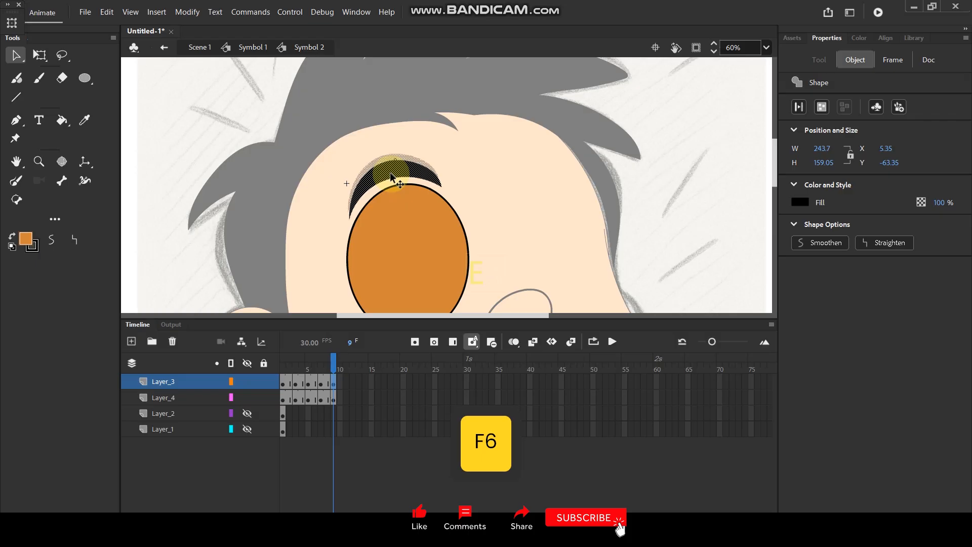
Step: Duplicate frames 1 to 9 of Layer_3 and Layer_4 so the copy starts at frame 15
{"action": "left_click", "coordinate": [354, 489]}
{"action": "mouse_move", "coordinate": [333, 385]}
{"action": "left_mouse_down"}
{"action": "mouse_move", "coordinate": [341, 381]}
{"action": "mouse_move", "coordinate": [264, 405]}
{"action": "mouse_move", "coordinate": [309, 384]}
{"action": "mouse_move", "coordinate": [371, 385]}
{"action": "left_mouse_up"}
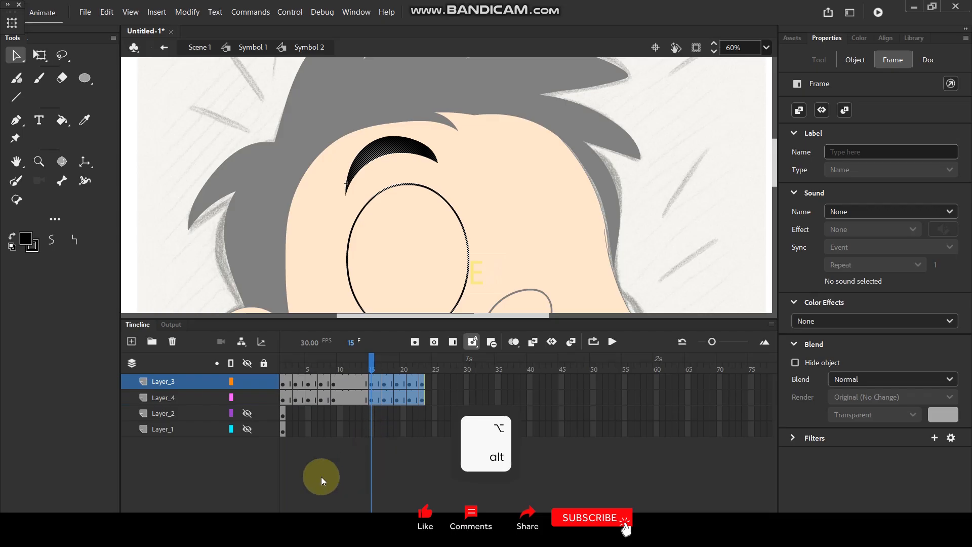
{"action": "left_click", "coordinate": [322, 475]}
Step: Remove the in-between frames at 16 and 17 from the copied block on Layer_3 and Layer_4
{"action": "left_click", "coordinate": [377, 399]}
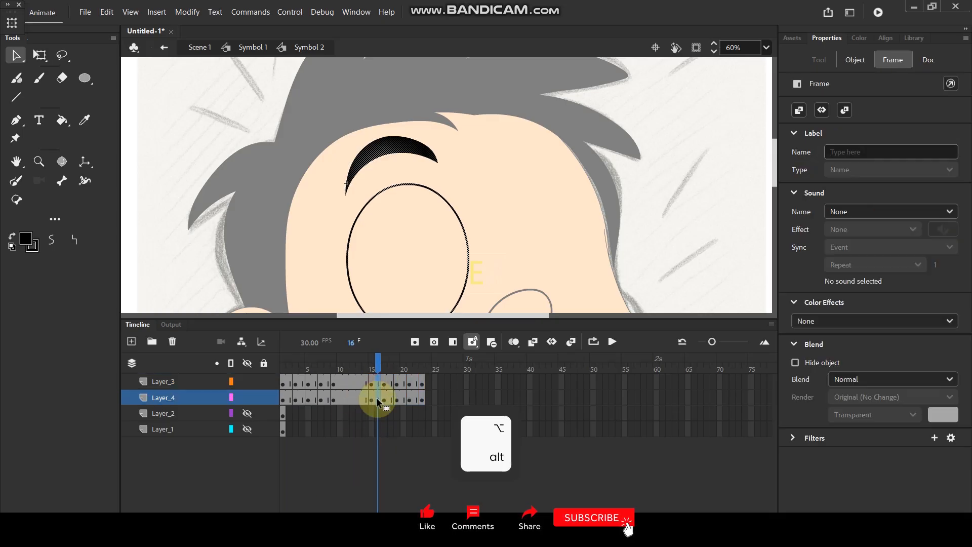
{"action": "right_click", "coordinate": [376, 398]}
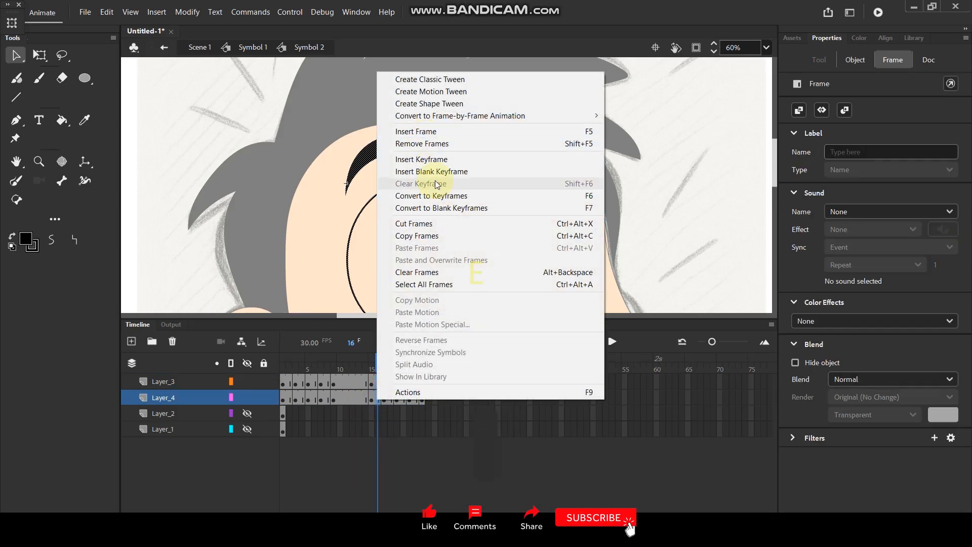
{"action": "left_click", "coordinate": [437, 146]}
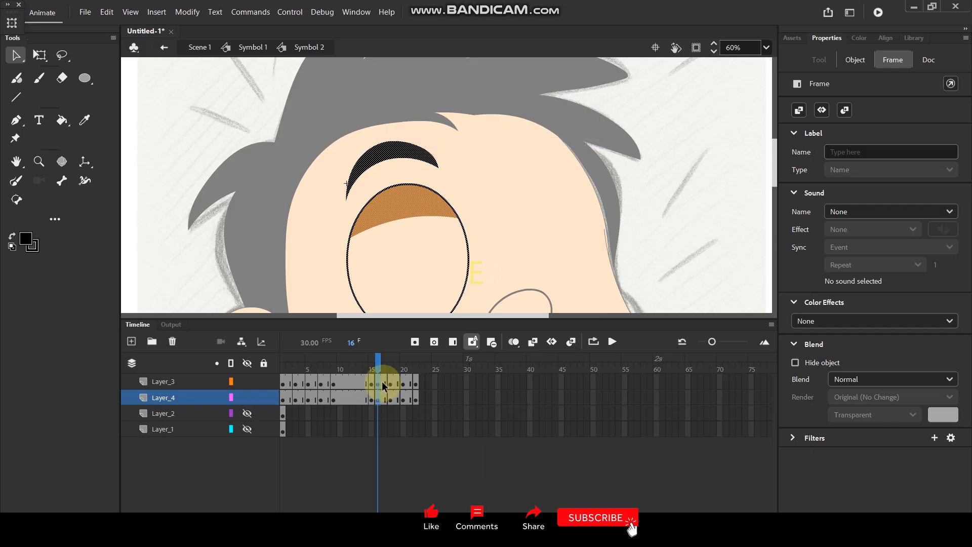
{"action": "left_click", "coordinate": [384, 383]}
{"action": "right_click", "coordinate": [384, 386]}
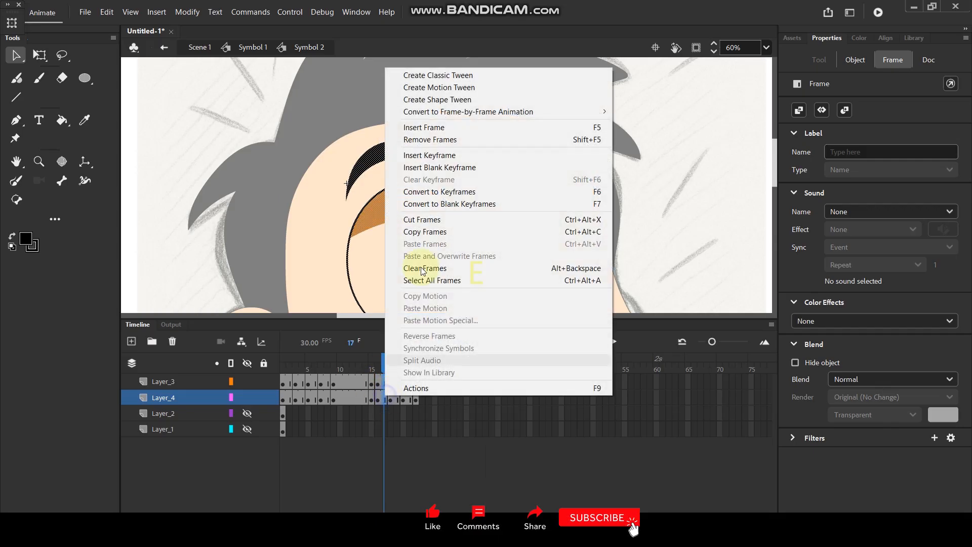
{"action": "left_click", "coordinate": [434, 139]}
Step: Remove the in-between frames at 18 and 19 from the copied block on Layer_3 and Layer_4
{"action": "left_click", "coordinate": [410, 375]}
{"action": "left_click", "coordinate": [390, 397]}
{"action": "right_click", "coordinate": [390, 397]}
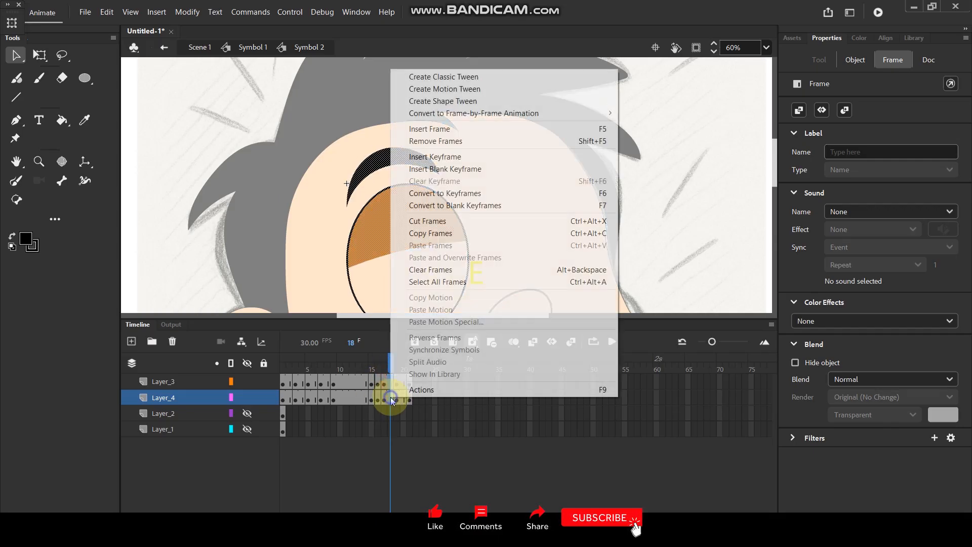
{"action": "left_click", "coordinate": [438, 154]}
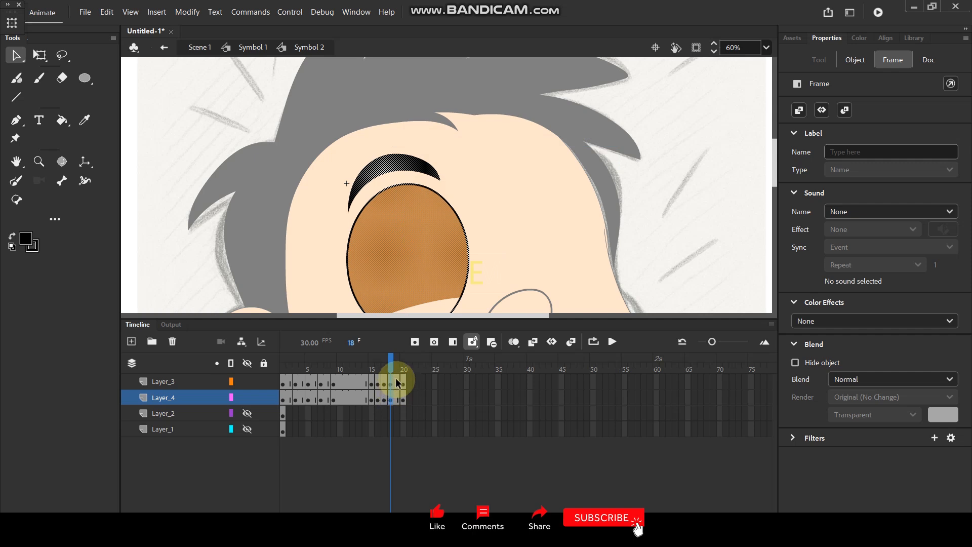
{"action": "left_click", "coordinate": [397, 397]}
{"action": "right_click", "coordinate": [398, 397]}
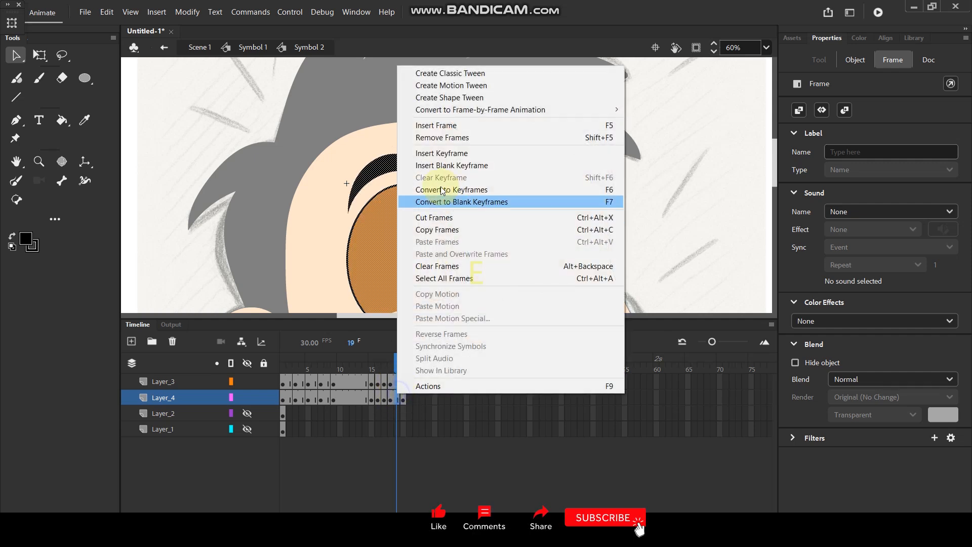
{"action": "left_click", "coordinate": [449, 136]}
{"action": "left_click", "coordinate": [417, 497]}
Step: Reverse frames 15 to 19 on Layer_3 and Layer_4 so the eye reopens
{"action": "left_click_drag", "start_coordinate": [398, 380], "coordinate": [377, 397]}
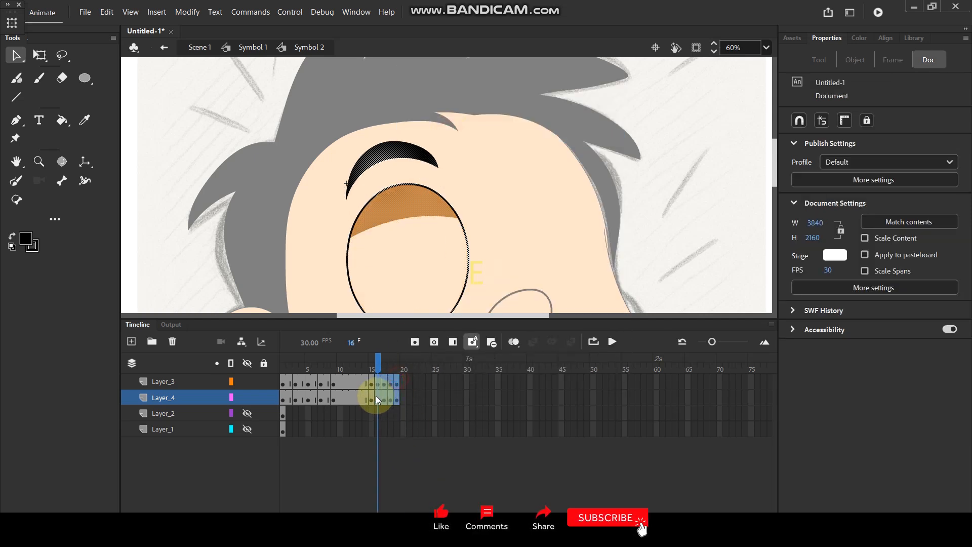
{"action": "left_click", "coordinate": [373, 397], "text": "shift"}
{"action": "right_click", "coordinate": [372, 396]}
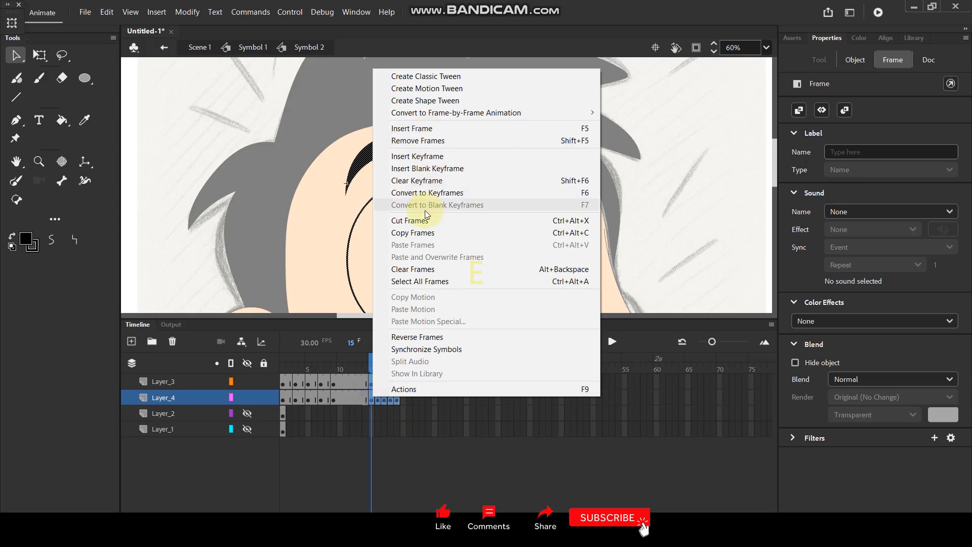
{"action": "left_click", "coordinate": [415, 337]}
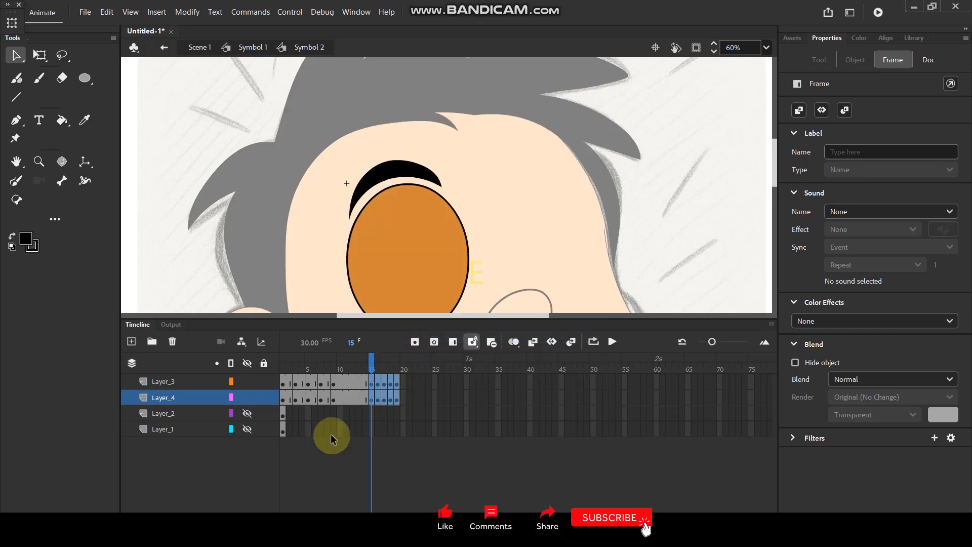
Step: Extend Layer_1 to frame 30 and make the hidden eye white and pupil layers visible
{"action": "left_click", "coordinate": [296, 413]}
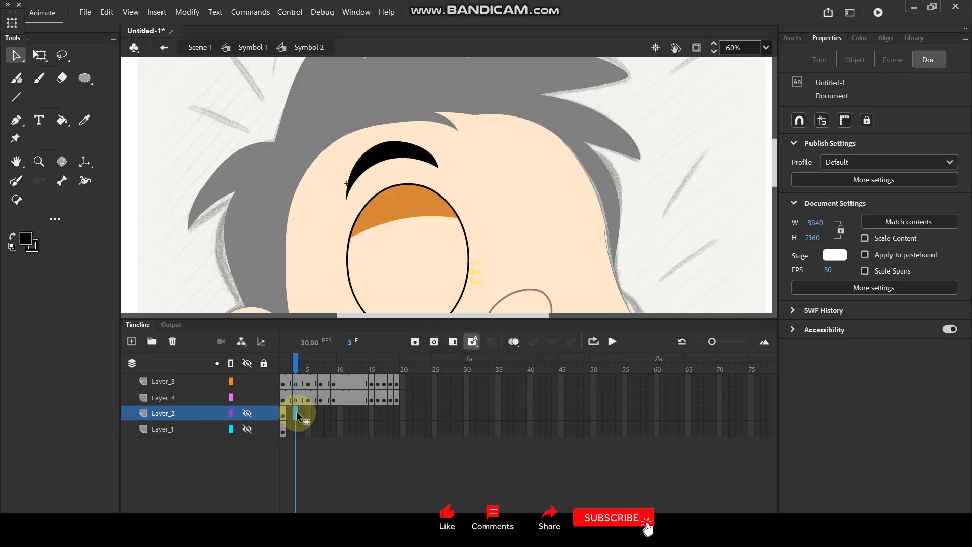
{"action": "left_click", "coordinate": [467, 429]}
{"action": "key", "text": "F5"}
{"action": "left_click", "coordinate": [324, 469]}
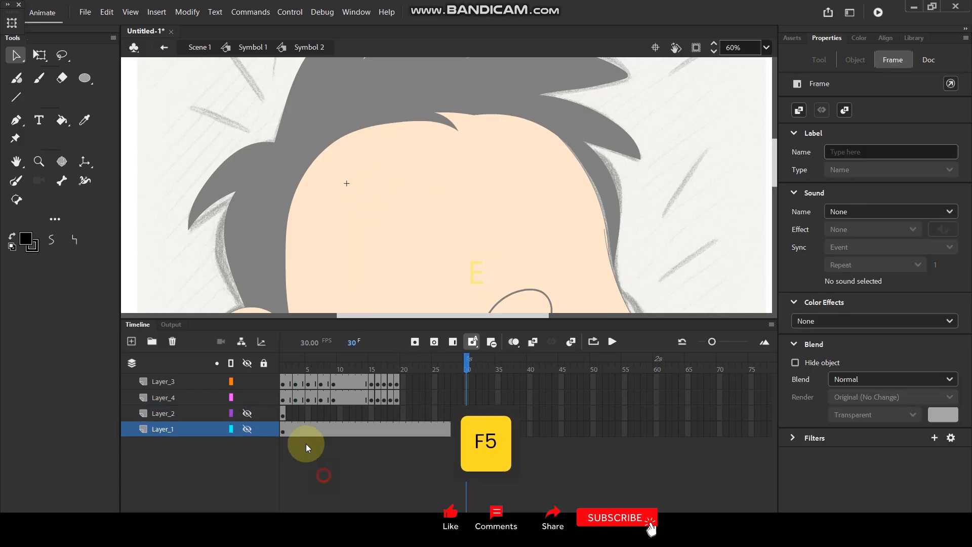
{"action": "left_click", "coordinate": [247, 430]}
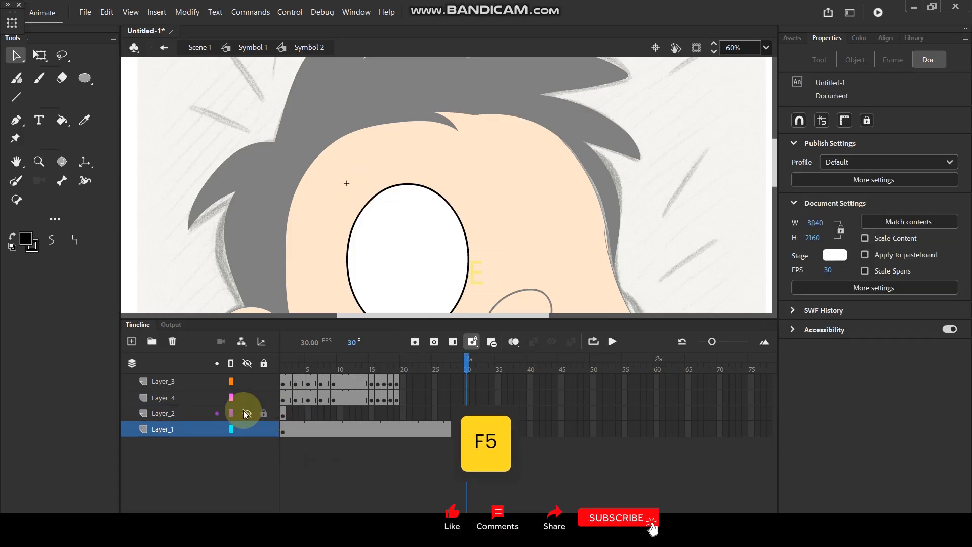
Step: Insert a keyframe at frame 3 of Layer_2 and nudge the pupil down to about Y 102.4
{"action": "left_click", "coordinate": [294, 412]}
{"action": "key", "text": "F6"}
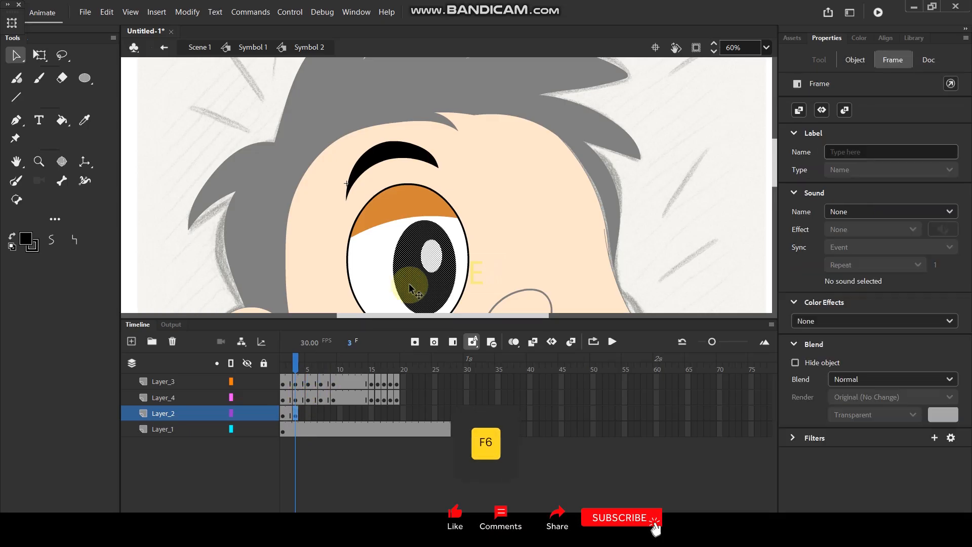
{"action": "key", "text": "space"}
{"action": "left_click_drag", "start_coordinate": [504, 191], "coordinate": [503, 159]}
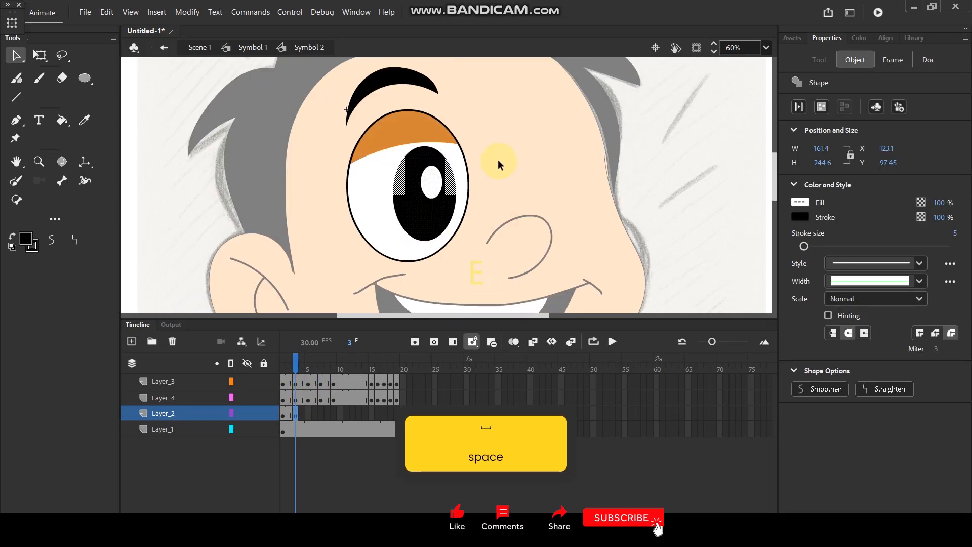
{"action": "key", "text": "Down"}
{"action": "key", "text": "Down"}
{"action": "key", "text": "Down"}
{"action": "key", "text": "Down"}
{"action": "key", "text": "Down"}
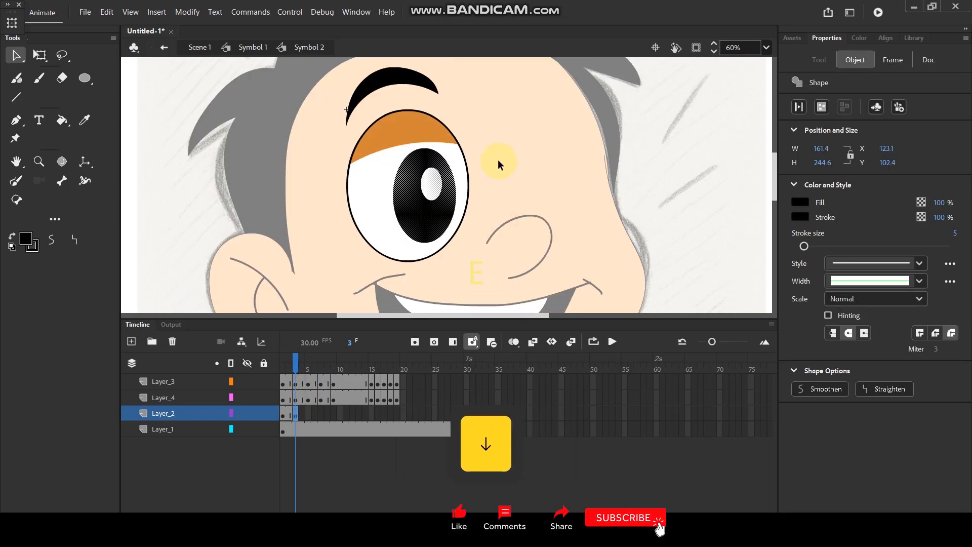
Step: Insert a keyframe at frame 5 of Layer_2 and nudge the pupil slightly further down
{"action": "left_click", "coordinate": [302, 411]}
{"action": "key", "text": "F6"}
{"action": "key", "text": "Down"}
{"action": "key", "text": "Down"}
{"action": "key", "text": "Down"}
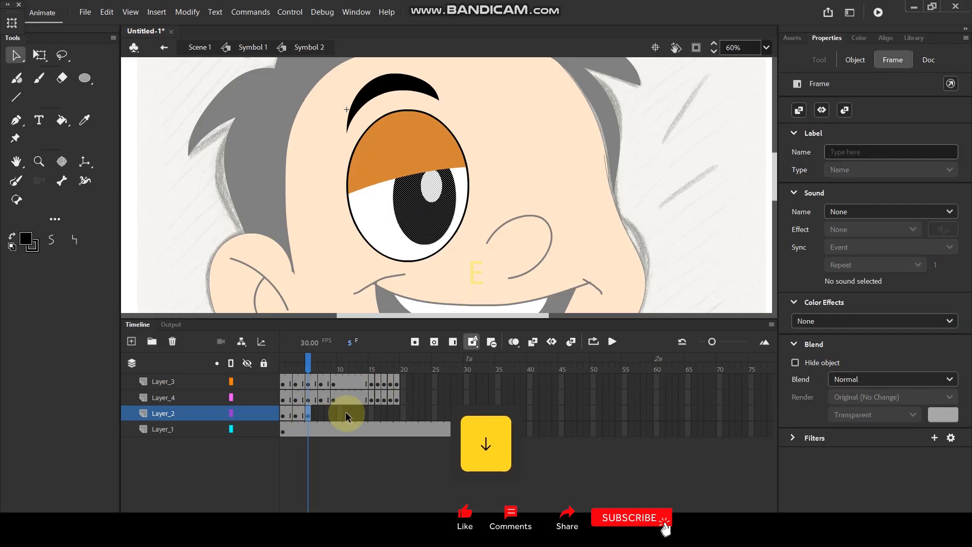
Step: Insert a keyframe at frame 7 of Layer_2 and nudge the pupil slightly further down
{"action": "left_click", "coordinate": [322, 411]}
{"action": "key", "text": "F6"}
{"action": "key", "text": "Down"}
{"action": "key", "text": "Down"}
{"action": "key", "text": "Down"}
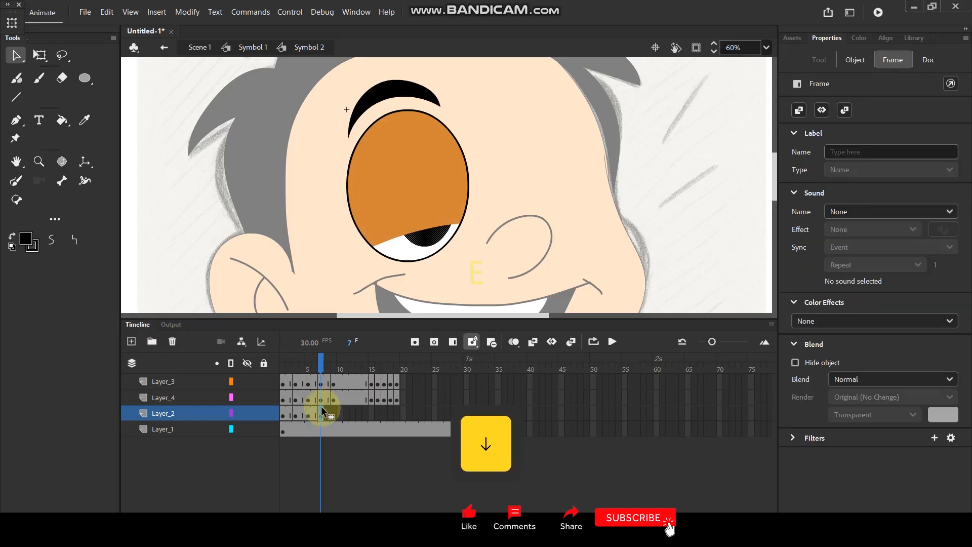
Step: Insert a keyframe at frame 9 of Layer_2 and nudge the pupil slightly further down
{"action": "left_click", "coordinate": [335, 415]}
{"action": "key", "text": "F6"}
{"action": "key", "text": "Down"}
{"action": "key", "text": "Down"}
{"action": "key", "text": "Down"}
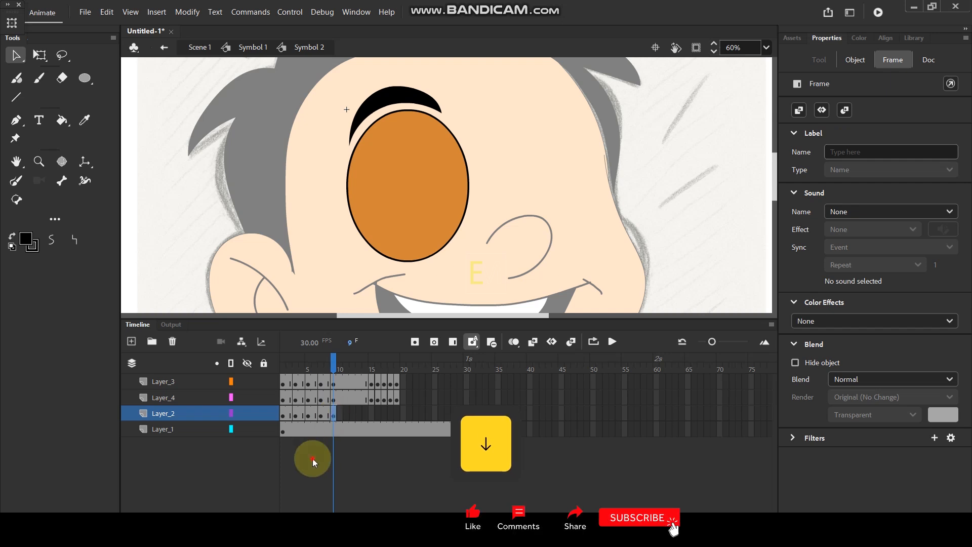
Step: Duplicate frames 1 to 9 of Layer_2 so the copy starts at frame 15
{"action": "left_click", "coordinate": [313, 459]}
{"action": "left_click_drag", "start_coordinate": [334, 413], "coordinate": [370, 412]}
{"action": "left_click", "coordinate": [375, 465]}
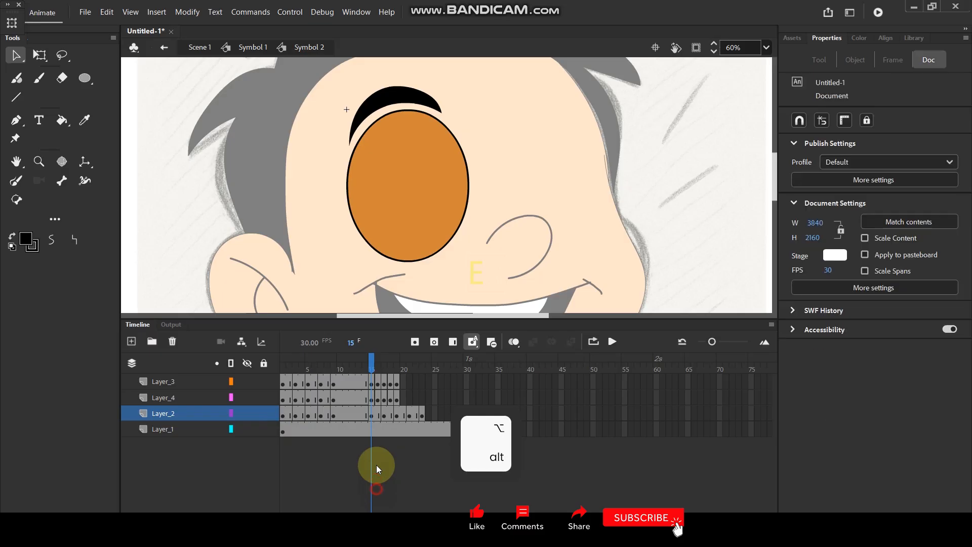
Step: Remove the in-between frames at 16, 17, 18 and 19 from the copied block on Layer_2
{"action": "right_click", "coordinate": [378, 415]}
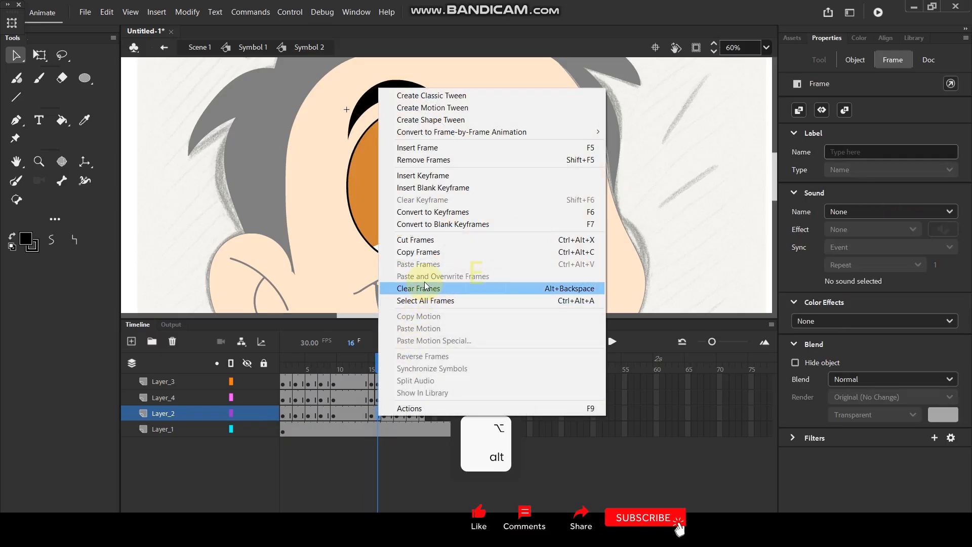
{"action": "left_click", "coordinate": [434, 159]}
{"action": "left_click", "coordinate": [385, 415]}
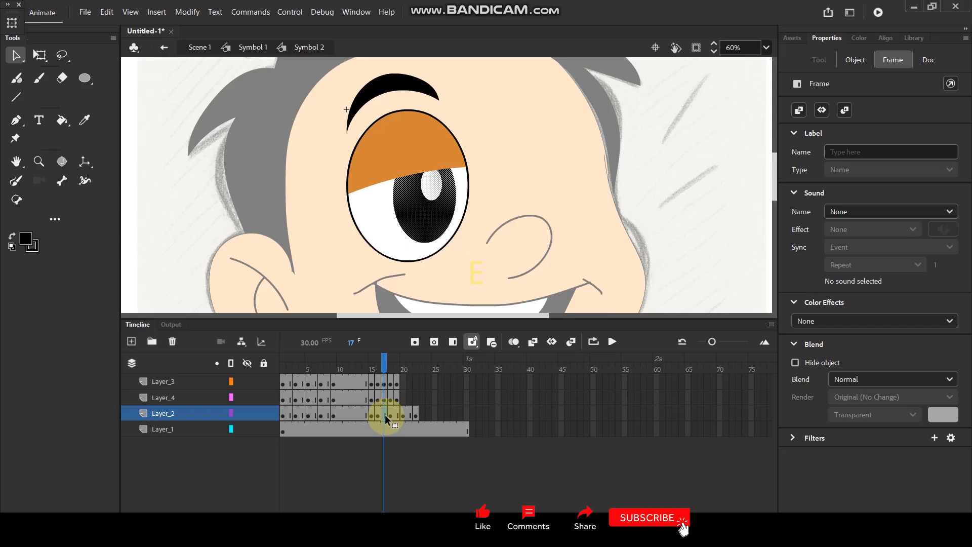
{"action": "key", "text": "shift+F5"}
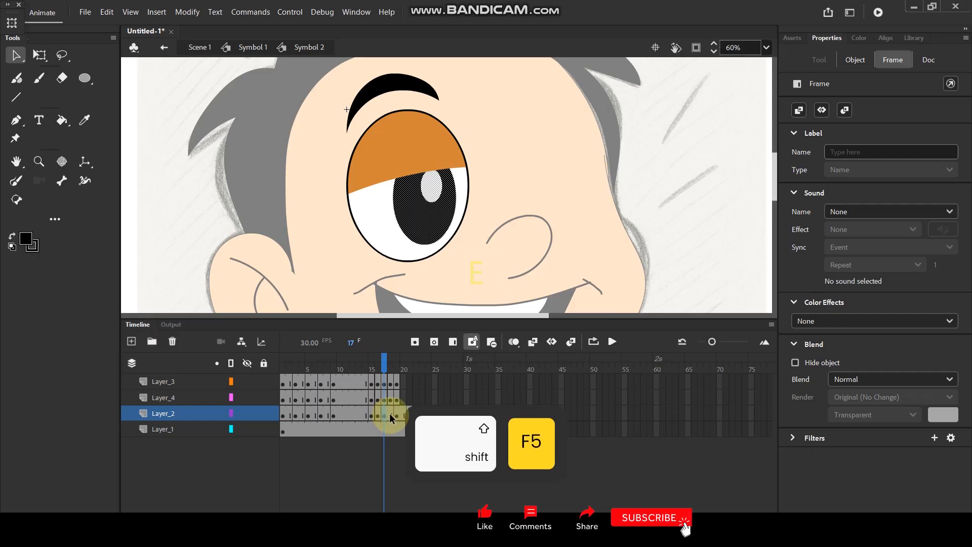
{"action": "left_click", "coordinate": [390, 415]}
{"action": "key", "text": "shift+F5"}
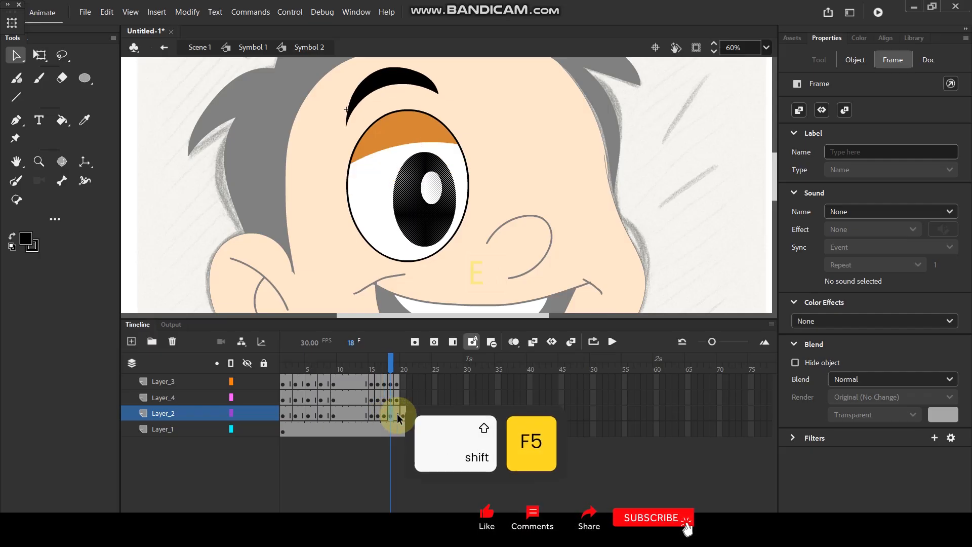
{"action": "left_click", "coordinate": [397, 415]}
{"action": "key", "text": "shift+F5"}
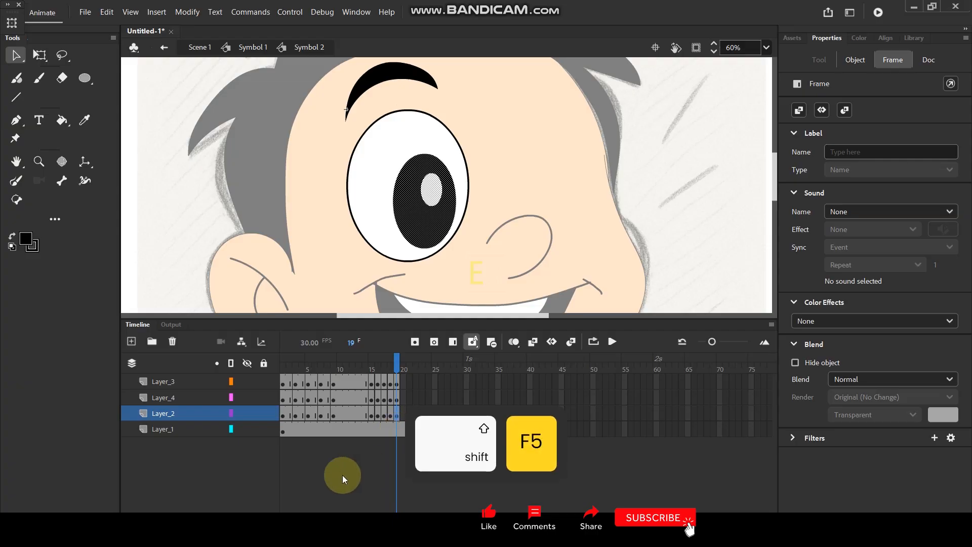
Step: Reverse frames 15 to 19 on Layer_2 so the pupil motion plays backwards as the eye reopens
{"action": "left_click", "coordinate": [352, 472]}
{"action": "left_click_drag", "start_coordinate": [396, 413], "coordinate": [371, 415]}
{"action": "right_click", "coordinate": [371, 414]}
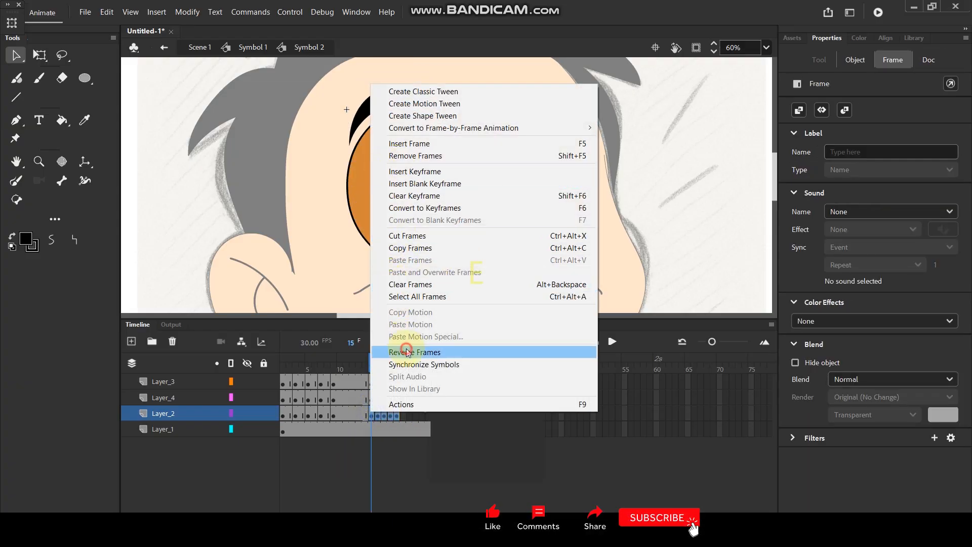
{"action": "left_click", "coordinate": [407, 353]}
{"action": "left_click", "coordinate": [403, 486]}
Step: Extend Layer_2, Layer_3 and Layer_4 to frame 30 and play back the blink animation
{"action": "left_click", "coordinate": [464, 413]}
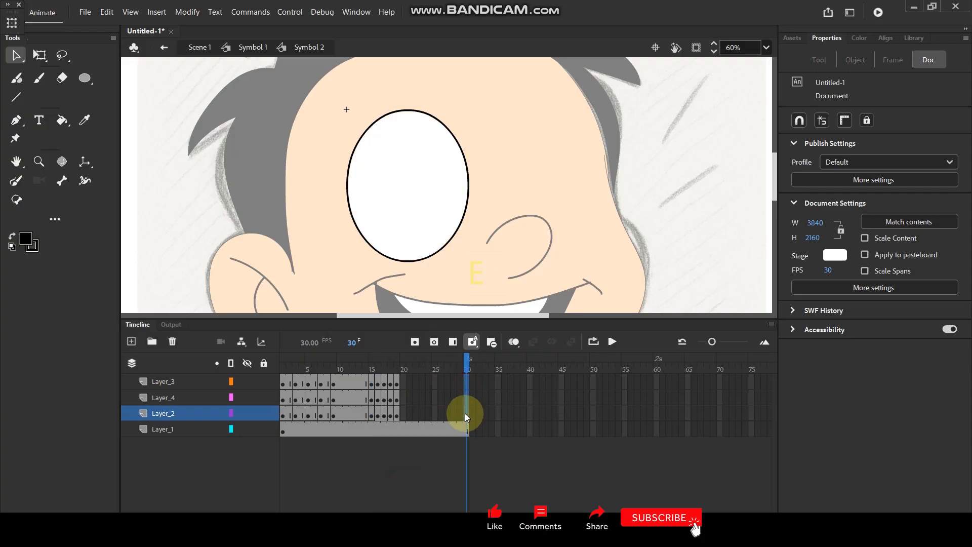
{"action": "key", "text": "F5"}
{"action": "key", "text": "Return"}
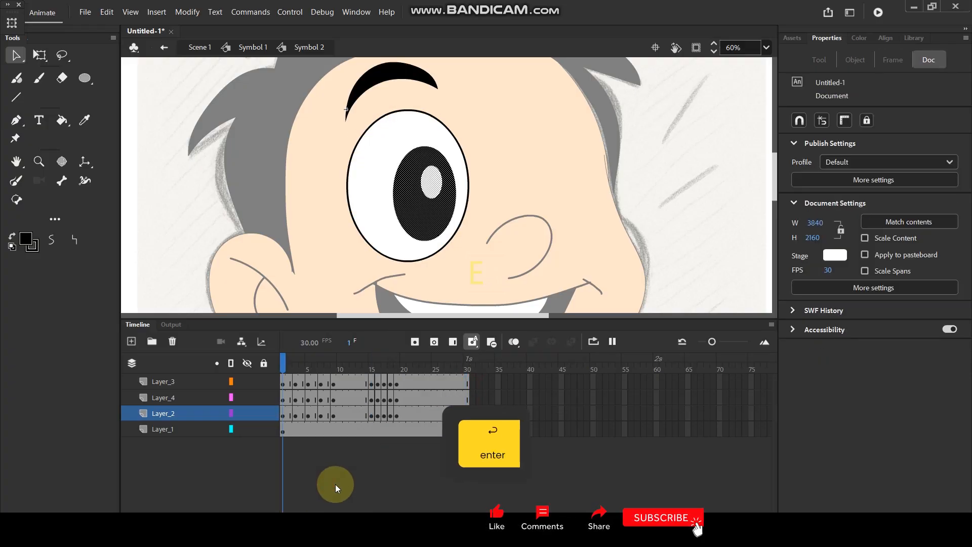
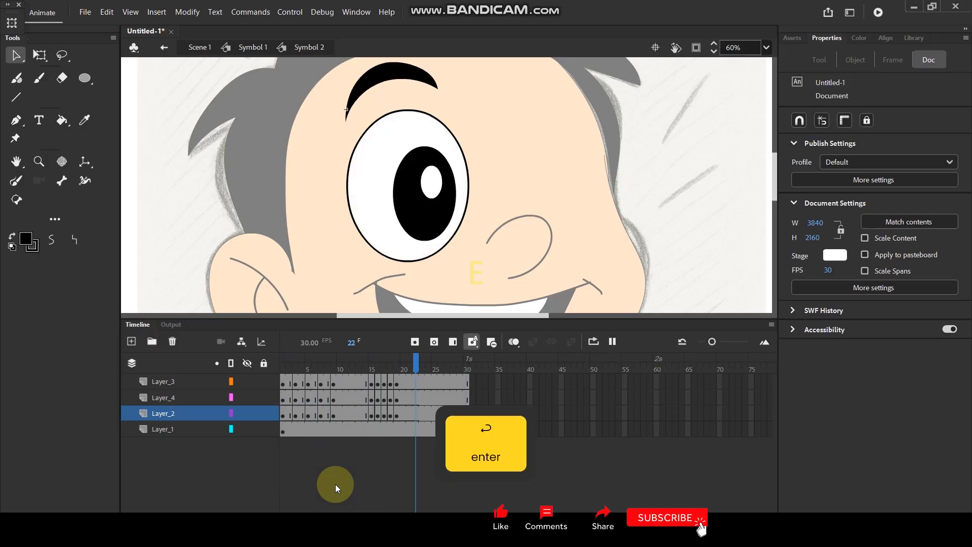
Step: Return to editing Symbol 1, show Layer_1 as outlines and place a copy of the eye over the second sketched eye
{"action": "double_click", "coordinate": [175, 179]}
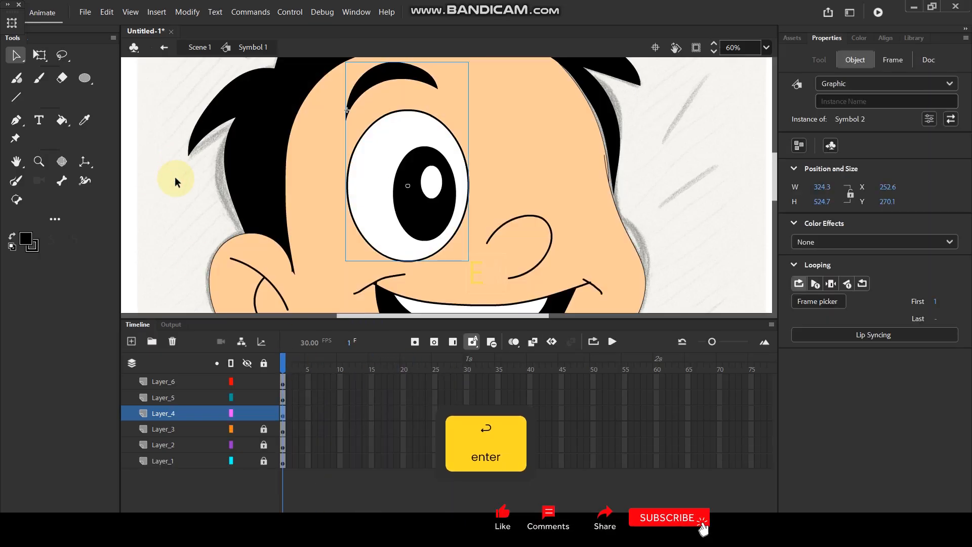
{"action": "left_click", "coordinate": [232, 461]}
{"action": "left_click_drag", "start_coordinate": [412, 196], "coordinate": [550, 188]}
{"action": "key", "text": "space"}
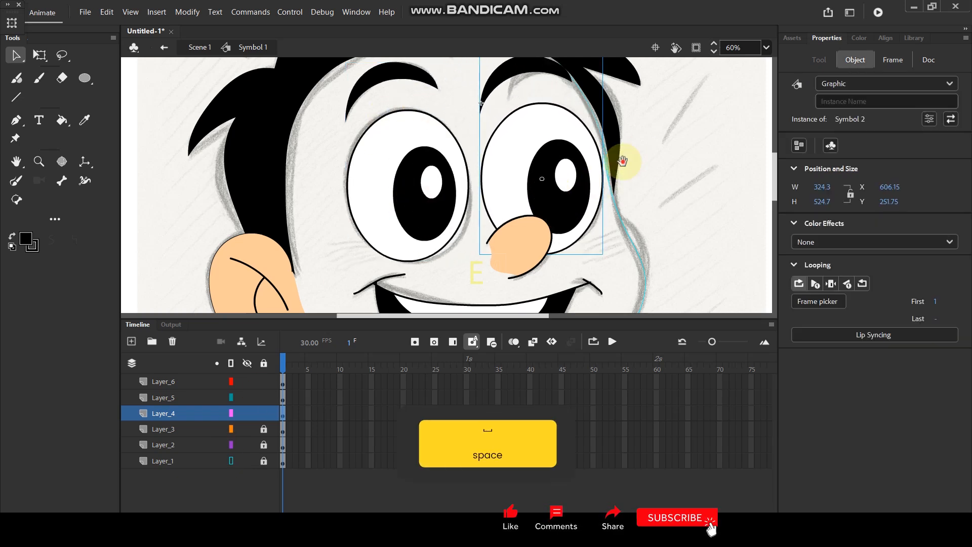
{"action": "left_click_drag", "start_coordinate": [623, 161], "coordinate": [573, 190]}
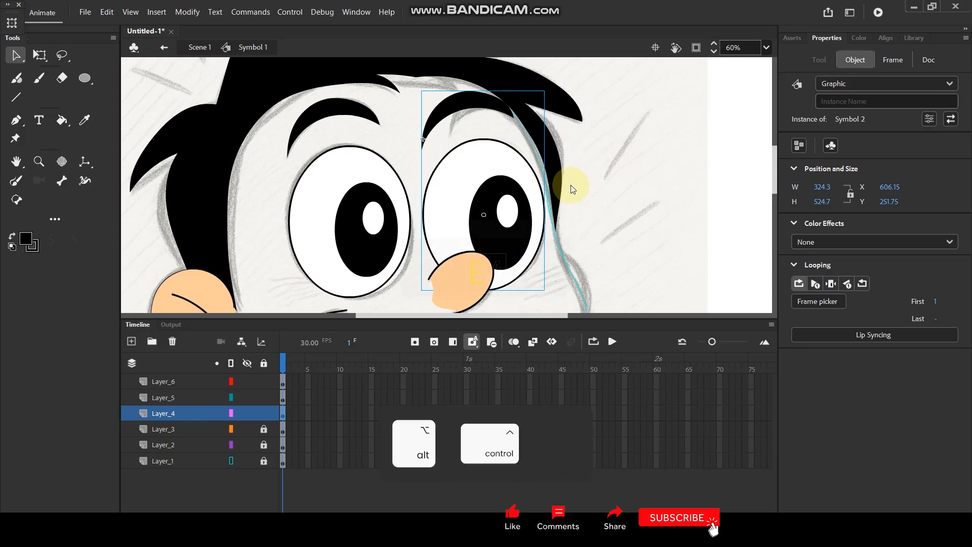
Step: Scale the copied eye to 90%, fit it over the second sketched eye, and turn off the outline display of Layer_1
{"action": "key", "text": "ctrl+alt+s"}
{"action": "type", "text": "90"}
{"action": "key", "text": "Return"}
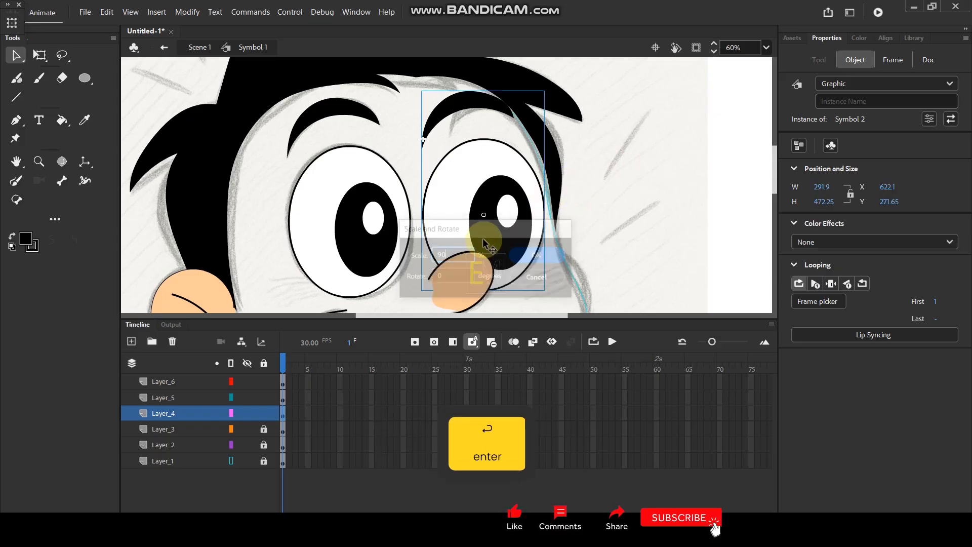
{"action": "left_click_drag", "start_coordinate": [510, 206], "coordinate": [515, 202]}
{"action": "left_click", "coordinate": [622, 156]}
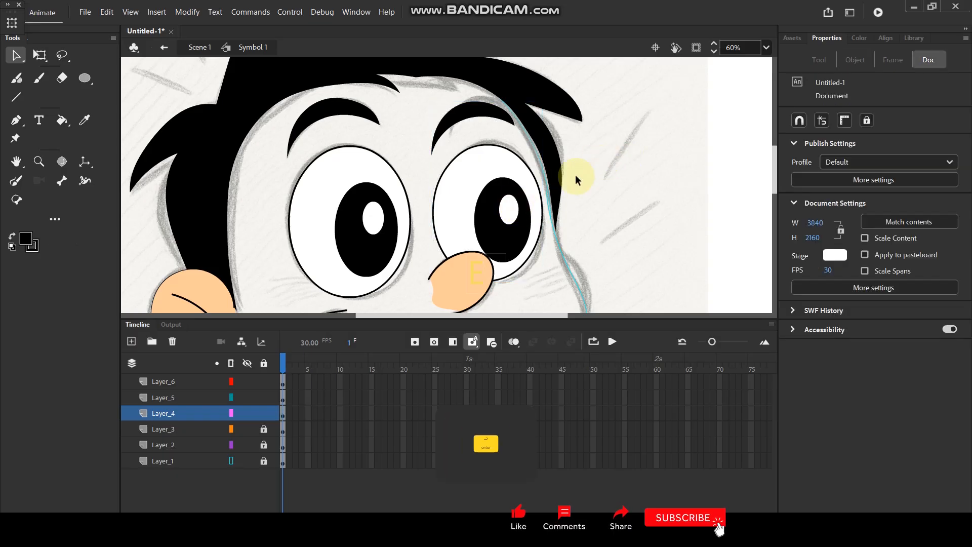
{"action": "left_click", "coordinate": [502, 212]}
{"action": "left_click", "coordinate": [645, 204]}
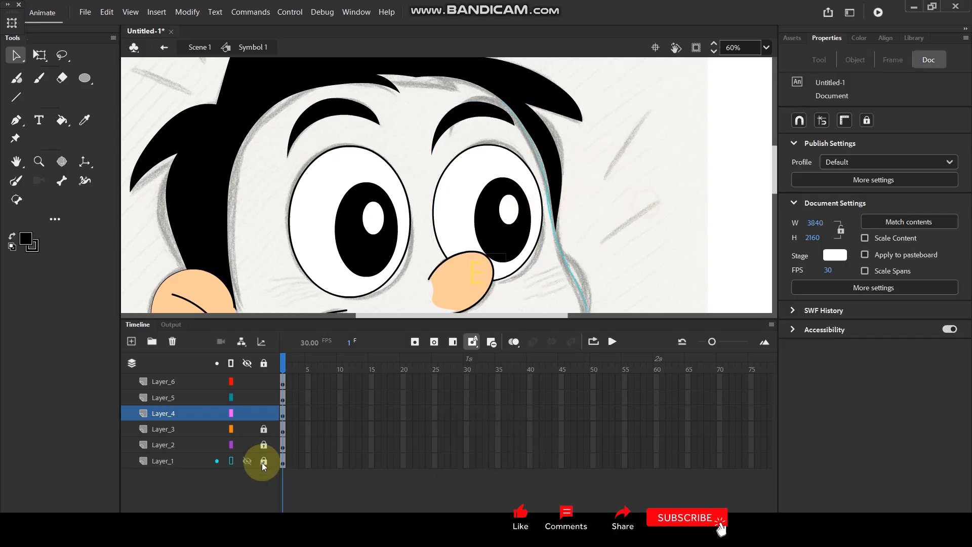
{"action": "left_click", "coordinate": [231, 461]}
{"action": "scroll", "coordinate": [441, 153], "scroll_direction": "down", "scroll_amount": 3}
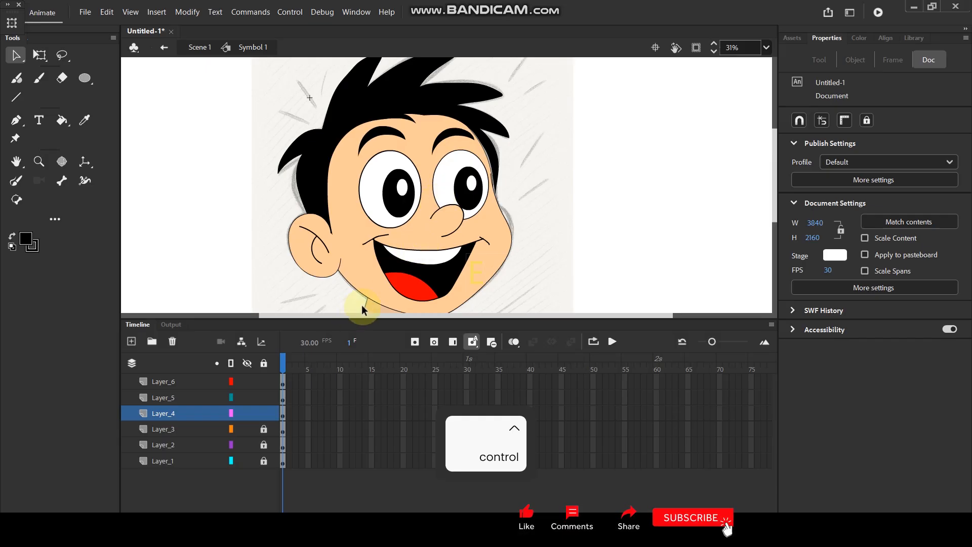
Step: Set the mouth symbol's looping to play a single frame
{"action": "left_click", "coordinate": [427, 283]}
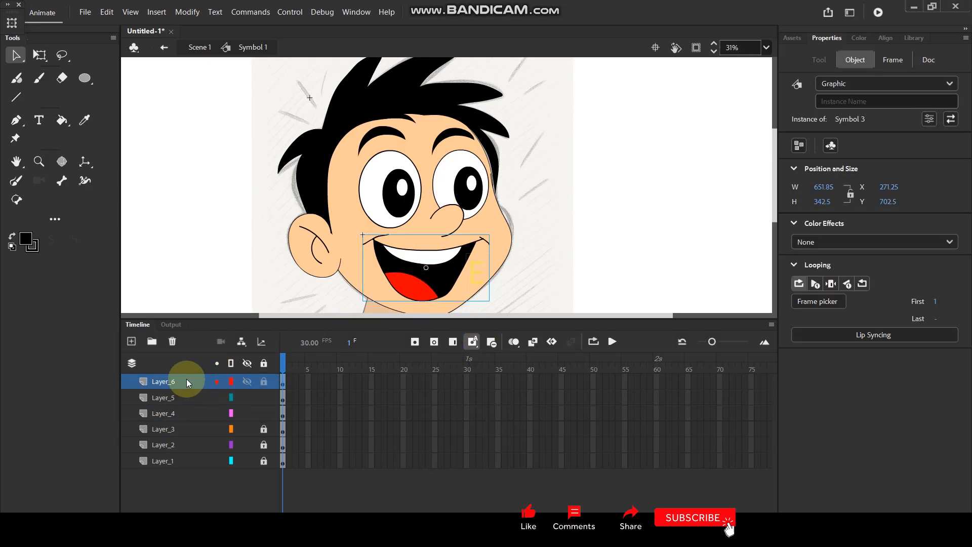
{"action": "left_click", "coordinate": [832, 284]}
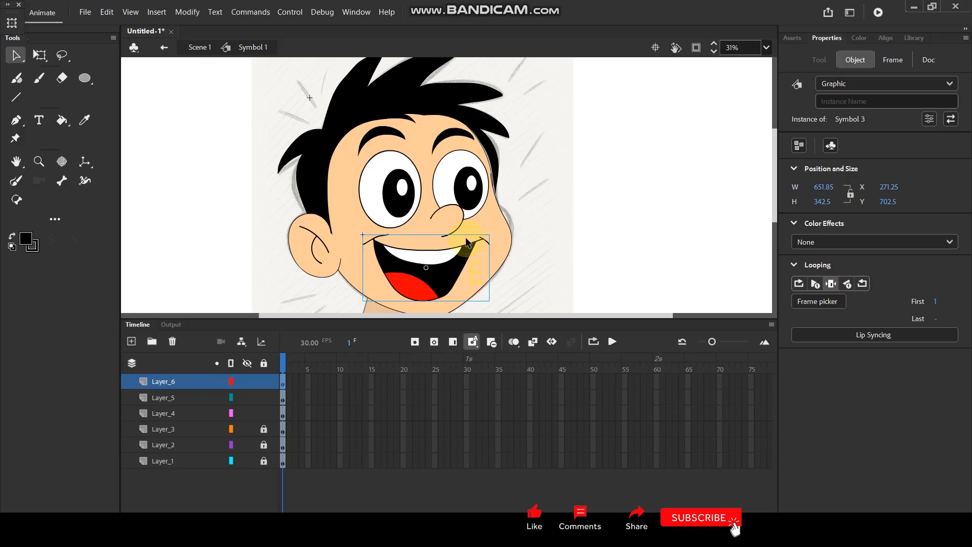
{"action": "left_click", "coordinate": [403, 195]}
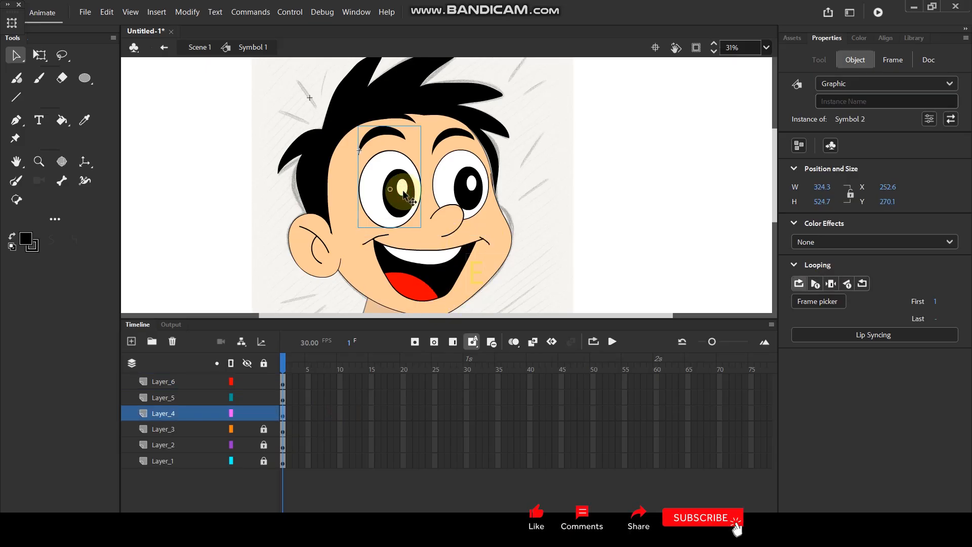
{"action": "scroll", "coordinate": [404, 195], "scroll_direction": "down", "scroll_amount": 2}
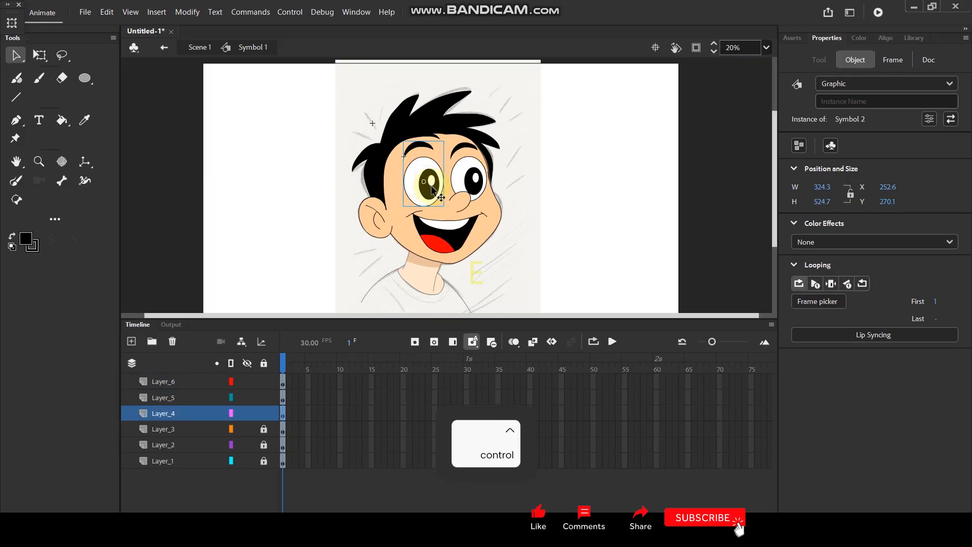
{"action": "scroll", "coordinate": [432, 190], "scroll_direction": "up", "scroll_amount": 1}
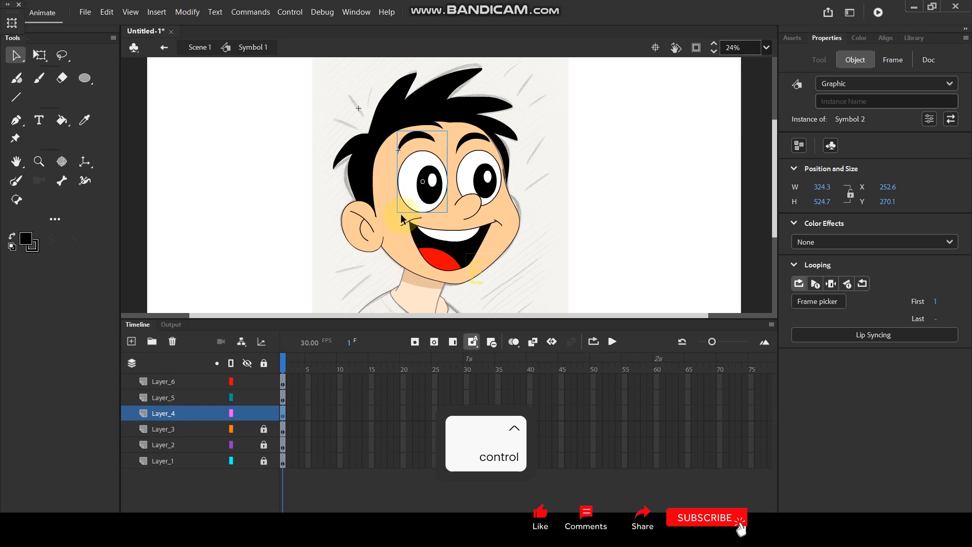
{"action": "left_click_drag", "start_coordinate": [309, 65], "coordinate": [151, 97]}
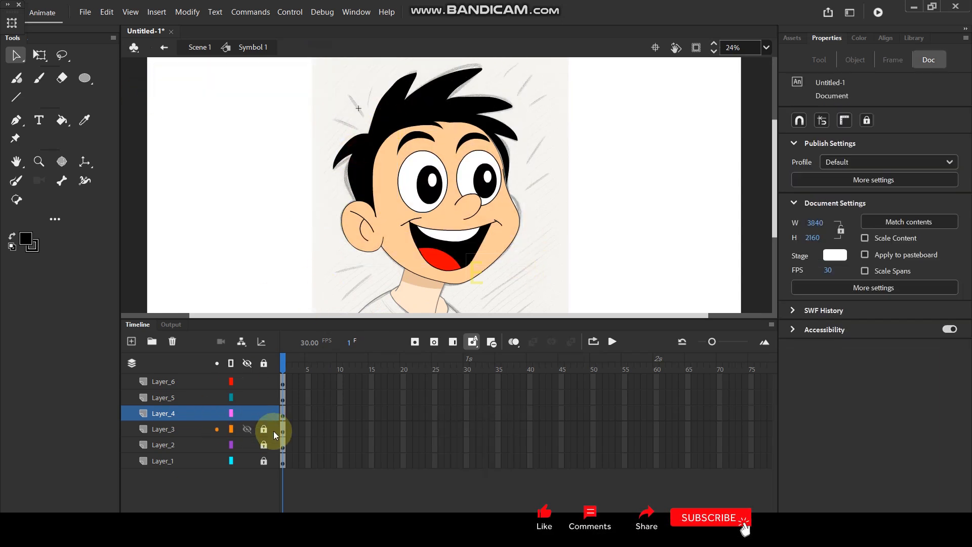
Step: Unlock Layer_1, Layer_2 and Layer_3, and move the hair from Layer_2 onto Layer_1 in the same place
{"action": "left_click", "coordinate": [270, 137]}
{"action": "left_click", "coordinate": [399, 110]}
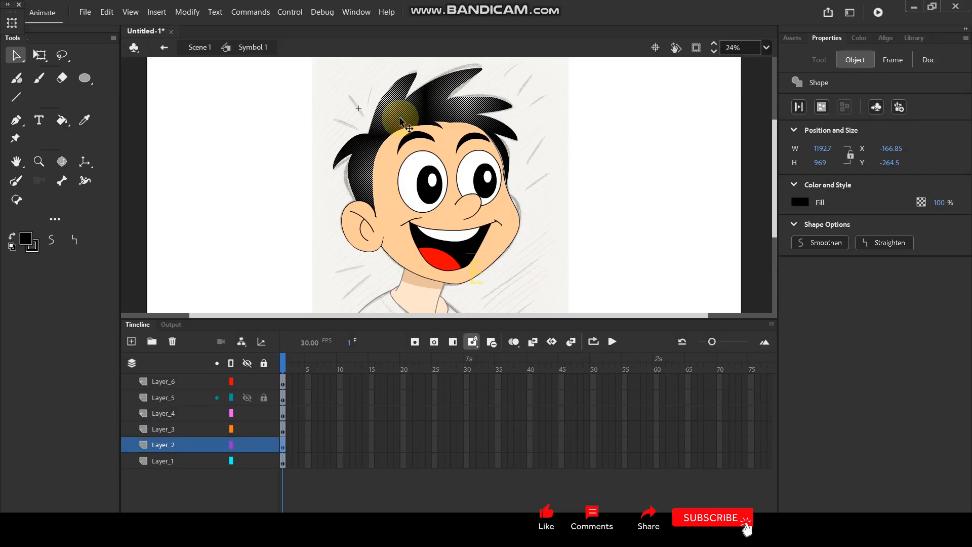
{"action": "left_click", "coordinate": [186, 444]}
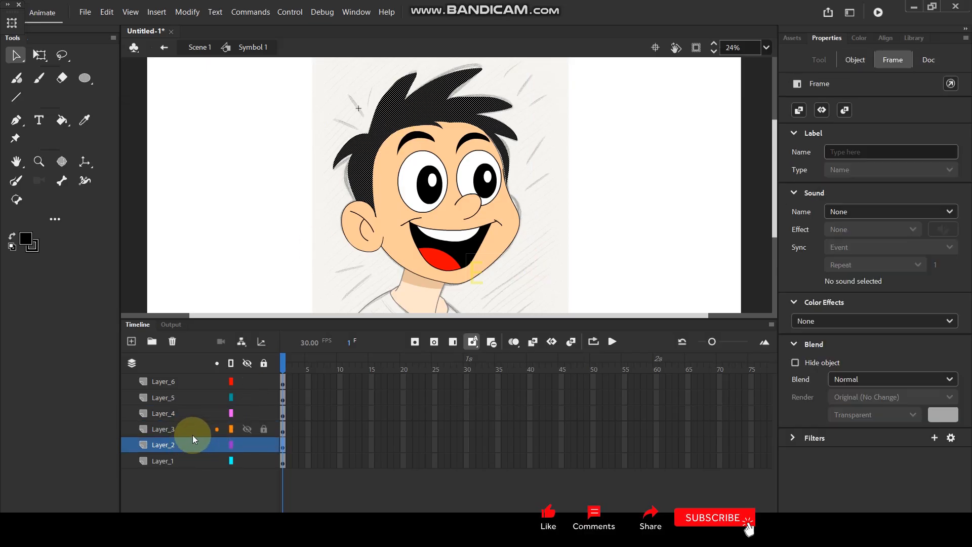
{"action": "key", "text": "ctrl"}
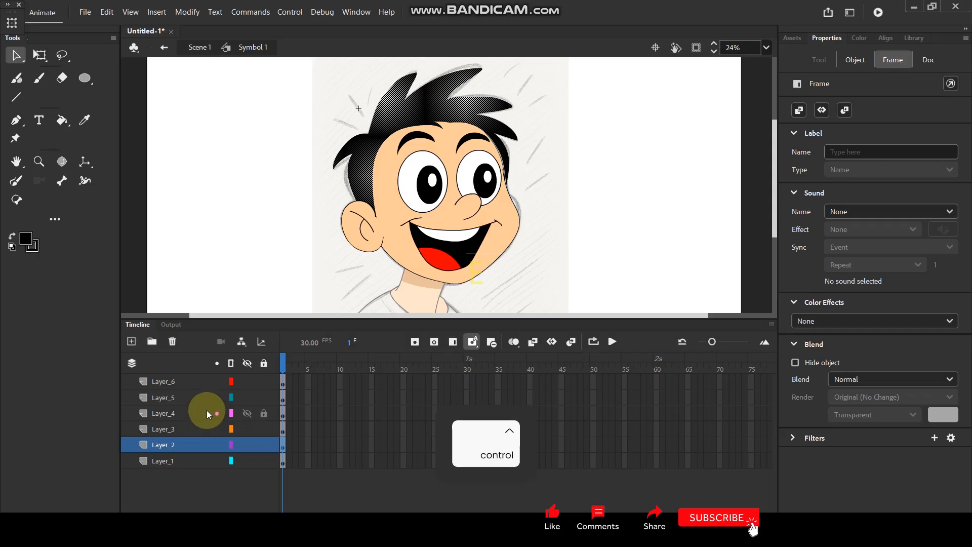
{"action": "key", "text": "ctrl+x"}
{"action": "left_click", "coordinate": [388, 186]}
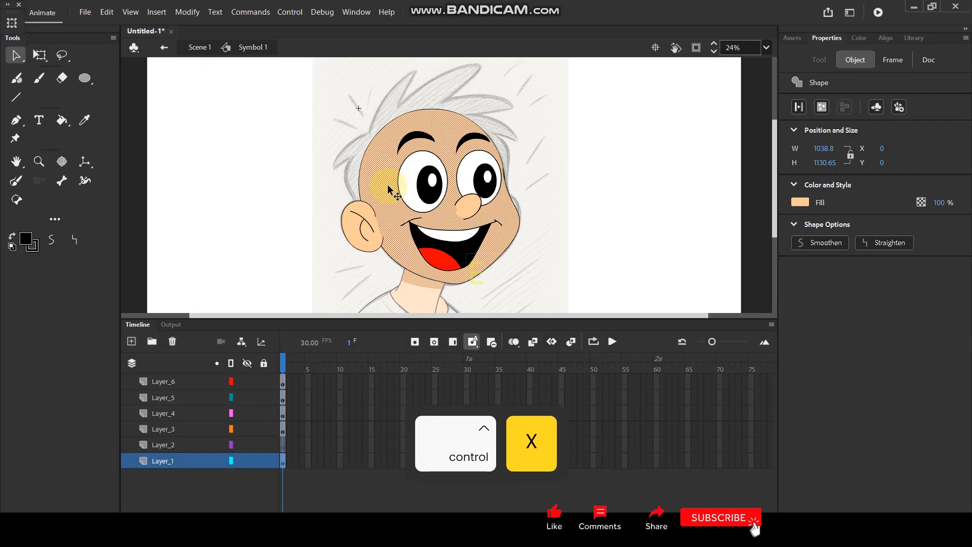
{"action": "key", "text": "ctrl+shift+v"}
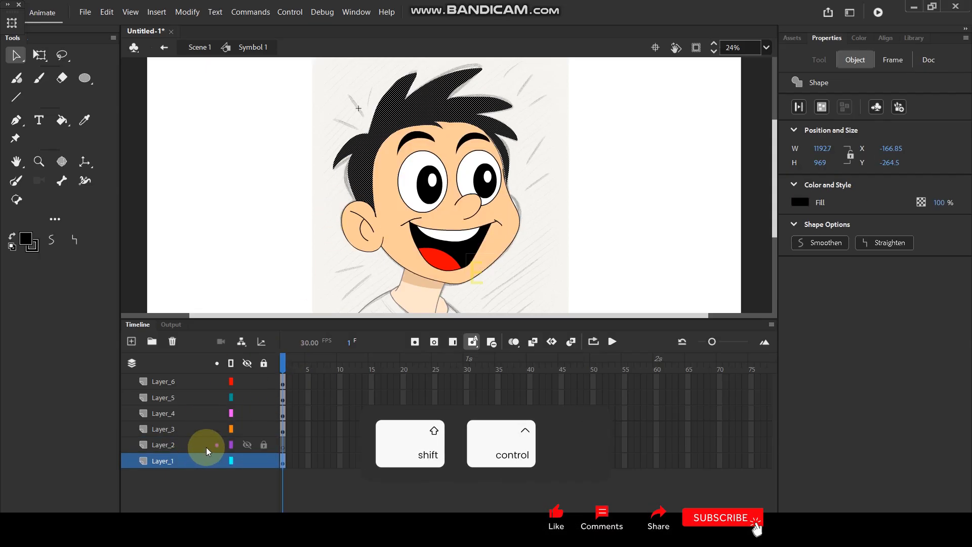
{"action": "left_click", "coordinate": [223, 194]}
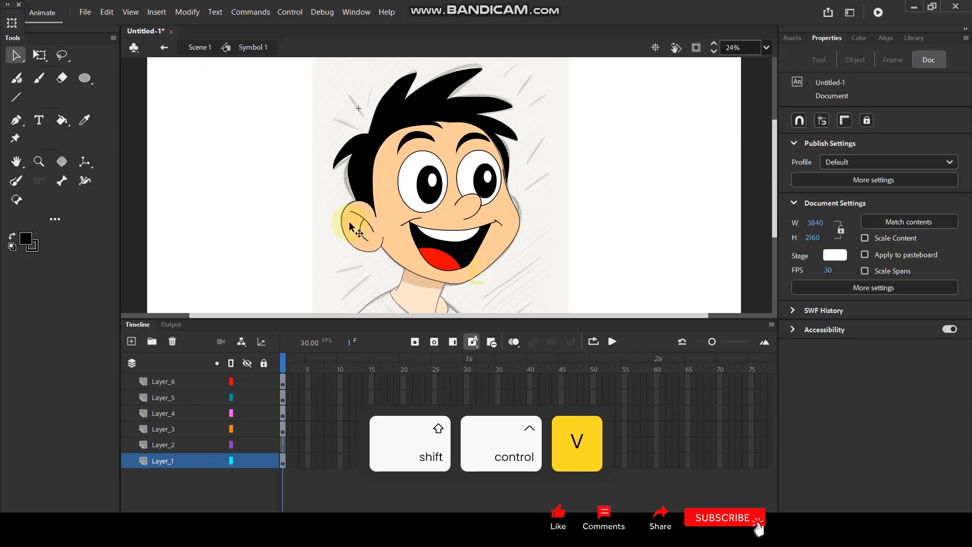
Step: Convert the ear artwork on Layer_3 into a graphic symbol named Symbol 4
{"action": "left_click", "coordinate": [367, 223]}
{"action": "left_click", "coordinate": [184, 427]}
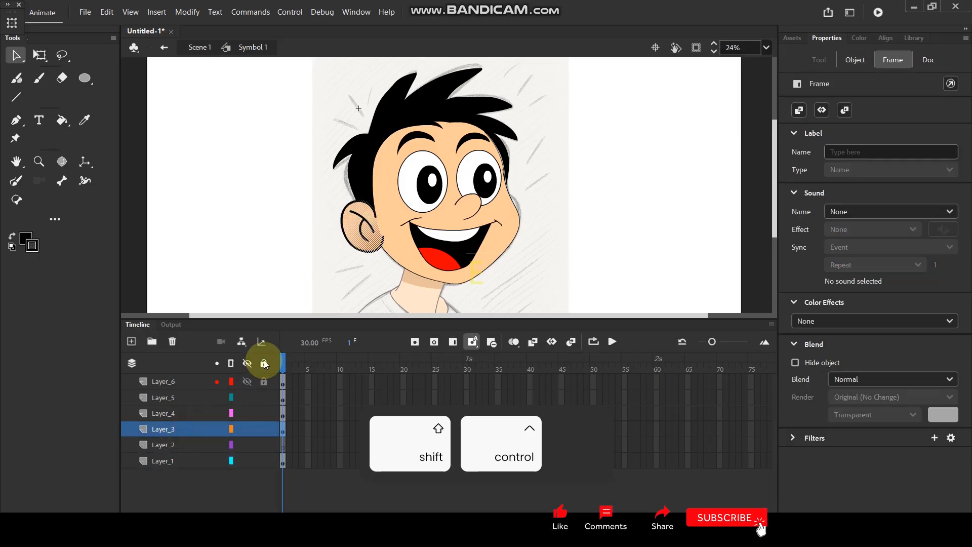
{"action": "key", "text": "F8"}
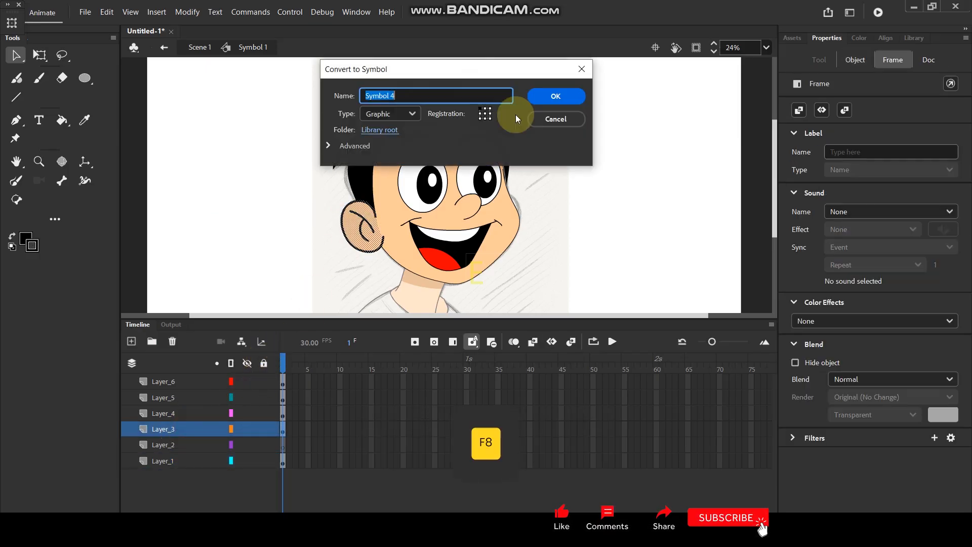
{"action": "left_click", "coordinate": [541, 94]}
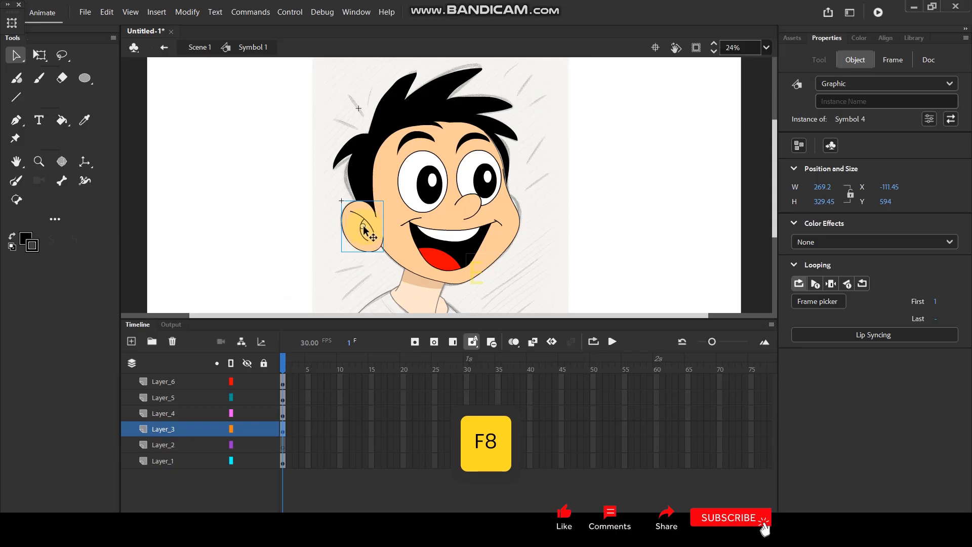
Step: Convert the nose artwork on Layer_5 into a graphic symbol, with the Free Transform tool active
{"action": "left_click", "coordinate": [40, 54]}
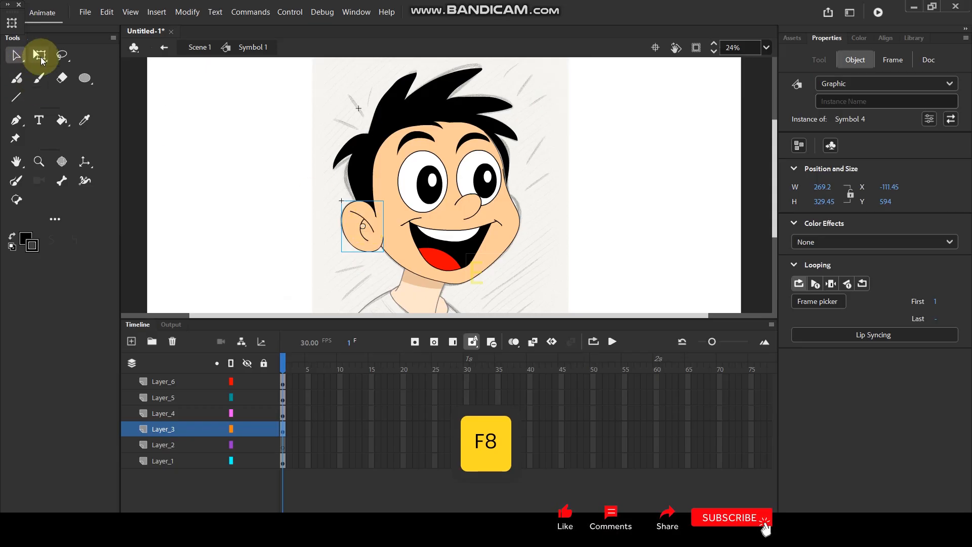
{"action": "left_click", "coordinate": [427, 247]}
{"action": "left_click", "coordinate": [474, 208]}
{"action": "left_click", "coordinate": [195, 399]}
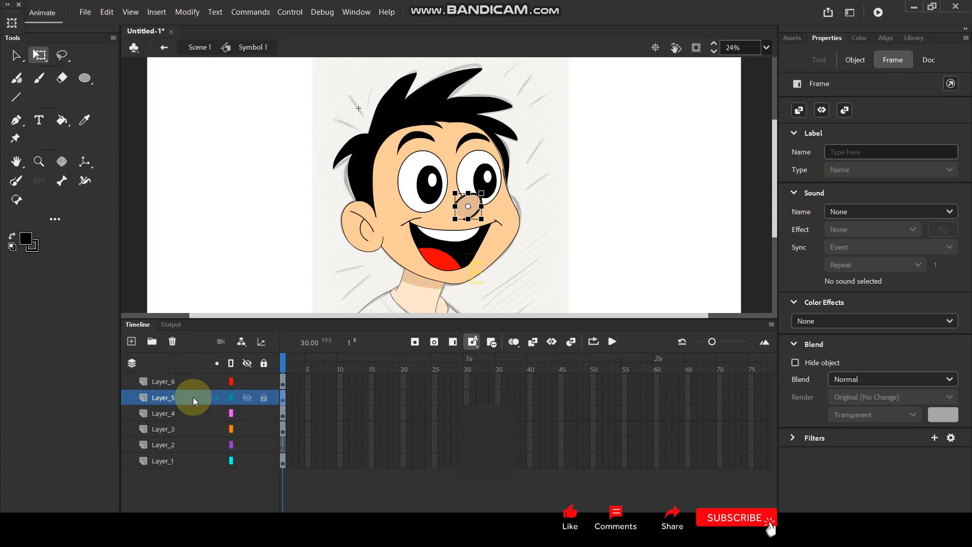
{"action": "key", "text": "F8"}
{"action": "left_click", "coordinate": [539, 95]}
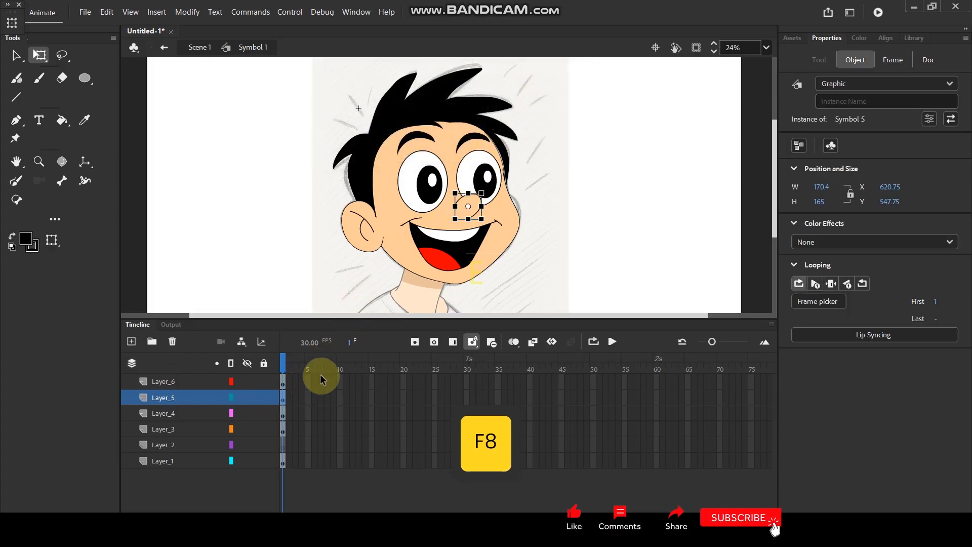
Step: Set the first looping frame of both eye instances to 14 so they start with closed eyelids
{"action": "left_click", "coordinate": [415, 188]}
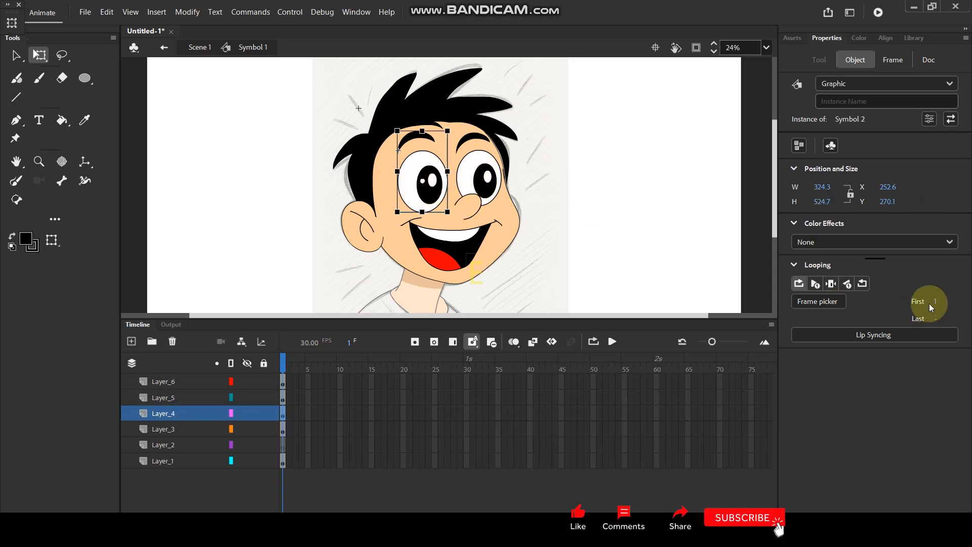
{"action": "left_click_drag", "start_coordinate": [936, 304], "coordinate": [946, 300]}
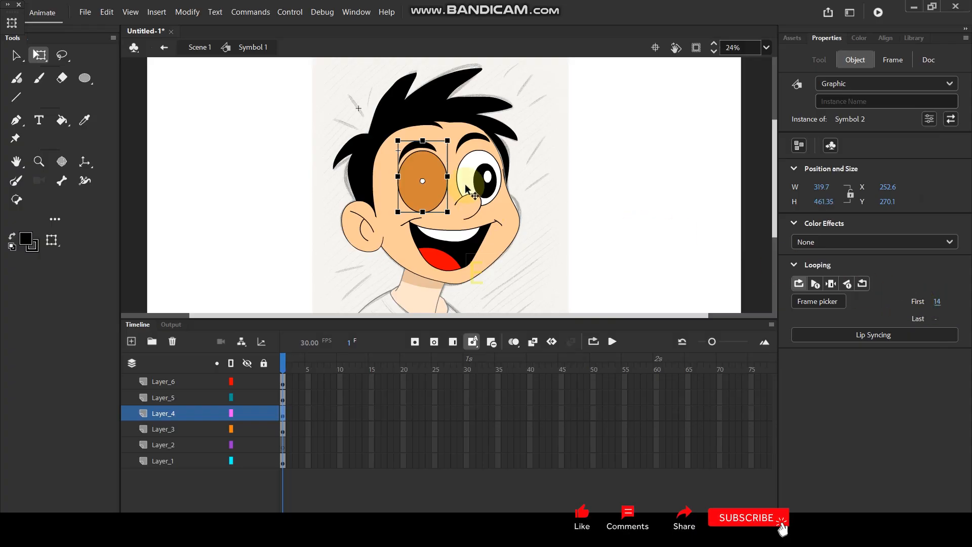
{"action": "left_click", "coordinate": [480, 174]}
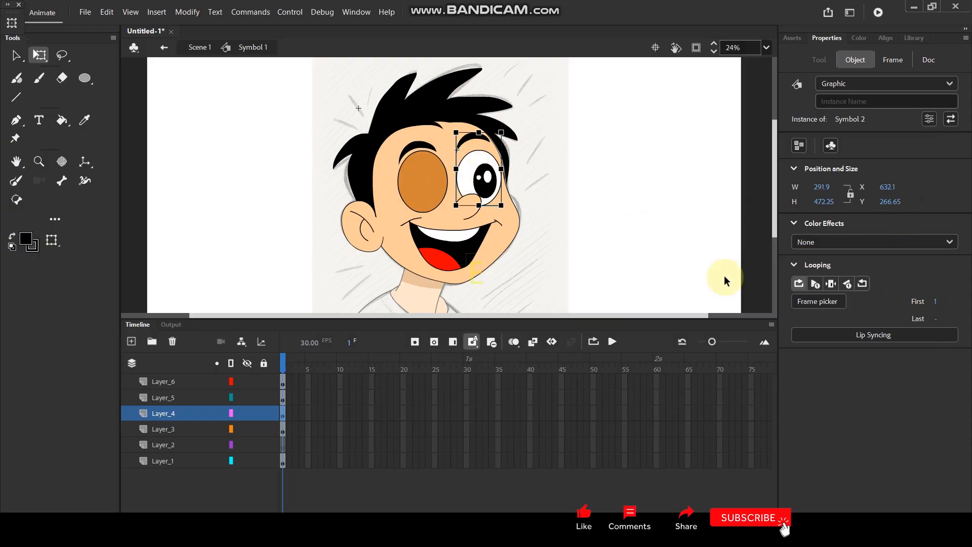
{"action": "left_click", "coordinate": [427, 185]}
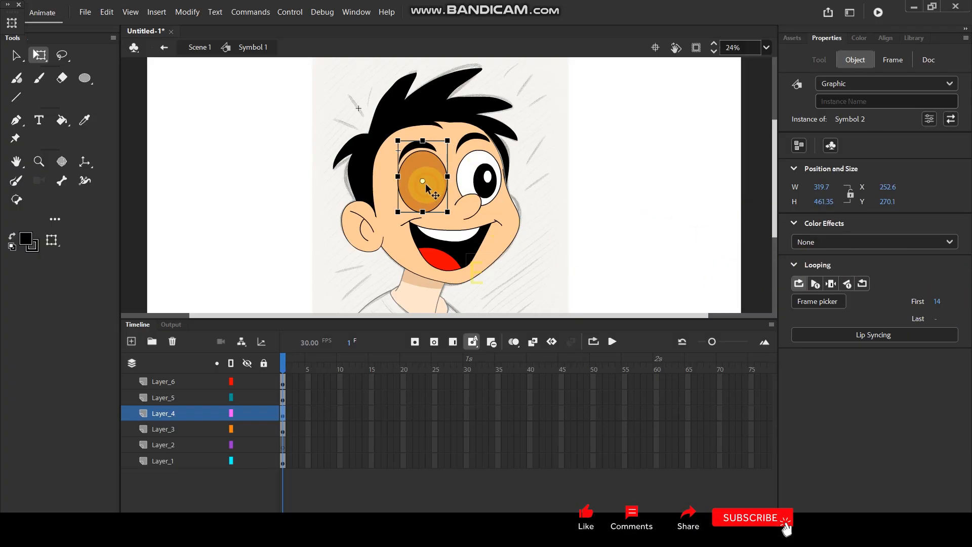
{"action": "left_click", "coordinate": [479, 175]}
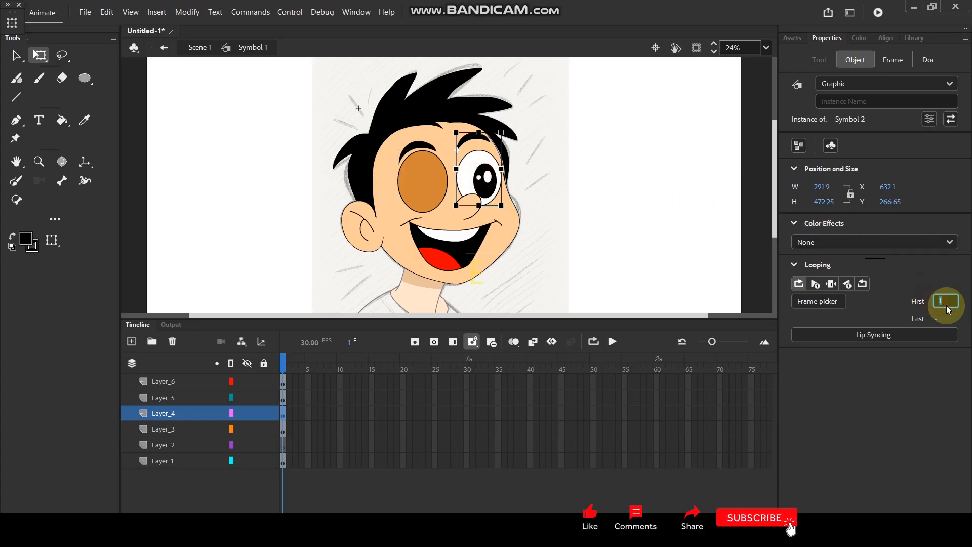
{"action": "type", "text": "14"}
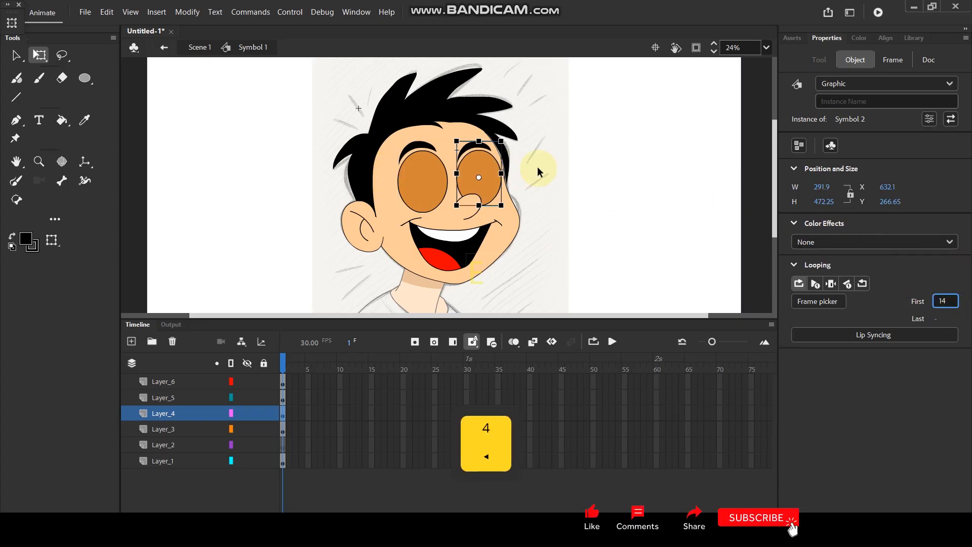
Step: Set the first looping frame of the mouth instance to 2 for the closed smile
{"action": "left_click", "coordinate": [593, 167]}
{"action": "left_click", "coordinate": [440, 259]}
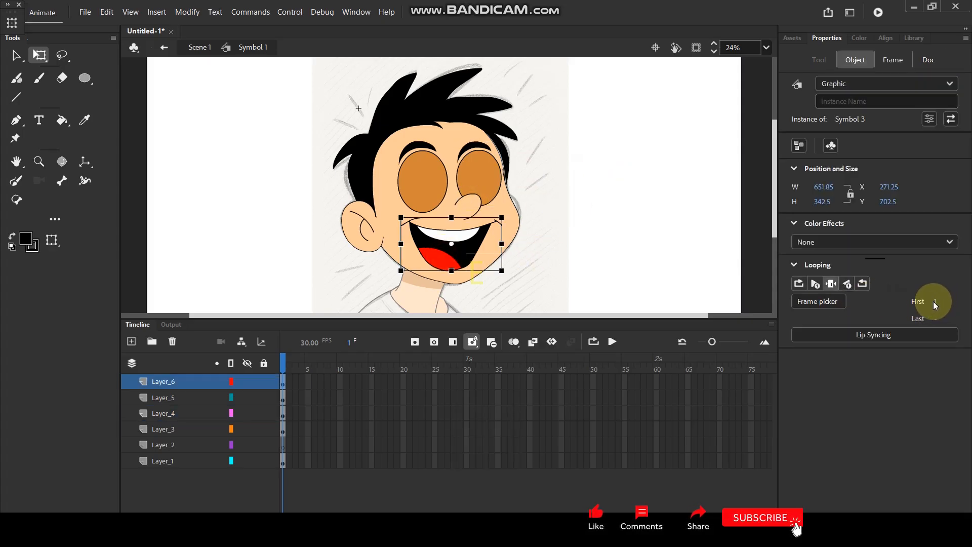
{"action": "left_click_drag", "start_coordinate": [937, 305], "coordinate": [941, 302]}
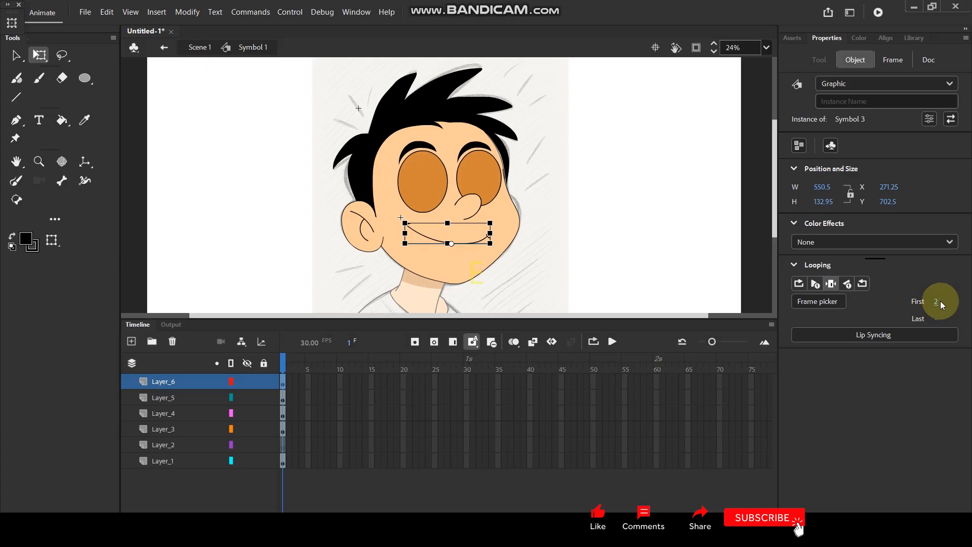
{"action": "left_click", "coordinate": [623, 217]}
{"action": "scroll", "coordinate": [514, 156], "scroll_direction": "down", "scroll_amount": 1}
{"action": "left_click", "coordinate": [320, 377]}
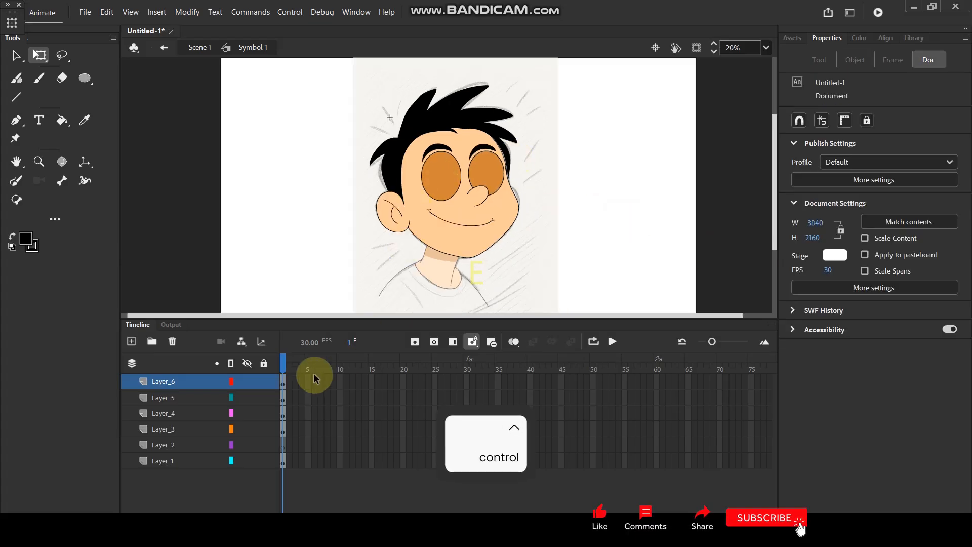
Step: Convert the hair and face artwork on Layer_1 together into one graphic symbol
{"action": "left_click", "coordinate": [442, 104], "text": "ctrl"}
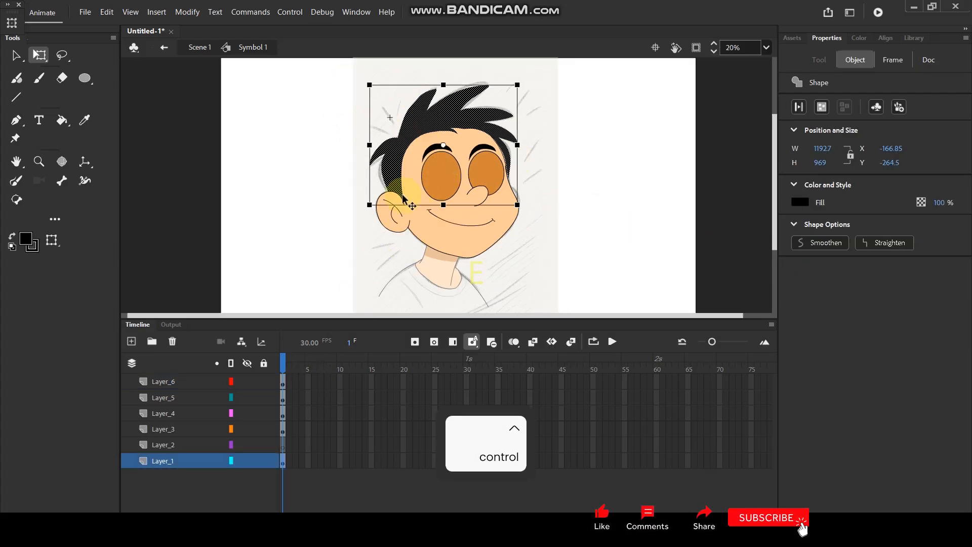
{"action": "left_click", "coordinate": [186, 464], "text": "shift"}
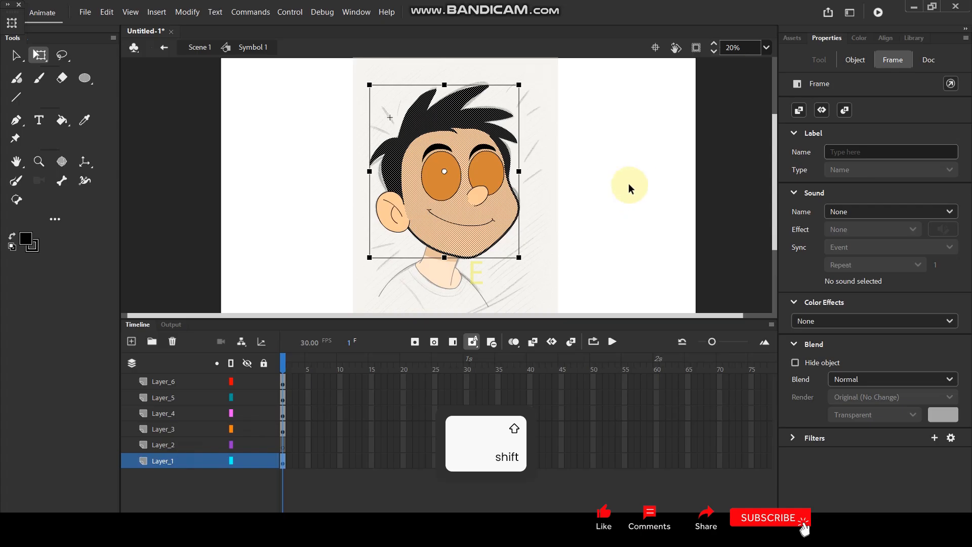
{"action": "key", "text": "F8"}
{"action": "left_click", "coordinate": [549, 96]}
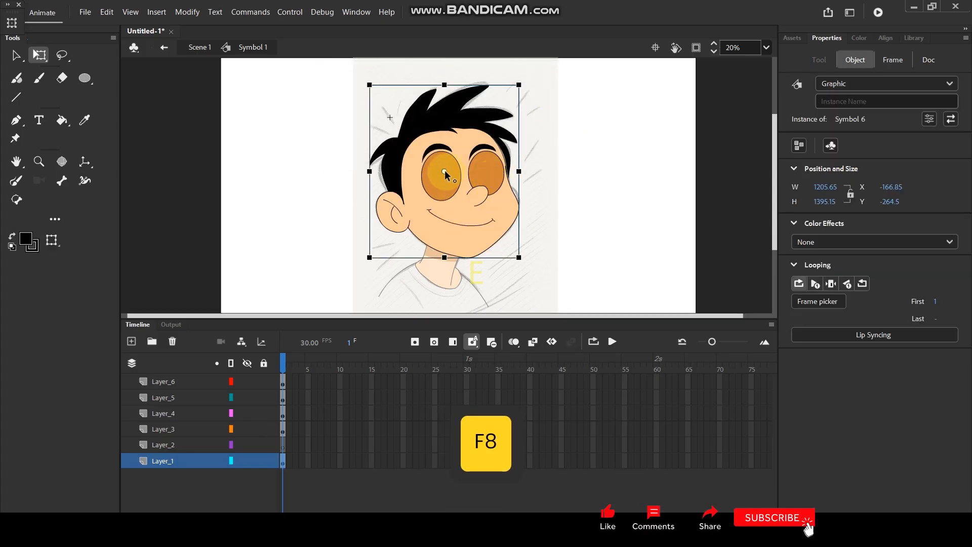
Step: Try to rotate the face-and-hair symbol clockwise about a pivot at the chin, and undo the rotation
{"action": "left_click", "coordinate": [186, 443]}
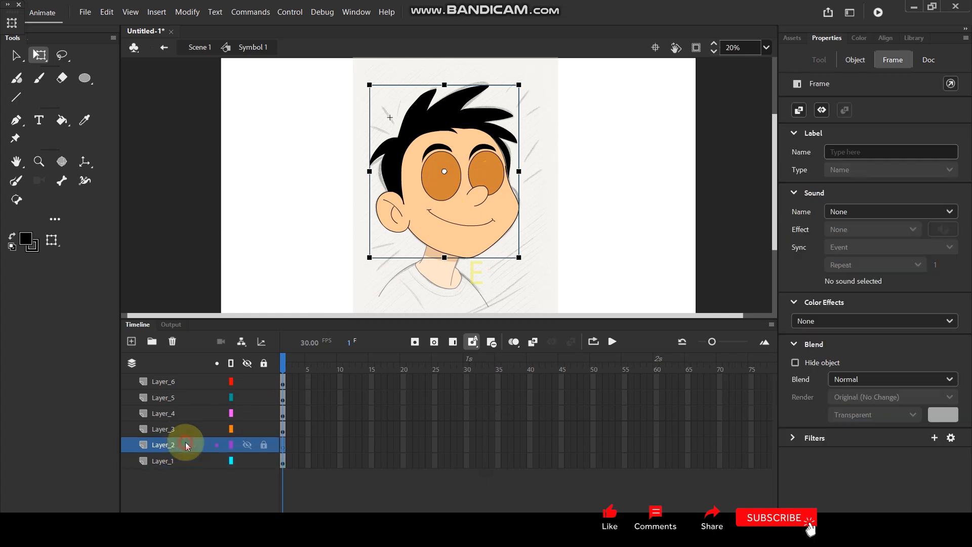
{"action": "left_click", "coordinate": [186, 412], "text": "shift"}
{"action": "left_click", "coordinate": [186, 398], "text": "shift"}
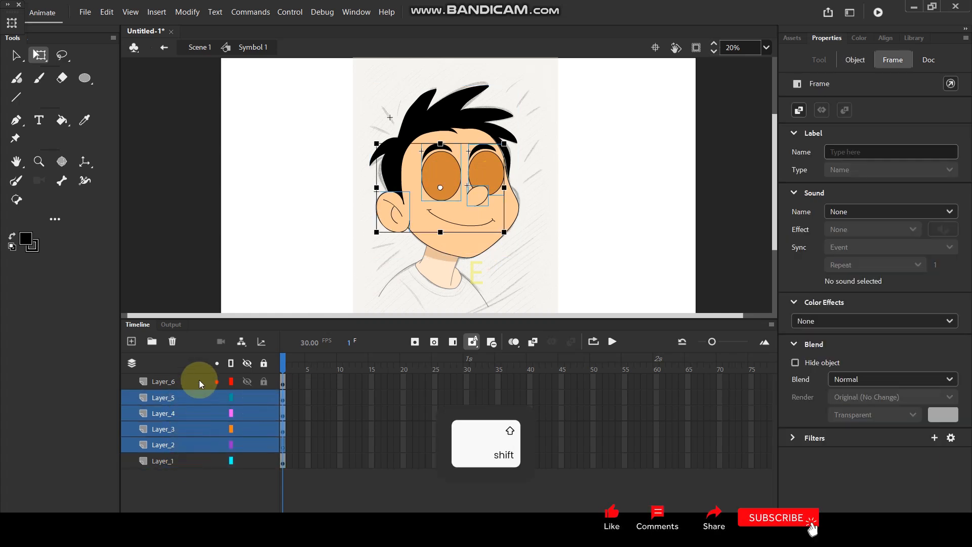
{"action": "left_click", "coordinate": [185, 460], "text": "shift"}
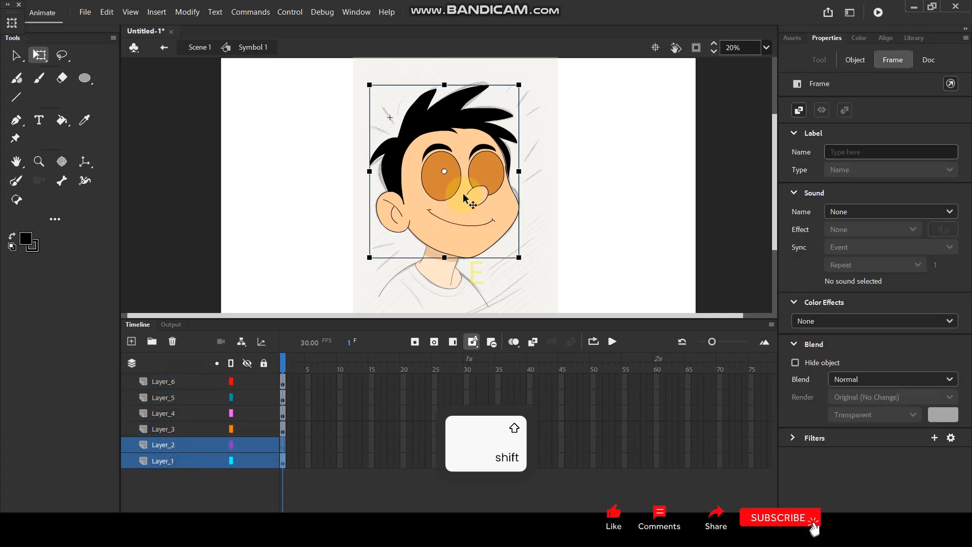
{"action": "left_click", "coordinate": [463, 256]}
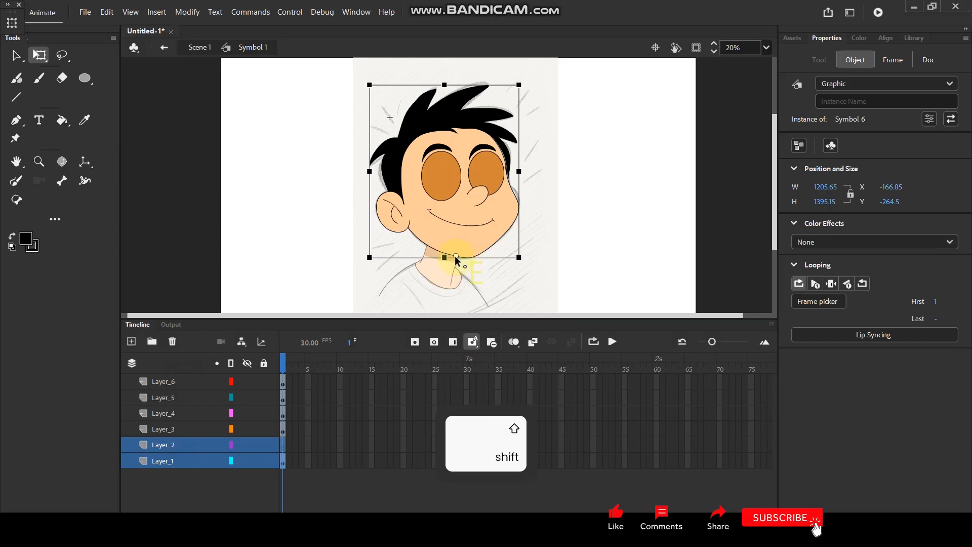
{"action": "left_click_drag", "start_coordinate": [526, 84], "coordinate": [549, 102]}
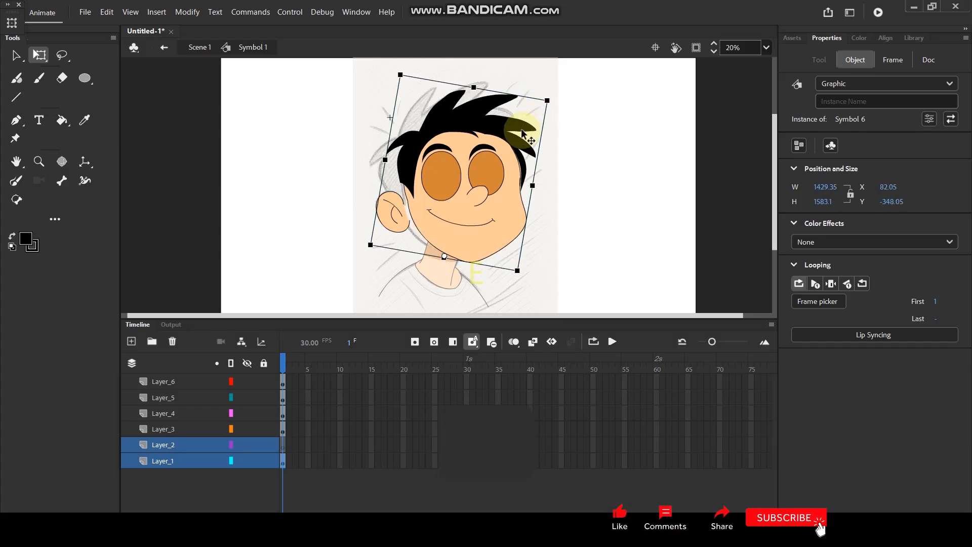
{"action": "key", "text": "ctrl+z"}
{"action": "left_click", "coordinate": [393, 212], "text": "shift"}
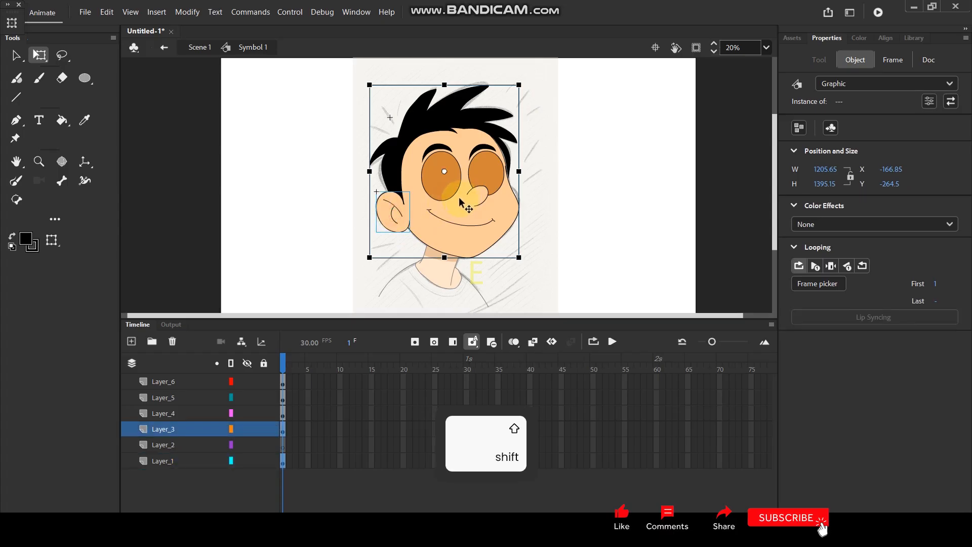
{"action": "left_click", "coordinate": [303, 197]}
{"action": "left_click", "coordinate": [389, 214]}
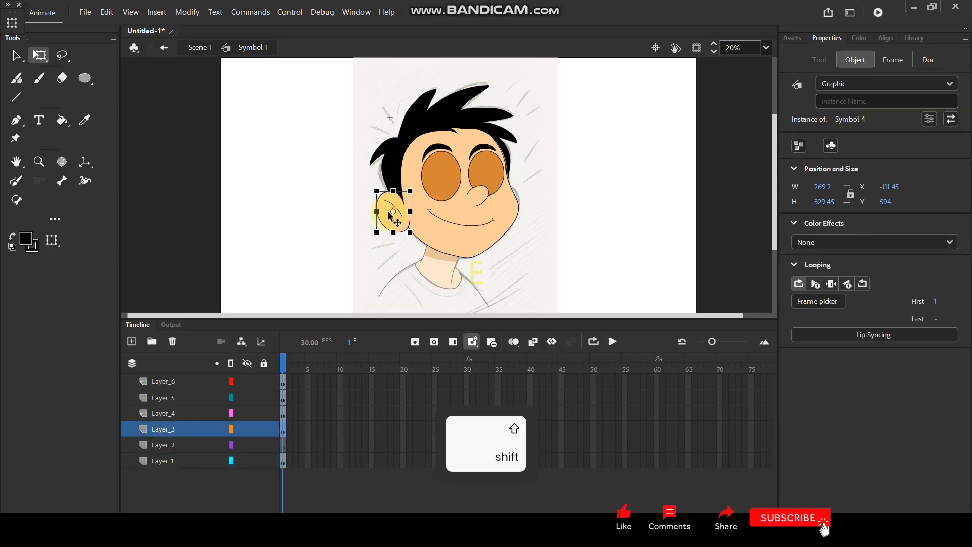
Step: Rotate the artwork on all six layers clockwise together about a pivot placed at the base of the chin
{"action": "left_click", "coordinate": [172, 383]}
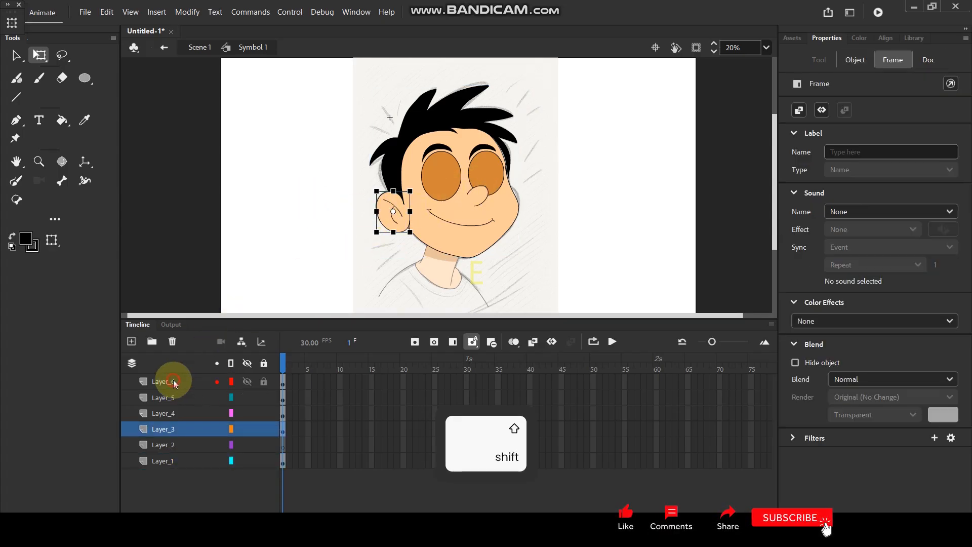
{"action": "left_click", "coordinate": [169, 398], "text": "shift"}
{"action": "left_click", "coordinate": [163, 416], "text": "shift"}
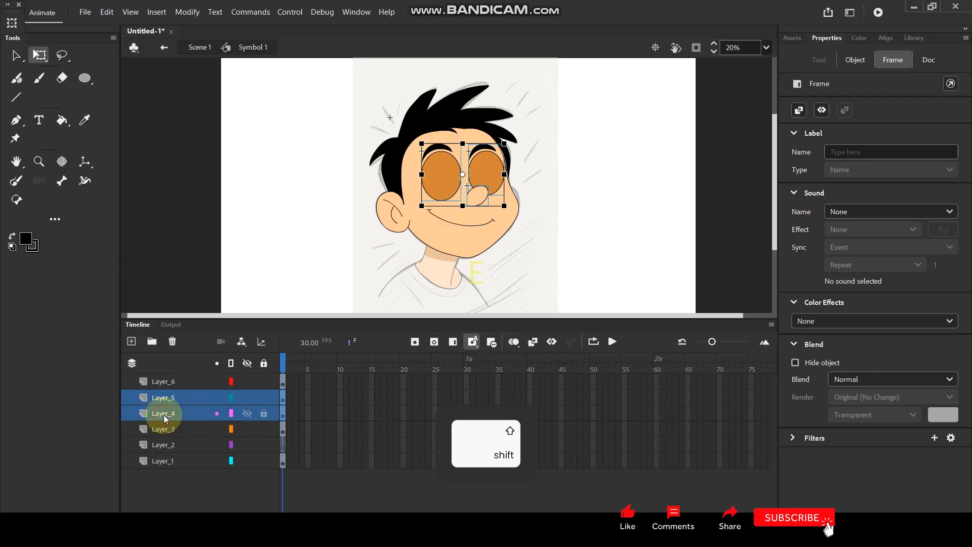
{"action": "left_click", "coordinate": [167, 431], "text": "shift"}
{"action": "left_click", "coordinate": [165, 445], "text": "shift"}
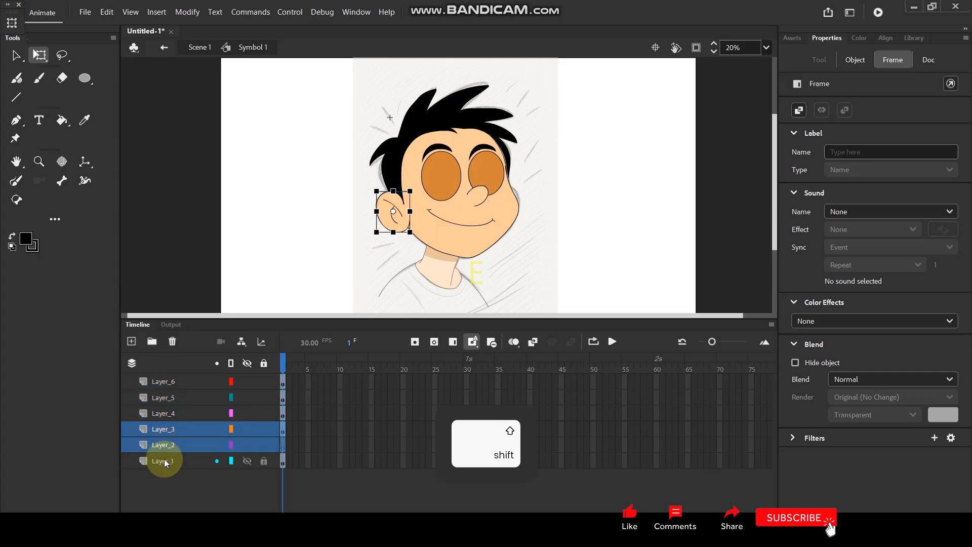
{"action": "left_click", "coordinate": [162, 461], "text": "shift"}
{"action": "left_click", "coordinate": [160, 399], "text": "shift"}
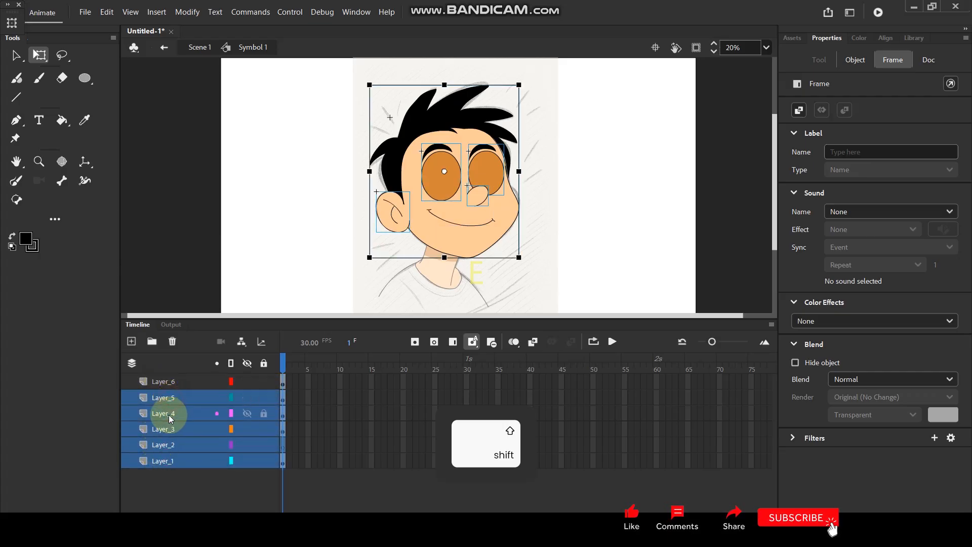
{"action": "left_click", "coordinate": [168, 382], "text": "shift"}
{"action": "left_click_drag", "start_coordinate": [445, 171], "coordinate": [443, 258]}
{"action": "left_click_drag", "start_coordinate": [523, 92], "coordinate": [550, 119]}
{"action": "left_click", "coordinate": [569, 181]}
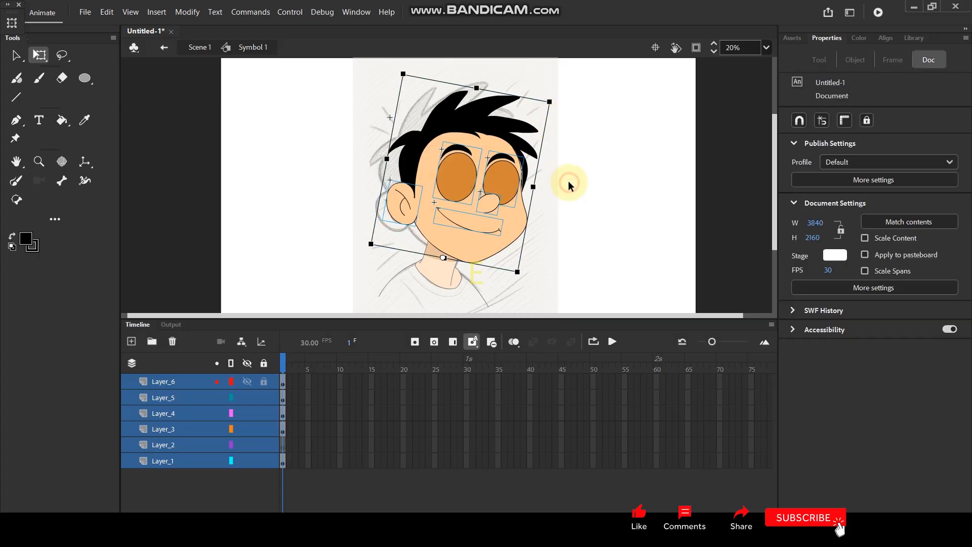
Step: Move the nose, both eyes and the mouth straight down together by about 100 px
{"action": "left_click", "coordinate": [490, 203]}
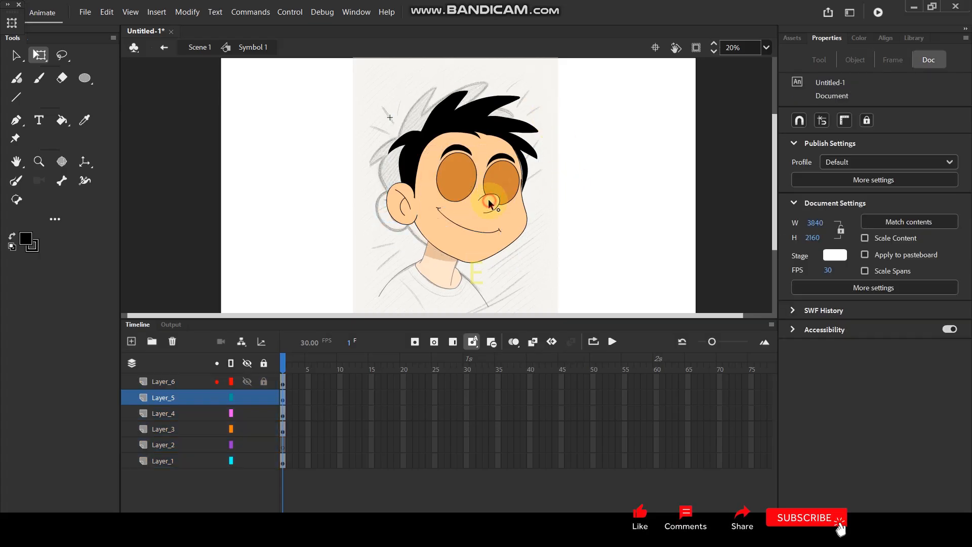
{"action": "left_click", "coordinate": [459, 183], "text": "shift"}
{"action": "left_click", "coordinate": [511, 182], "text": "shift"}
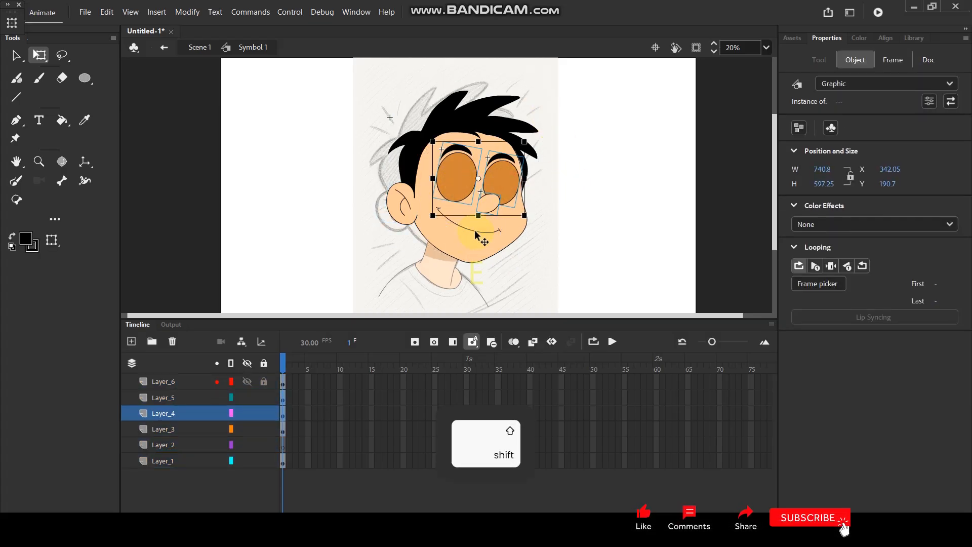
{"action": "left_click", "coordinate": [477, 232], "text": "shift"}
{"action": "key", "text": "shift+Down"}
{"action": "key", "text": "shift+Down"}
{"action": "key", "text": "shift+Down"}
{"action": "key", "text": "shift+Down"}
{"action": "key", "text": "shift+Down"}
{"action": "key", "text": "shift+Down"}
{"action": "key", "text": "shift+Down"}
{"action": "key", "text": "shift+Down"}
{"action": "key", "text": "shift+Down"}
{"action": "key", "text": "shift+Down"}
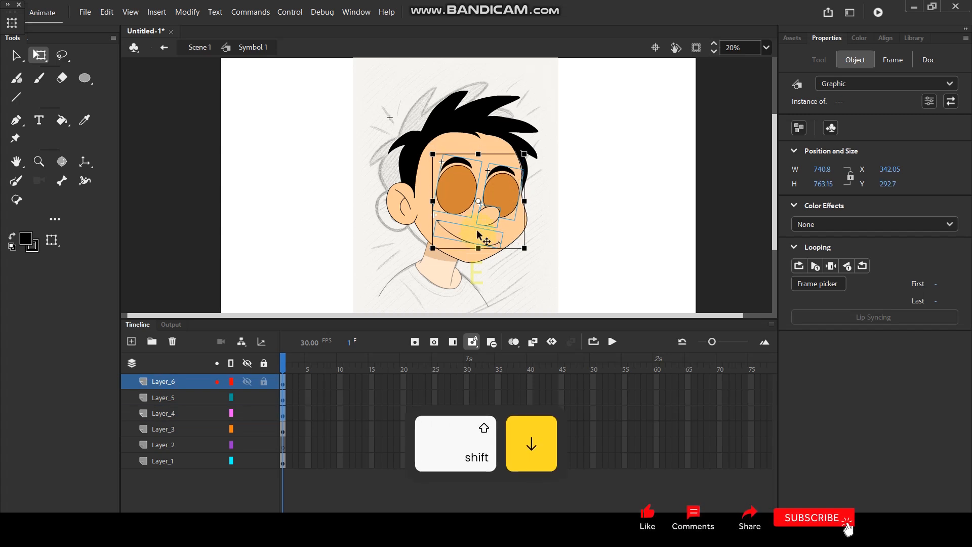
{"action": "left_click", "coordinate": [639, 176]}
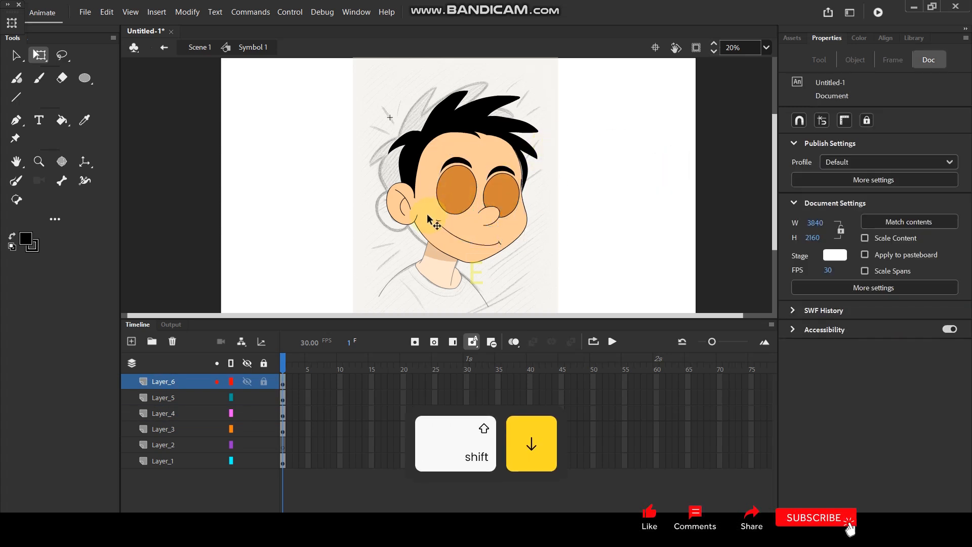
Step: Move the ear instance on Layer_3 straight up by about 50 px
{"action": "left_click", "coordinate": [403, 207]}
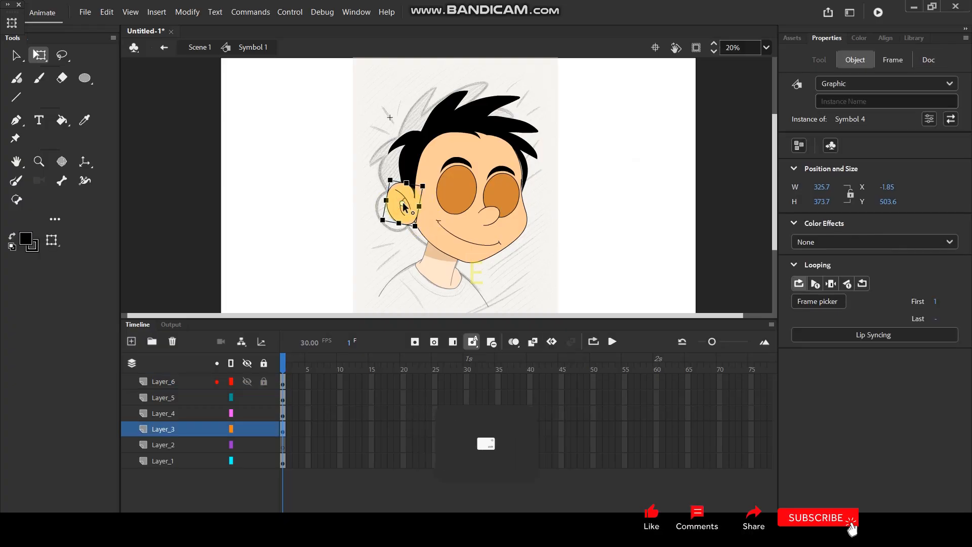
{"action": "key", "text": "shift+Up"}
{"action": "key", "text": "shift+Up"}
{"action": "key", "text": "shift+Up"}
{"action": "key", "text": "shift+Up"}
{"action": "key", "text": "shift+Up"}
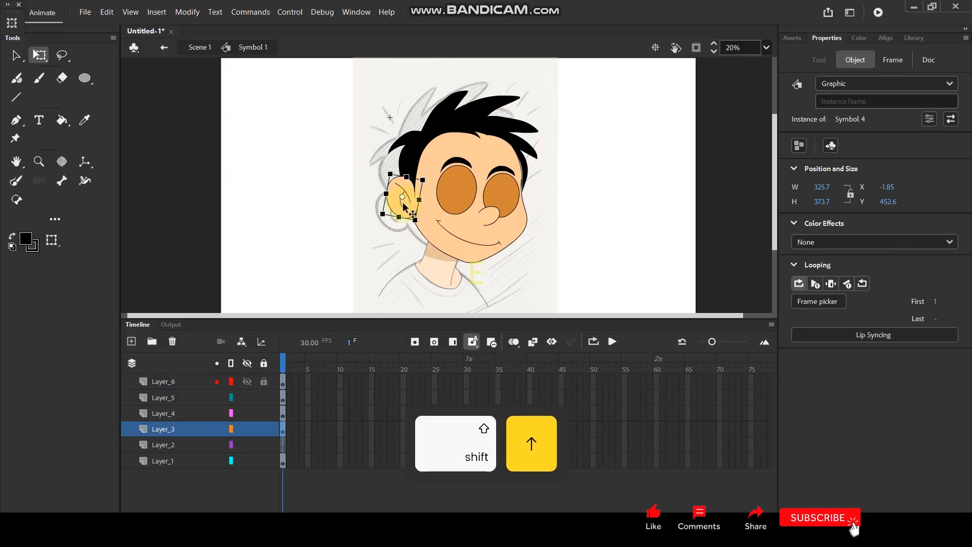
{"action": "left_click", "coordinate": [330, 189]}
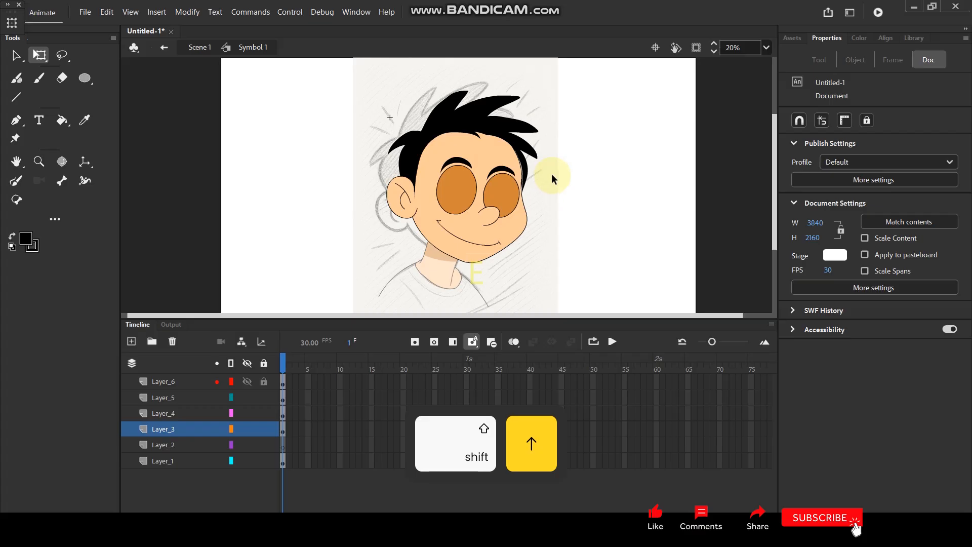
Step: Inside the face-and-hair symbol, delete the outline segment beside the sideburn and close the gap between face and hair, returning to Symbol 1
{"action": "scroll", "coordinate": [545, 176], "scroll_direction": "up", "scroll_amount": 3}
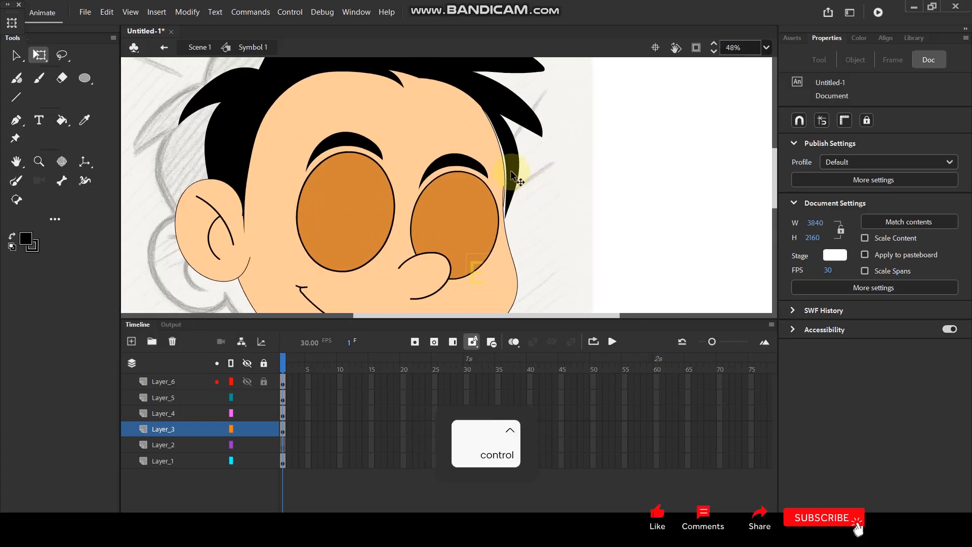
{"action": "left_click", "coordinate": [508, 172]}
{"action": "double_click", "coordinate": [511, 168]}
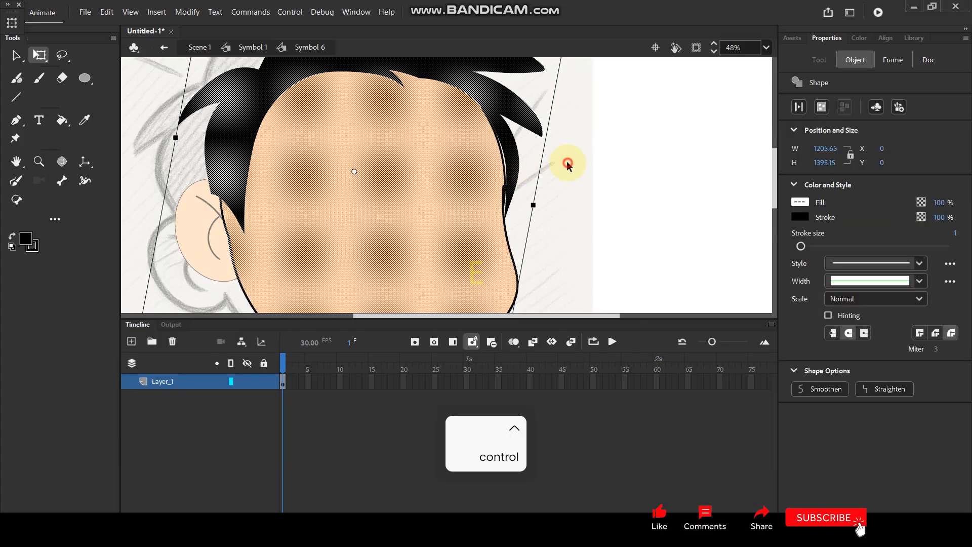
{"action": "left_click", "coordinate": [568, 163]}
{"action": "scroll", "coordinate": [523, 177], "scroll_direction": "up", "scroll_amount": 3}
{"action": "left_click", "coordinate": [476, 212]}
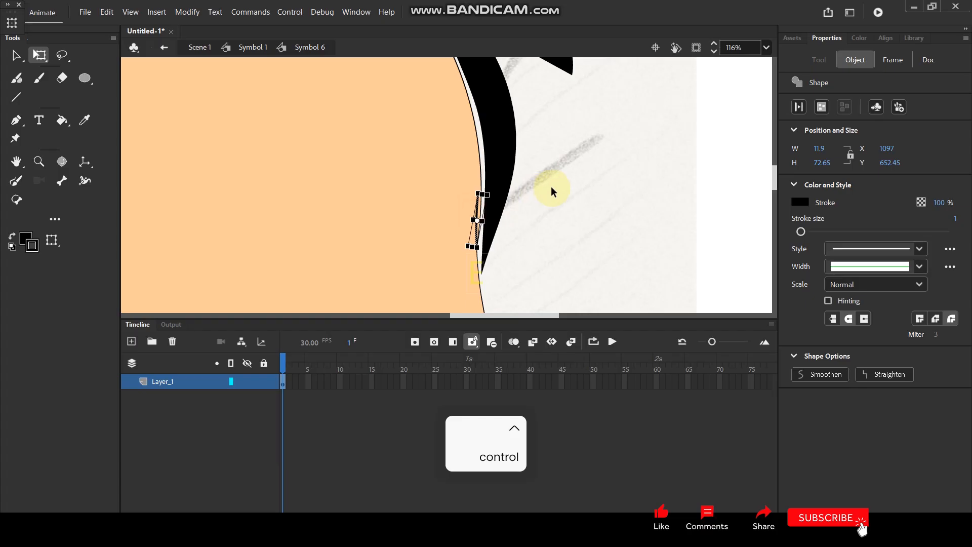
{"action": "key", "text": "Delete"}
{"action": "left_click_drag", "start_coordinate": [485, 170], "coordinate": [480, 172]}
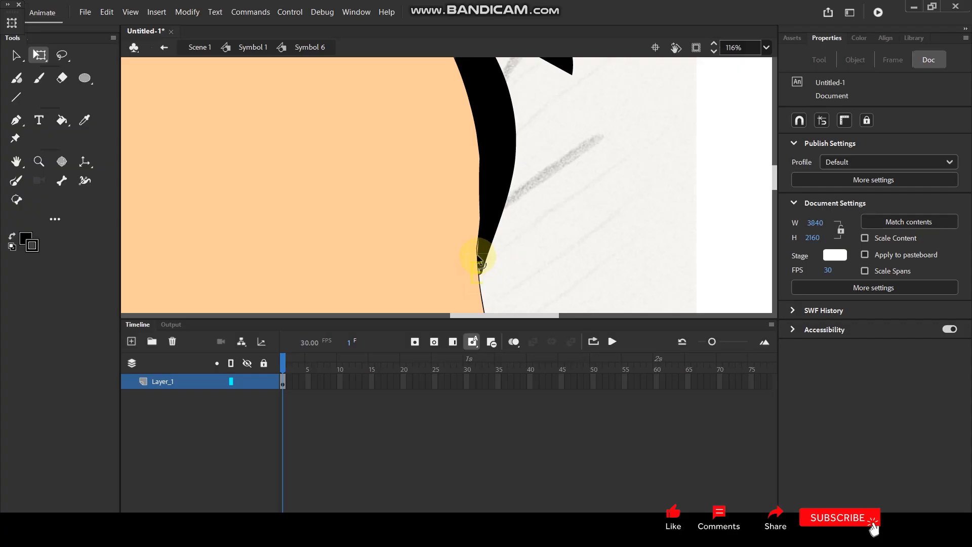
{"action": "double_click", "coordinate": [576, 209]}
{"action": "scroll", "coordinate": [561, 178], "scroll_direction": "down", "scroll_amount": 6}
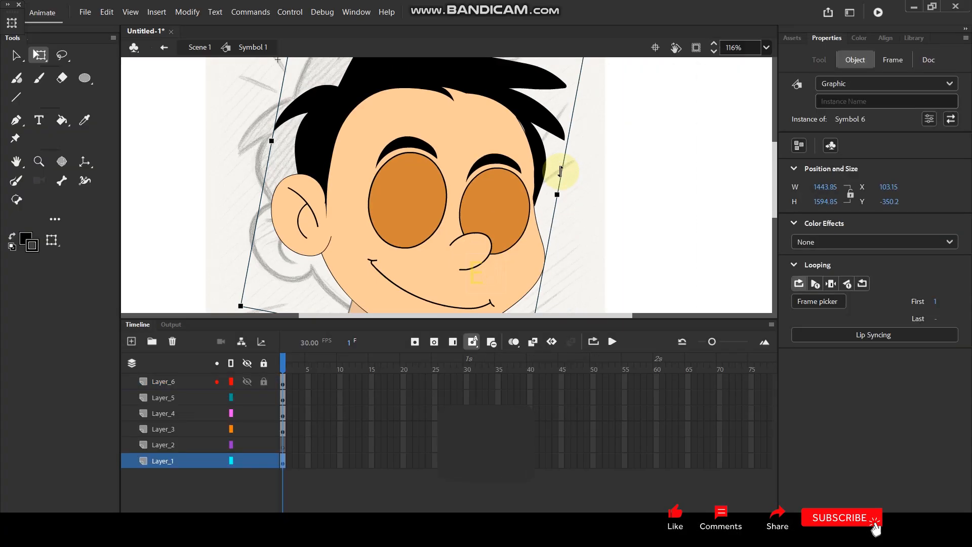
Step: Insert keyframes at frame 10 on all six layers
{"action": "scroll", "coordinate": [560, 170], "scroll_direction": "up", "scroll_amount": 1}
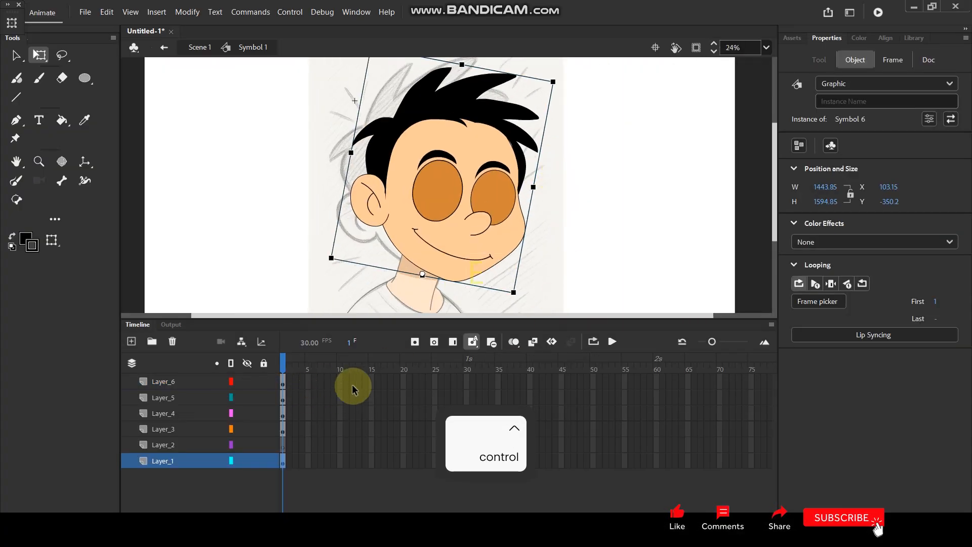
{"action": "left_click_drag", "start_coordinate": [340, 379], "coordinate": [337, 463]}
{"action": "key", "text": "F6"}
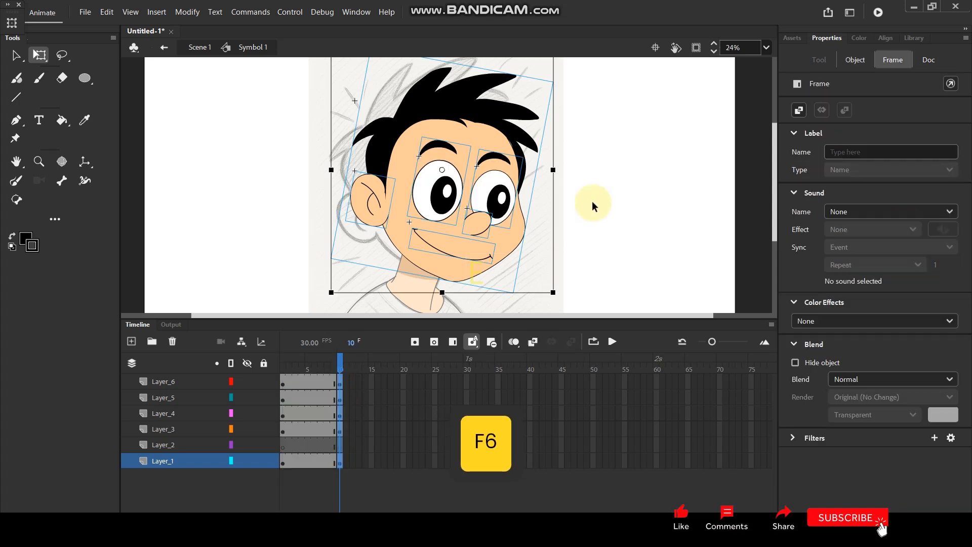
Step: At frame 1, set the looping of both eye instances to play a single frame
{"action": "left_click_drag", "start_coordinate": [342, 368], "coordinate": [282, 370]}
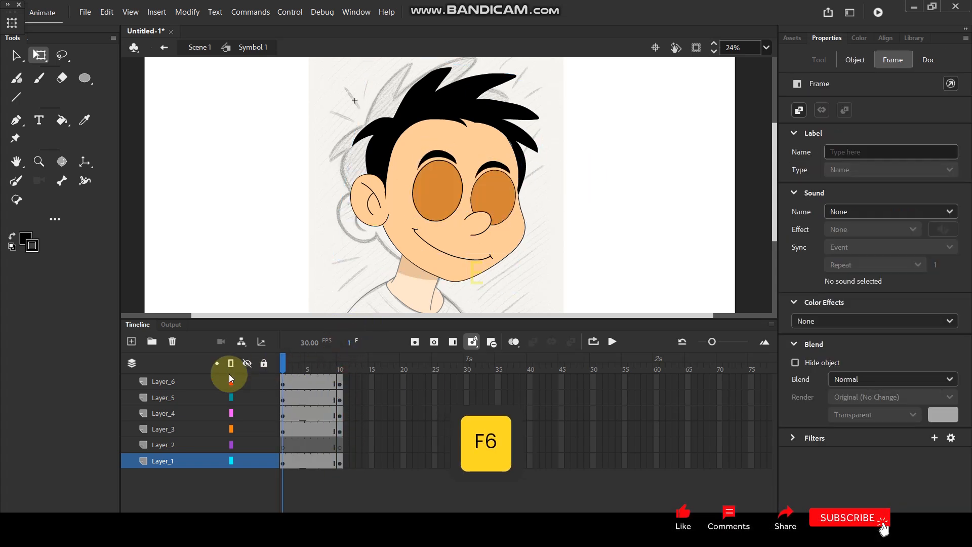
{"action": "left_click", "coordinate": [431, 200]}
{"action": "left_click", "coordinate": [831, 283]}
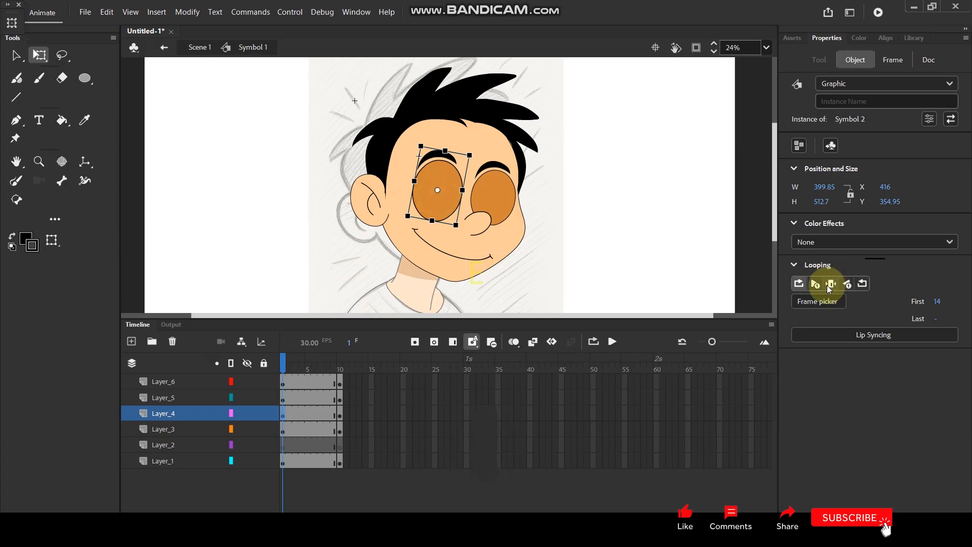
{"action": "left_click", "coordinate": [499, 191]}
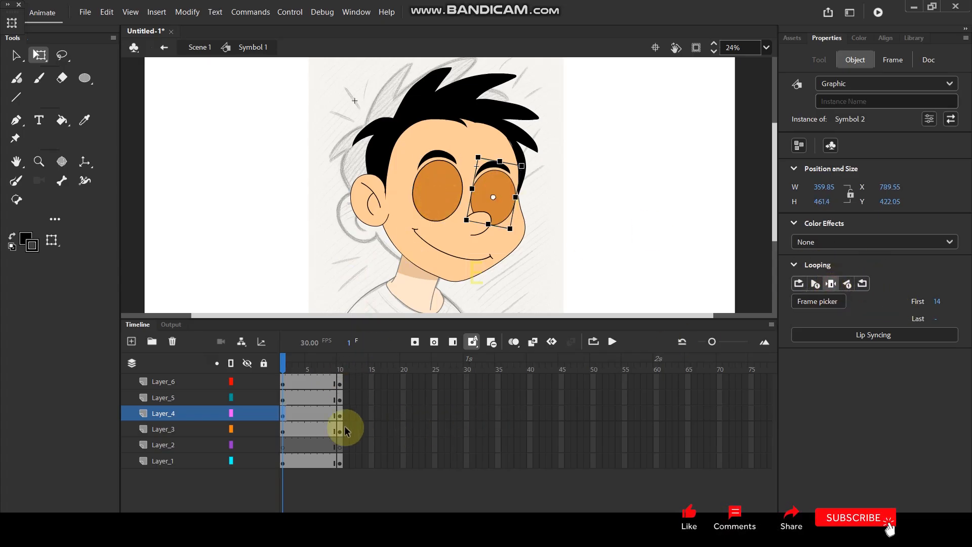
Step: At frame 10, set the looping first frame of both eye instances to 14
{"action": "left_click", "coordinate": [338, 369]}
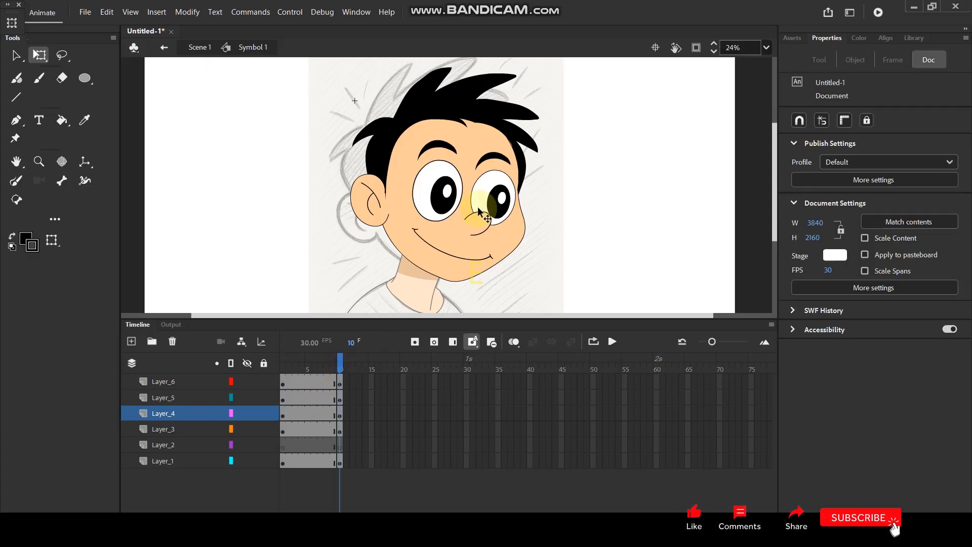
{"action": "left_click", "coordinate": [444, 201]}
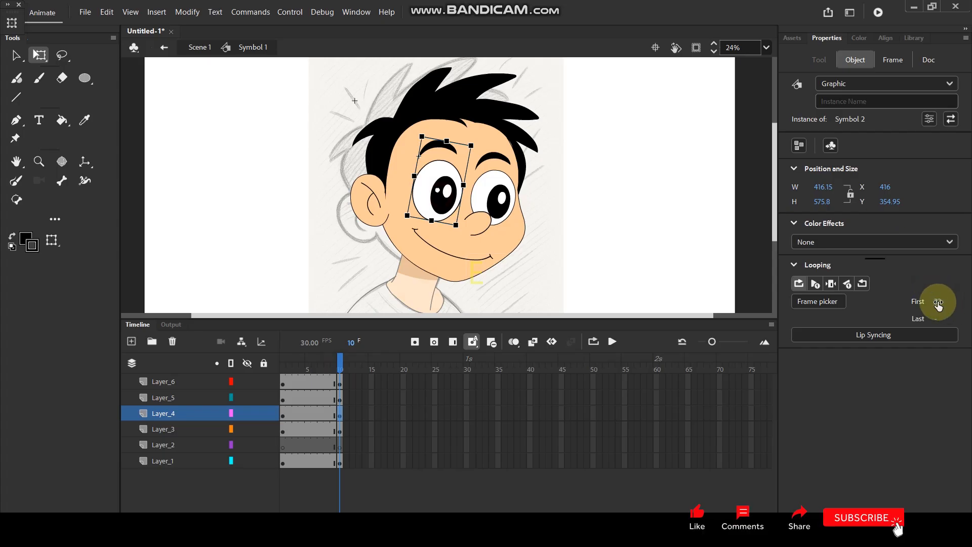
{"action": "left_click", "coordinate": [938, 303]}
{"action": "type", "text": "14"}
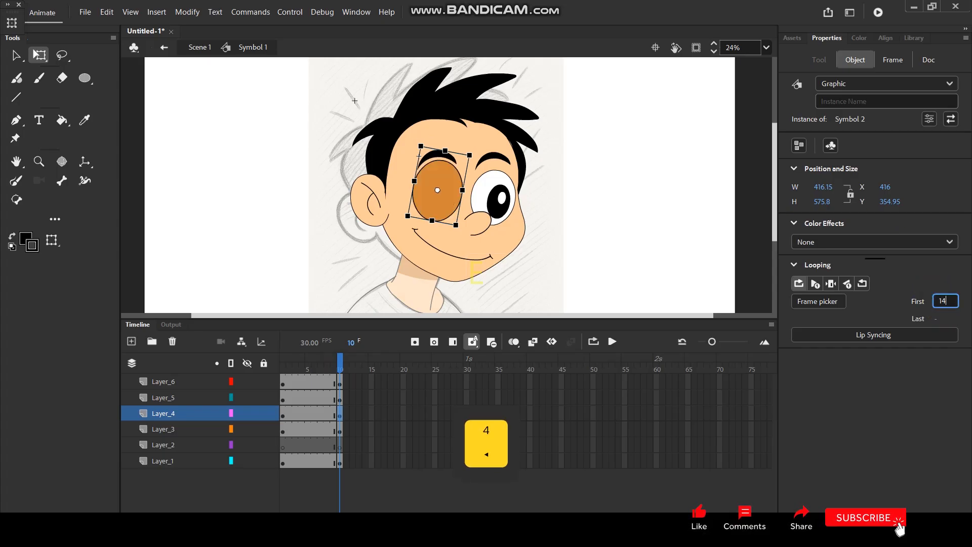
{"action": "left_click", "coordinate": [405, 473]}
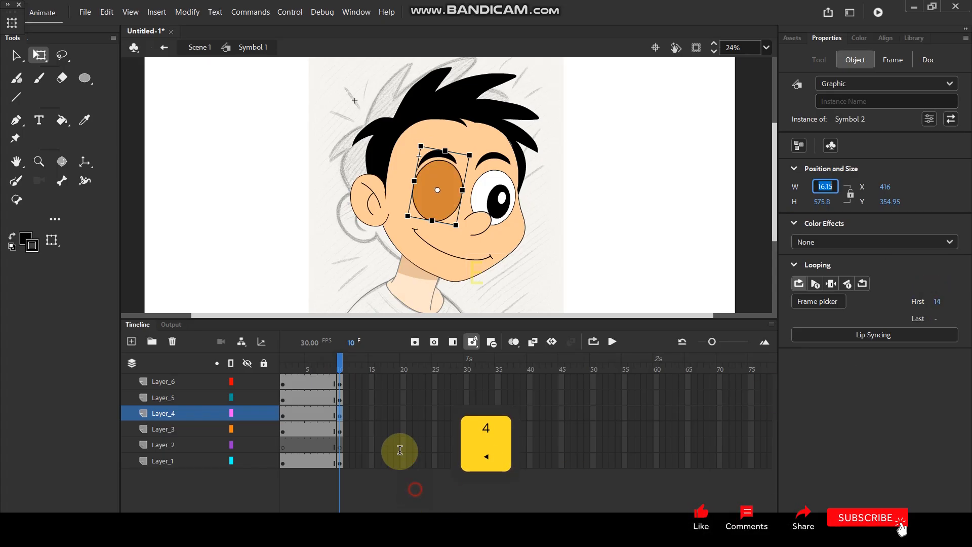
{"action": "left_click", "coordinate": [491, 182]}
{"action": "left_click", "coordinate": [944, 302]}
{"action": "type", "text": "14"}
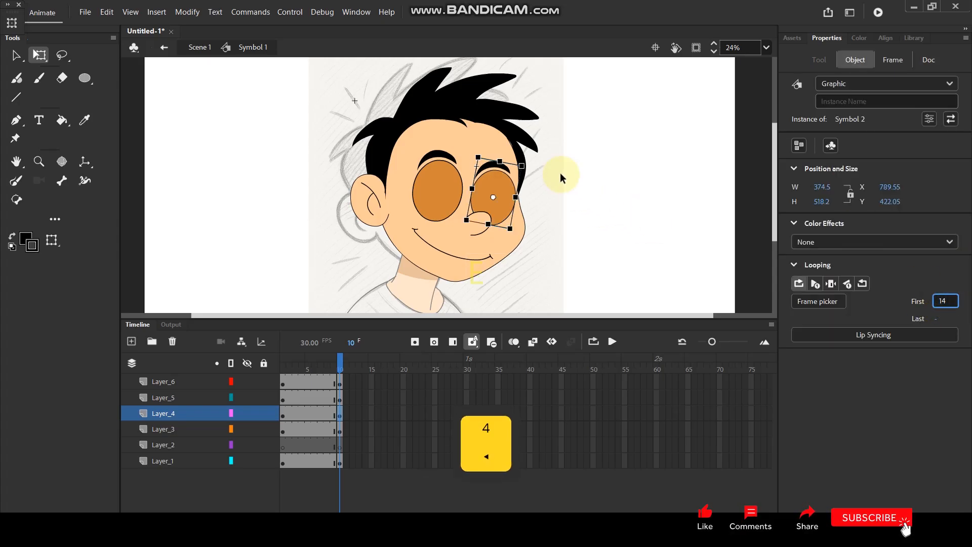
{"action": "left_click", "coordinate": [584, 186]}
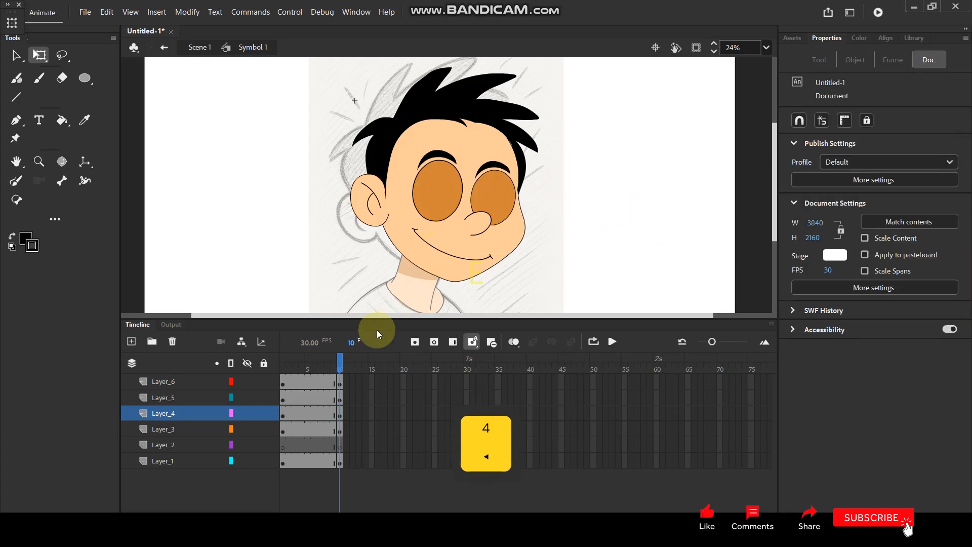
Step: At frame 10, place the pivot of all head parts at the neck and rotate the head counterclockwise to match the upright sketch
{"action": "left_click_drag", "start_coordinate": [319, 69], "coordinate": [550, 279]}
{"action": "left_click_drag", "start_coordinate": [442, 170], "coordinate": [422, 269]}
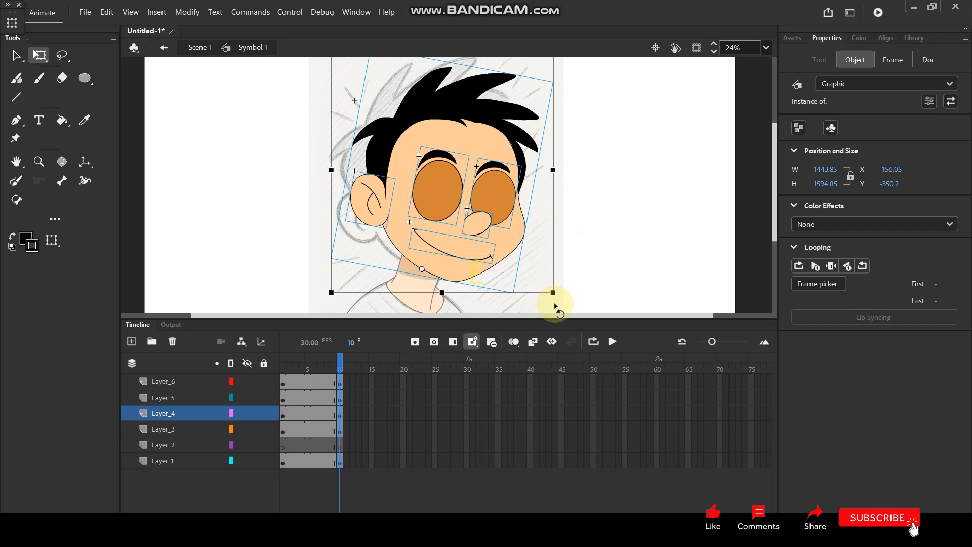
{"action": "left_click_drag", "start_coordinate": [557, 298], "coordinate": [559, 278]}
Step: Create classic tweens between frames 1 and 10 on all layers, and delete the empty Layer_2
{"action": "left_click_drag", "start_coordinate": [338, 382], "coordinate": [282, 467]}
{"action": "right_click", "coordinate": [283, 467]}
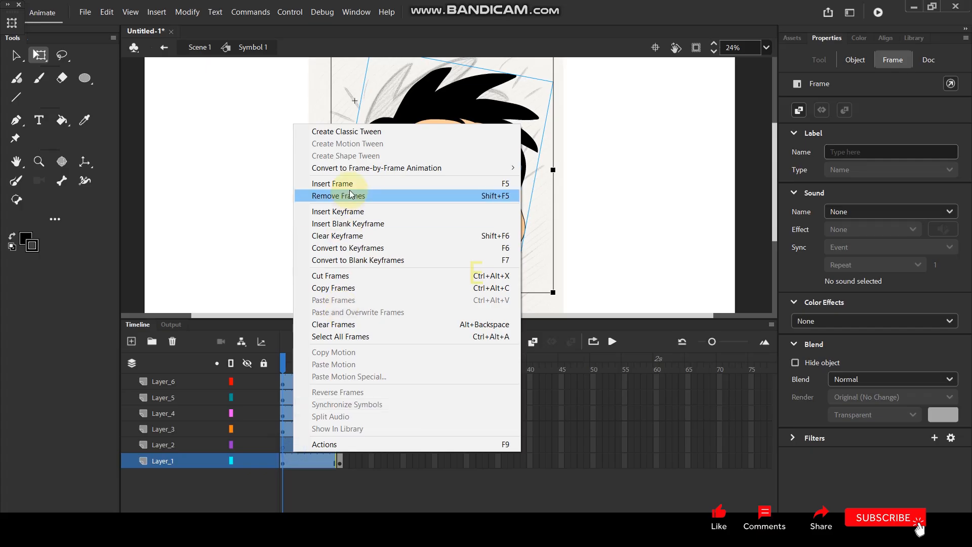
{"action": "left_click", "coordinate": [356, 139]}
{"action": "left_click", "coordinate": [550, 324]}
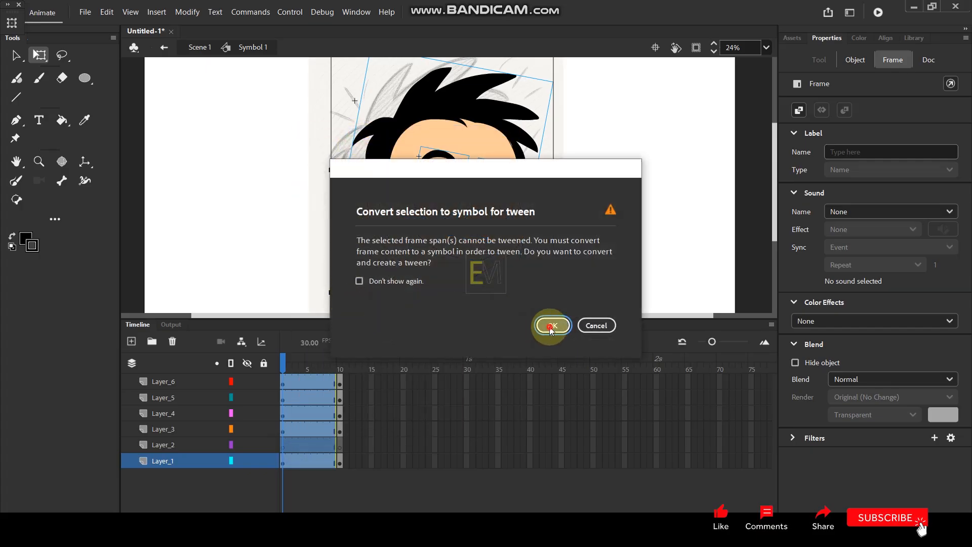
{"action": "left_click_drag", "start_coordinate": [280, 363], "coordinate": [346, 361]}
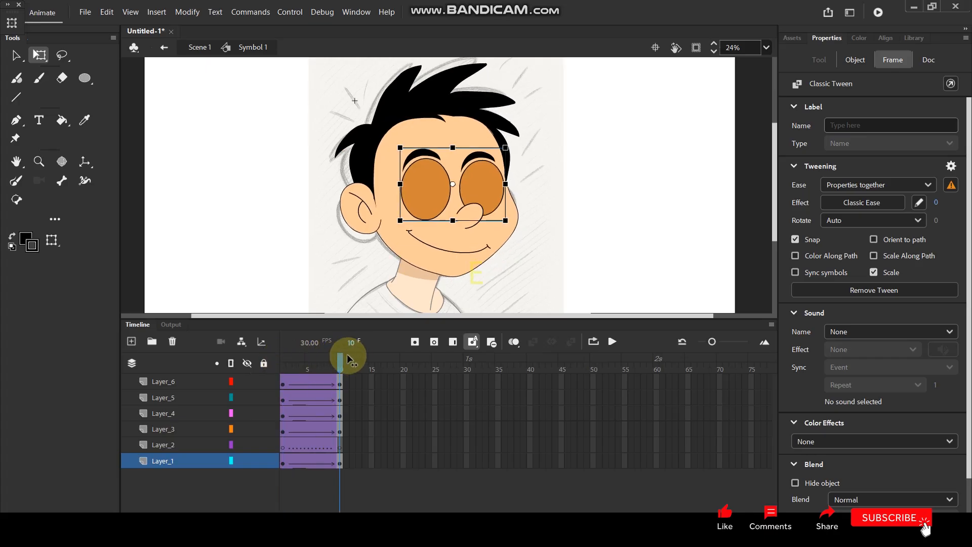
{"action": "left_click", "coordinate": [172, 445]}
{"action": "left_click", "coordinate": [173, 342]}
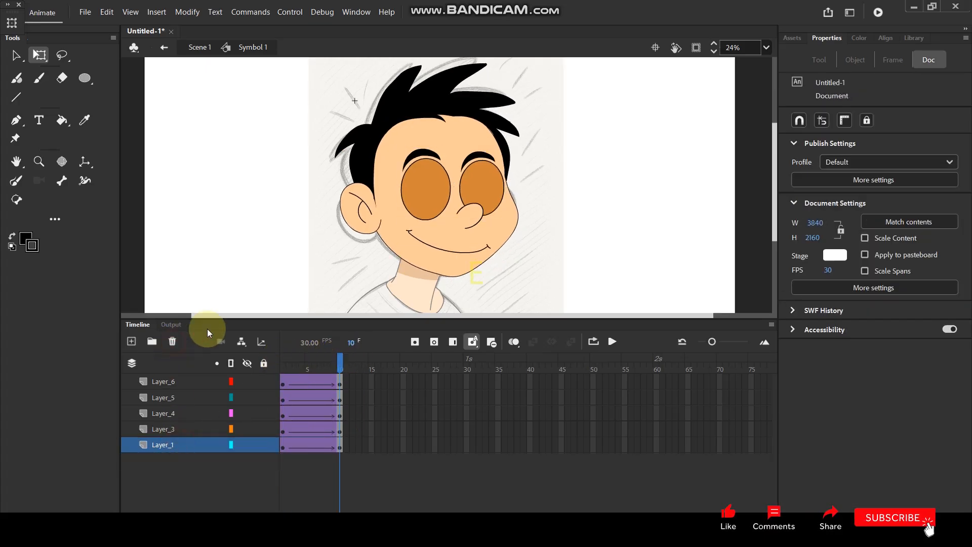
Step: At frame 10, move the eyes, nose and mouth together straight up by about 40 px
{"action": "left_click", "coordinate": [486, 190]}
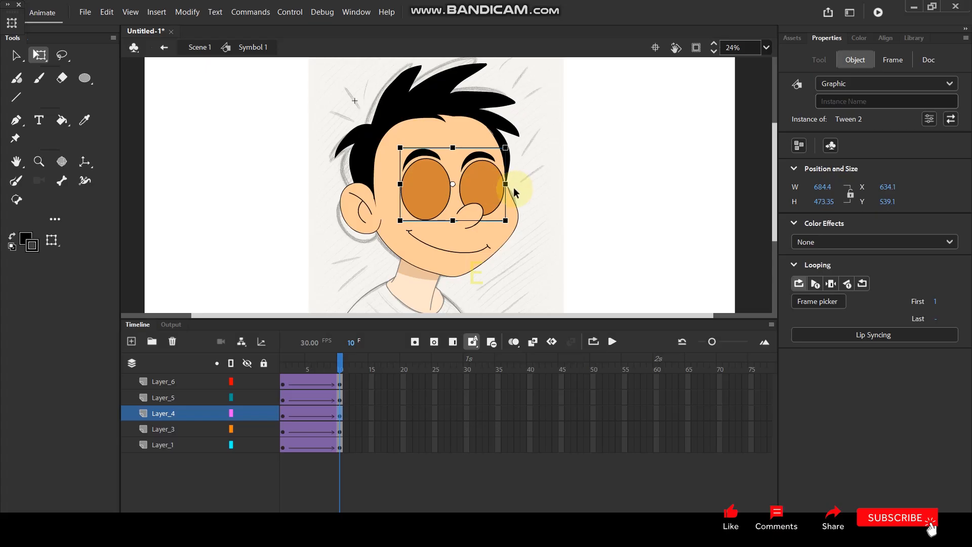
{"action": "key", "text": "shift"}
{"action": "left_click", "coordinate": [475, 215], "text": "shift"}
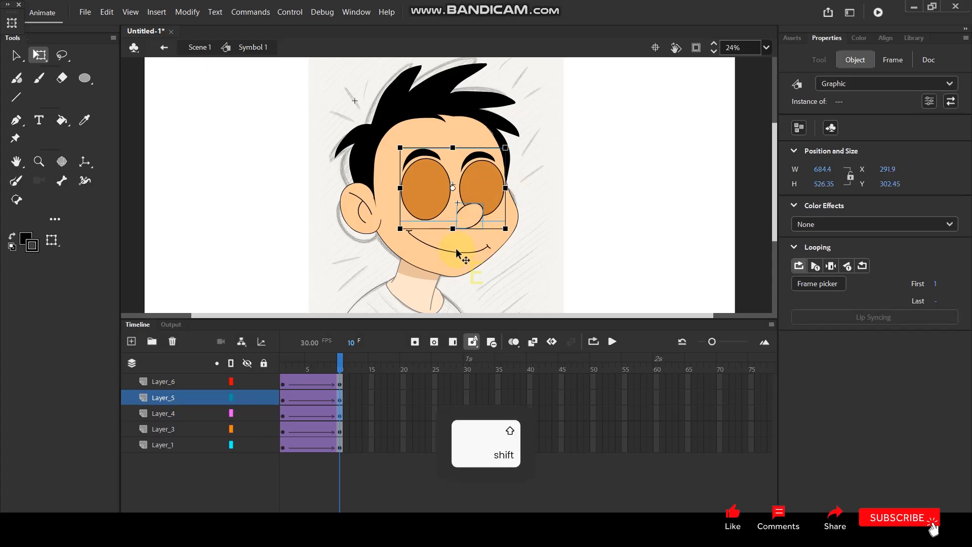
{"action": "left_click", "coordinate": [456, 253], "text": "shift"}
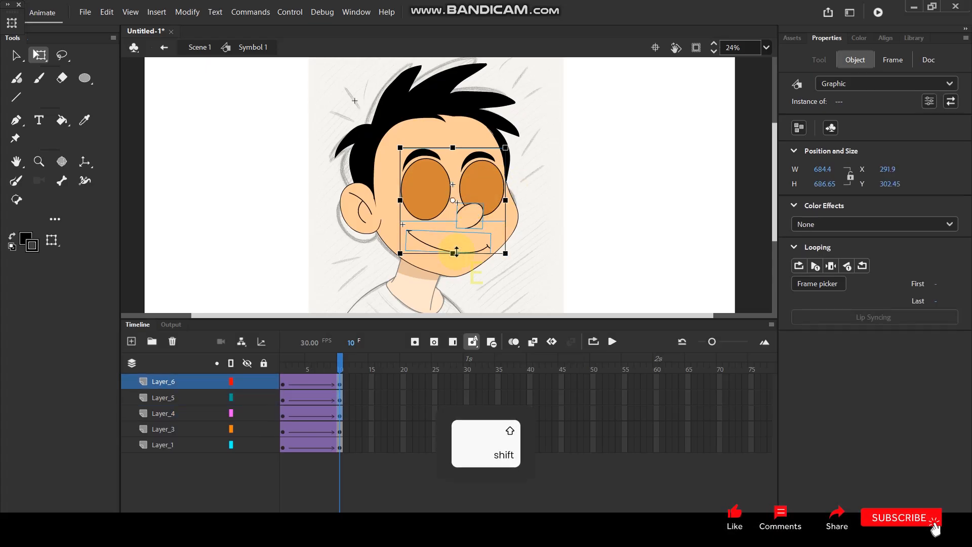
{"action": "key", "text": "shift+Up"}
{"action": "key", "text": "shift+Up"}
{"action": "key", "text": "shift+Up"}
{"action": "key", "text": "shift+Up"}
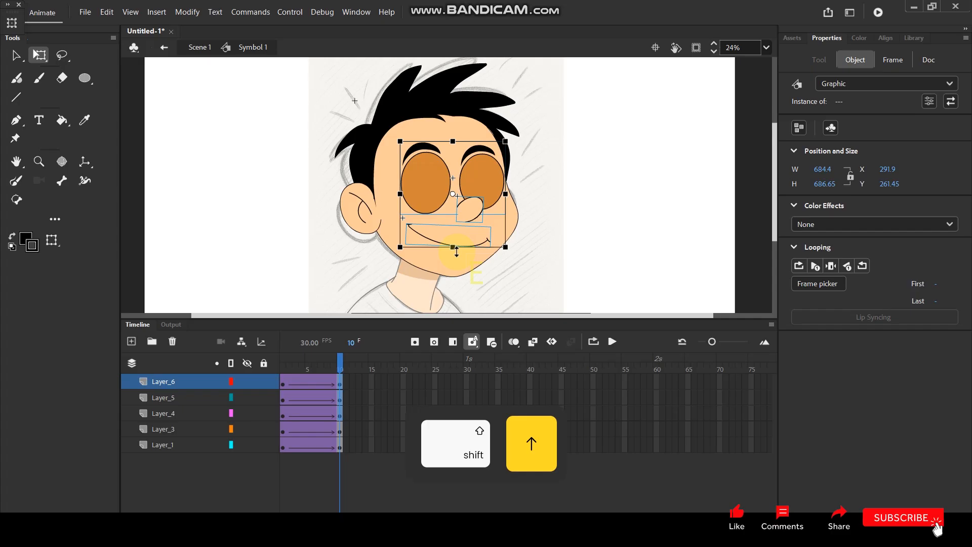
{"action": "key", "text": "shift+Up"}
{"action": "key", "text": "shift+Up"}
{"action": "key", "text": "shift+Up"}
{"action": "key", "text": "shift+Up"}
{"action": "key", "text": "shift+Down"}
{"action": "key", "text": "shift+Down"}
{"action": "key", "text": "shift+Down"}
{"action": "key", "text": "shift+Down"}
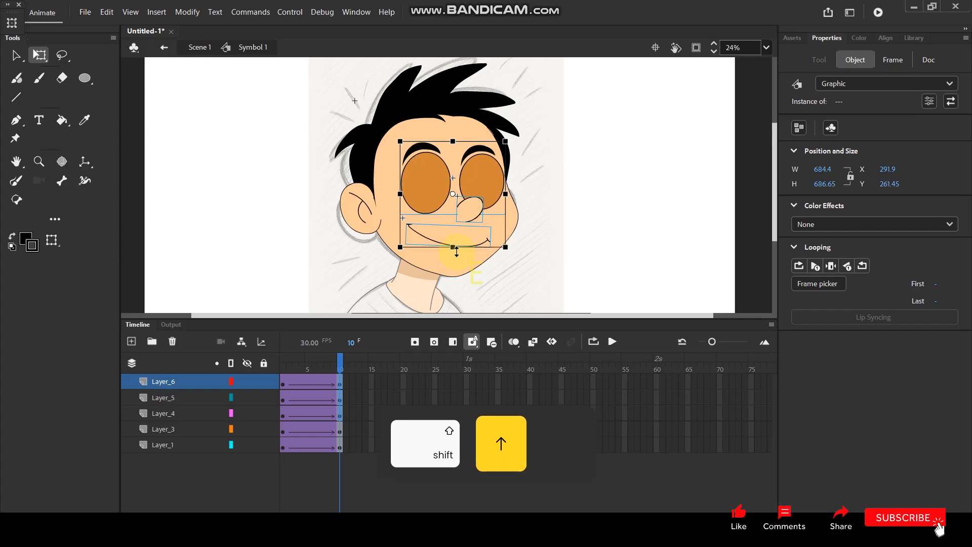
{"action": "left_click", "coordinate": [582, 173]}
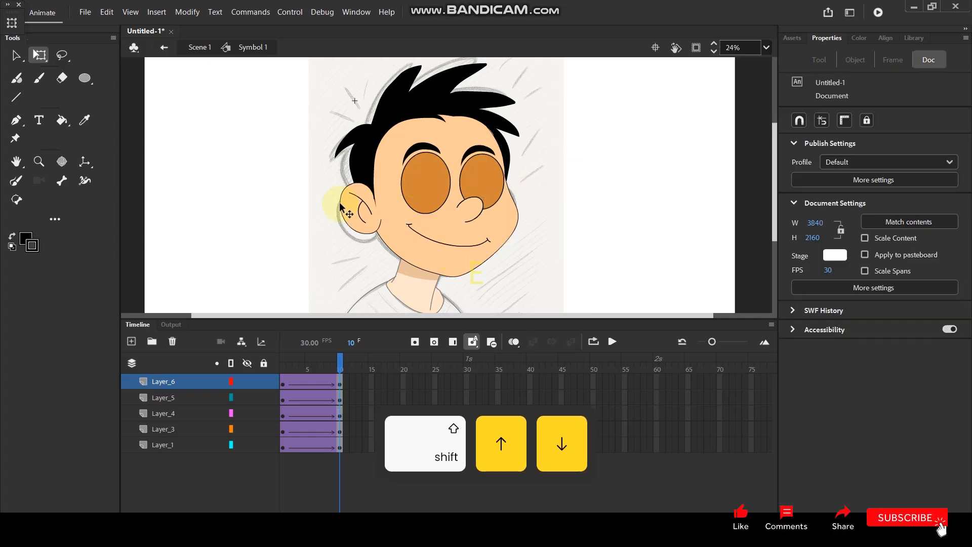
Step: At frame 10, move the ear instance on Layer_3 straight down by about 40 px
{"action": "left_click", "coordinate": [360, 207]}
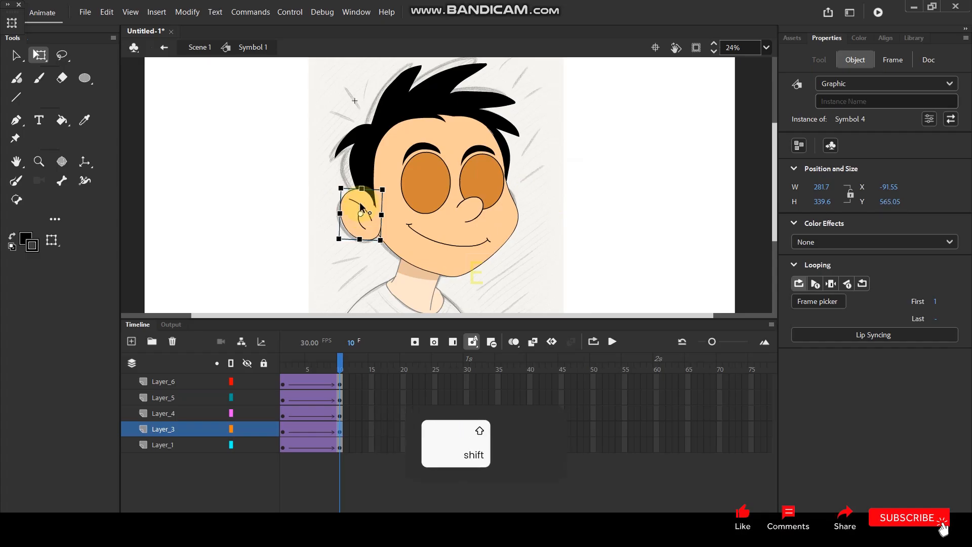
{"action": "key", "text": "shift+Down"}
{"action": "key", "text": "shift+Down"}
{"action": "key", "text": "shift+Down"}
{"action": "key", "text": "shift+Down"}
Step: At frame 1, break the combined eyes instance apart and raise the eye nearest the nose by about 45 px
{"action": "left_click_drag", "start_coordinate": [336, 362], "coordinate": [280, 353]}
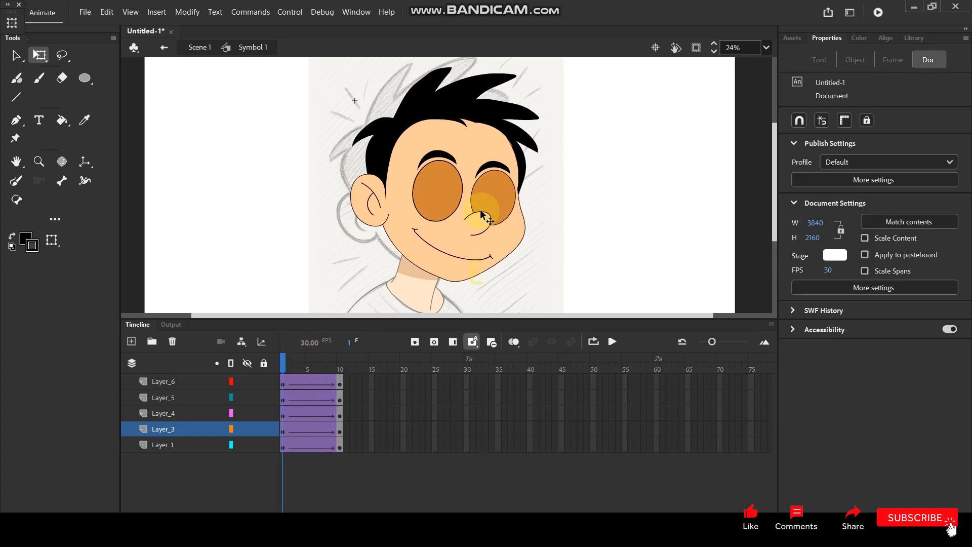
{"action": "left_click", "coordinate": [499, 199]}
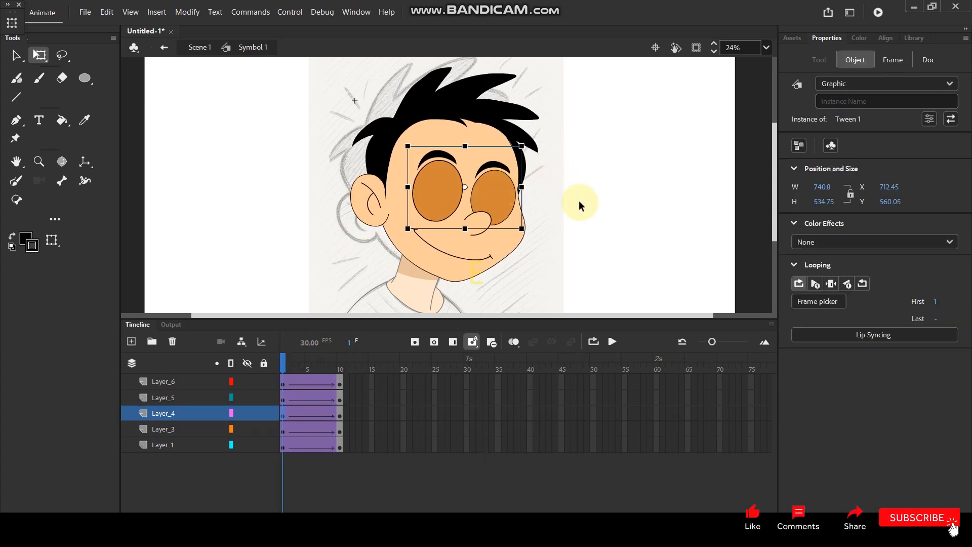
{"action": "left_click", "coordinate": [607, 199]}
{"action": "left_click", "coordinate": [496, 194]}
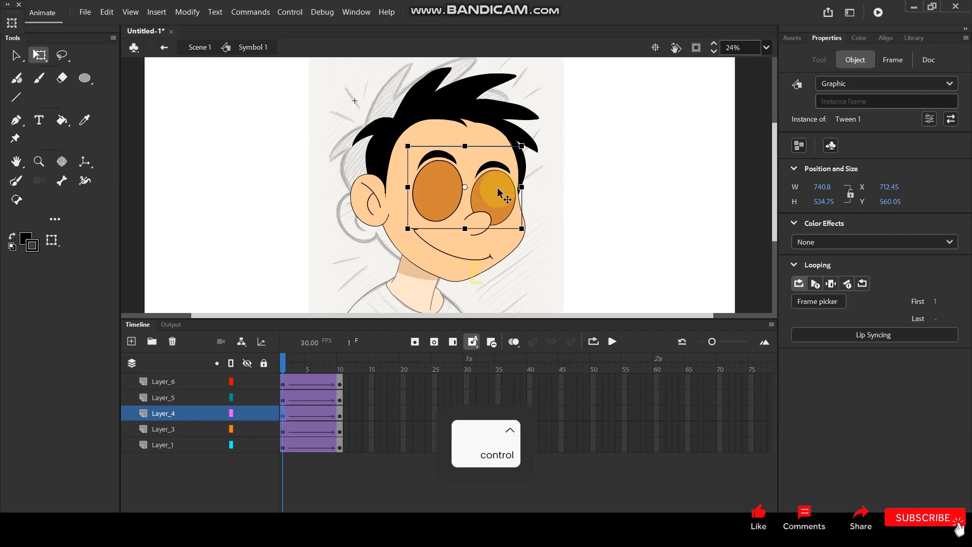
{"action": "key", "text": "ctrl+b"}
{"action": "left_click", "coordinate": [587, 193]}
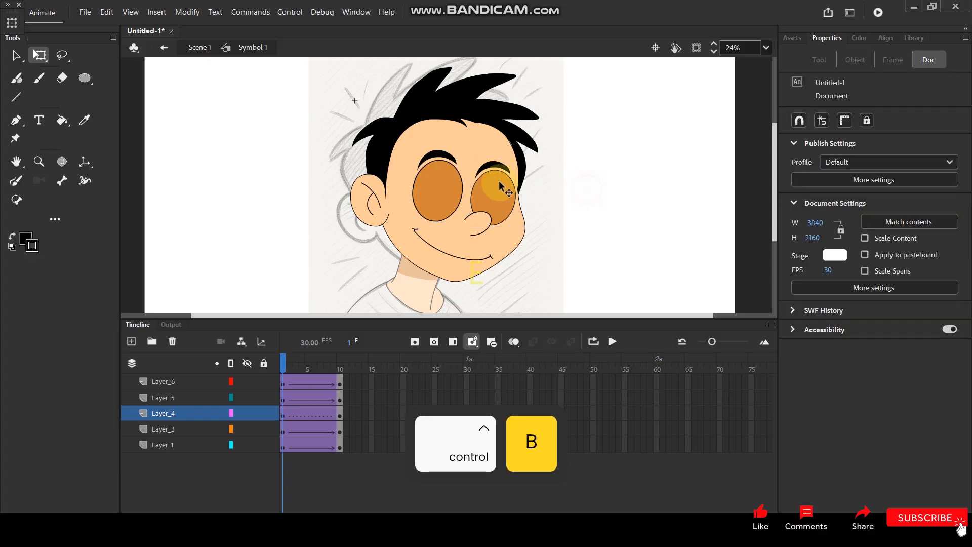
{"action": "left_click", "coordinate": [494, 197]}
{"action": "left_click_drag", "start_coordinate": [504, 185], "coordinate": [503, 181]}
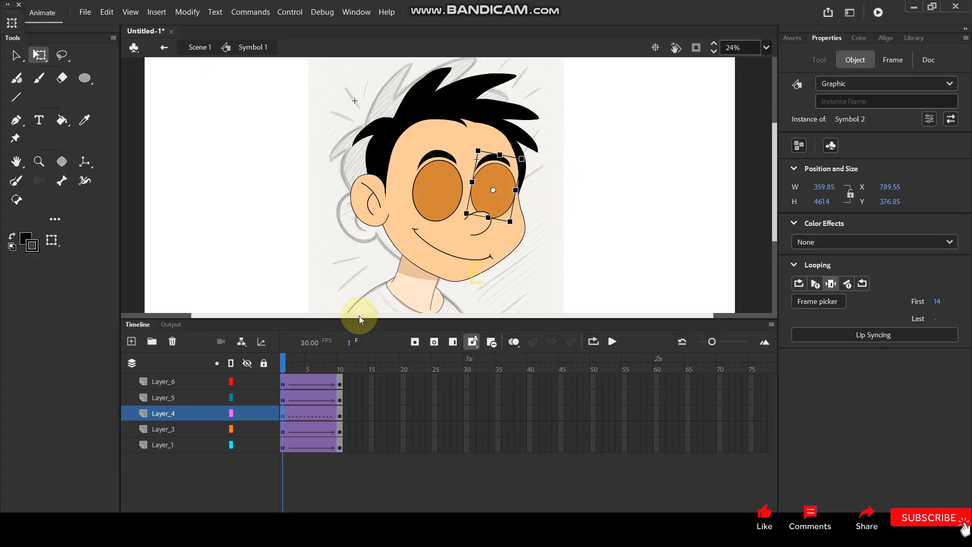
Step: Cut the raised eye from Layer_4 at frame 1 and paste it in place on a new layer directly above
{"action": "left_click", "coordinate": [291, 367]}
{"action": "mouse_move", "coordinate": [290, 368]}
{"action": "left_mouse_down"}
{"action": "mouse_move", "coordinate": [304, 368]}
{"action": "mouse_move", "coordinate": [282, 374]}
{"action": "left_mouse_up"}
{"action": "left_click", "coordinate": [472, 237]}
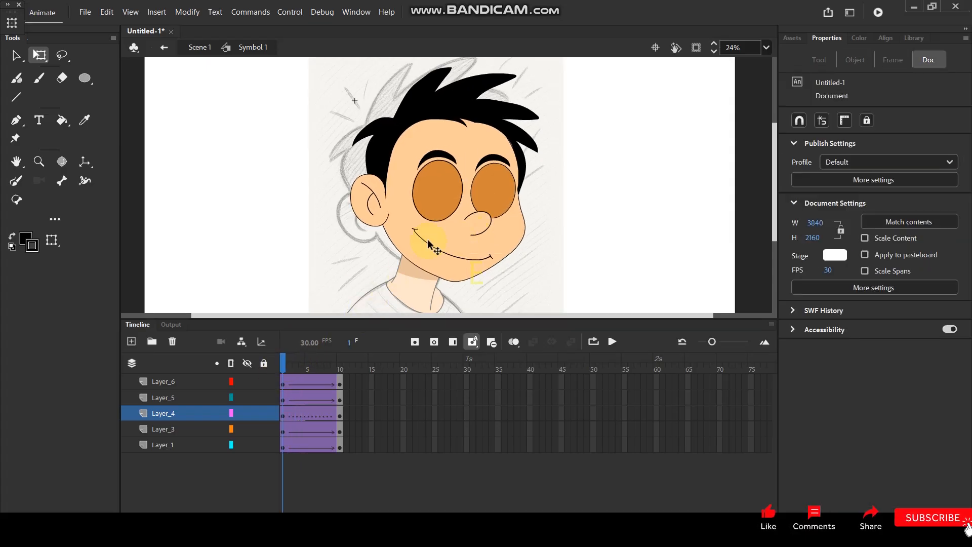
{"action": "left_click", "coordinate": [487, 197]}
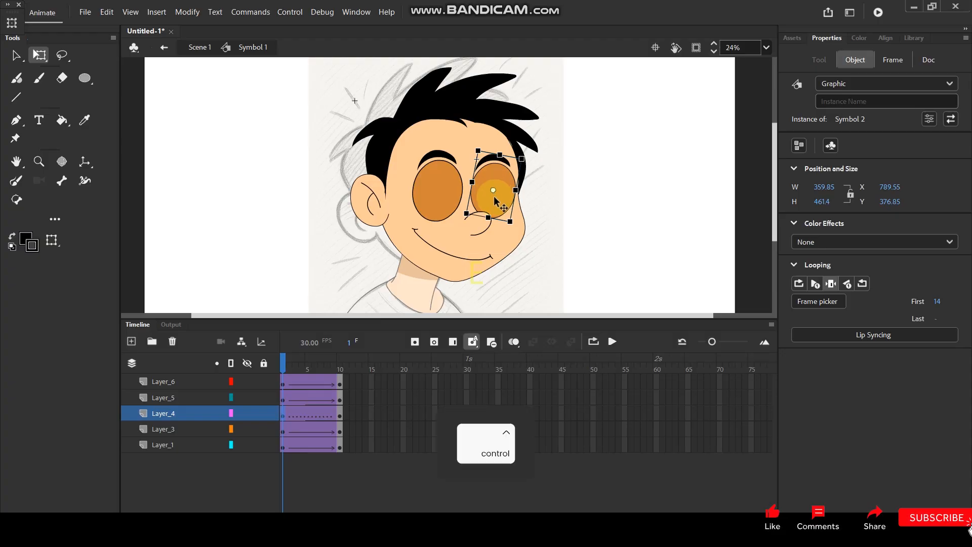
{"action": "key", "text": "ctrl+x"}
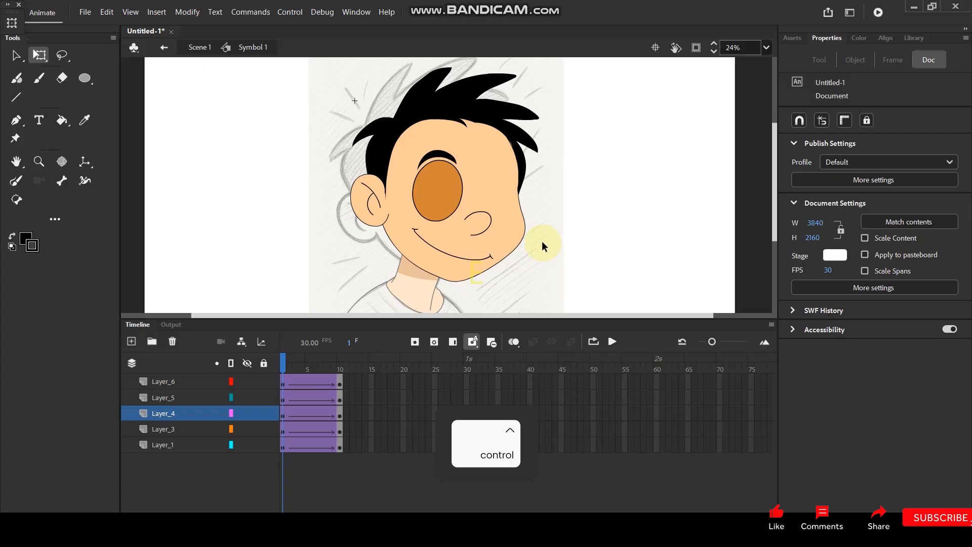
{"action": "left_click", "coordinate": [131, 342]}
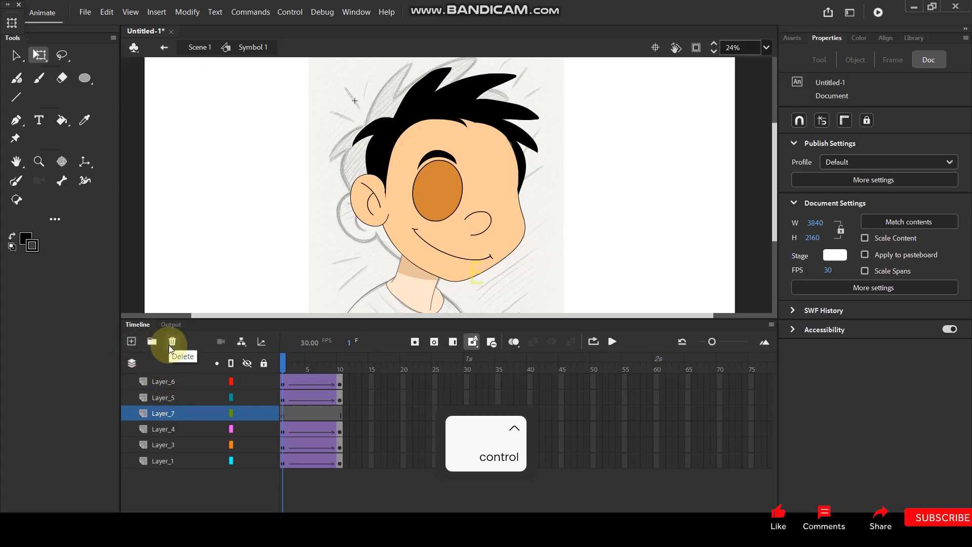
{"action": "key", "text": "ctrl+shift+v"}
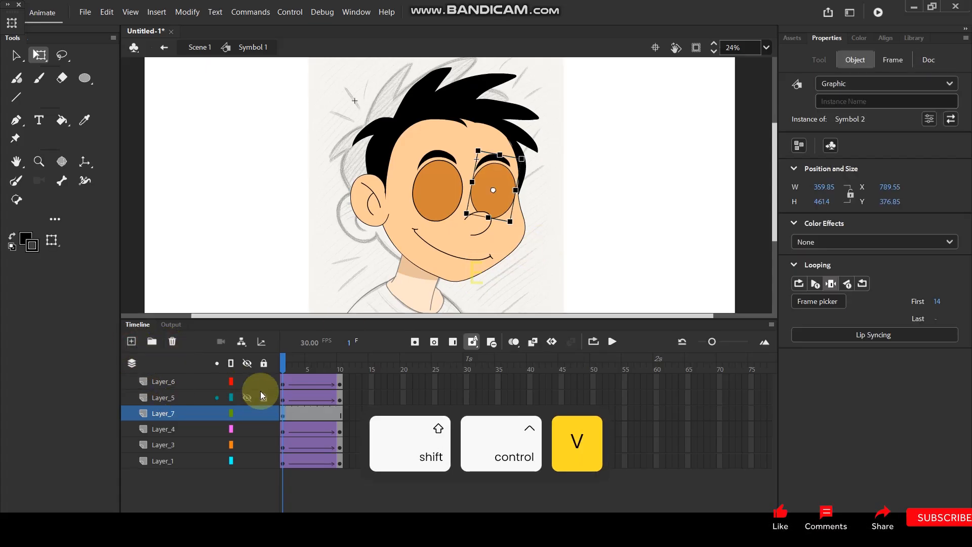
Step: At frame 10 of Layer_4, break the combined eyes instance apart and delete the eye nearest the nose
{"action": "left_click", "coordinate": [340, 434]}
{"action": "left_click", "coordinate": [558, 196]}
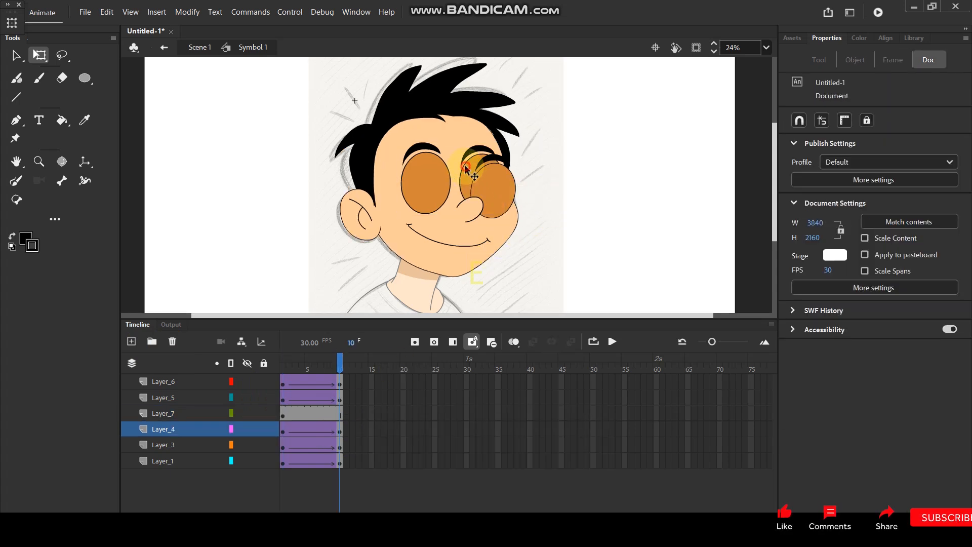
{"action": "left_click", "coordinate": [467, 170]}
{"action": "key", "text": "ctrl+b"}
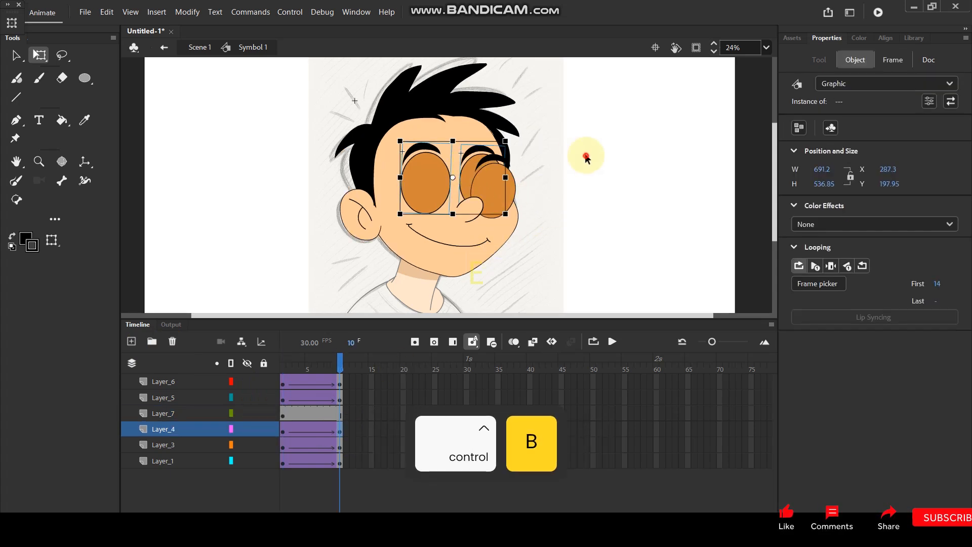
{"action": "left_click", "coordinate": [468, 171]}
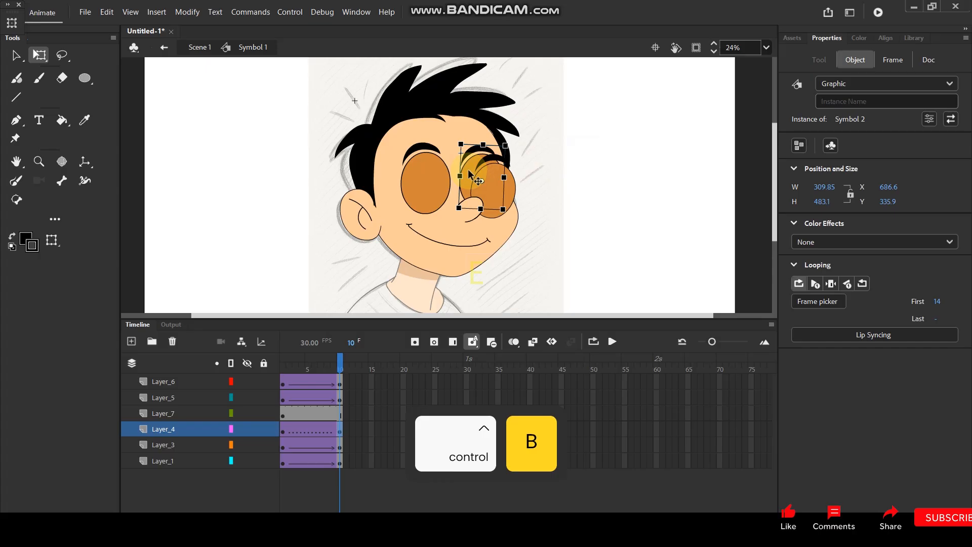
{"action": "key", "text": "Delete"}
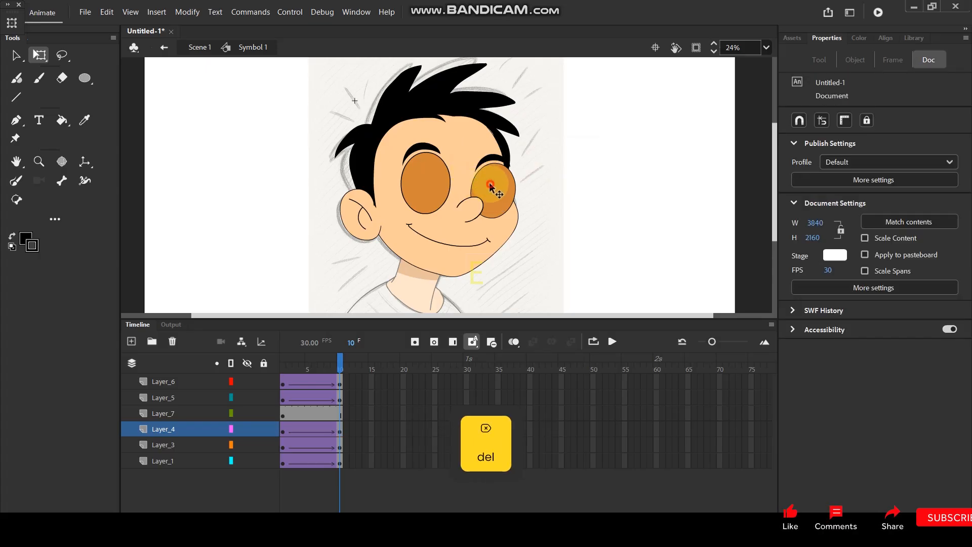
Step: Insert a keyframe at frame 10 on Layer_7 and move its eye to about X 707, Y 295 beneath the eyebrow area
{"action": "left_click", "coordinate": [490, 187]}
{"action": "key", "text": "F6"}
{"action": "left_click_drag", "start_coordinate": [509, 189], "coordinate": [497, 179]}
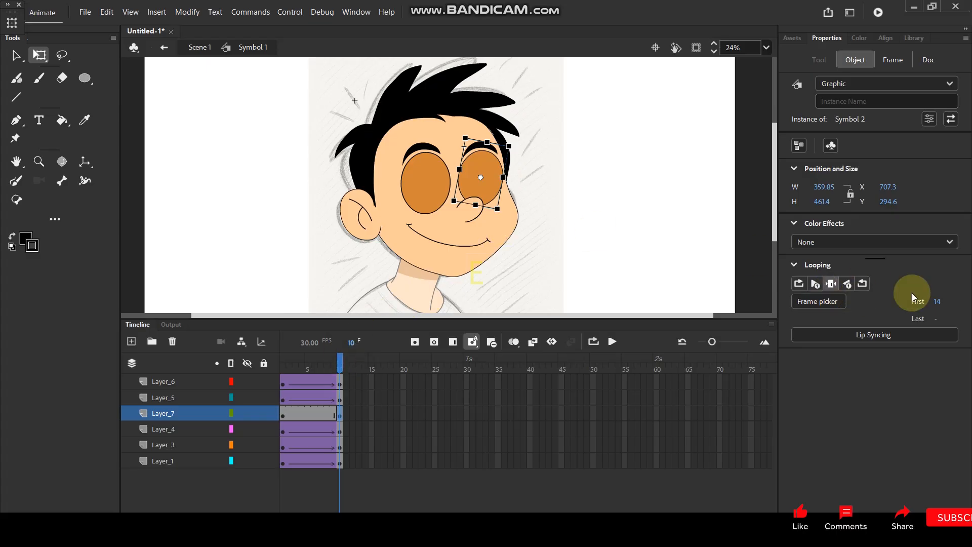
Step: Try a different looping first frame for the Layer_7 eye, and set it back to 14
{"action": "mouse_move", "coordinate": [935, 302]}
{"action": "left_mouse_down"}
{"action": "mouse_move", "coordinate": [888, 302]}
{"action": "mouse_move", "coordinate": [945, 311]}
{"action": "left_mouse_up"}
{"action": "left_click", "coordinate": [940, 301]}
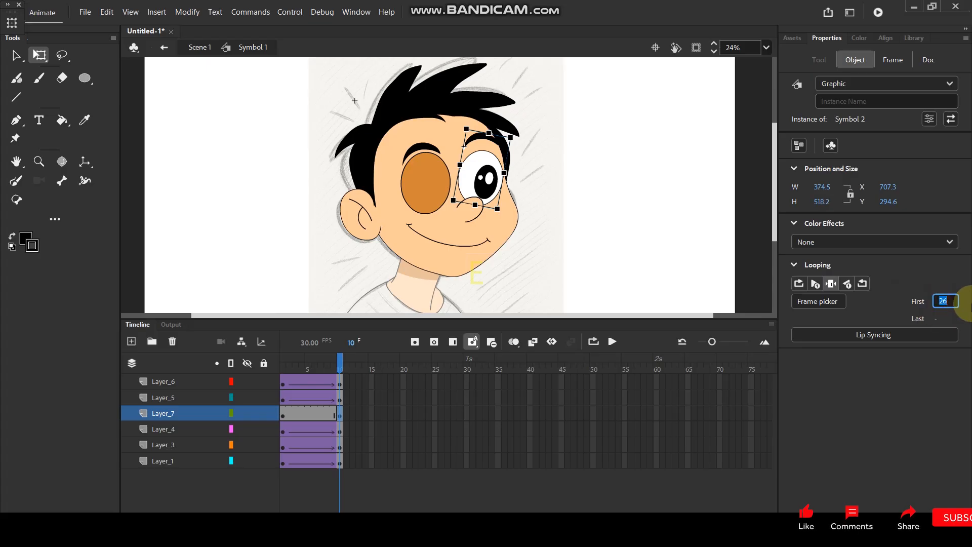
{"action": "type", "text": "14"}
{"action": "left_click", "coordinate": [423, 123]}
{"action": "scroll", "coordinate": [481, 141], "scroll_direction": "up", "scroll_amount": 2}
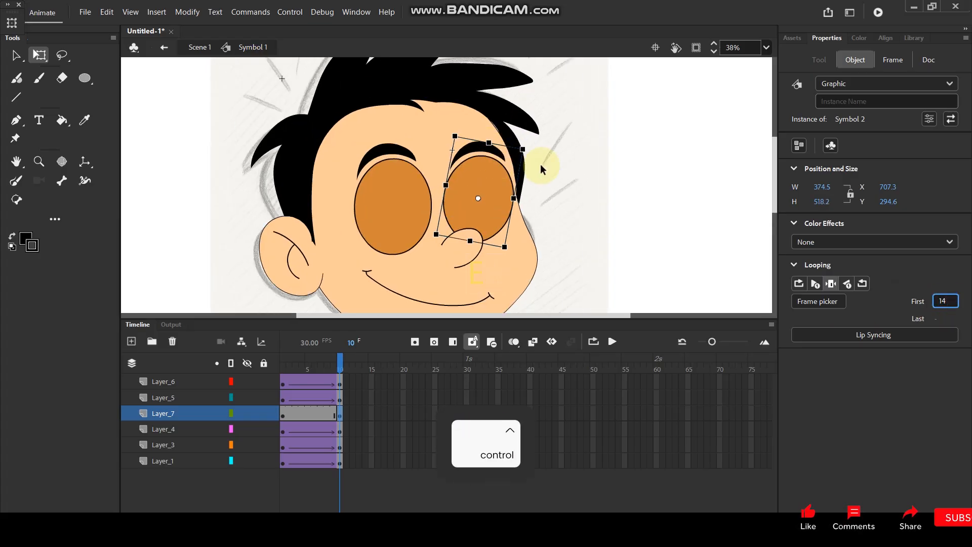
Step: Rotate the Layer_7 eye at frame 10 slightly counterclockwise and nudge it up to about X 680, Y 297
{"action": "left_click_drag", "start_coordinate": [532, 154], "coordinate": [524, 146]}
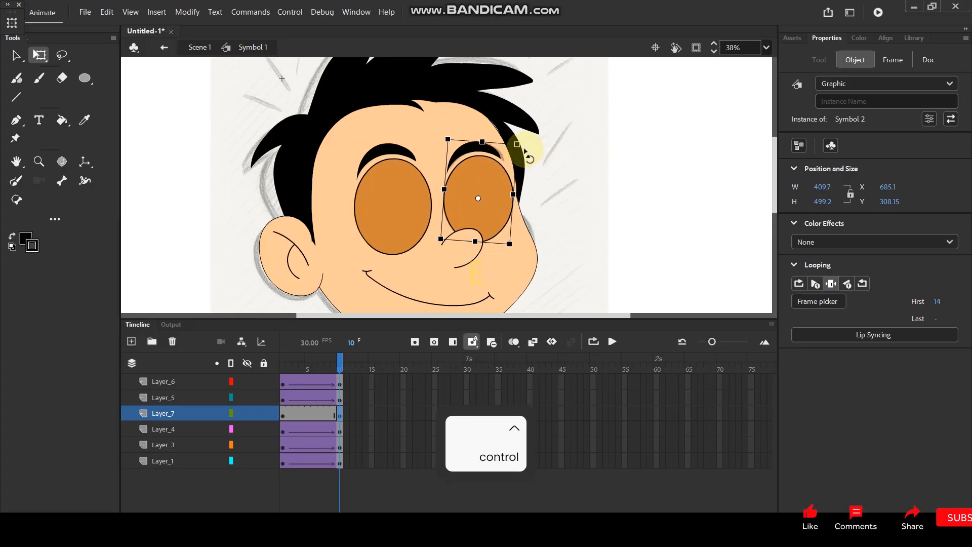
{"action": "left_click", "coordinate": [491, 216]}
{"action": "left_click_drag", "start_coordinate": [490, 211], "coordinate": [490, 209]}
{"action": "left_click", "coordinate": [562, 209]}
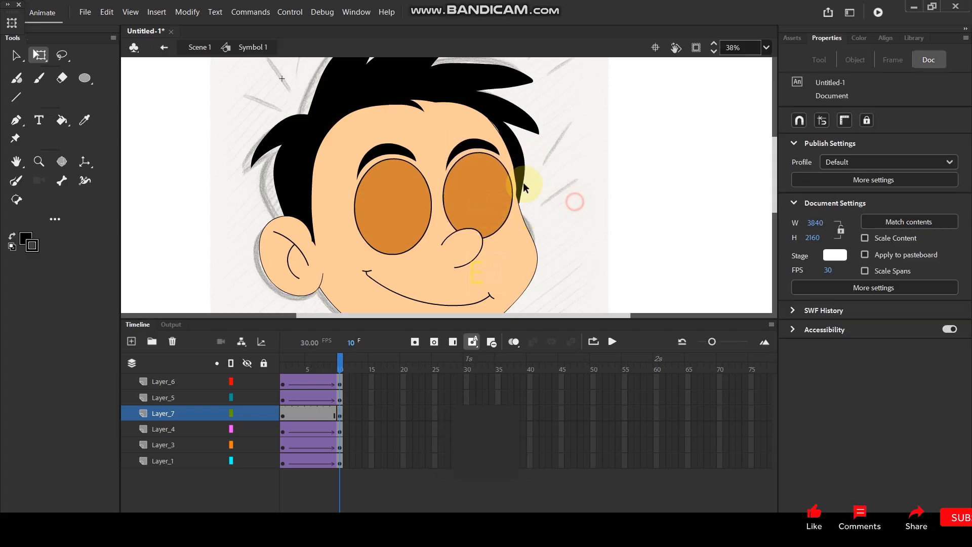
Step: Create a classic tween on Layer_7 between frames 1 and 10
{"action": "scroll", "coordinate": [524, 183], "scroll_direction": "down", "scroll_amount": 2}
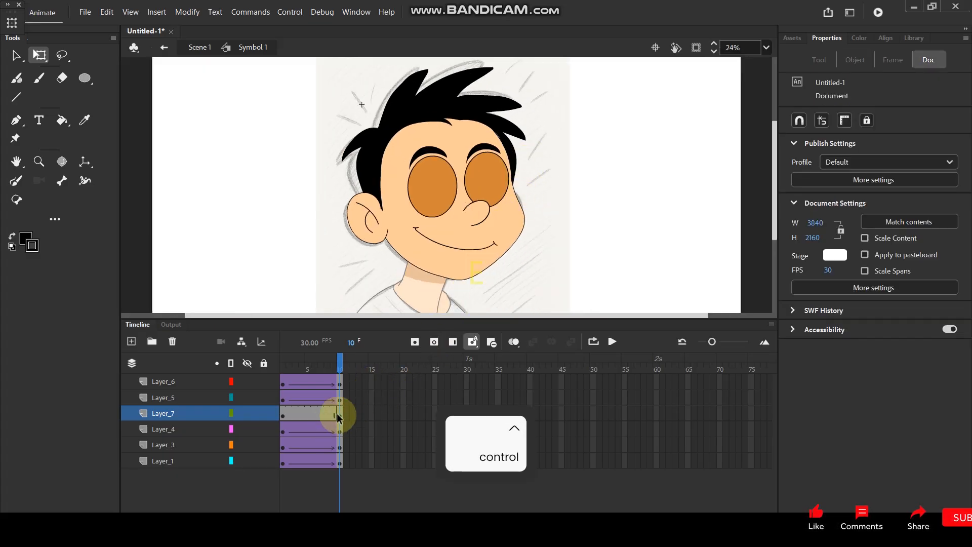
{"action": "left_click_drag", "start_coordinate": [333, 412], "coordinate": [282, 412]}
{"action": "right_click", "coordinate": [303, 412]}
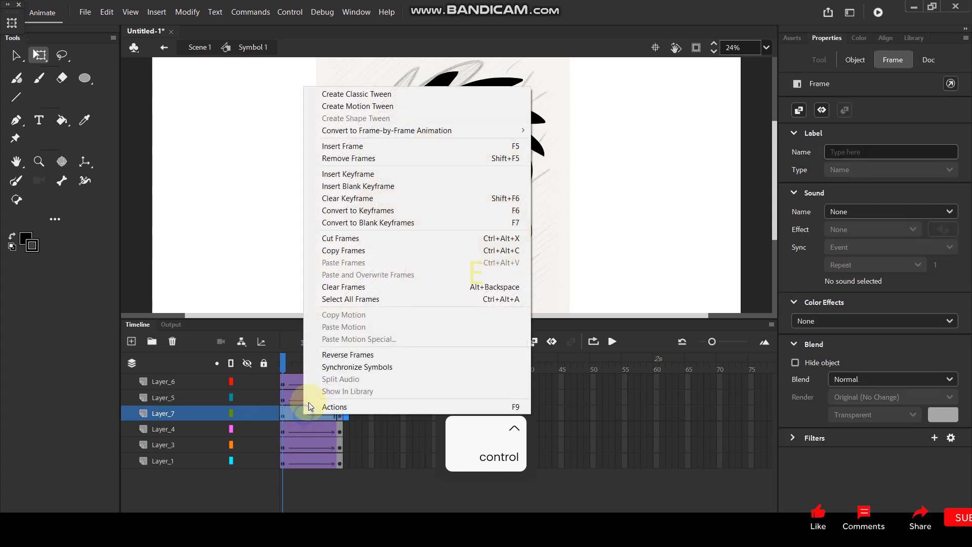
{"action": "left_click", "coordinate": [355, 95]}
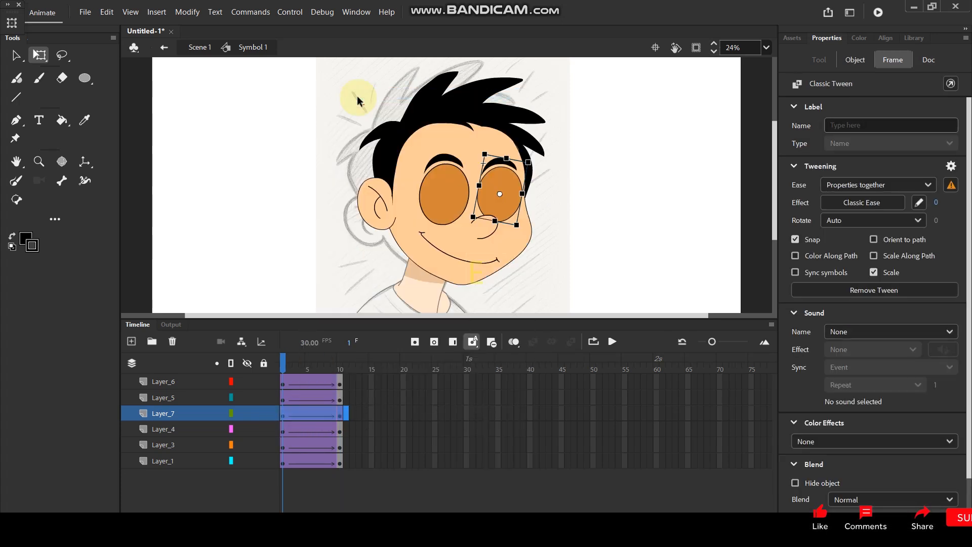
Step: Play the head-turn animation several times to check how both eyes move with the face
{"action": "key", "text": "Return"}
{"action": "key", "text": "Return"}
{"action": "key", "text": "Return"}
{"action": "key", "text": "Return"}
{"action": "key", "text": "Return"}
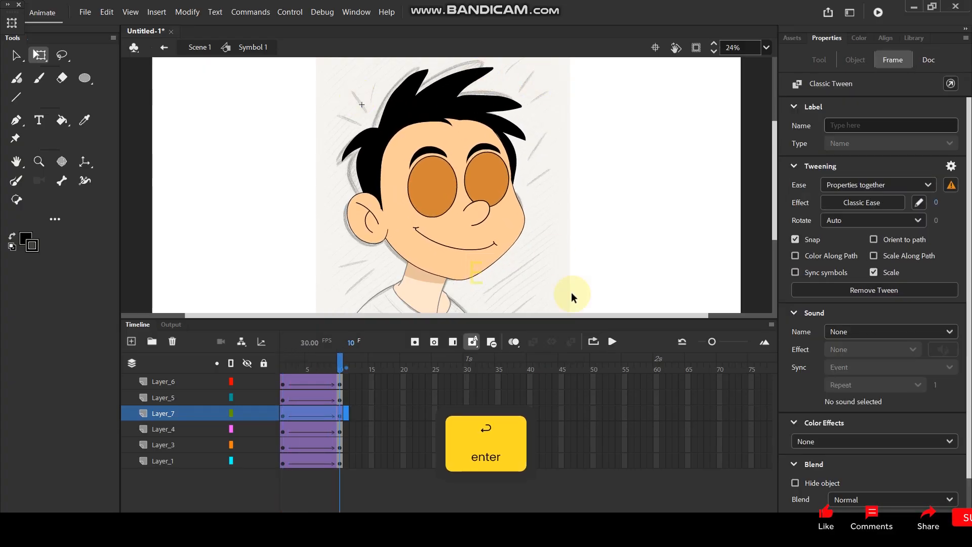
{"action": "left_click", "coordinate": [621, 187]}
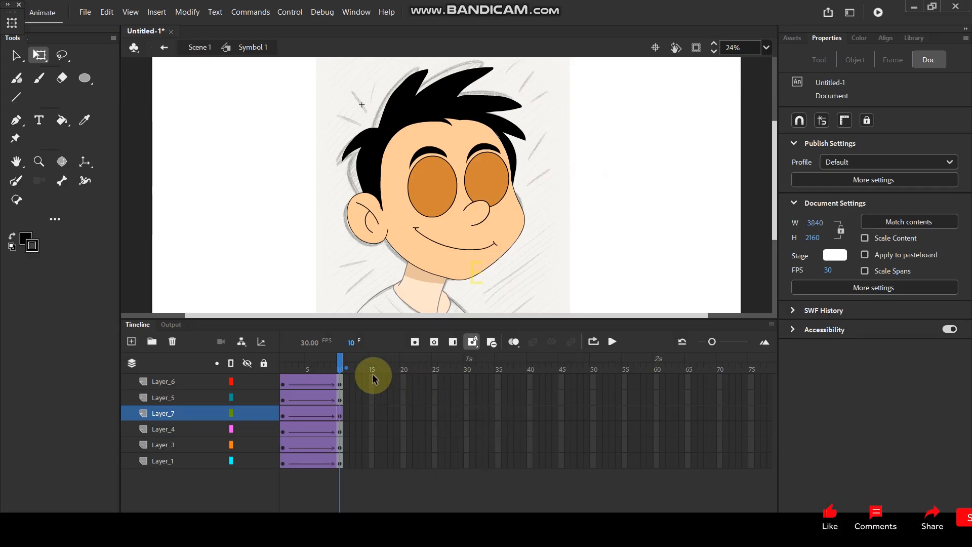
Step: Insert keyframes at frame 20 on all six layers
{"action": "left_click_drag", "start_coordinate": [372, 377], "coordinate": [369, 430]}
{"action": "left_click_drag", "start_coordinate": [366, 466], "coordinate": [369, 465]}
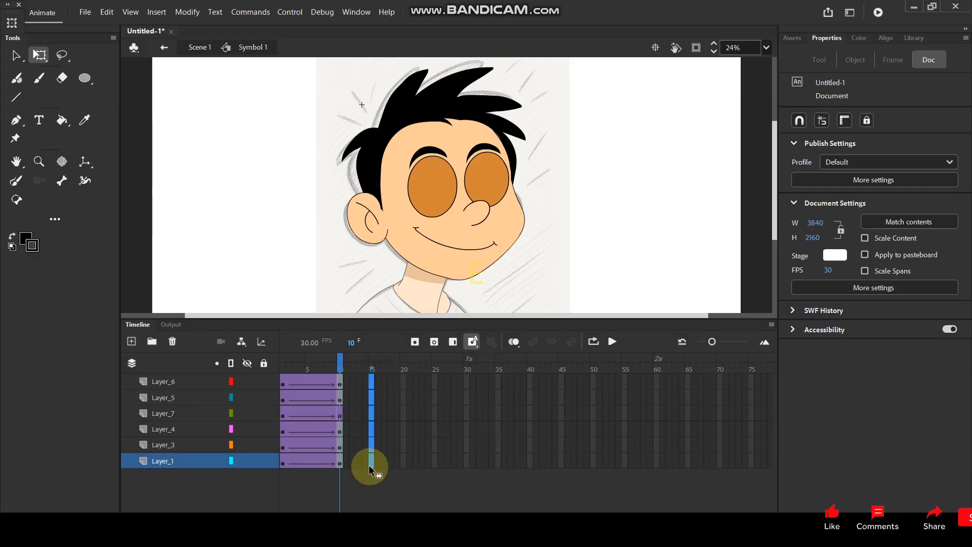
{"action": "left_click_drag", "start_coordinate": [402, 379], "coordinate": [402, 462]}
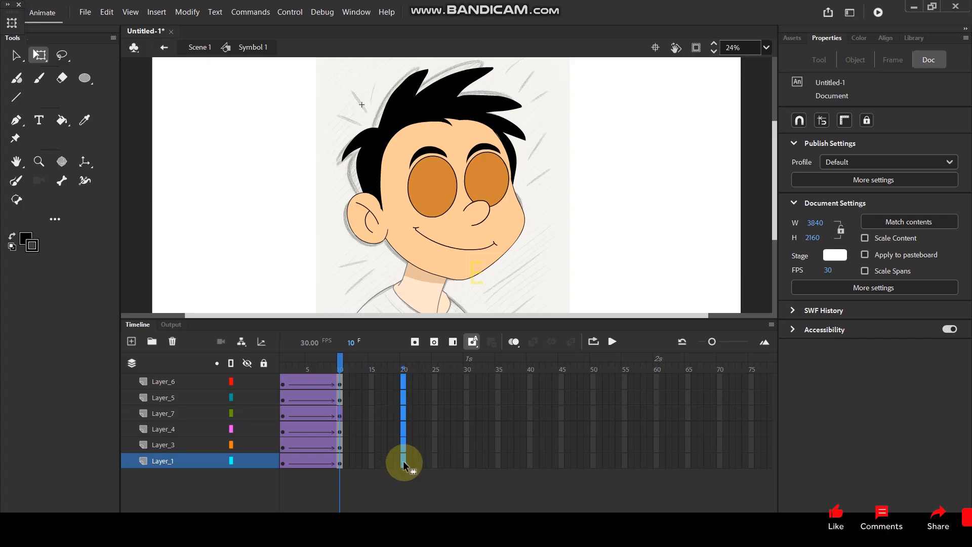
{"action": "key", "text": "F6"}
Step: Remove the classic tween from Layer_7 between frames 10 and 20
{"action": "left_click_drag", "start_coordinate": [412, 417], "coordinate": [348, 415]}
{"action": "right_click", "coordinate": [348, 414]}
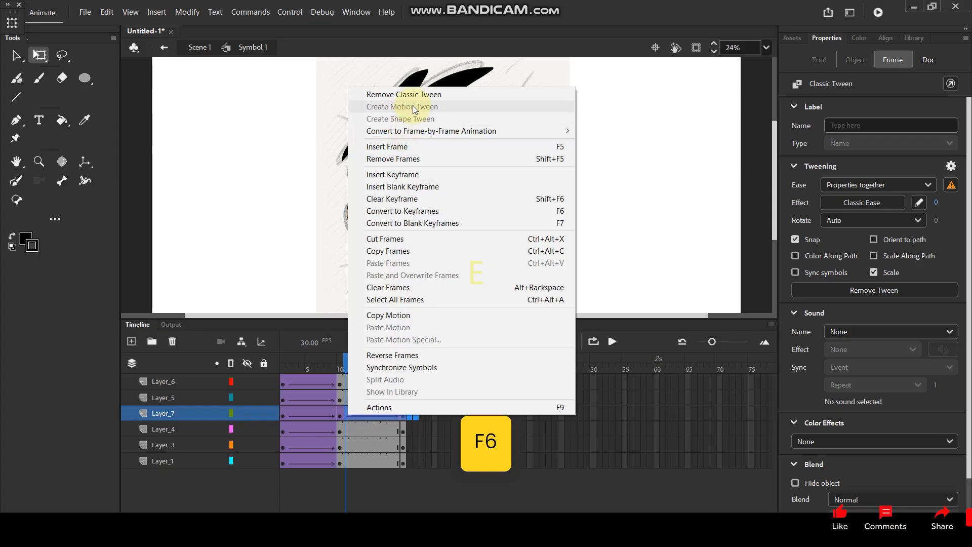
{"action": "left_click", "coordinate": [405, 94]}
{"action": "left_click", "coordinate": [399, 511]}
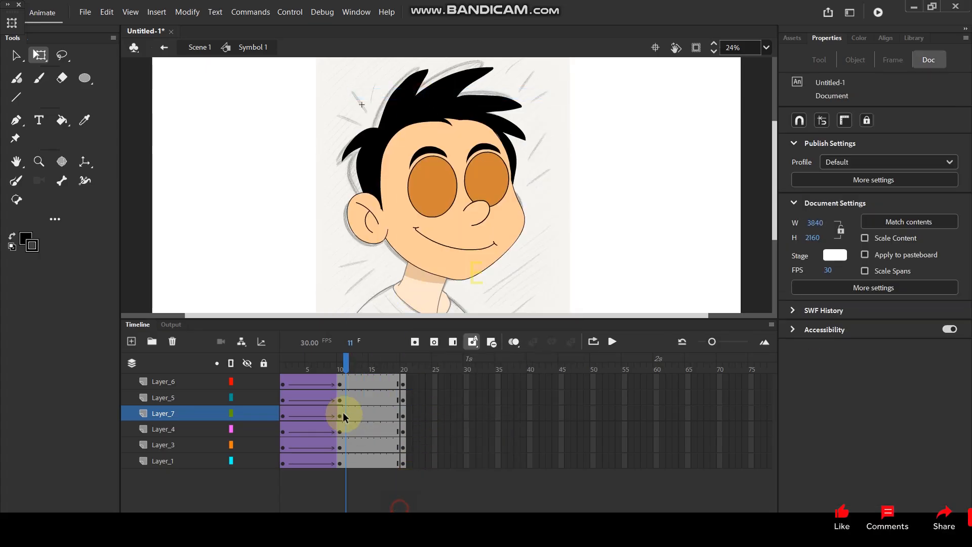
Step: Check the Layer_4 eye at frame 10, and set its looping first frame to 14 at frame 20
{"action": "mouse_move", "coordinate": [347, 369]}
{"action": "left_mouse_down"}
{"action": "mouse_move", "coordinate": [247, 373]}
{"action": "mouse_move", "coordinate": [393, 382]}
{"action": "mouse_move", "coordinate": [340, 383]}
{"action": "left_mouse_up"}
{"action": "left_click", "coordinate": [434, 198]}
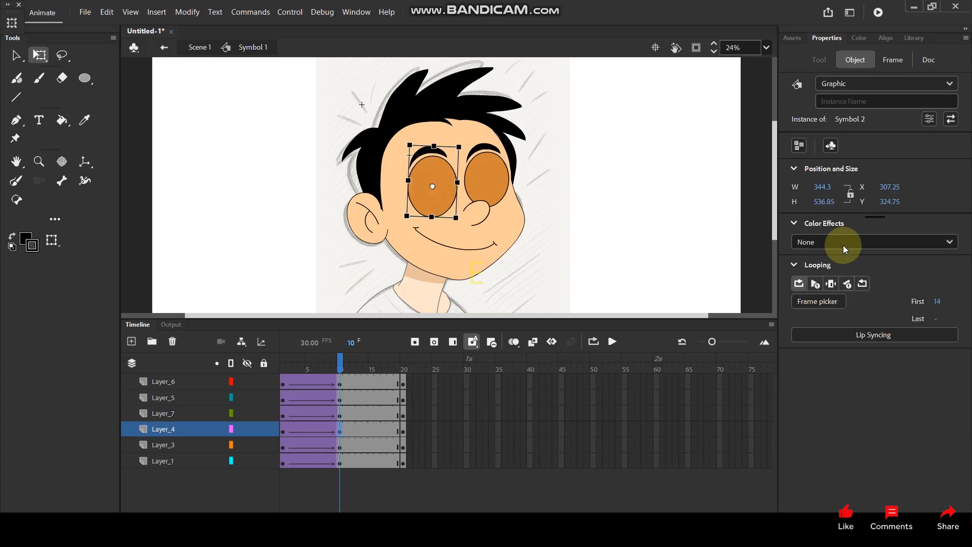
{"action": "left_click_drag", "start_coordinate": [383, 358], "coordinate": [404, 366]}
{"action": "left_click", "coordinate": [429, 182]}
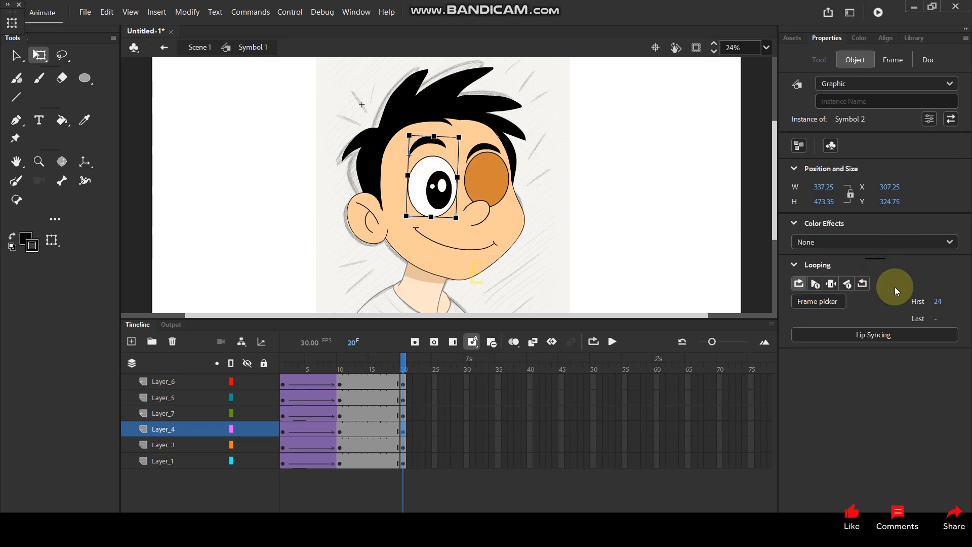
{"action": "left_click", "coordinate": [938, 302]}
{"action": "type", "text": "14"}
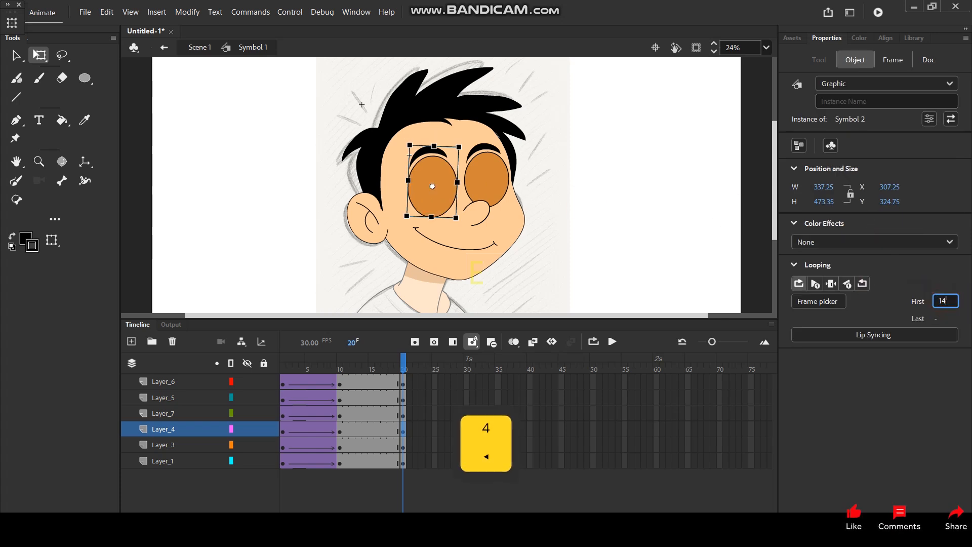
{"action": "left_click", "coordinate": [577, 236]}
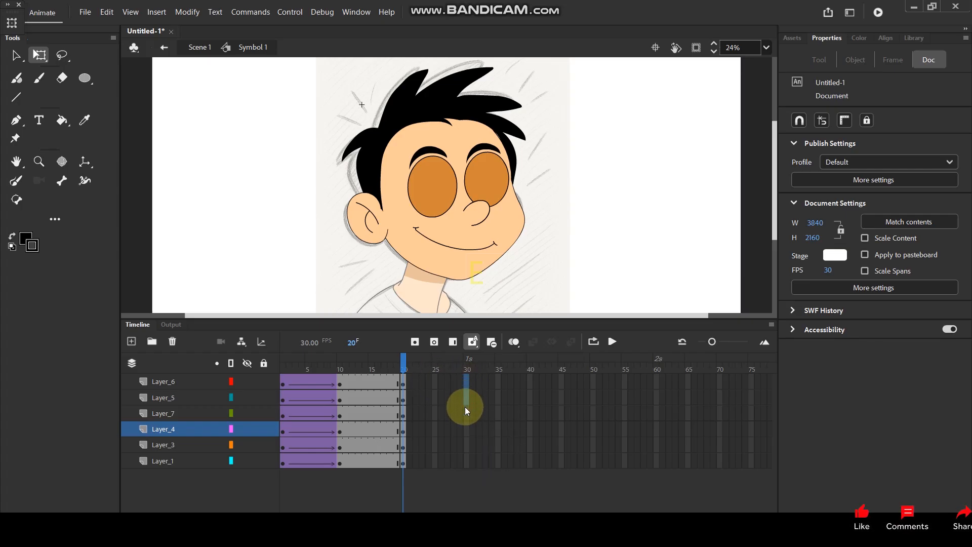
Step: Insert keyframes at frame 25 on all six layers
{"action": "left_click_drag", "start_coordinate": [463, 445], "coordinate": [468, 446]}
{"action": "left_click_drag", "start_coordinate": [437, 382], "coordinate": [433, 461]}
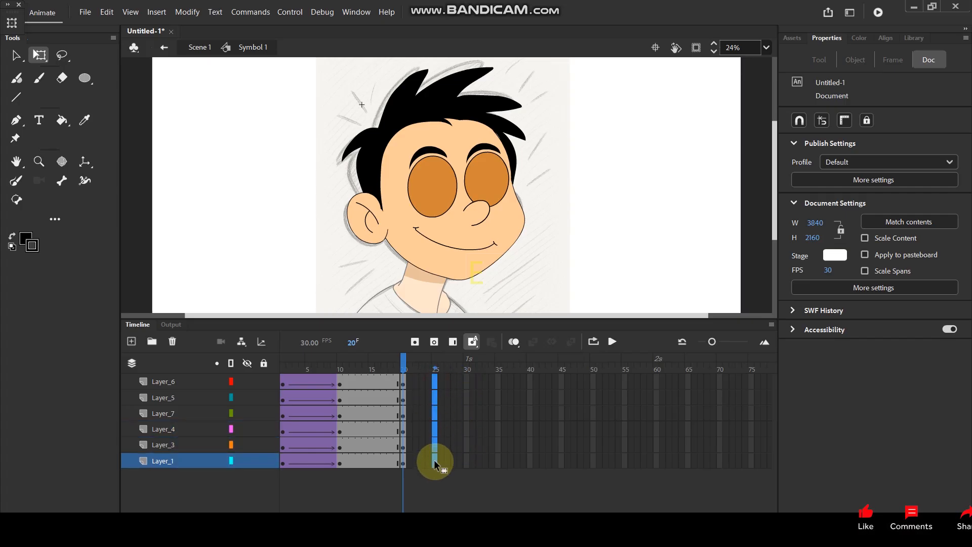
{"action": "key", "text": "F6"}
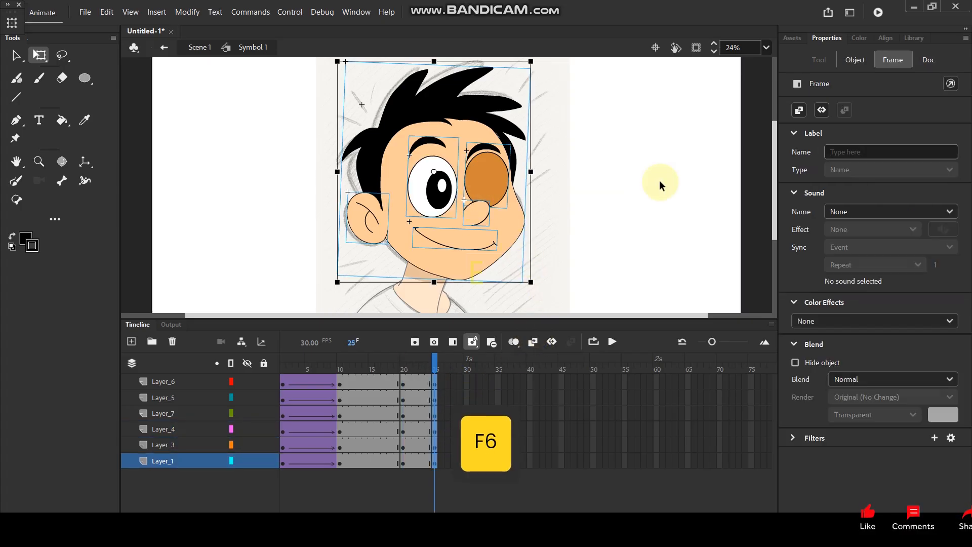
Step: Set the looping first frame of the Layer_4 eye at frame 25 to 14
{"action": "left_click", "coordinate": [611, 188]}
{"action": "left_click", "coordinate": [433, 198]}
{"action": "left_click", "coordinate": [945, 301]}
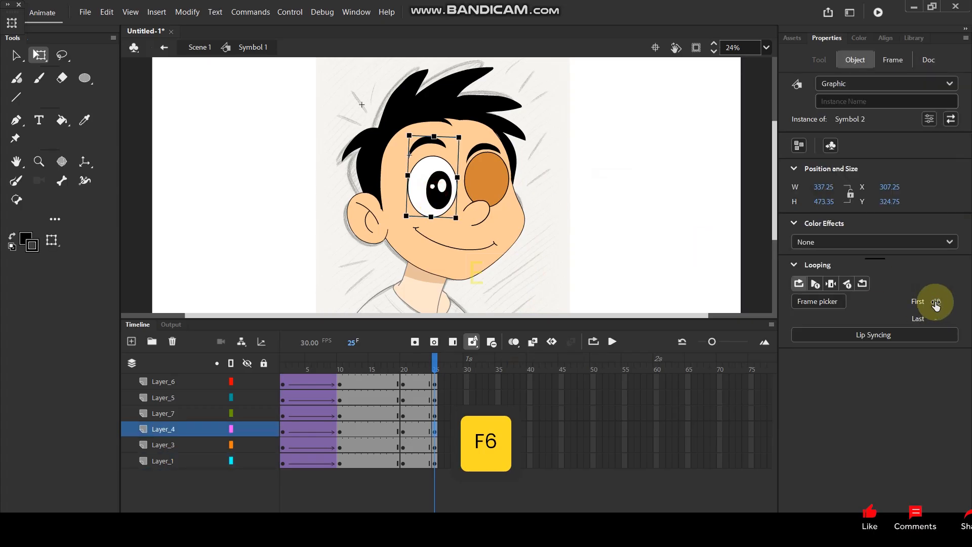
{"action": "type", "text": "14"}
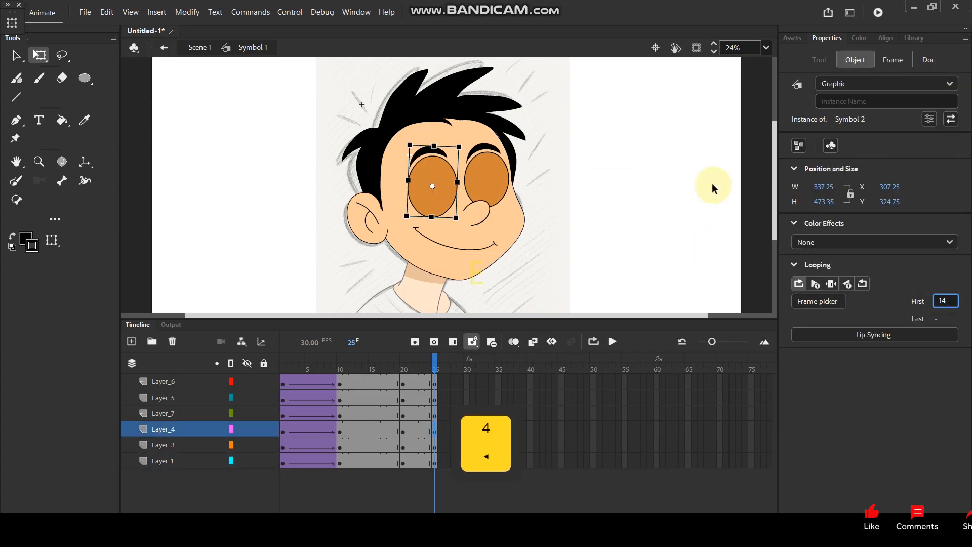
{"action": "left_click", "coordinate": [612, 212]}
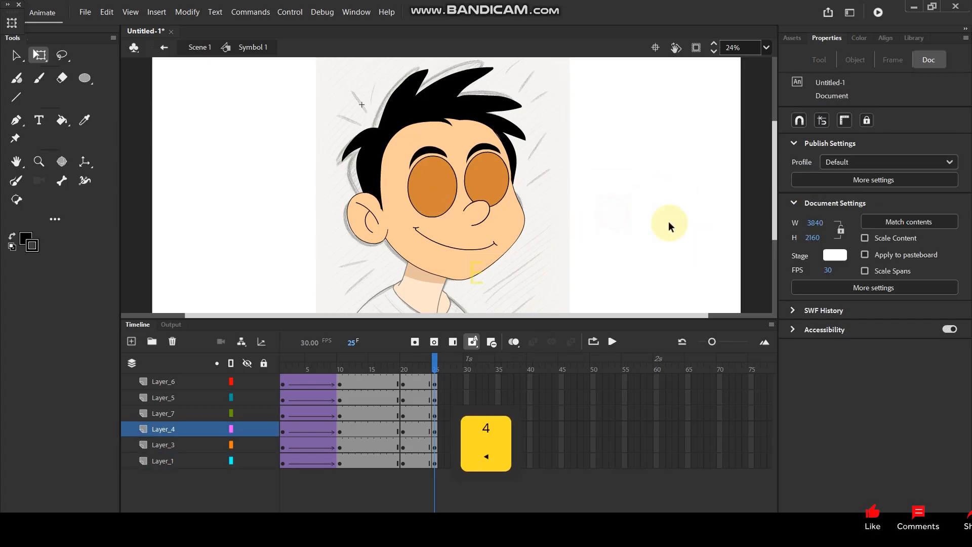
Step: Select all head parts at frame 25, move their transform pivot down to the chin, and stretch the head slightly upward
{"action": "left_click", "coordinate": [433, 195]}
{"action": "left_click", "coordinate": [487, 183], "text": "shift"}
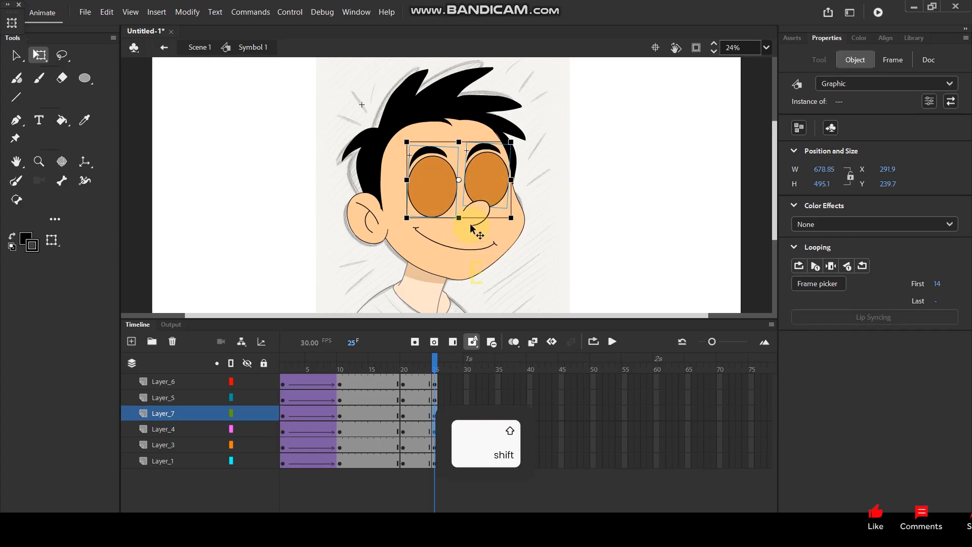
{"action": "left_click", "coordinate": [454, 248], "text": "shift"}
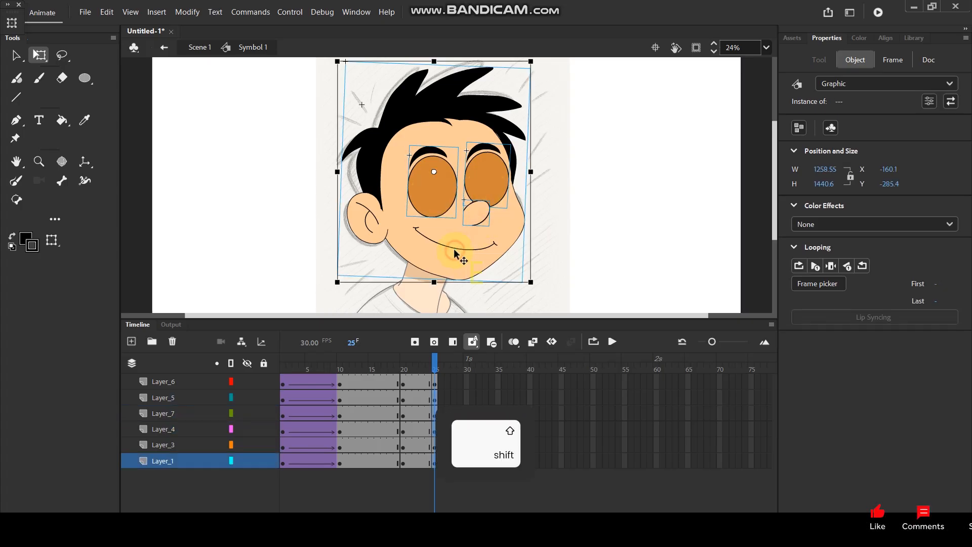
{"action": "left_click", "coordinate": [367, 220], "text": "shift"}
{"action": "left_click", "coordinate": [448, 248], "text": "shift"}
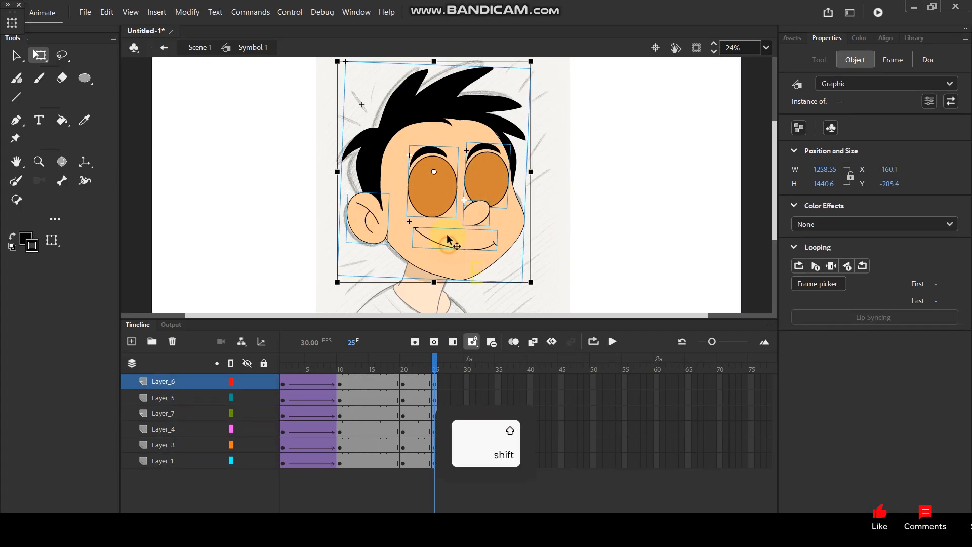
{"action": "left_click_drag", "start_coordinate": [433, 170], "coordinate": [425, 228]}
{"action": "left_click_drag", "start_coordinate": [429, 271], "coordinate": [430, 276]}
{"action": "key", "text": "space"}
{"action": "left_click_drag", "start_coordinate": [463, 158], "coordinate": [464, 191]}
{"action": "left_click_drag", "start_coordinate": [436, 94], "coordinate": [436, 80]}
{"action": "key", "text": "space"}
{"action": "left_click_drag", "start_coordinate": [579, 215], "coordinate": [546, 132]}
Step: Create classic tweens between frames 20 and 25 on all six layers and play the animation
{"action": "left_click_drag", "start_coordinate": [452, 397], "coordinate": [407, 460]}
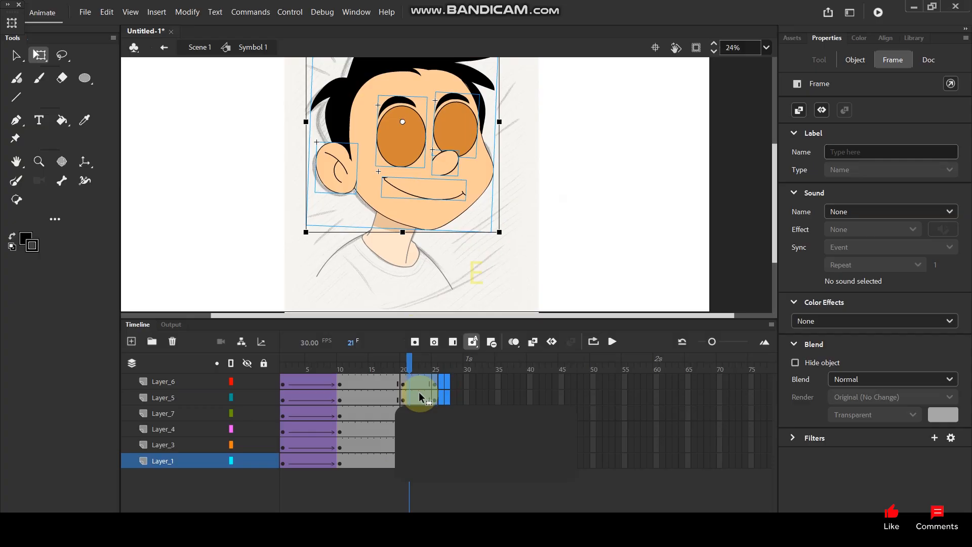
{"action": "left_click", "coordinate": [449, 68]}
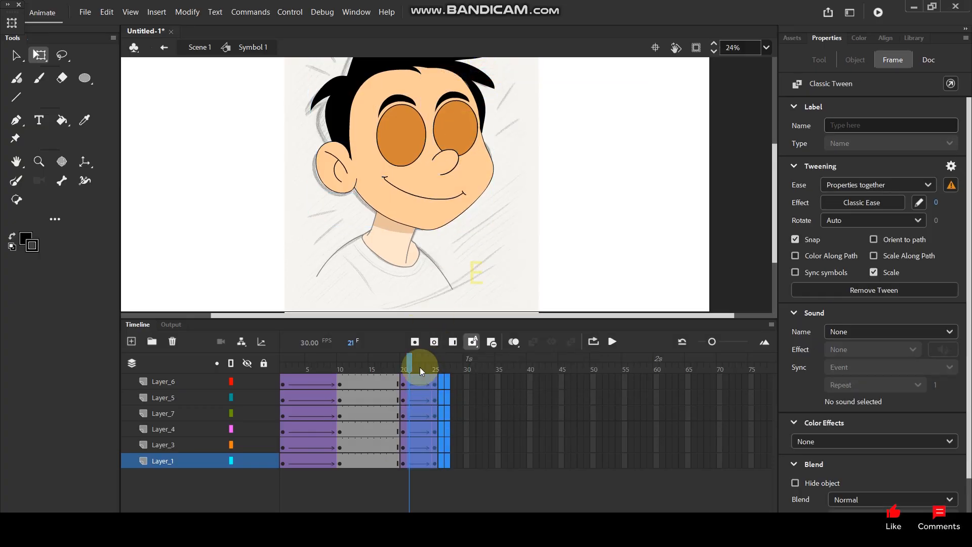
{"action": "left_click", "coordinate": [311, 282]}
{"action": "key", "text": "Return"}
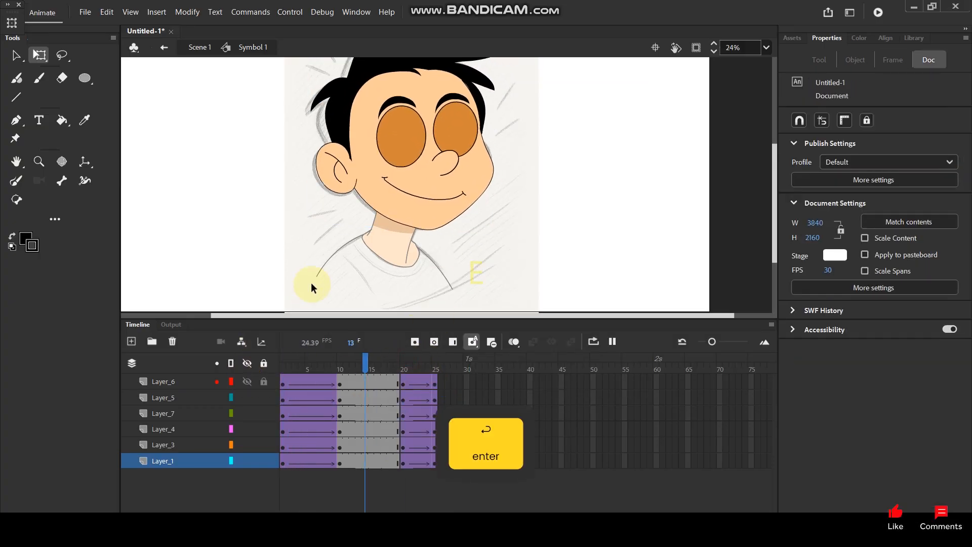
Step: Set the Layer_4 eye at frame 20 to single-frame looping and play the animation again
{"action": "left_click", "coordinate": [391, 166]}
{"action": "left_click_drag", "start_coordinate": [435, 357], "coordinate": [404, 371]}
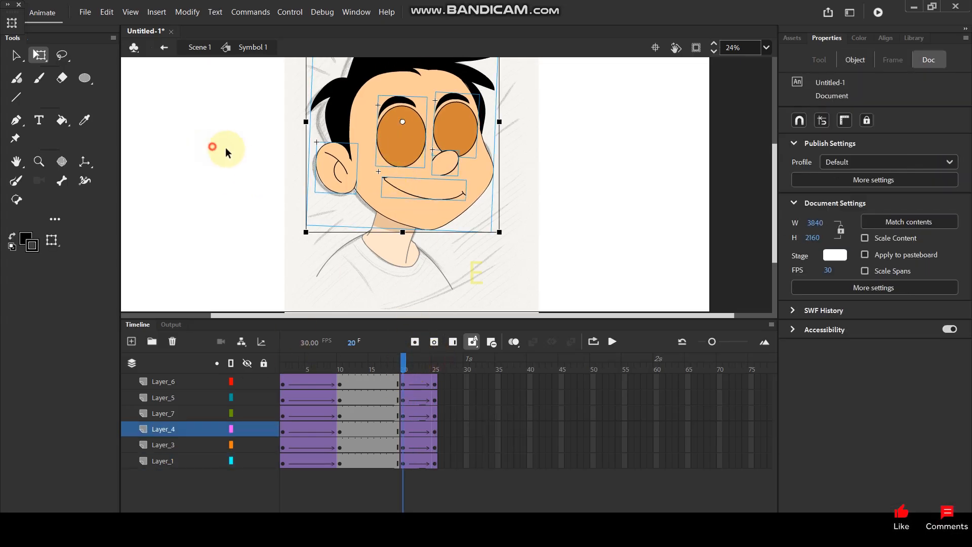
{"action": "left_click", "coordinate": [213, 147]}
{"action": "left_click", "coordinate": [387, 144]}
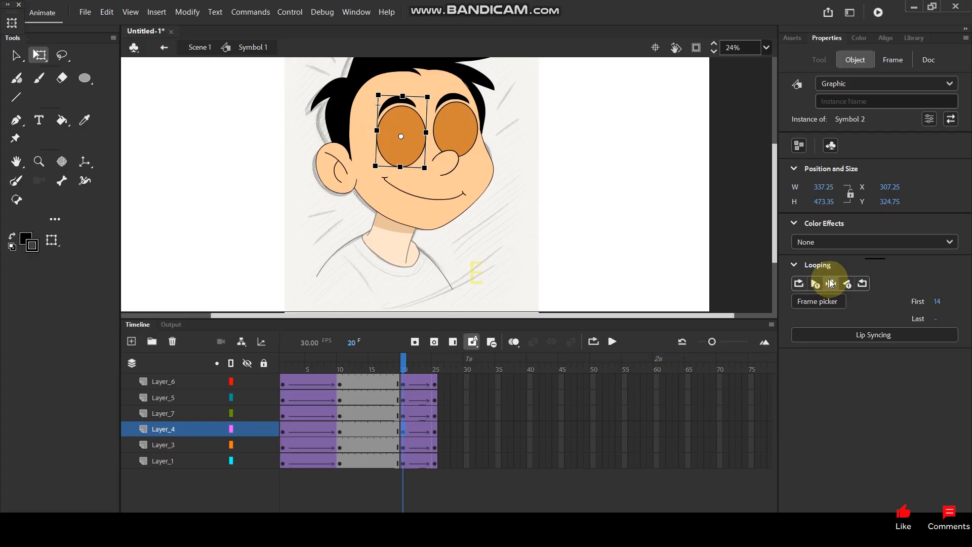
{"action": "key", "text": "Return"}
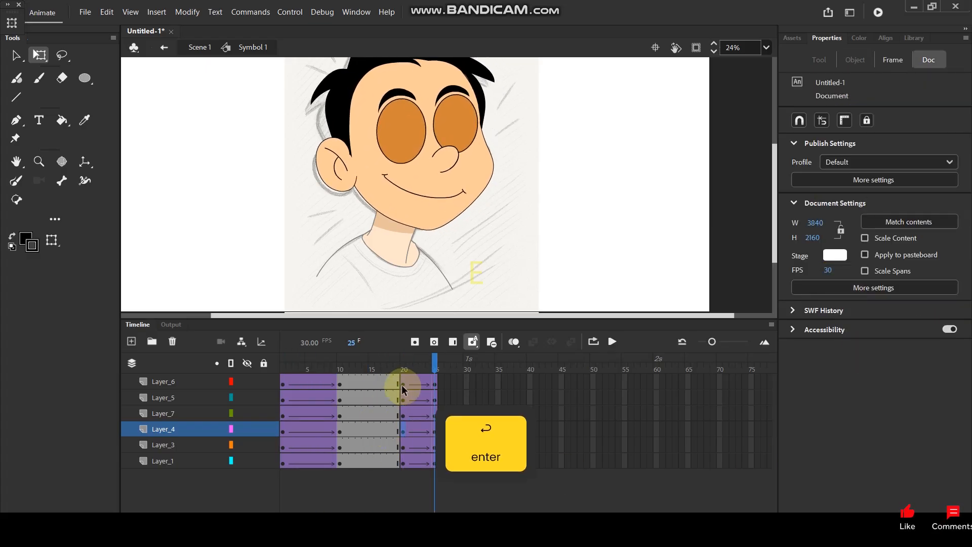
Step: Copy the frame 20 keyframes of all six layers to frame 30
{"action": "left_click_drag", "start_coordinate": [402, 383], "coordinate": [405, 456]}
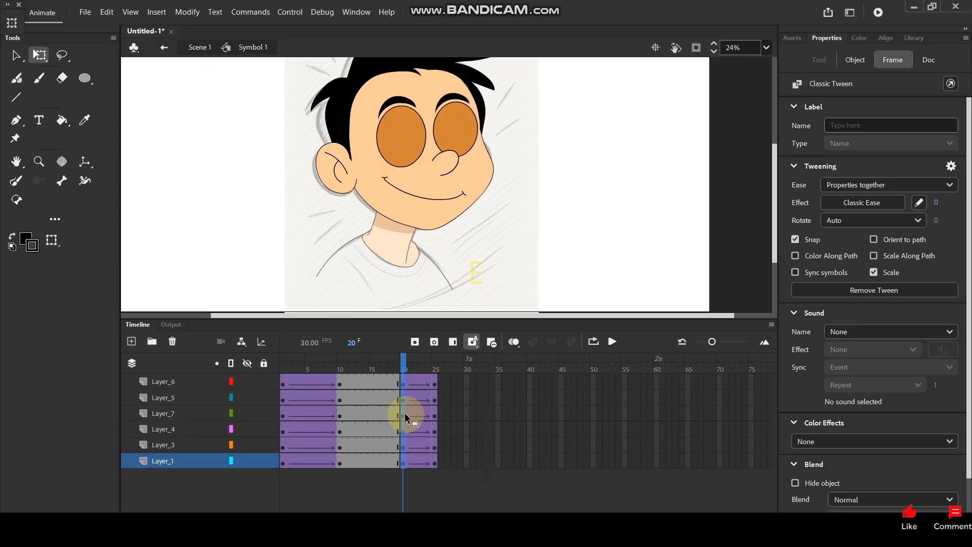
{"action": "left_click_drag", "start_coordinate": [401, 382], "coordinate": [459, 388]}
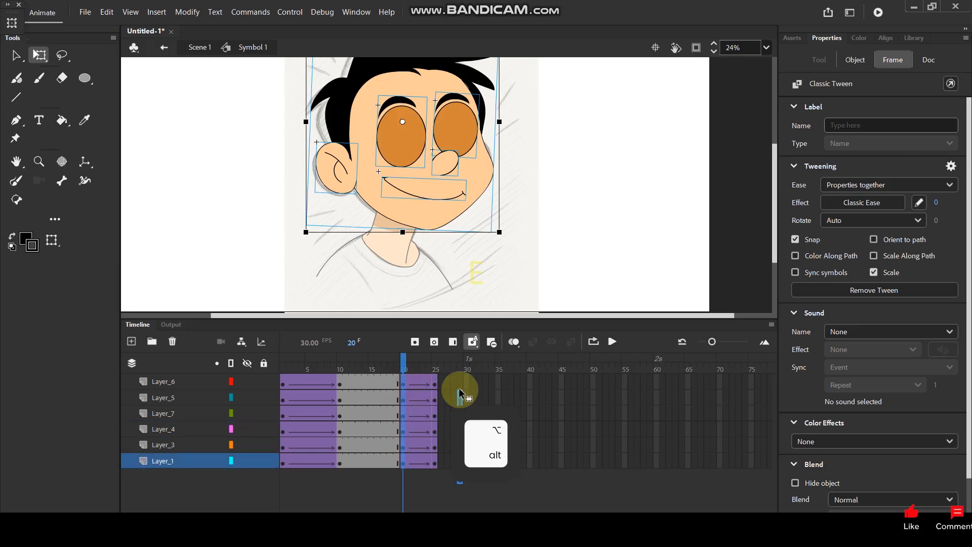
{"action": "left_click_drag", "start_coordinate": [467, 378], "coordinate": [467, 381]}
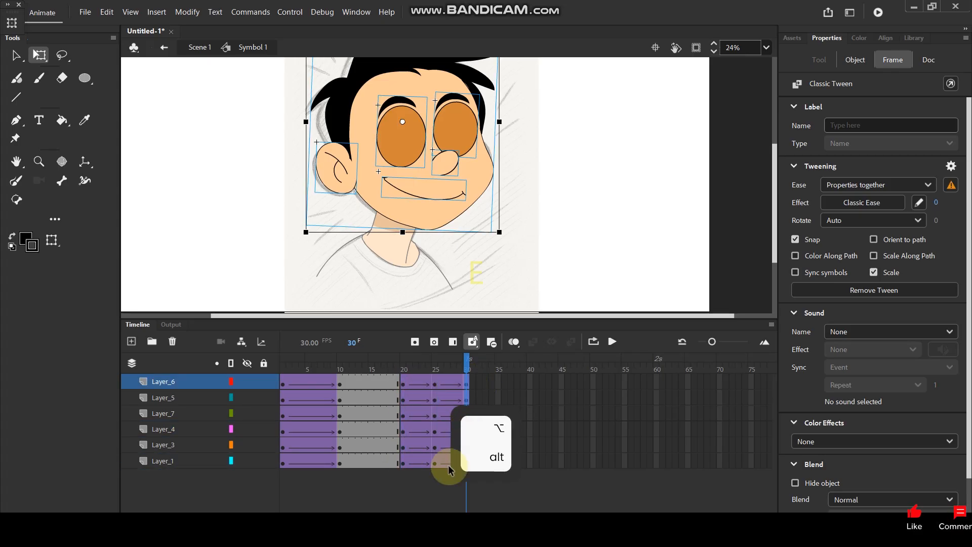
Step: Set the first frame of both the Layer_4 and Layer_7 eyes at frame 30 to 1 to open them
{"action": "left_click", "coordinate": [565, 175]}
{"action": "left_click", "coordinate": [399, 137]}
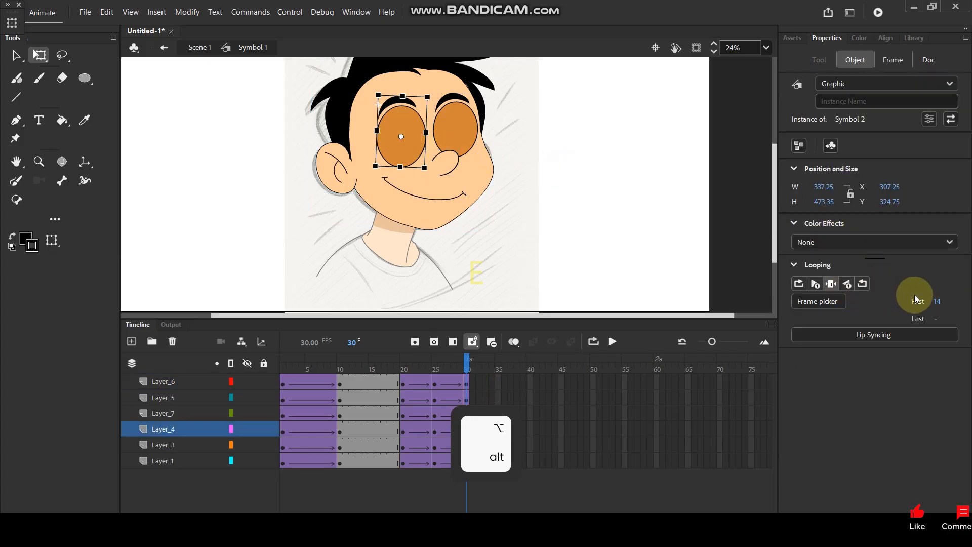
{"action": "left_click_drag", "start_coordinate": [937, 302], "coordinate": [863, 302]}
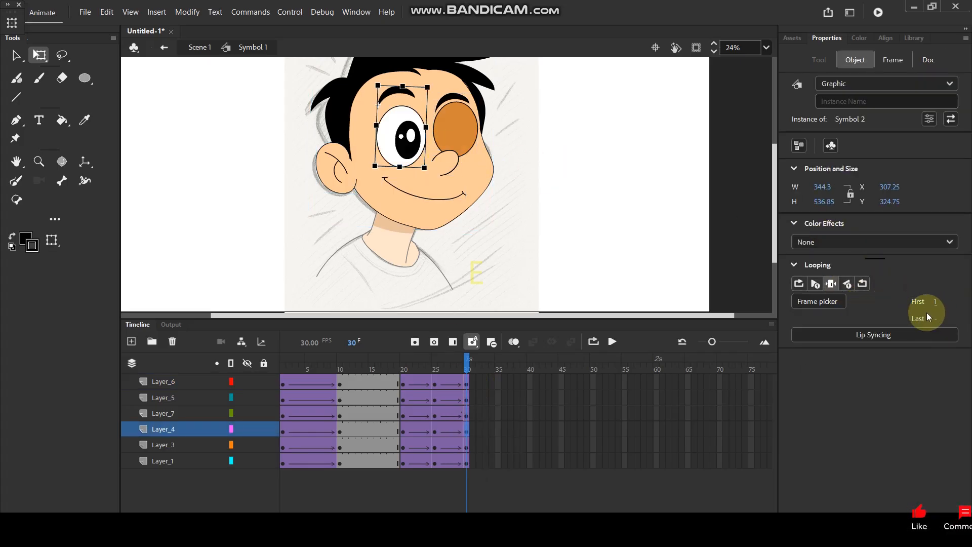
{"action": "left_click", "coordinate": [465, 119]}
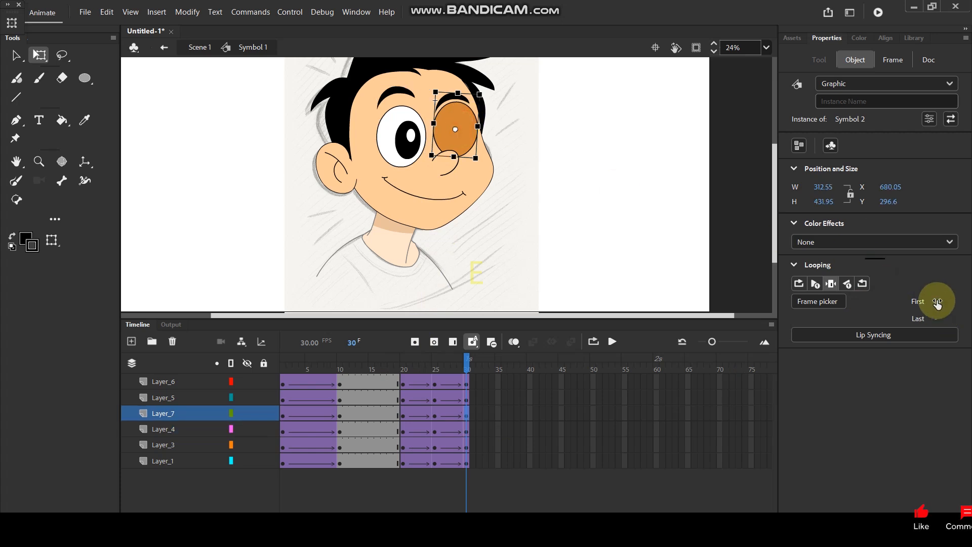
{"action": "left_click_drag", "start_coordinate": [938, 302], "coordinate": [731, 325]}
{"action": "left_click", "coordinate": [598, 188]}
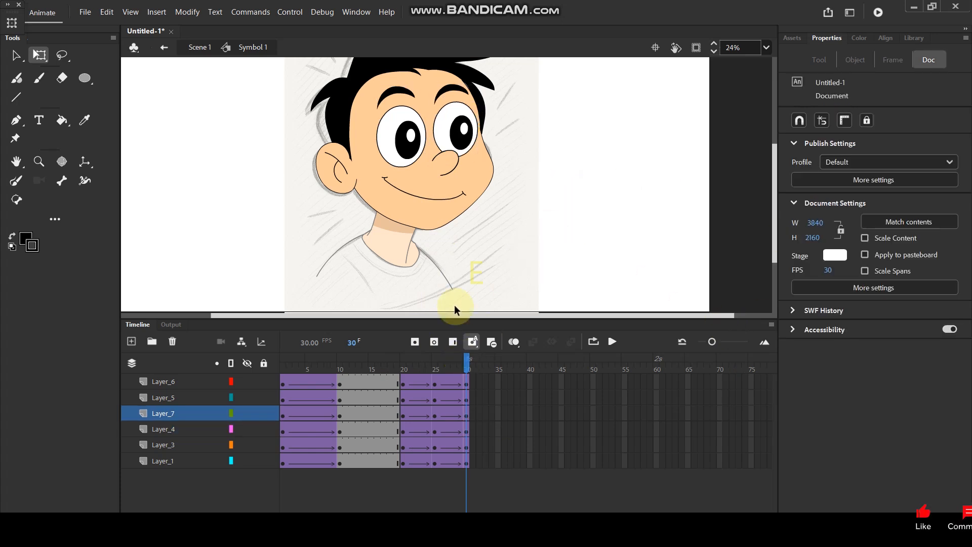
Step: Set the mouth's first frame at frame 30 to 1 for an open smile and play the animation from the start
{"action": "left_click", "coordinate": [416, 193]}
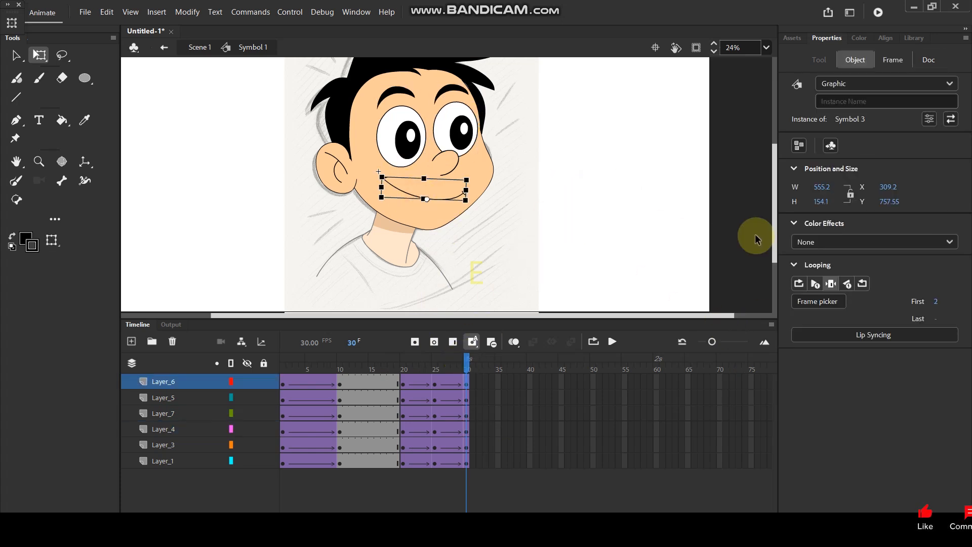
{"action": "left_click_drag", "start_coordinate": [936, 302], "coordinate": [582, 206]}
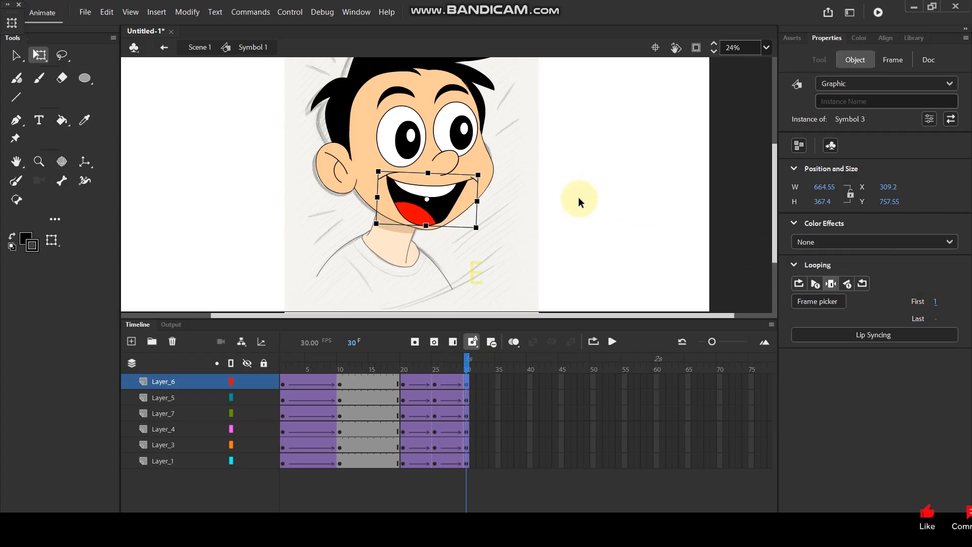
{"action": "left_click", "coordinate": [576, 194]}
{"action": "left_click", "coordinate": [299, 368]}
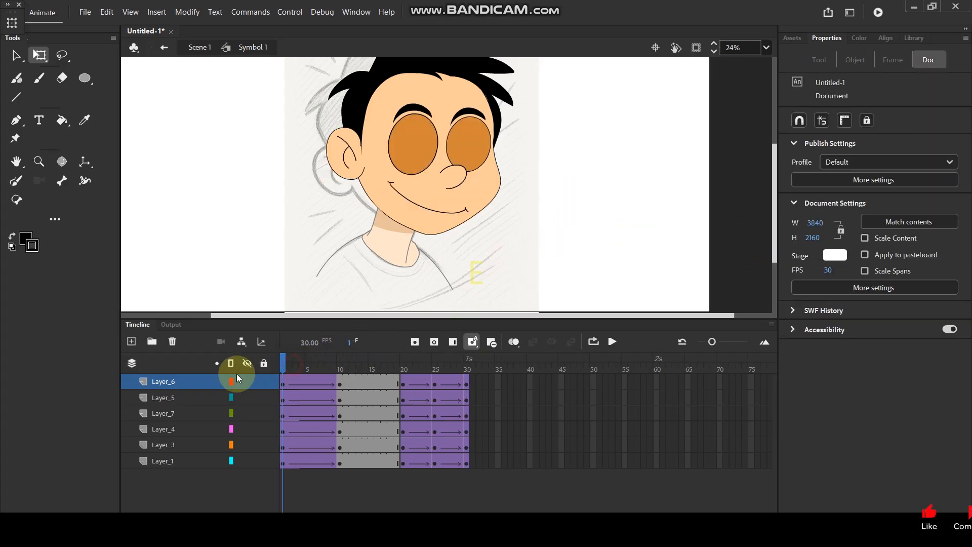
{"action": "key", "text": "Return"}
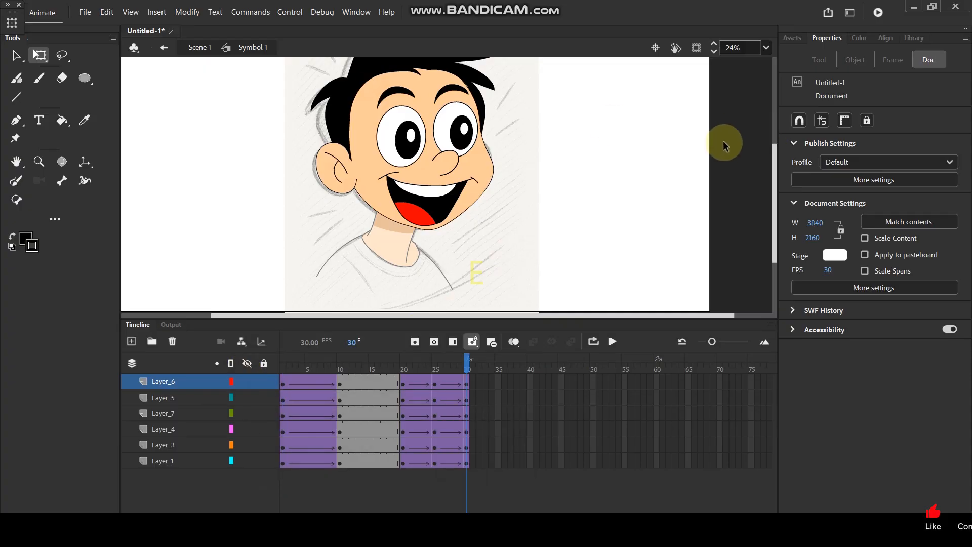
{"action": "key", "text": "Return"}
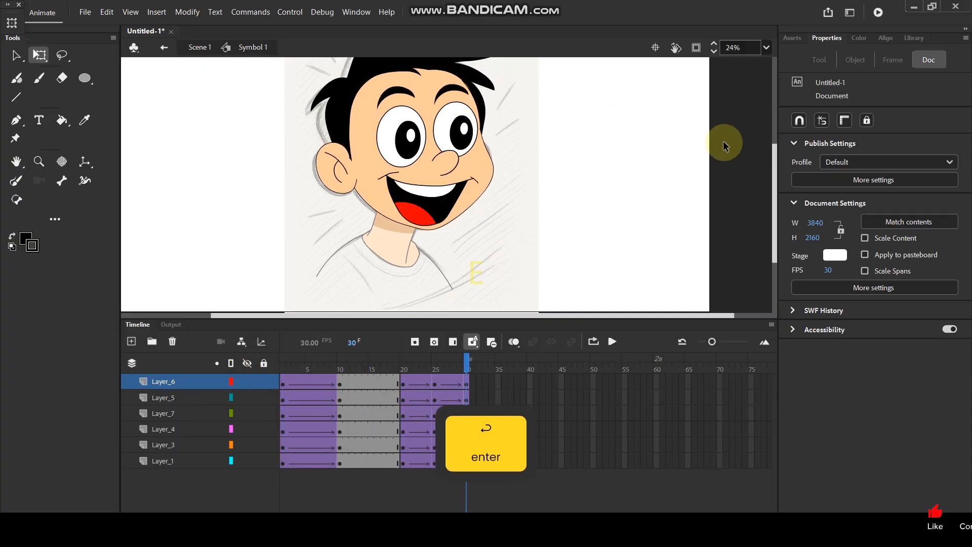
{"action": "key", "text": "Return"}
Step: Check the looping settings of both eyes at frames 25 and 30 and replay the animation
{"action": "left_click_drag", "start_coordinate": [282, 366], "coordinate": [434, 369]}
{"action": "left_click", "coordinate": [403, 132]}
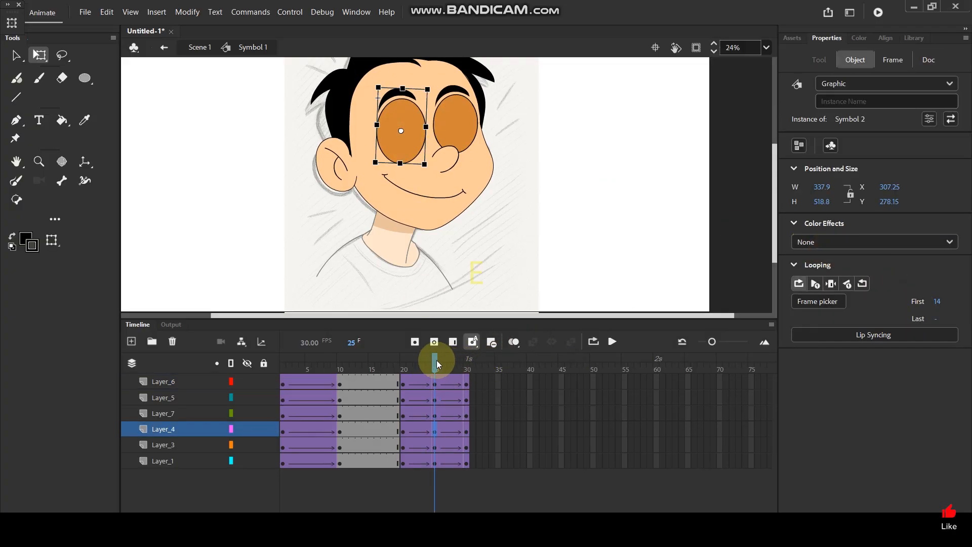
{"action": "left_click", "coordinate": [458, 364]}
{"action": "left_click_drag", "start_coordinate": [453, 363], "coordinate": [435, 364]}
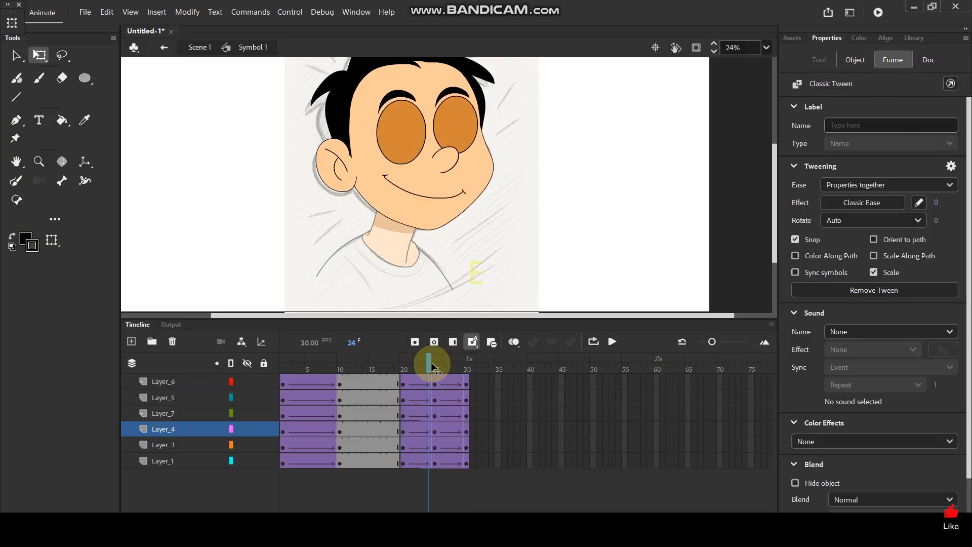
{"action": "left_click", "coordinate": [401, 131]}
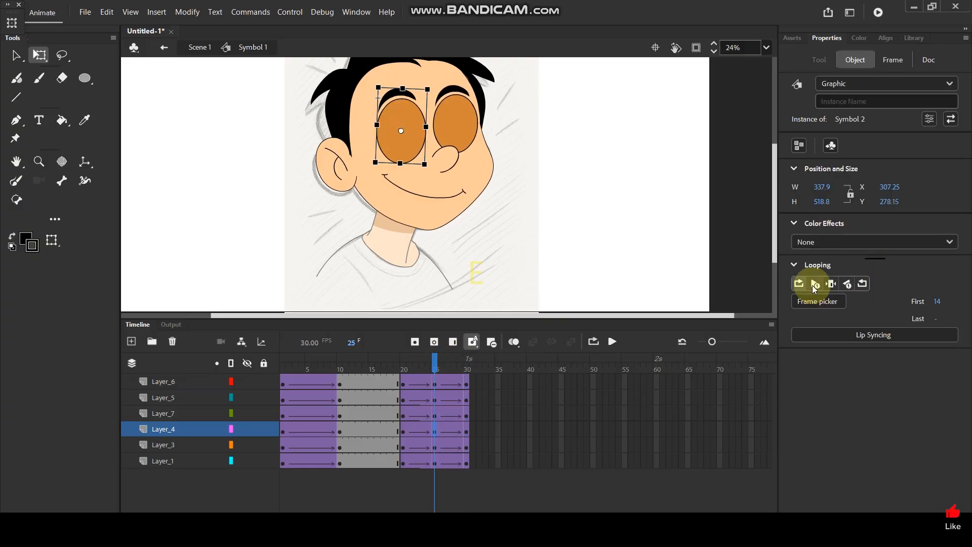
{"action": "left_click_drag", "start_coordinate": [437, 364], "coordinate": [467, 361]}
{"action": "left_click", "coordinate": [446, 162]}
{"action": "left_click", "coordinate": [462, 131]}
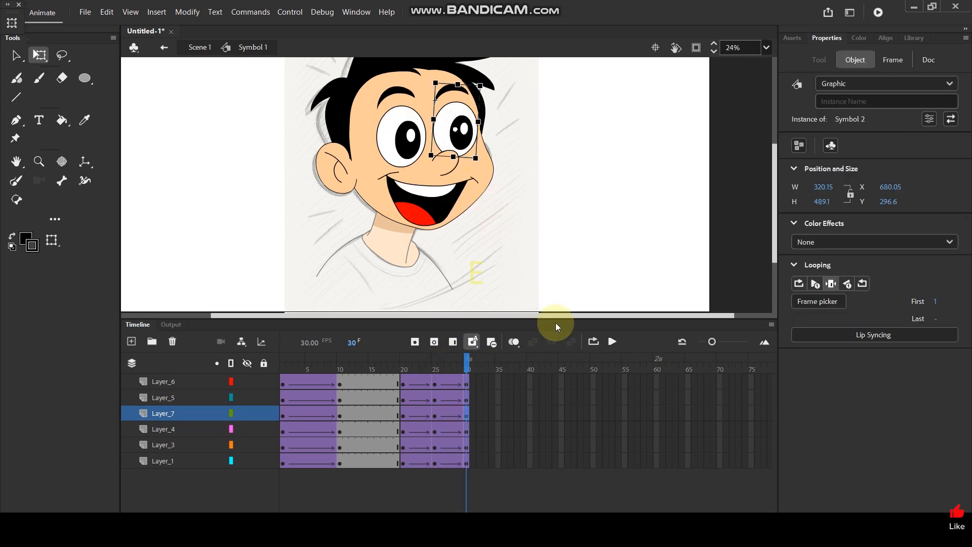
{"action": "left_click_drag", "start_coordinate": [463, 358], "coordinate": [434, 358]}
{"action": "left_click", "coordinate": [456, 257]}
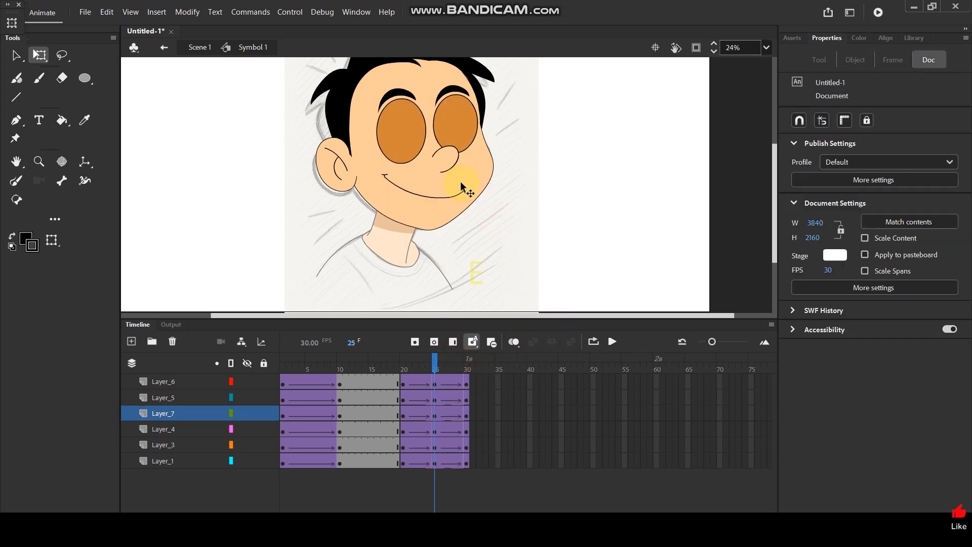
{"action": "left_click", "coordinate": [462, 135]}
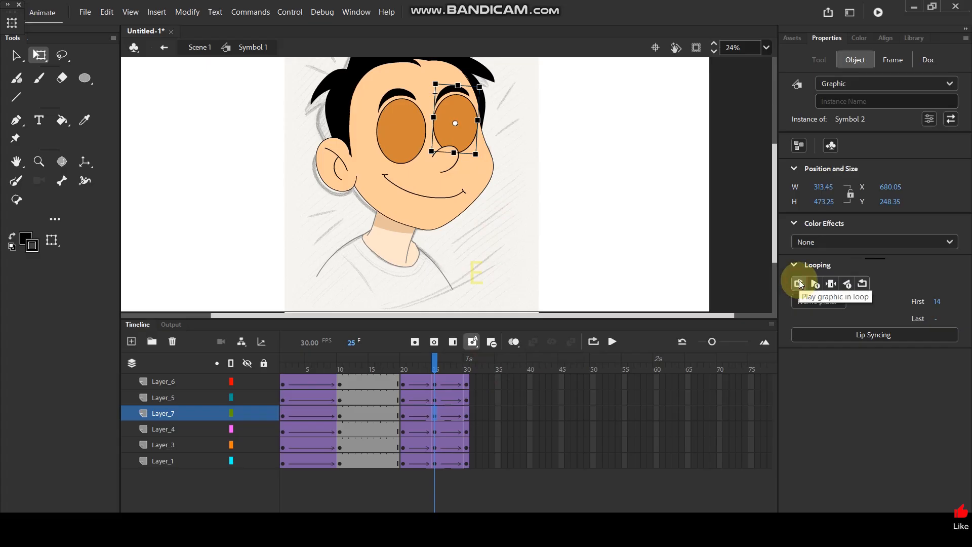
{"action": "key", "text": "Return"}
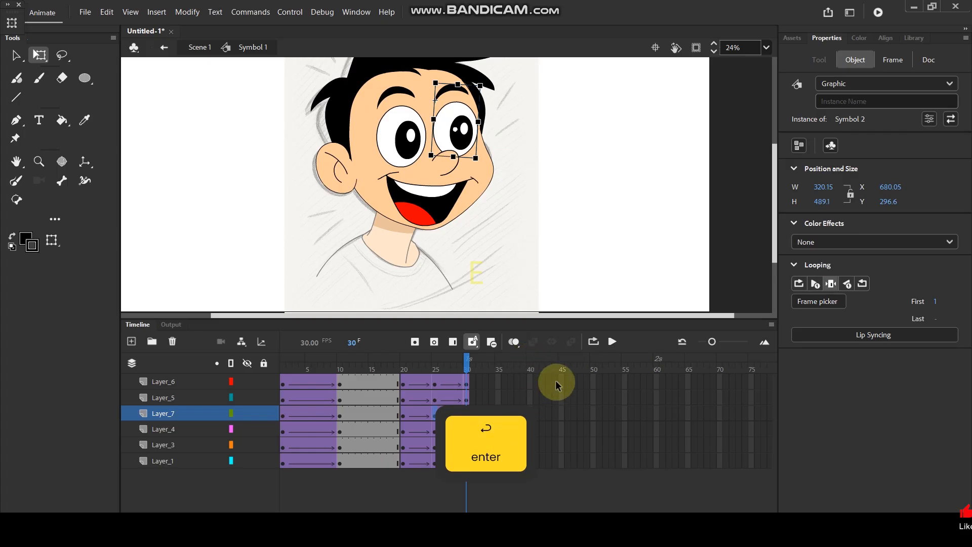
Step: Extend all six head layers to frame 60, remove the classic tweens after frame 30, and play the animation
{"action": "left_click_drag", "start_coordinate": [658, 381], "coordinate": [658, 461]}
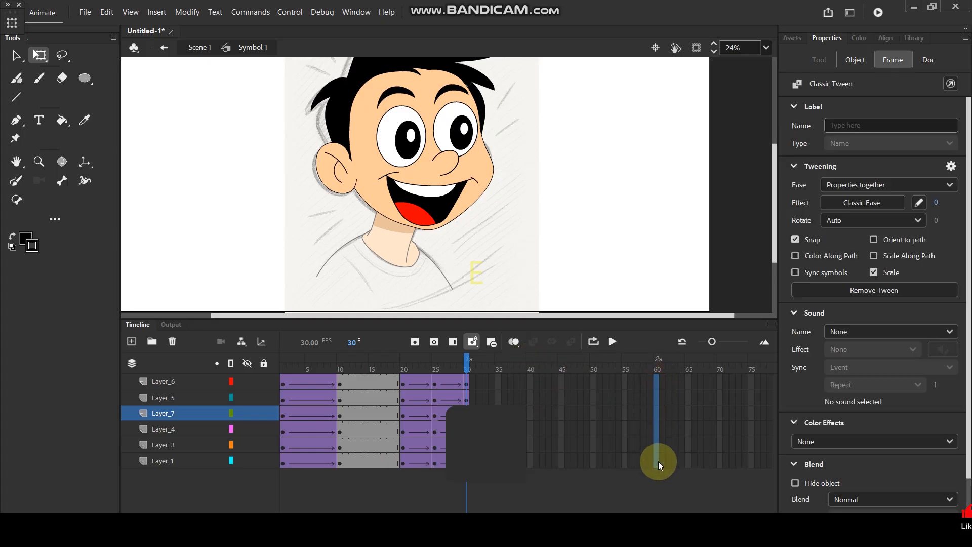
{"action": "key", "text": "F5"}
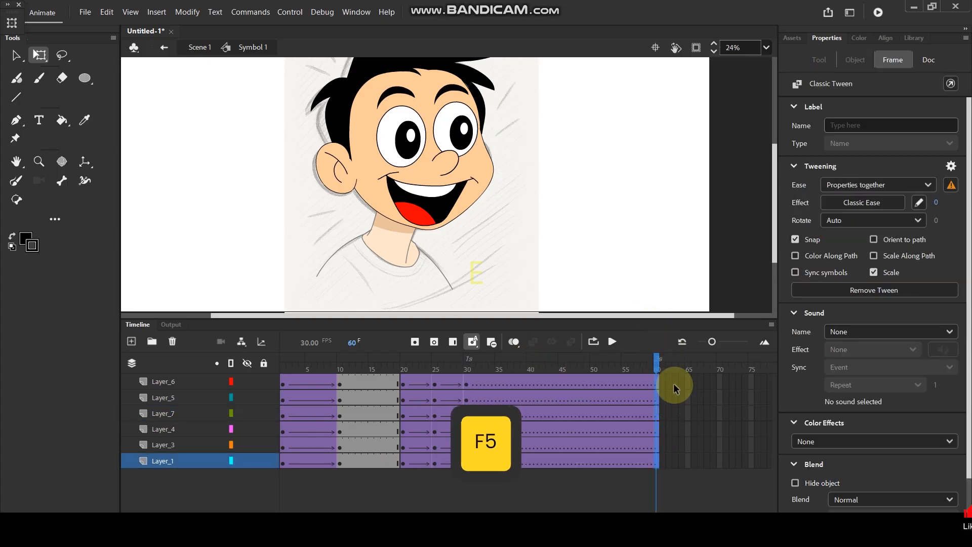
{"action": "left_click_drag", "start_coordinate": [669, 386], "coordinate": [497, 456]}
{"action": "right_click", "coordinate": [503, 383]}
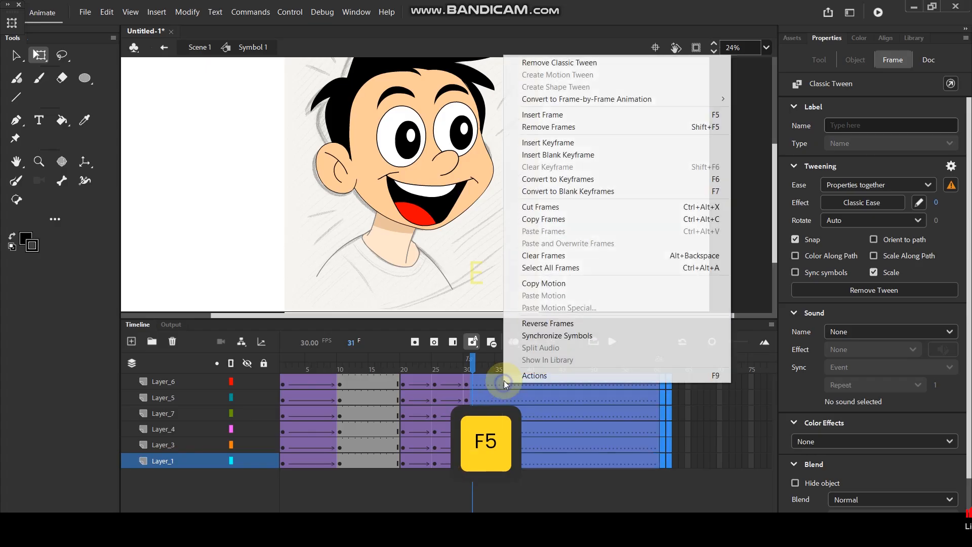
{"action": "left_click", "coordinate": [570, 64]}
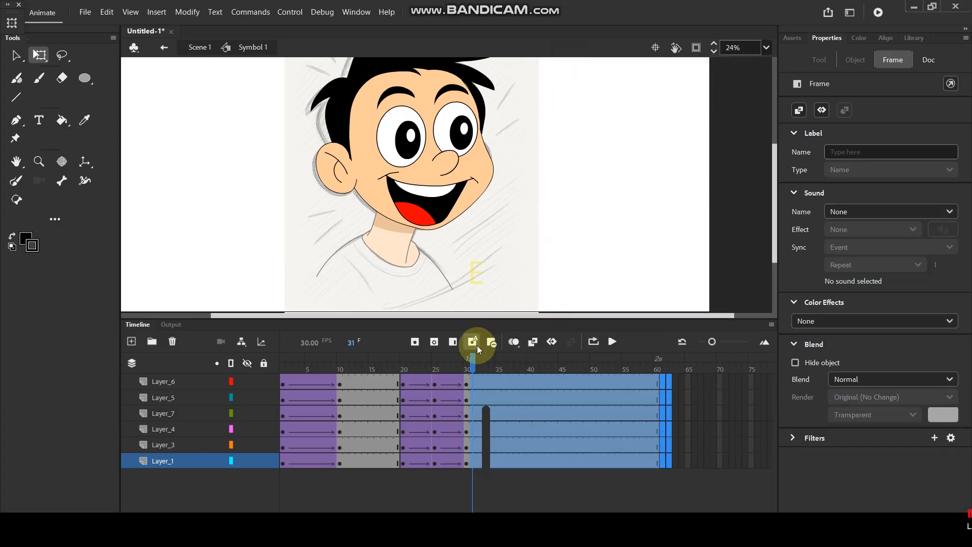
{"action": "key", "text": "Return"}
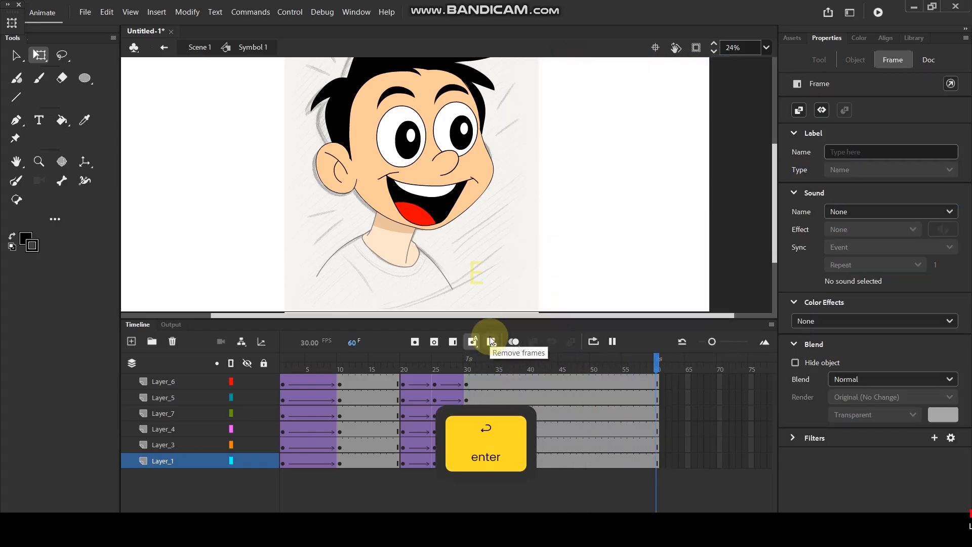
Step: Set both eyes at frame 30 to play their graphic instead of holding a single frame, and play the animation
{"action": "left_click", "coordinate": [398, 143]}
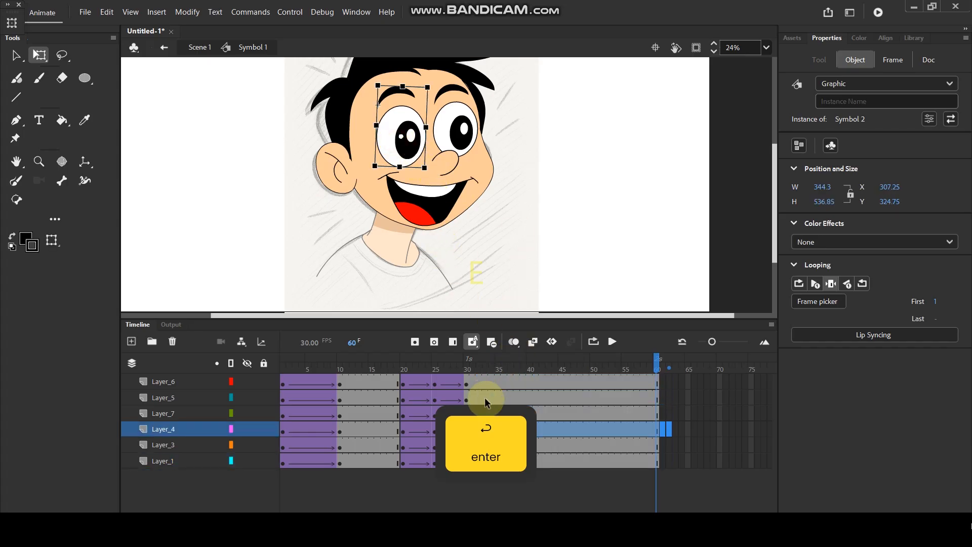
{"action": "left_click", "coordinate": [467, 368]}
{"action": "left_click", "coordinate": [406, 145]}
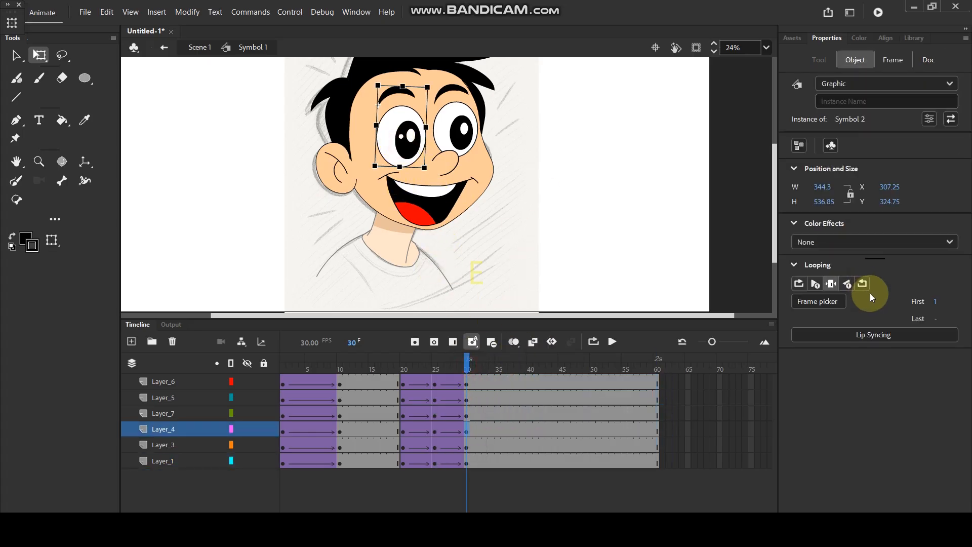
{"action": "left_click", "coordinate": [800, 284]}
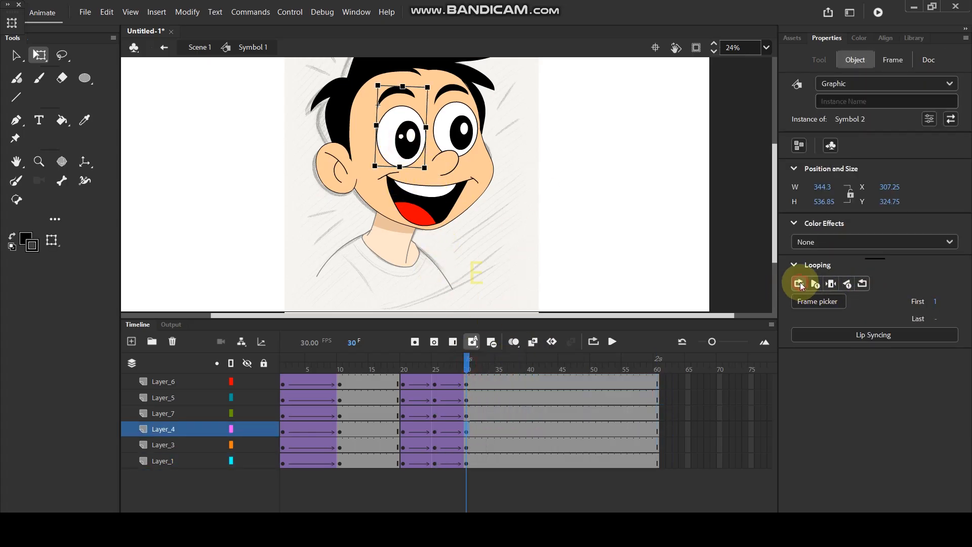
{"action": "left_click", "coordinate": [612, 345]}
{"action": "left_click", "coordinate": [453, 146]}
{"action": "left_click", "coordinate": [815, 285]}
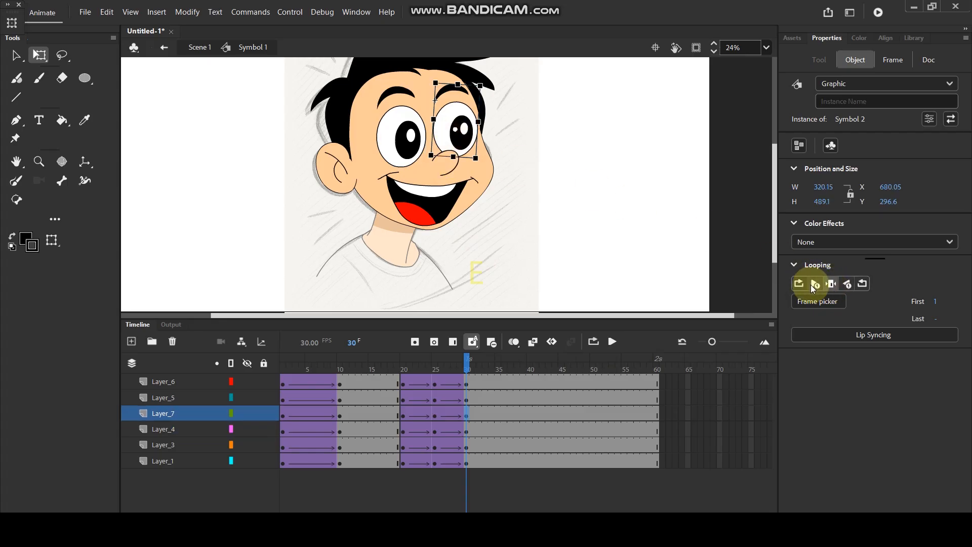
{"action": "key", "text": "Return"}
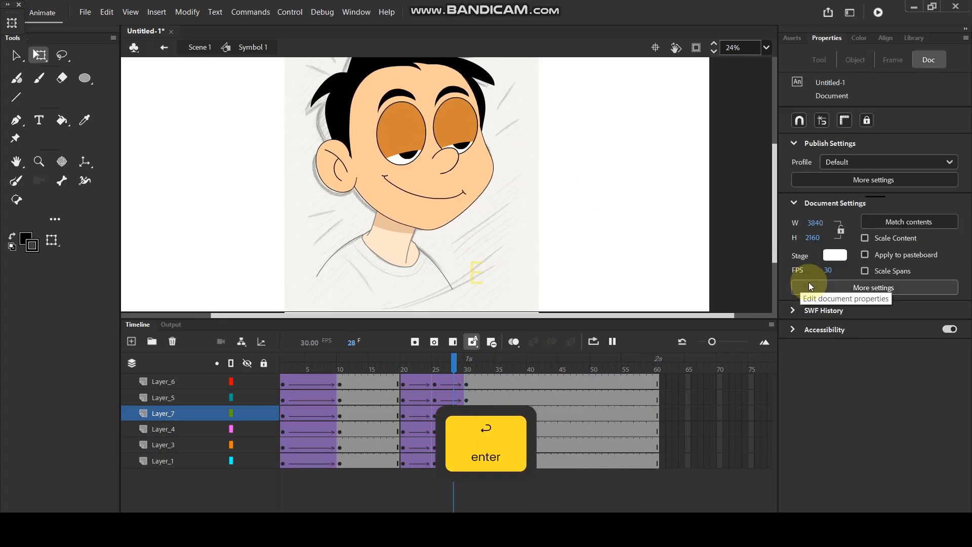
Step: Return to Scene 1 and delete the locked Layer_1 with the reference sketch
{"action": "double_click", "coordinate": [594, 174]}
{"action": "left_click", "coordinate": [163, 412]}
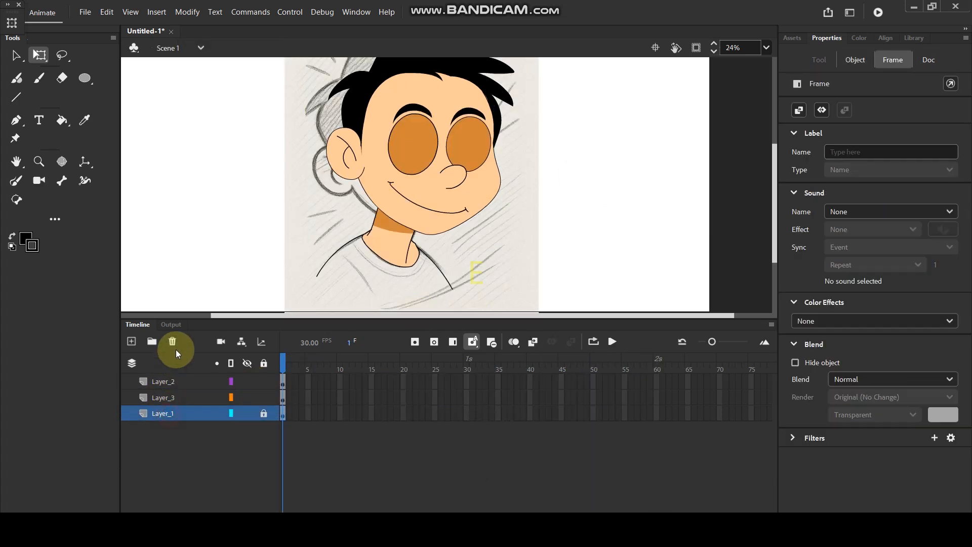
{"action": "left_click", "coordinate": [172, 341]}
Step: Extend Layer_2 and Layer_3 in Scene 1 to frame 60, scrub through the animation, and check it against Symbol 1's timeline
{"action": "scroll", "coordinate": [519, 159], "scroll_direction": "down", "scroll_amount": 2}
{"action": "scroll", "coordinate": [513, 148], "scroll_direction": "up", "scroll_amount": 2}
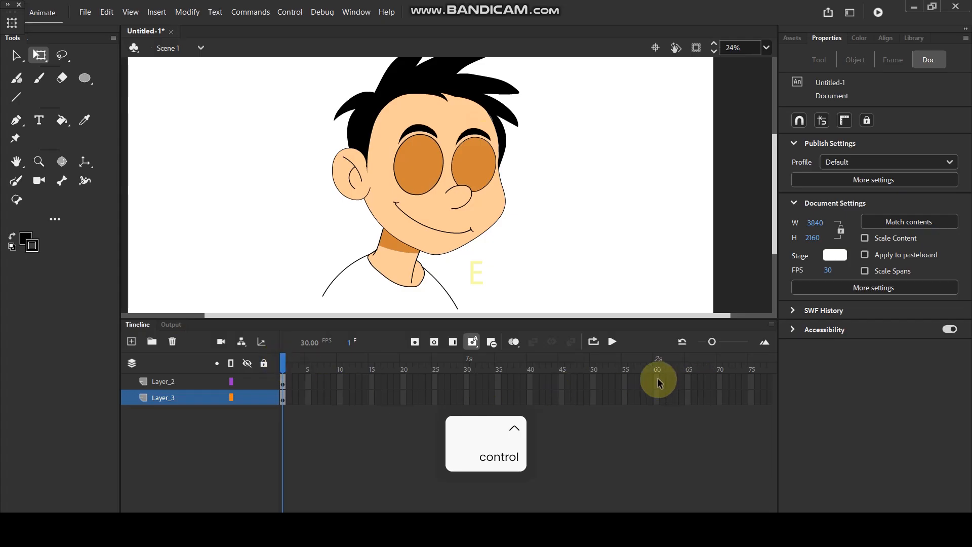
{"action": "key", "text": "F5"}
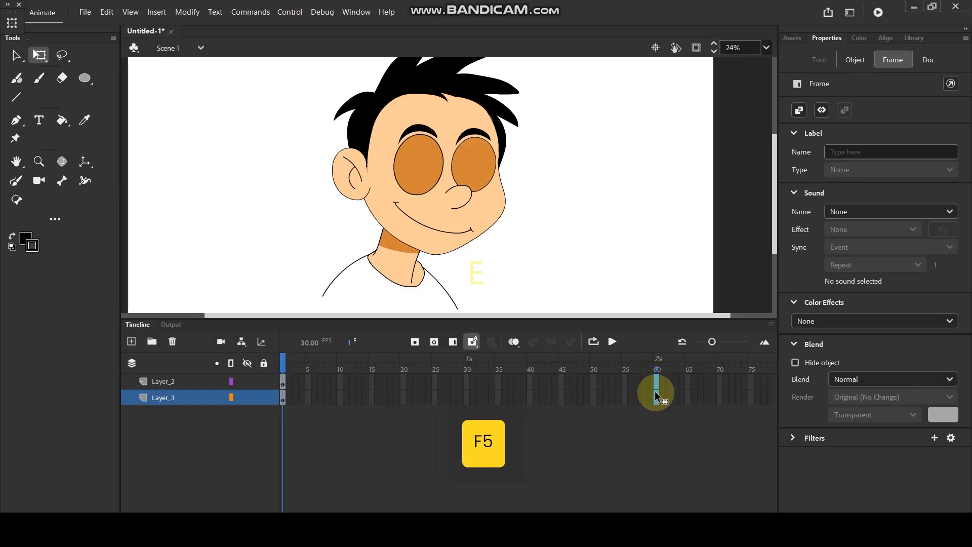
{"action": "left_click_drag", "start_coordinate": [538, 367], "coordinate": [661, 373]}
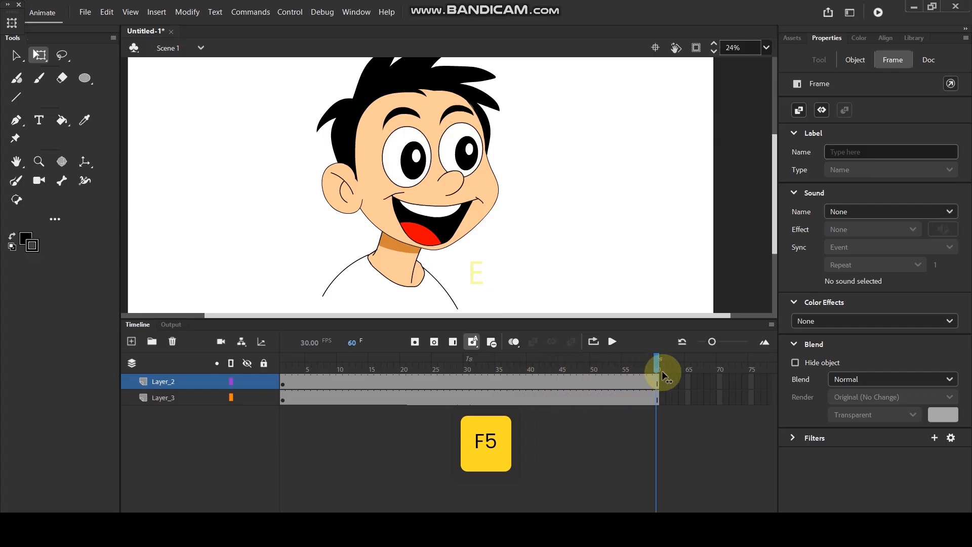
{"action": "double_click", "coordinate": [473, 185]}
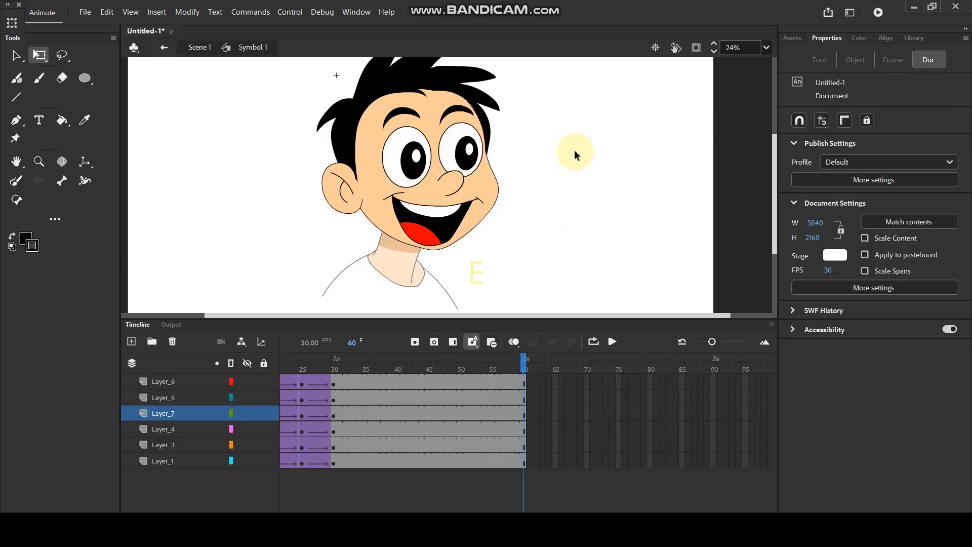
{"action": "double_click", "coordinate": [574, 152]}
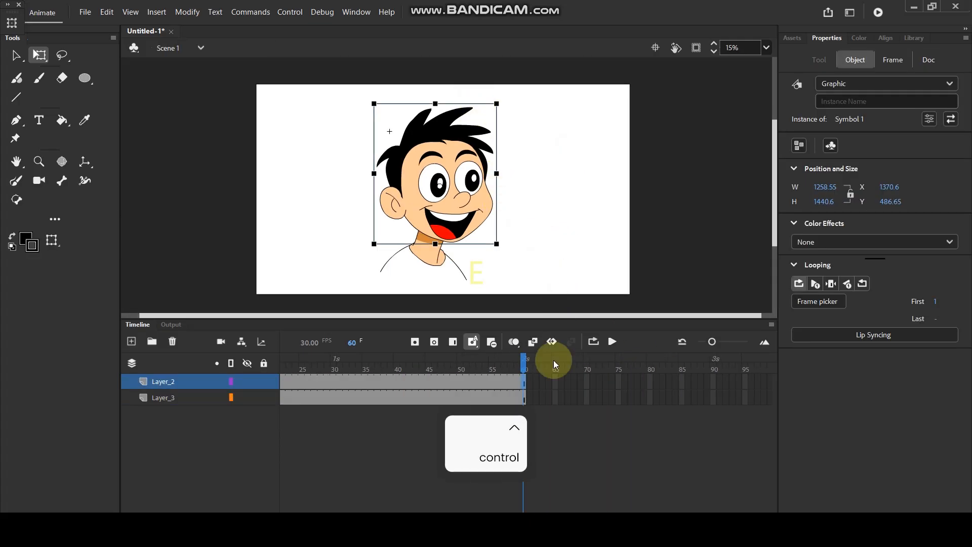
Step: Test the movie and maximize its preview window to watch the complete head animation
{"action": "key", "text": "ctrl+Return"}
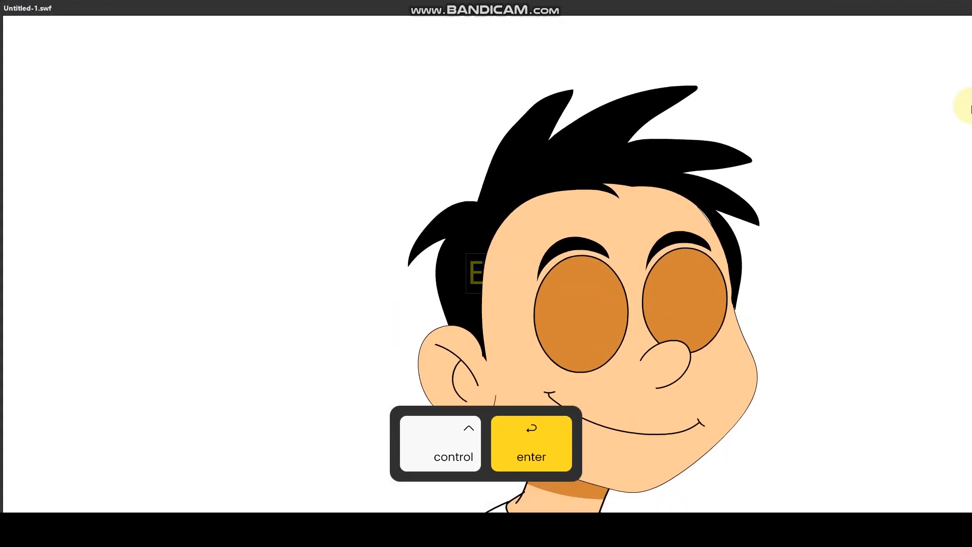
{"action": "left_click_drag", "start_coordinate": [933, 3], "coordinate": [795, 21]}
{"action": "left_click_drag", "start_coordinate": [860, 34], "coordinate": [619, 42]}
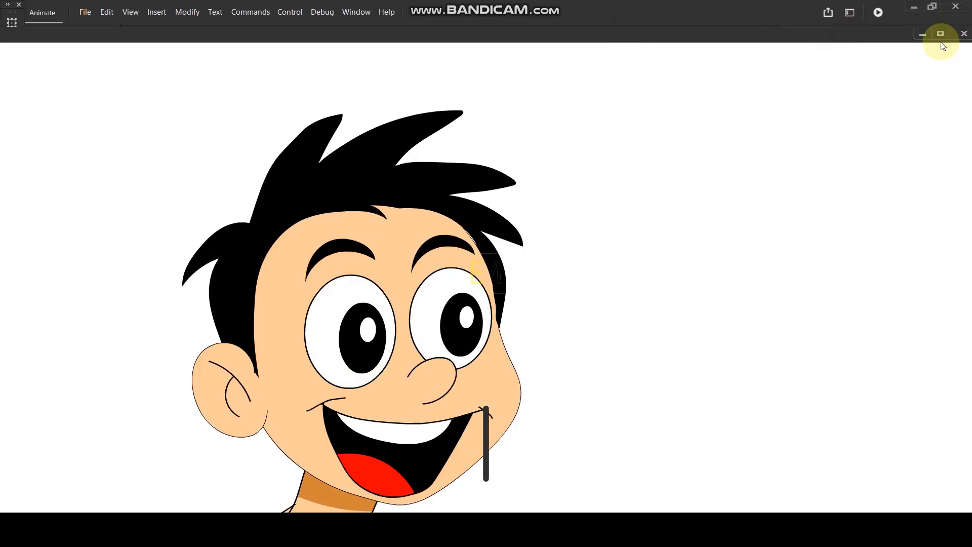
{"action": "left_click", "coordinate": [943, 35]}
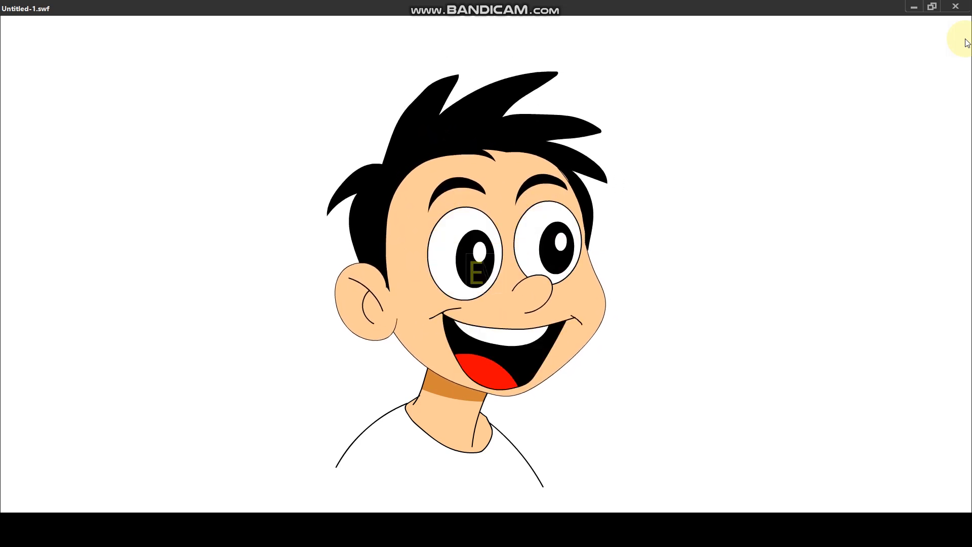
Step: Close the movie preview and add a new layer above Layer_2 in Scene 1 with a blank keyframe at frame 31
{"action": "left_click", "coordinate": [957, 6]}
{"action": "left_click_drag", "start_coordinate": [377, 368], "coordinate": [340, 384]}
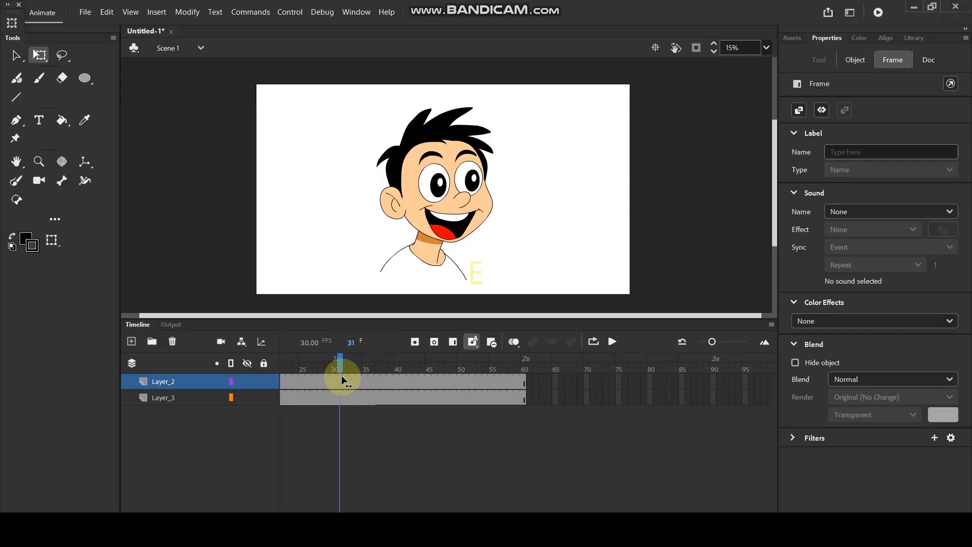
{"action": "left_click", "coordinate": [131, 341]}
{"action": "left_click", "coordinate": [346, 389]}
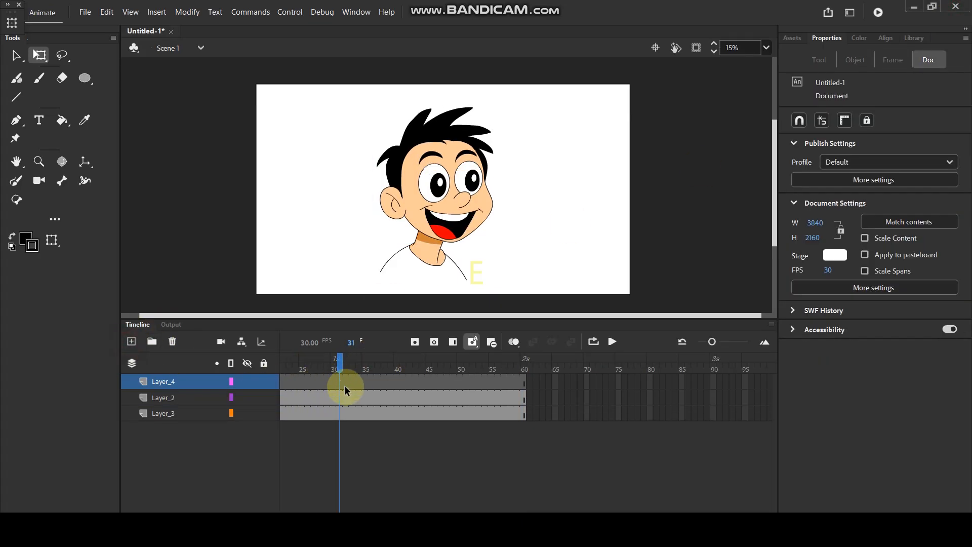
{"action": "left_click", "coordinate": [341, 386]}
{"action": "key", "text": "F7"}
Step: Paint five short black motion lines around the character's hair at frame 31 with the Paint Brush, using stroke size 5
{"action": "left_click", "coordinate": [506, 152]}
{"action": "scroll", "coordinate": [462, 122], "scroll_direction": "up", "scroll_amount": 2}
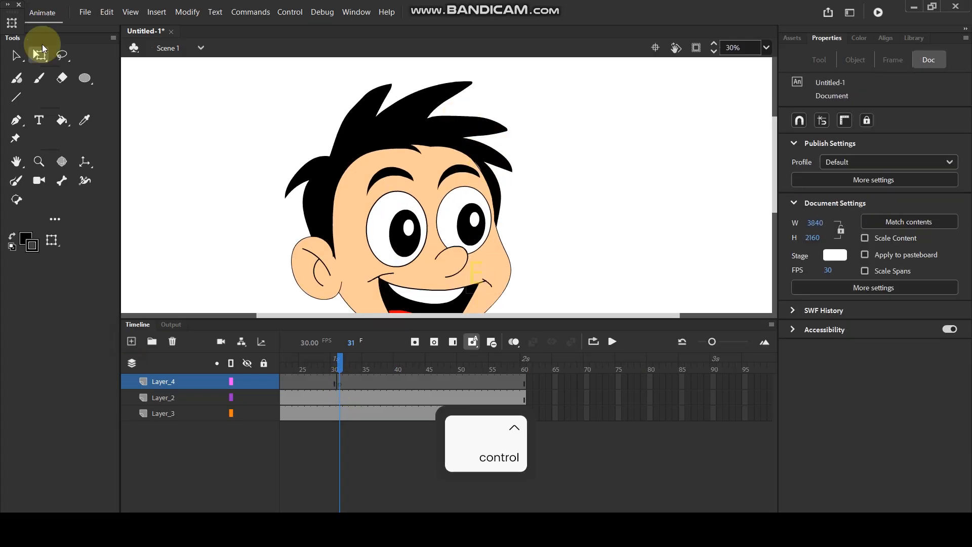
{"action": "left_click", "coordinate": [16, 181]}
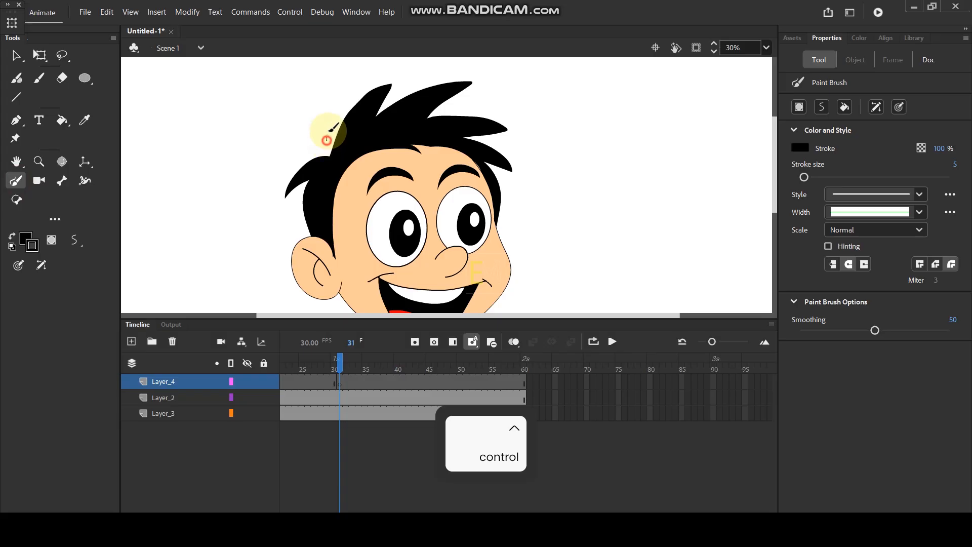
{"action": "left_click_drag", "start_coordinate": [326, 140], "coordinate": [339, 105]}
{"action": "left_click_drag", "start_coordinate": [396, 92], "coordinate": [436, 70]}
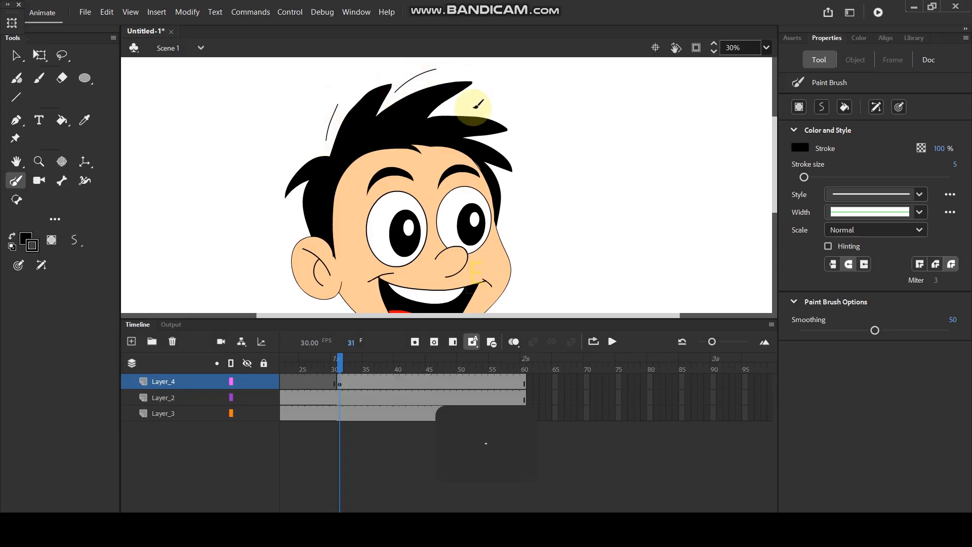
{"action": "left_click_drag", "start_coordinate": [474, 103], "coordinate": [521, 96]}
{"action": "left_click_drag", "start_coordinate": [503, 145], "coordinate": [560, 155]}
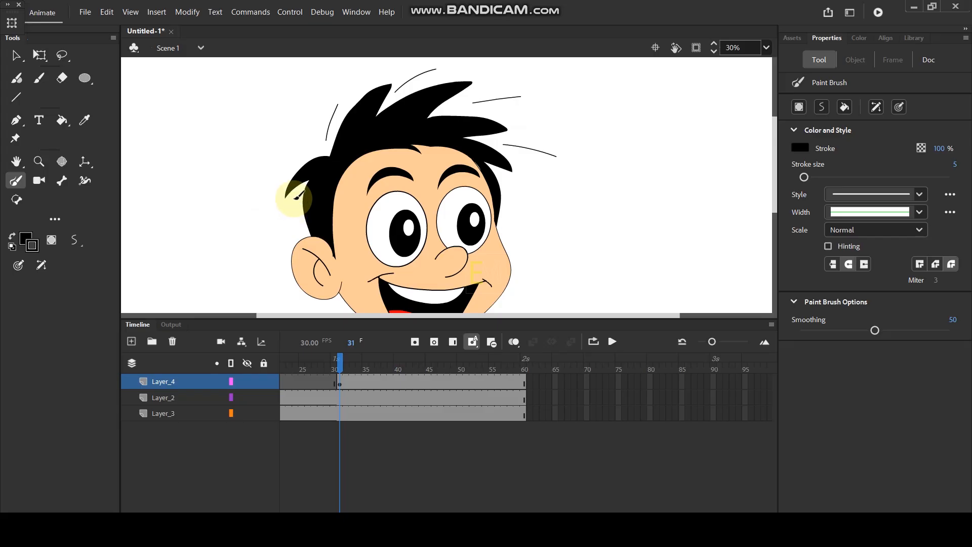
{"action": "left_click_drag", "start_coordinate": [299, 151], "coordinate": [252, 173]}
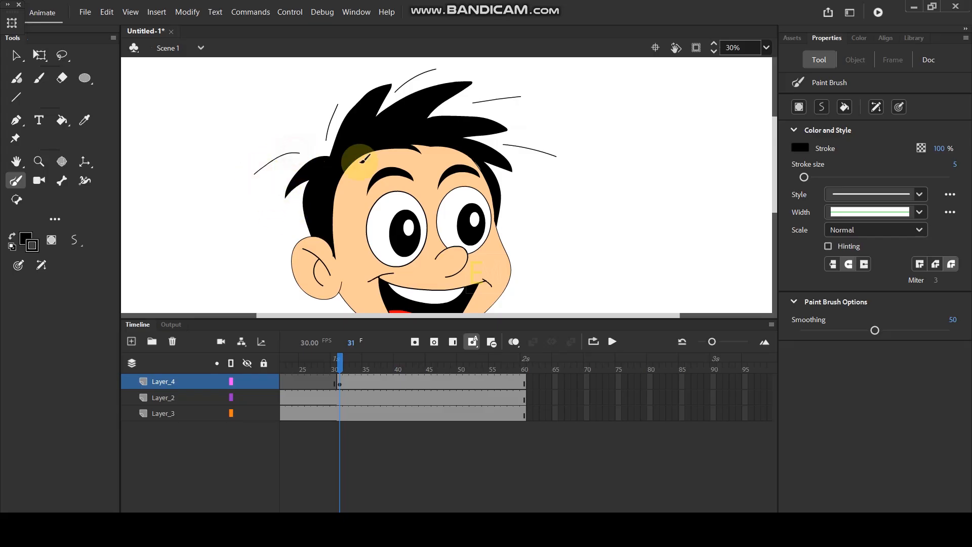
{"action": "scroll", "coordinate": [388, 121], "scroll_direction": "down", "scroll_amount": 3, "text": "ctrl"}
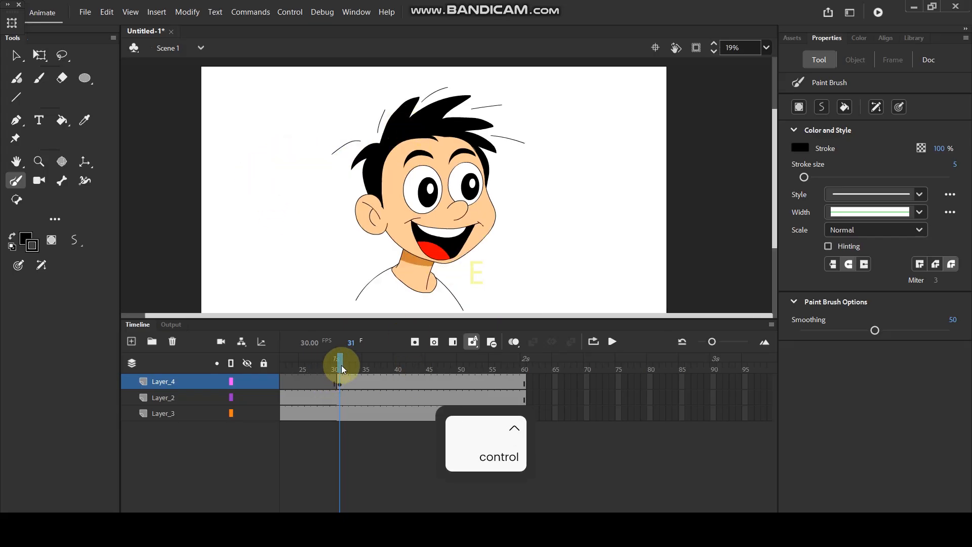
Step: Insert a blank keyframe at frame 35 of Layer_4 to end the motion lines, and test the movie in a maximized preview window
{"action": "left_click", "coordinate": [367, 384]}
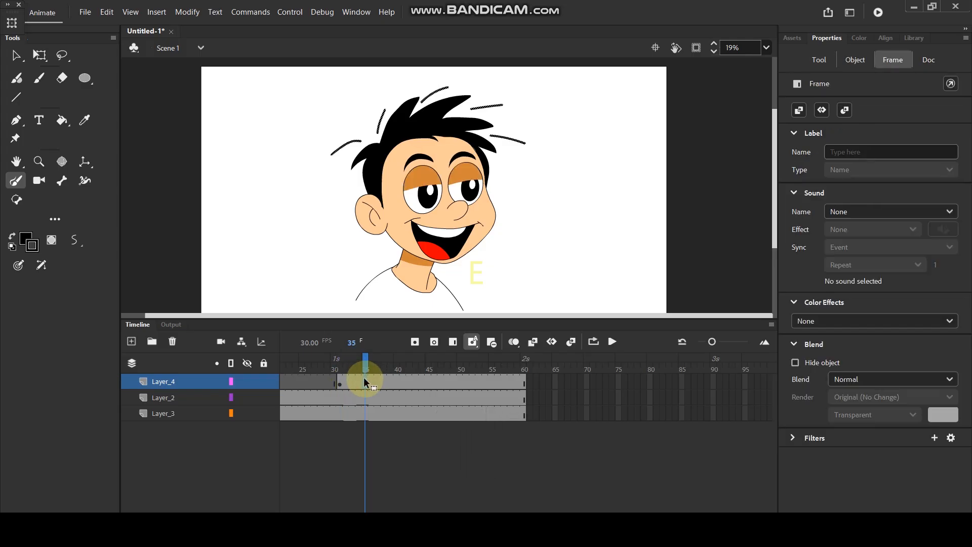
{"action": "key", "text": "F7"}
{"action": "key", "text": "ctrl+Return"}
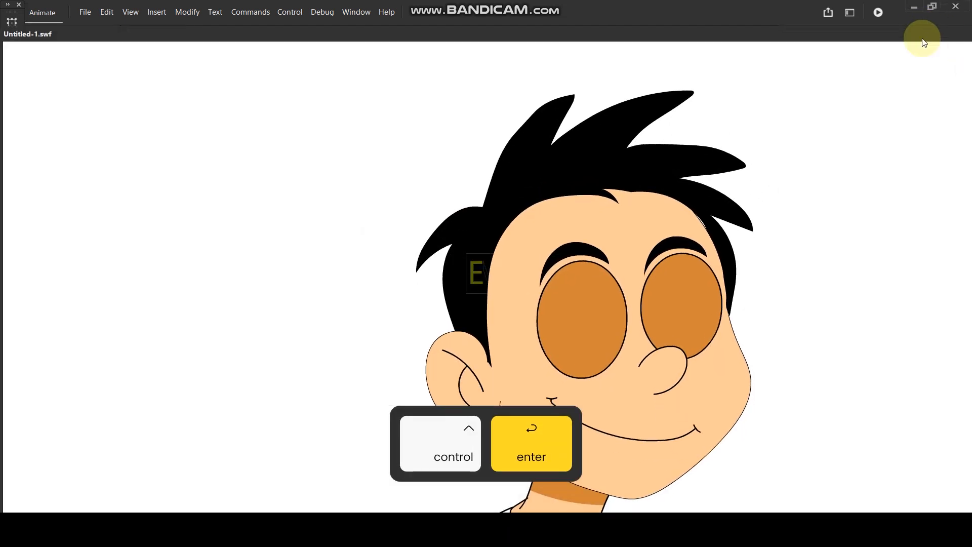
{"action": "left_click_drag", "start_coordinate": [923, 35], "coordinate": [744, 52]}
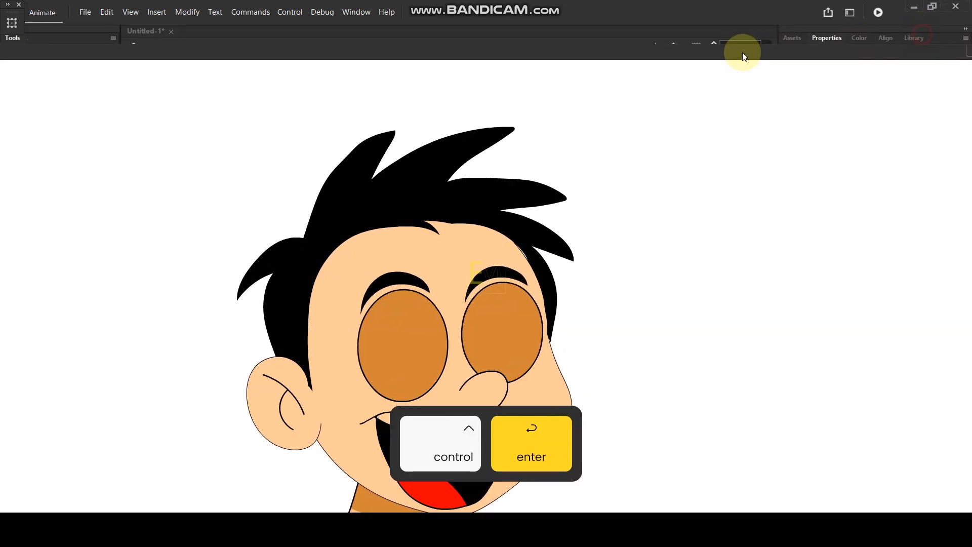
{"action": "left_click_drag", "start_coordinate": [936, 55], "coordinate": [851, 63]}
{"action": "left_click", "coordinate": [923, 61]}
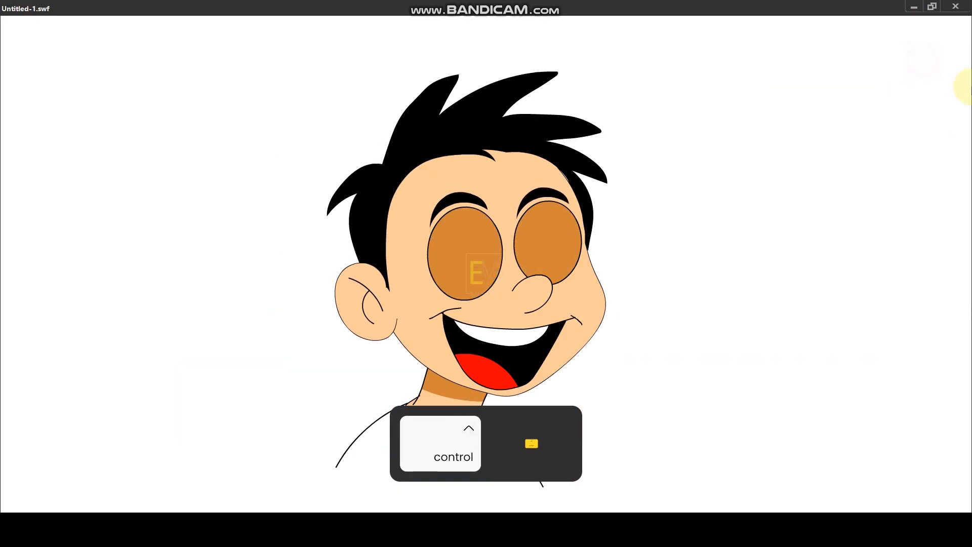